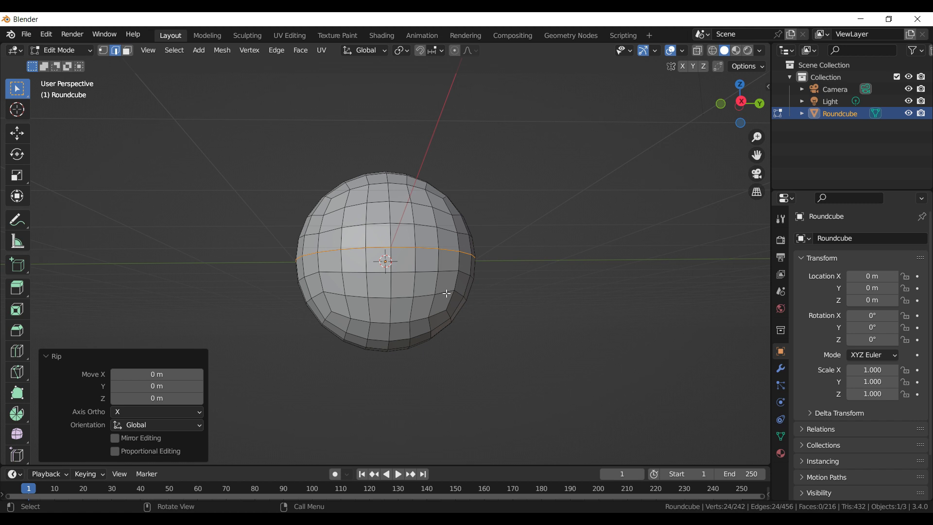
- Delete the lower half of the ripped sphere to leave the upper dome
{"action": "key", "text": "x"}
{"action": "left_click", "coordinate": [446, 293]}
{"action": "middle_click_drag", "start_coordinate": [445, 293], "coordinate": [587, 319]}
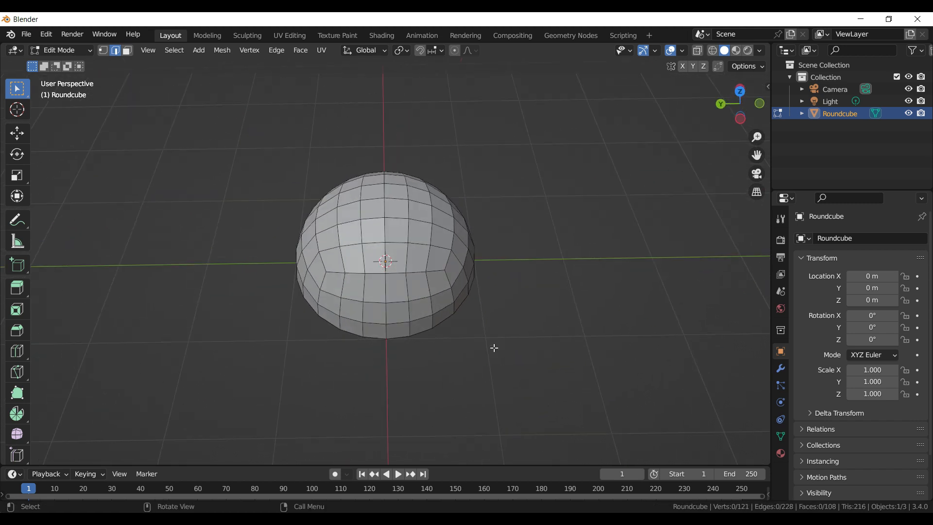
- Rip the dome apart along its middle edge loop running in the X direction, without moving the separated edges
{"action": "middle_click_drag", "start_coordinate": [385, 256], "coordinate": [413, 267]}
{"action": "left_click", "coordinate": [415, 274], "text": "alt"}
{"action": "left_click", "coordinate": [507, 317]}
{"action": "left_click", "coordinate": [384, 255]}
{"action": "key", "text": "alt+a"}
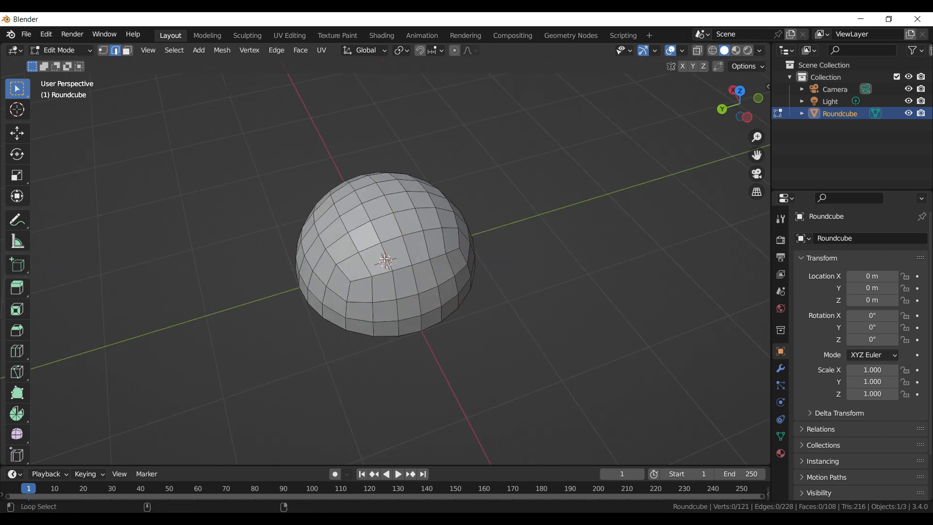
{"action": "left_click", "coordinate": [385, 257], "text": "alt"}
{"action": "key", "text": "v"}
{"action": "key", "text": "Escape"}
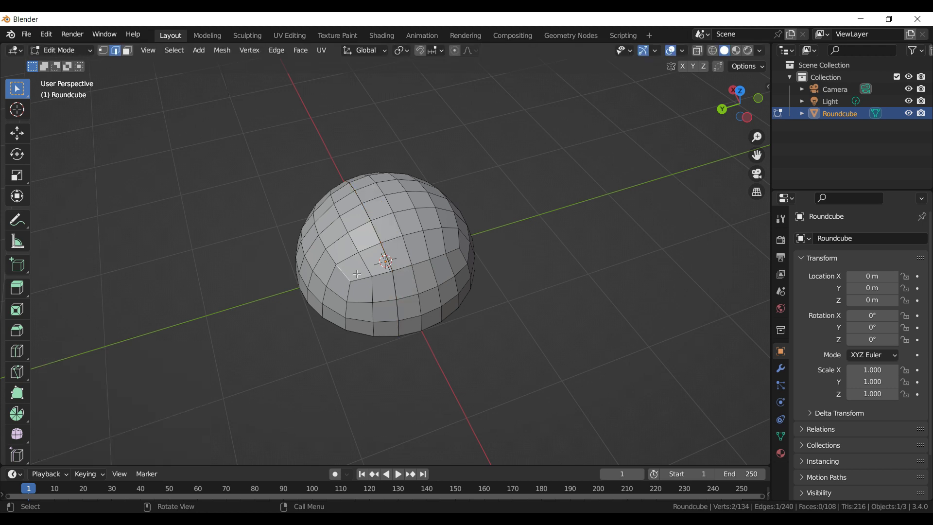
- Select the linked half of the dome on the positive Y side and delete it
{"action": "key", "text": "l"}
{"action": "key", "text": "x"}
{"action": "left_click", "coordinate": [359, 273]}
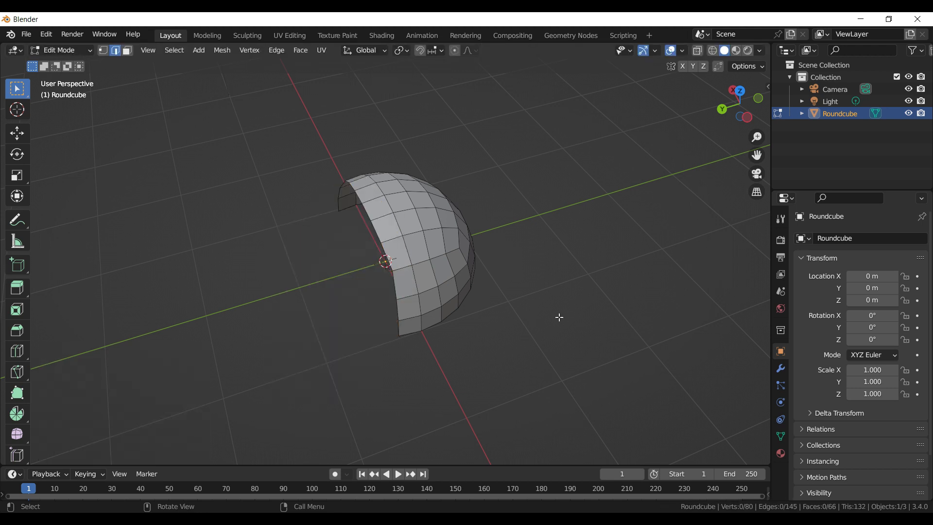
- Flatten the cut border loop of the quarter sphere by scaling it to 0 along Y
{"action": "left_click", "coordinate": [381, 234], "text": "alt"}
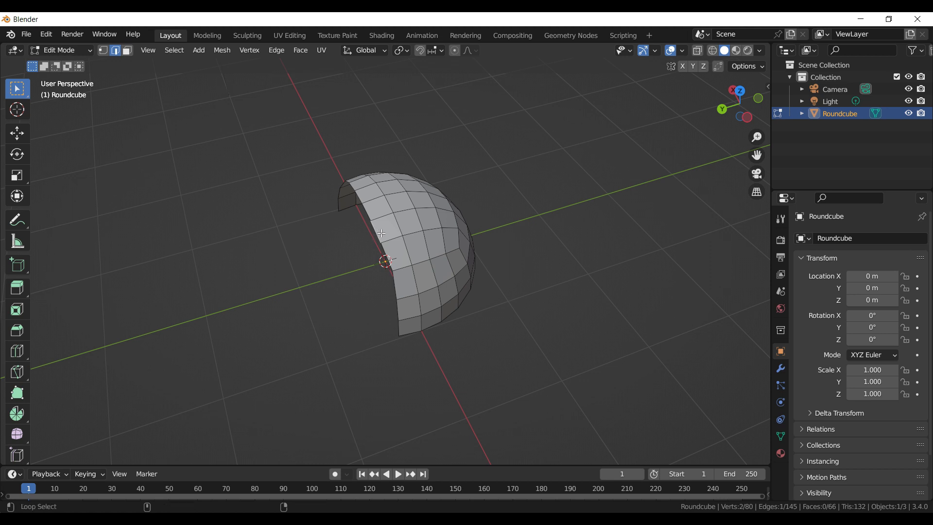
{"action": "left_click", "coordinate": [395, 285], "text": "alt"}
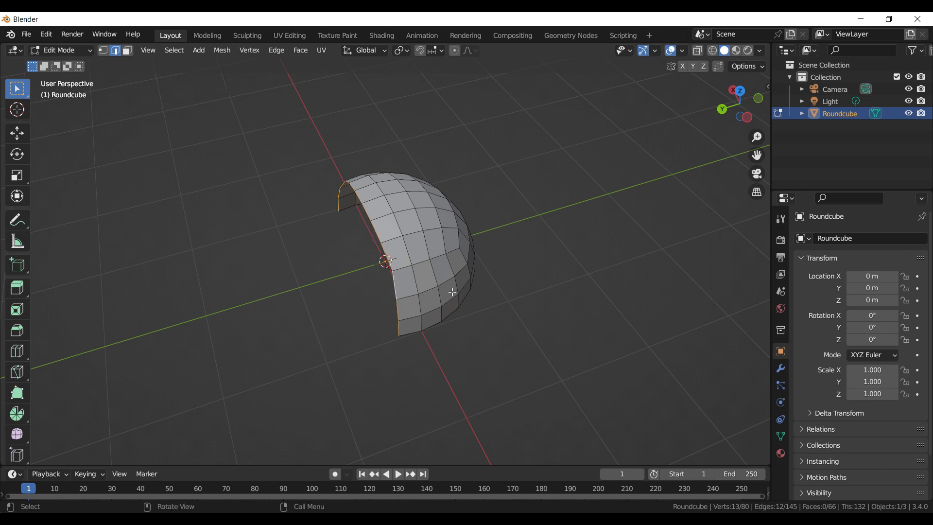
{"action": "left_click", "coordinate": [17, 133]}
{"action": "key", "text": "s"}
{"action": "key", "text": "y"}
{"action": "key", "text": "0"}
{"action": "key", "text": "Return"}
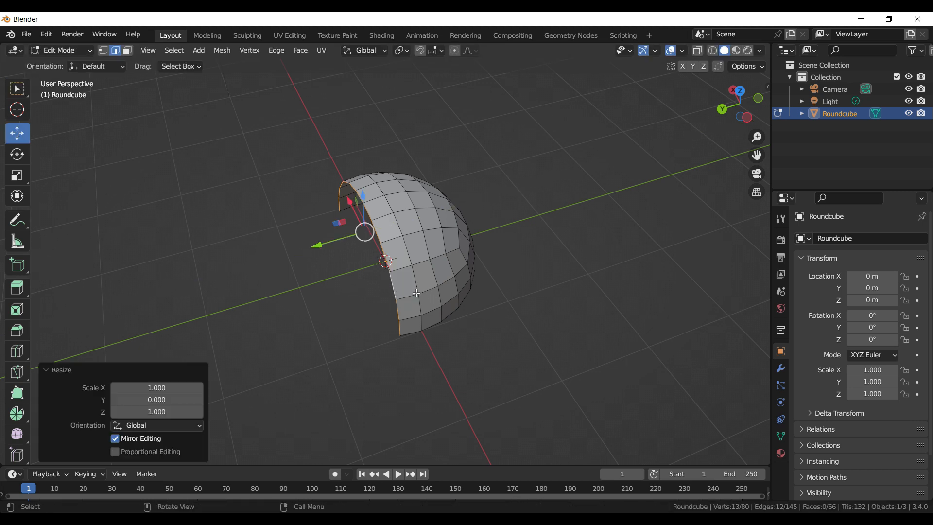
- Extrude the flattened border loop outward along the Y axis to lengthen the shell
{"action": "key", "text": "e"}
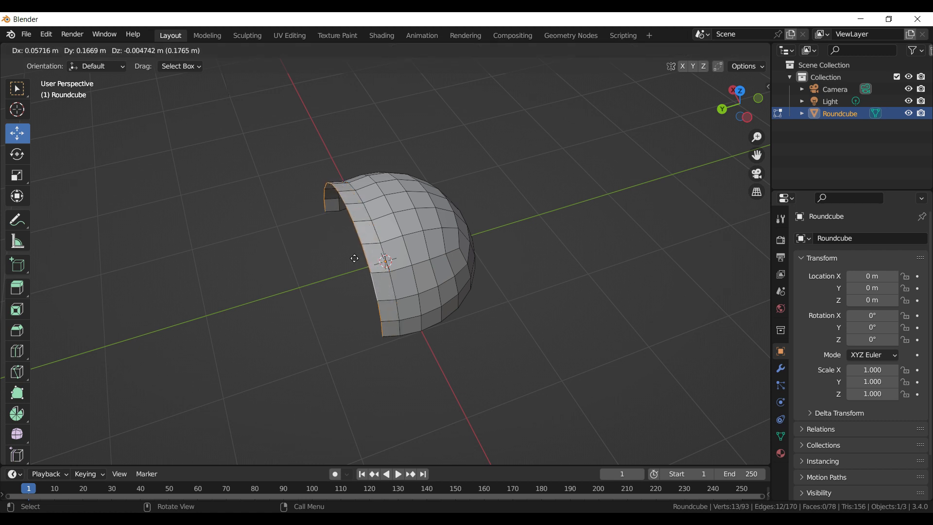
{"action": "right_click", "coordinate": [352, 259]}
{"action": "left_click_drag", "start_coordinate": [318, 245], "coordinate": [287, 253]}
- Slide the edge loop at the start of the extruded section along the surface to even out the face spacing
{"action": "key", "text": "alt+a"}
{"action": "left_click", "coordinate": [397, 286], "text": "alt"}
{"action": "key", "text": "g"}
{"action": "key", "text": "g"}
{"action": "left_click", "coordinate": [409, 304]}
{"action": "key", "text": "g"}
{"action": "key", "text": "g"}
{"action": "left_click", "coordinate": [427, 306]}
{"action": "key", "text": "g"}
{"action": "key", "text": "g"}
{"action": "left_click", "coordinate": [419, 307]}
{"action": "key", "text": "g"}
{"action": "key", "text": "g"}
{"action": "left_click", "coordinate": [422, 307]}
- Fill the shell's open flat back and open underside with one face each
{"action": "middle_click_drag", "start_coordinate": [525, 340], "coordinate": [564, 345]}
{"action": "left_click", "coordinate": [541, 365]}
{"action": "left_click", "coordinate": [368, 288], "text": "alt"}
{"action": "key", "text": "f"}
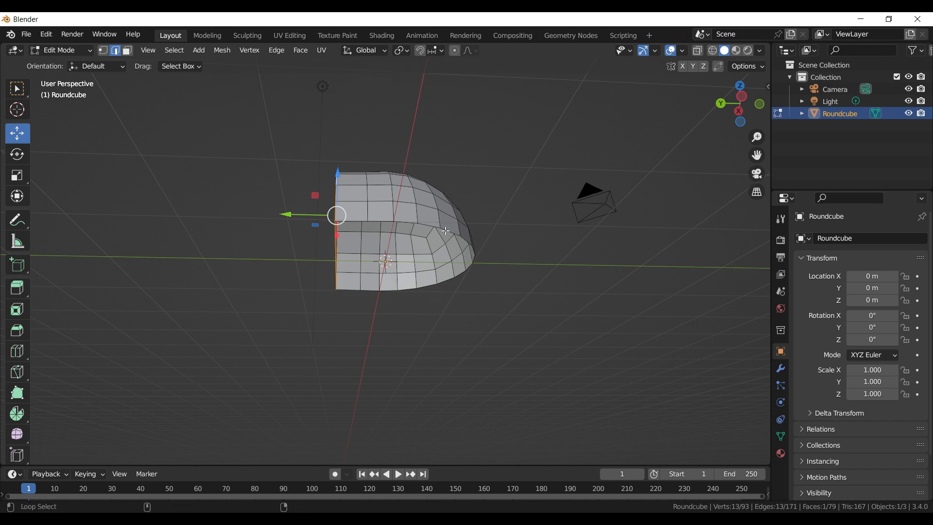
{"action": "left_click", "coordinate": [579, 317]}
{"action": "left_click", "coordinate": [476, 263], "text": "alt"}
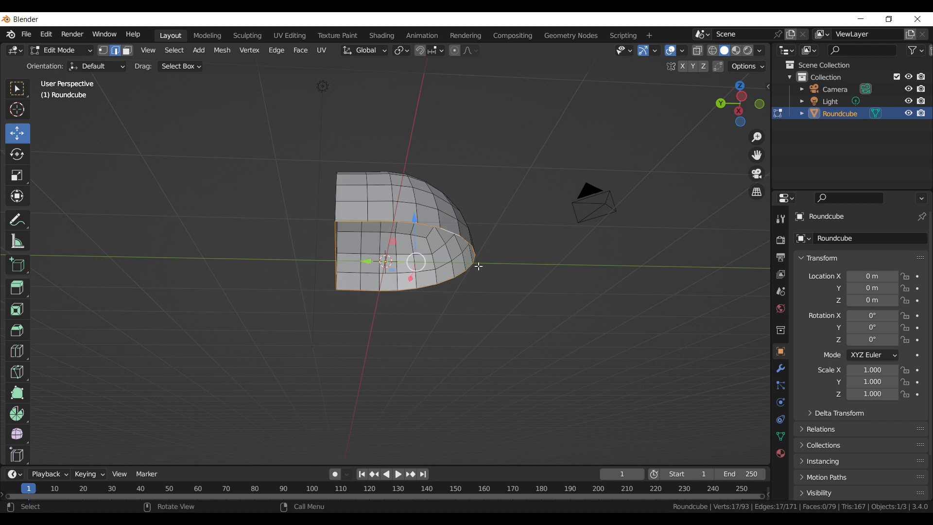
{"action": "key", "text": "f"}
- Inset the back and bottom faces individually with a thickness of 0.1777 m
{"action": "middle_click_drag", "start_coordinate": [417, 319], "coordinate": [463, 303]}
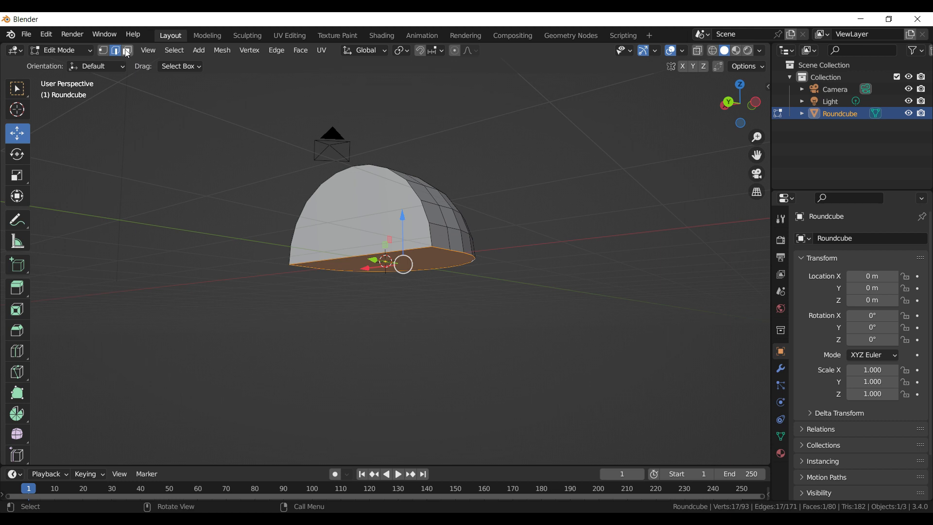
{"action": "left_click", "coordinate": [128, 52]}
{"action": "left_click", "coordinate": [408, 243], "text": "shift"}
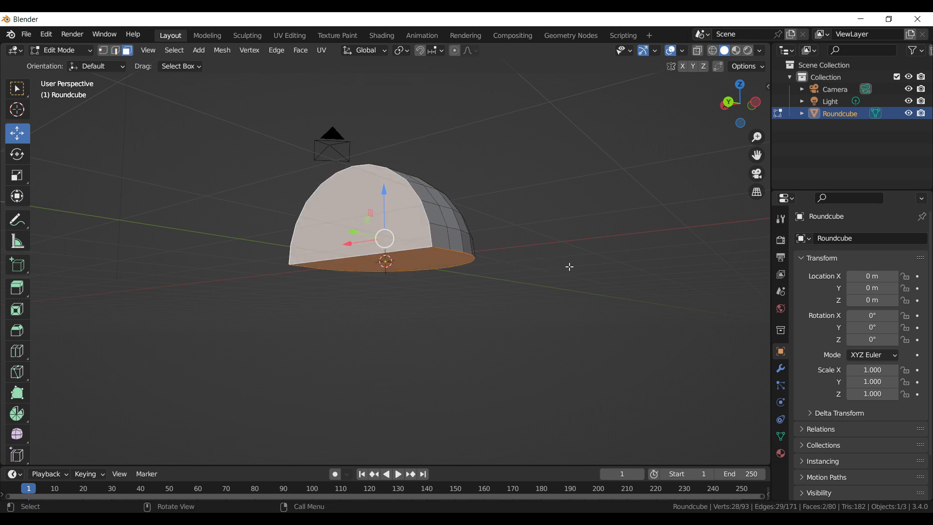
{"action": "key", "text": "i"}
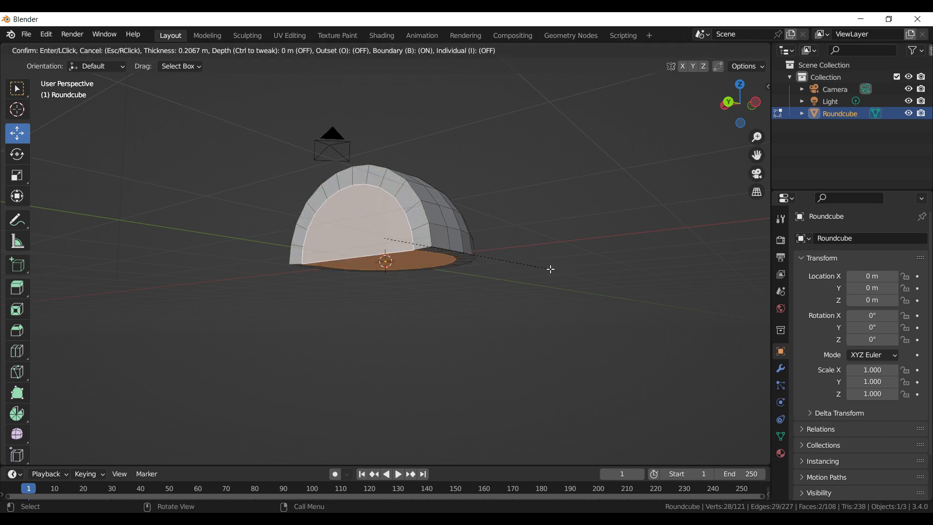
{"action": "left_click", "coordinate": [547, 267]}
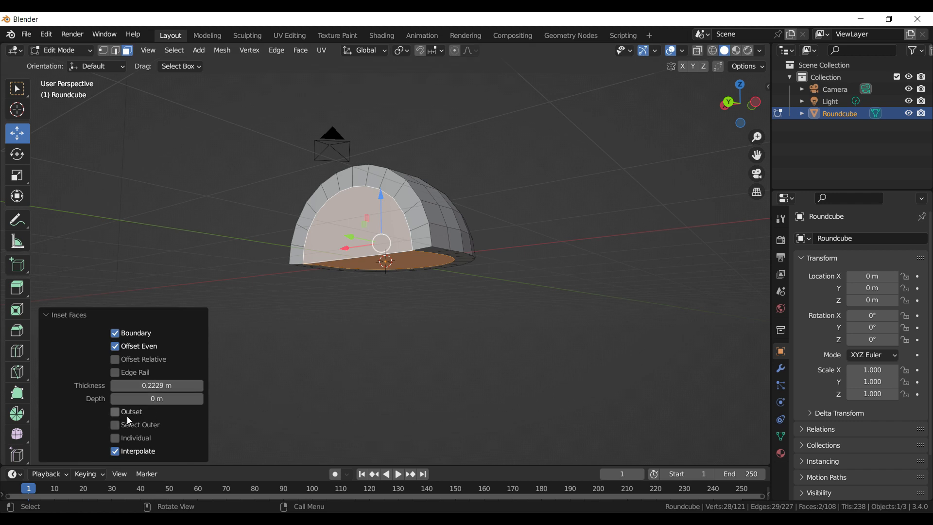
{"action": "left_click", "coordinate": [138, 439]}
{"action": "scroll", "coordinate": [384, 297], "scroll_direction": "up", "scroll_amount": 3}
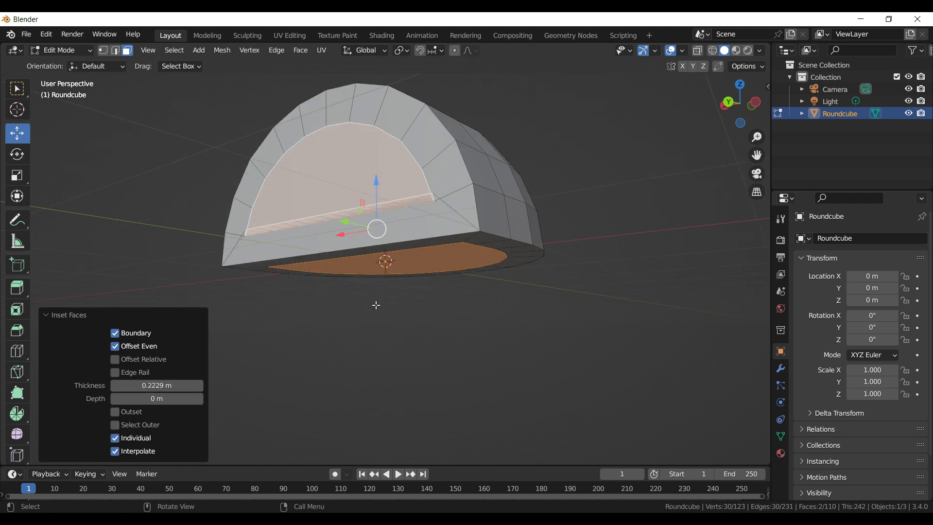
{"action": "left_click_drag", "start_coordinate": [160, 385], "coordinate": [134, 386]}
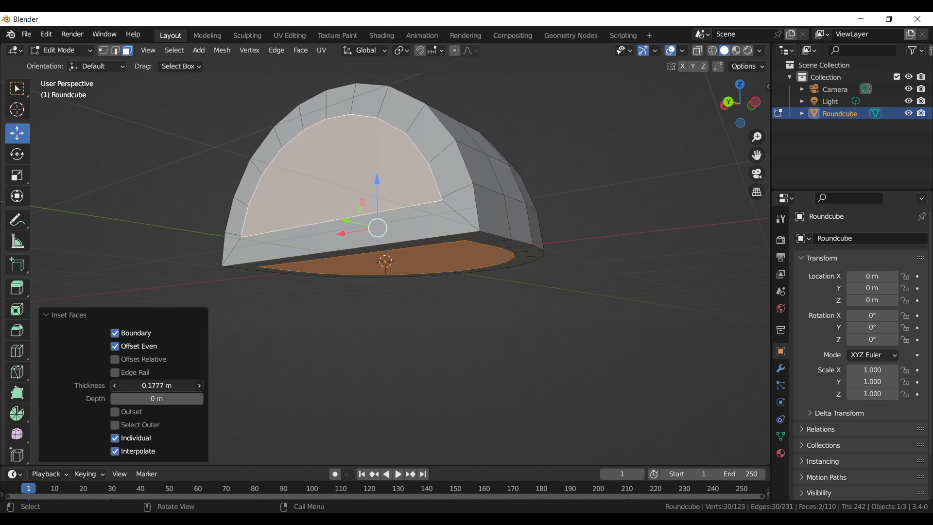
{"action": "middle_click_drag", "start_coordinate": [591, 327], "coordinate": [511, 335]}
{"action": "key", "text": "Tab"}
{"action": "middle_click_drag", "start_coordinate": [596, 325], "coordinate": [579, 294]}
{"action": "key", "text": "Tab"}
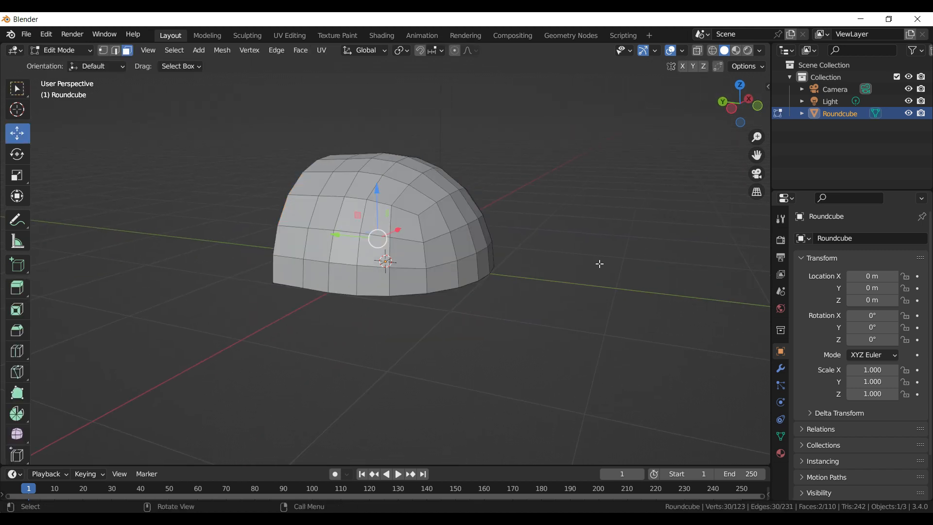
- Circle-select the faces of the shell's rounded front half from the top view
{"action": "key", "text": "KP_7"}
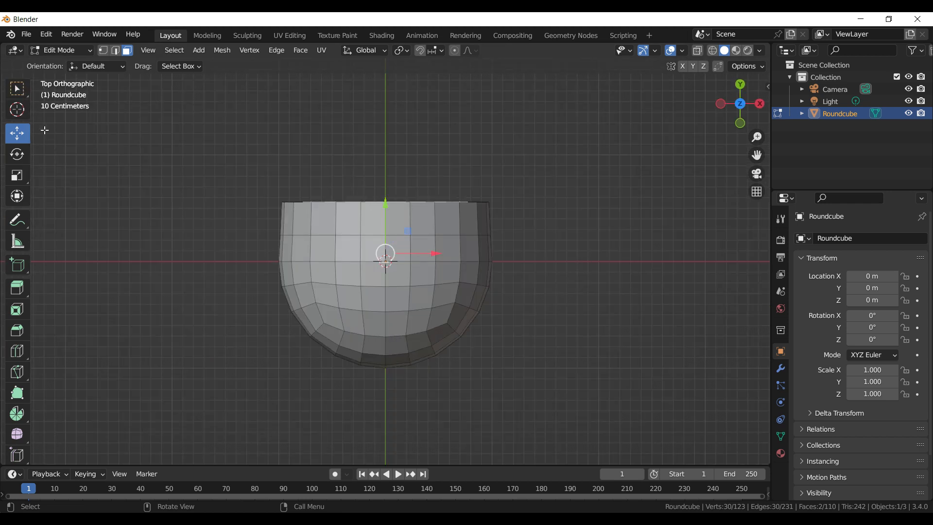
{"action": "left_click_drag", "start_coordinate": [19, 87], "coordinate": [51, 143]}
{"action": "scroll", "coordinate": [489, 337], "scroll_direction": "up", "scroll_amount": 2}
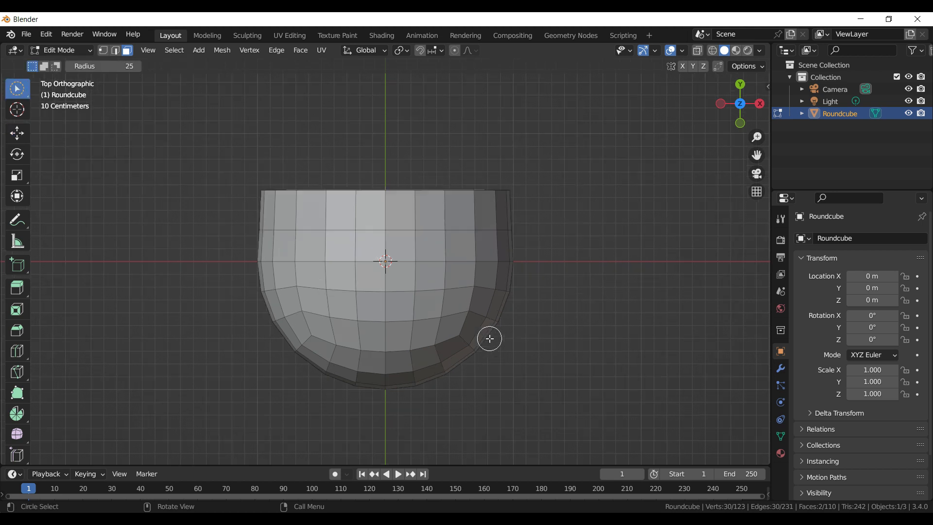
{"action": "mouse_move", "coordinate": [523, 284]}
{"action": "left_mouse_down"}
{"action": "mouse_move", "coordinate": [254, 284]}
{"action": "mouse_move", "coordinate": [243, 299]}
{"action": "mouse_move", "coordinate": [358, 381]}
{"action": "mouse_move", "coordinate": [399, 350]}
{"action": "mouse_move", "coordinate": [391, 406]}
{"action": "mouse_move", "coordinate": [237, 323]}
{"action": "mouse_move", "coordinate": [506, 308]}
{"action": "mouse_move", "coordinate": [531, 342]}
{"action": "left_mouse_up"}
{"action": "middle_click_drag", "start_coordinate": [531, 342], "coordinate": [542, 223]}
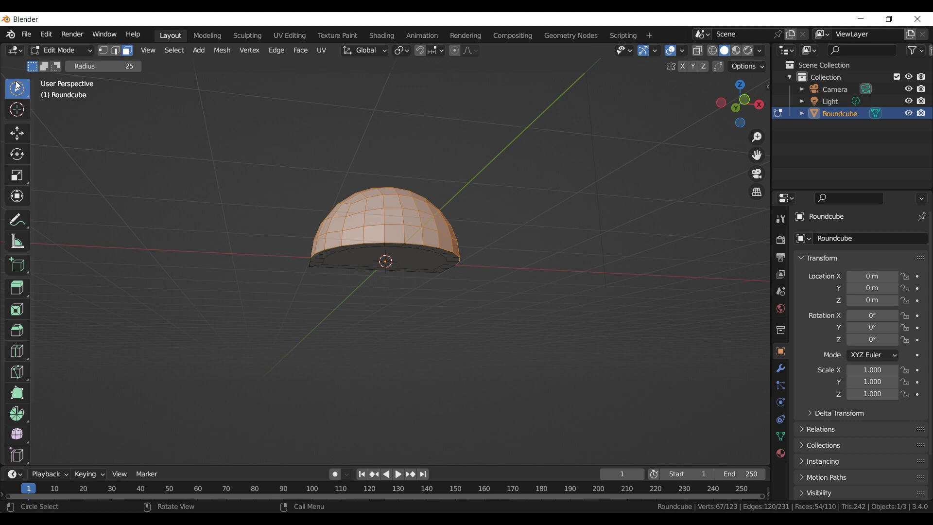
- Switch to the Tweak selection tool and deselect the rearmost face loop of the selected front half
{"action": "left_click_drag", "start_coordinate": [18, 89], "coordinate": [45, 94]}
{"action": "middle_click_drag", "start_coordinate": [469, 213], "coordinate": [399, 259]}
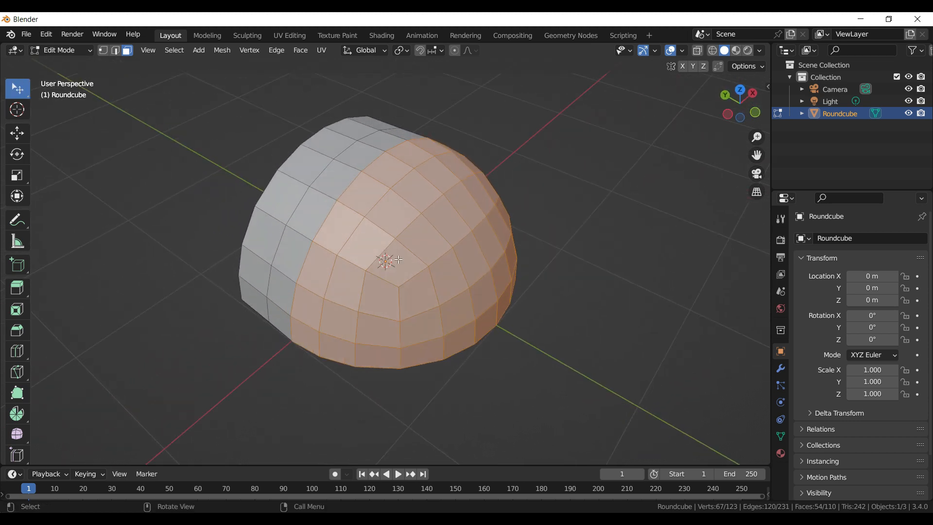
{"action": "left_click", "coordinate": [328, 250], "text": "alt+shift"}
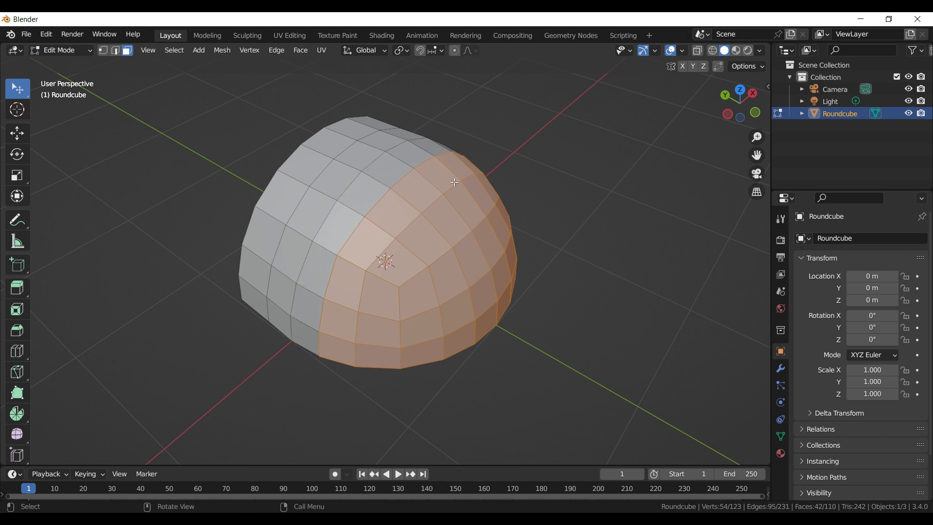
- Inset the selected front faces as one region, with Individual off and a thickness of 0.0576 m
{"action": "middle_click_drag", "start_coordinate": [537, 258], "coordinate": [622, 310]}
{"action": "key", "text": "i"}
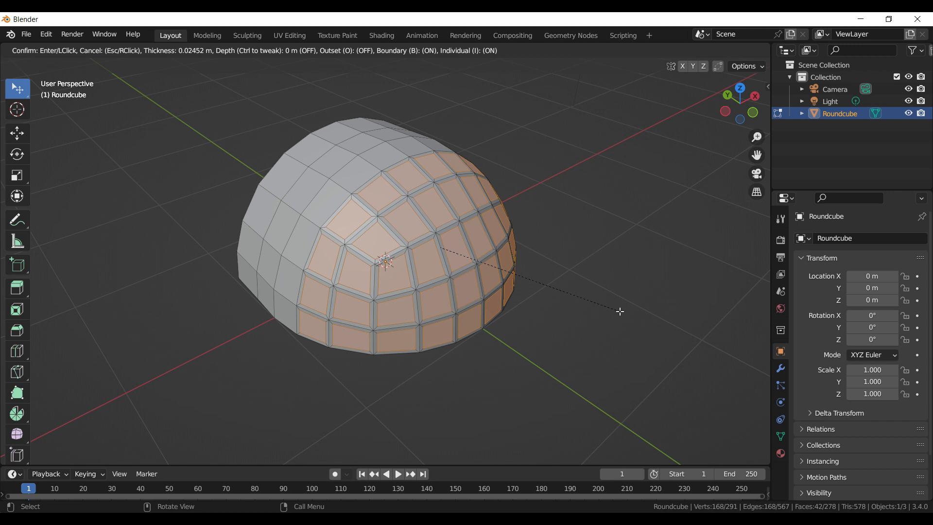
{"action": "left_click", "coordinate": [614, 309]}
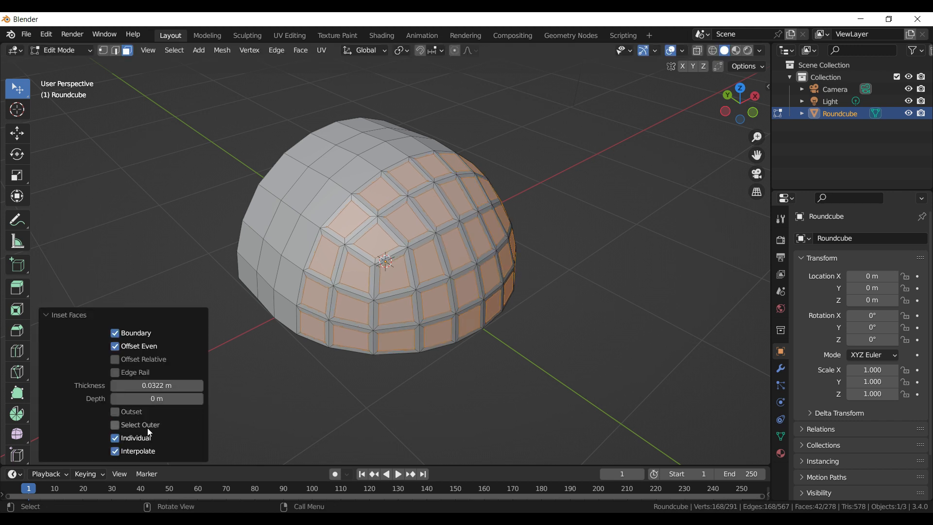
{"action": "left_click", "coordinate": [116, 438]}
{"action": "left_click_drag", "start_coordinate": [156, 385], "coordinate": [160, 385]}
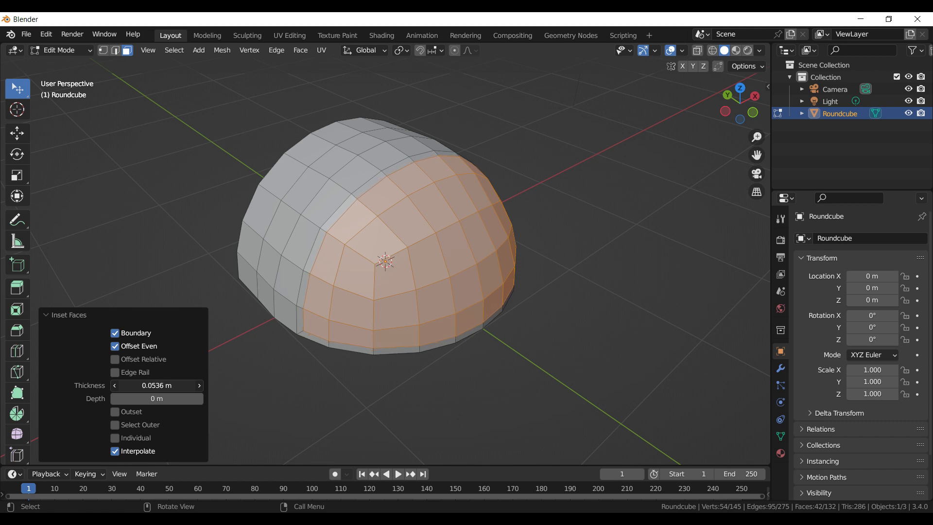
{"action": "left_click_drag", "start_coordinate": [160, 385], "coordinate": [162, 385]}
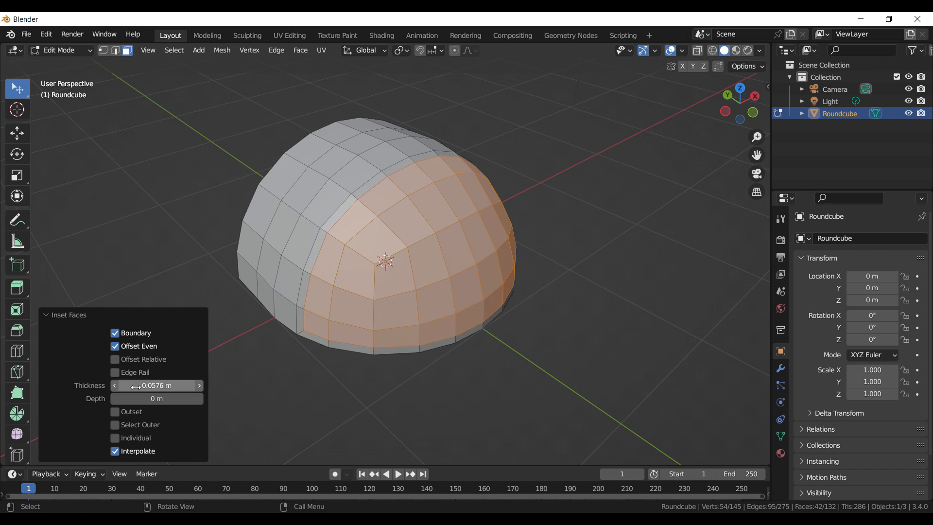
- Extrude the inset front faces inward along their normals with Offset Even enabled, and fine-tune the offset
{"action": "key", "text": "alt+e"}
{"action": "left_click", "coordinate": [605, 290]}
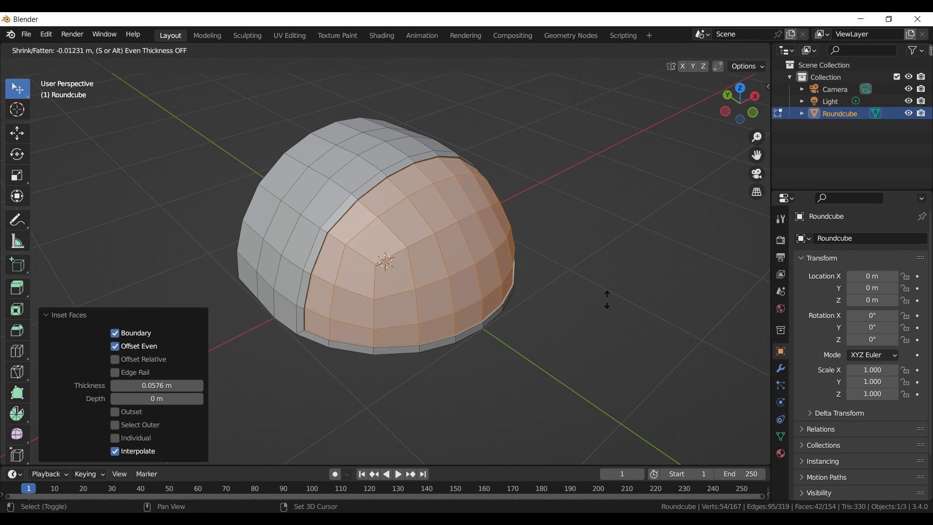
{"action": "left_click", "coordinate": [599, 360]}
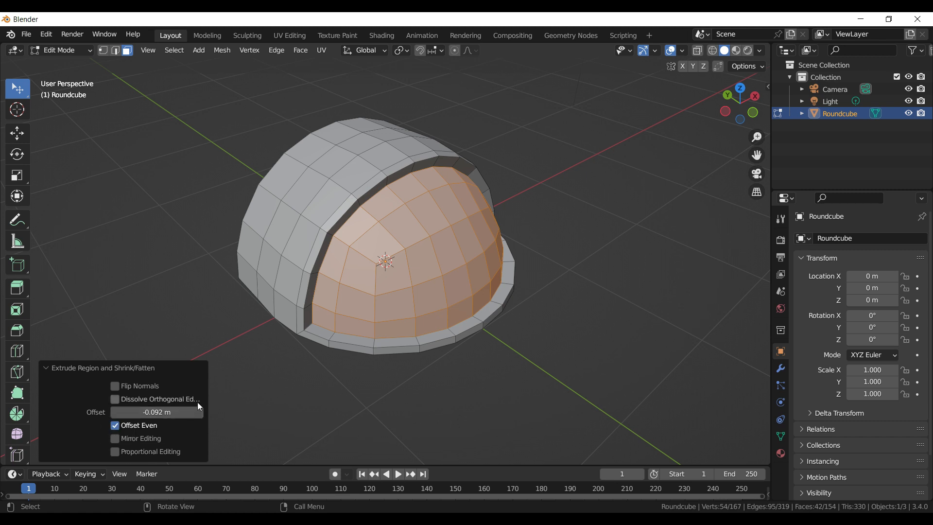
{"action": "left_click_drag", "start_coordinate": [157, 412], "coordinate": [170, 412]}
- Return to Object Mode and add a level 2 Subdivision Surface to the shell
{"action": "middle_click_drag", "start_coordinate": [471, 312], "coordinate": [302, 293]}
{"action": "key", "text": "Tab"}
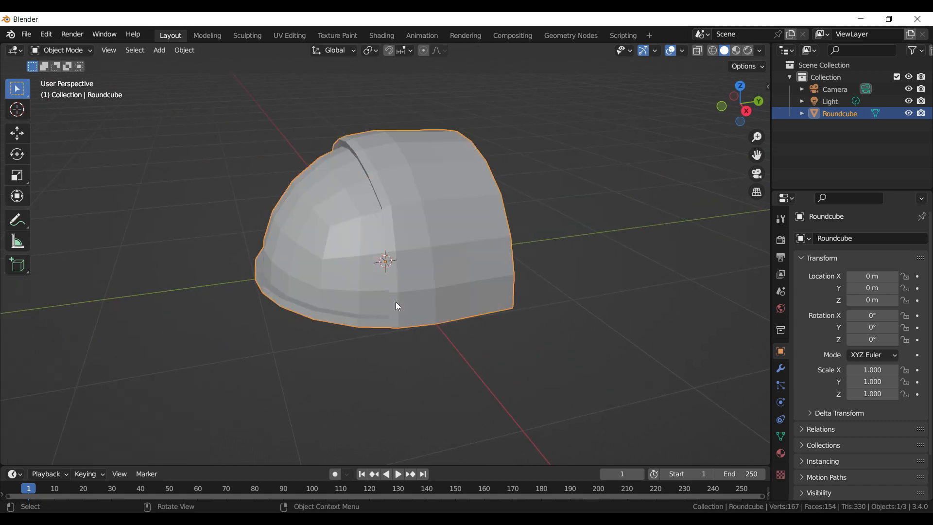
{"action": "key", "text": "ctrl+2"}
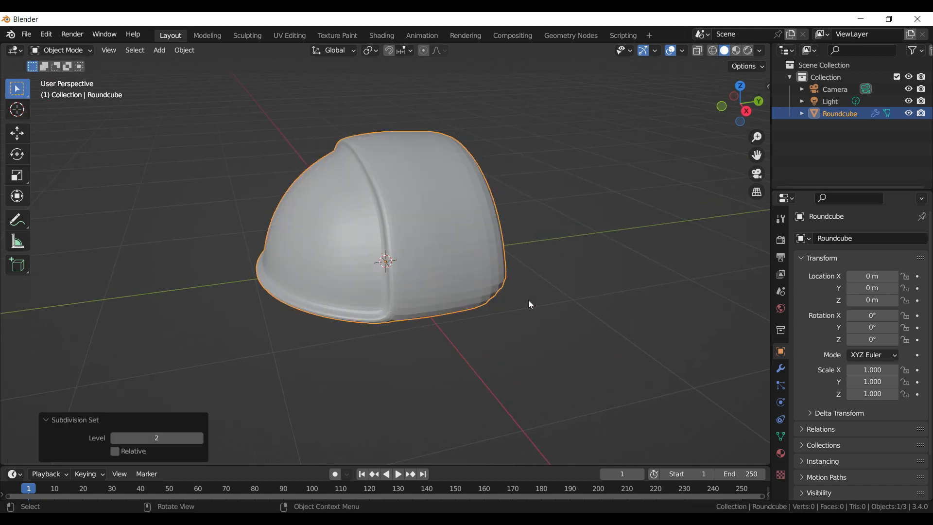
- Add a Bevel modifier to the shell and set it to 3 segments
{"action": "left_click", "coordinate": [780, 372]}
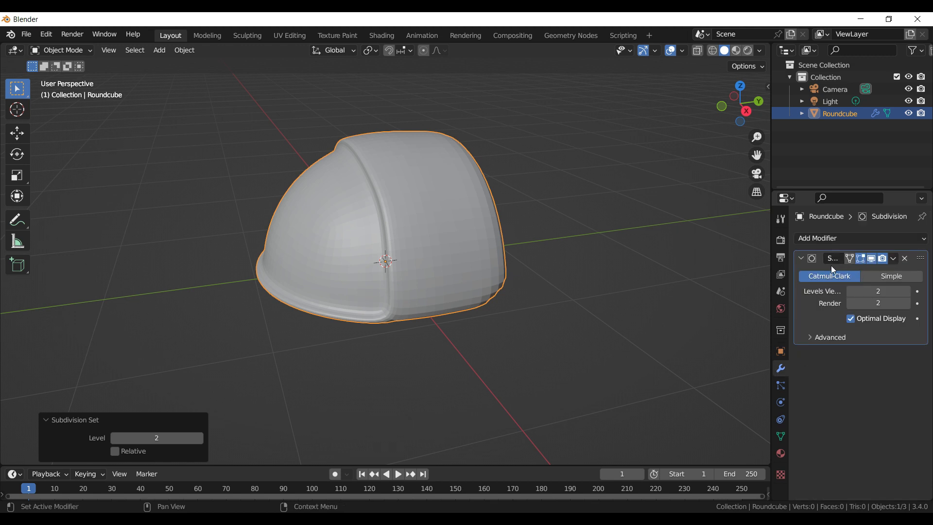
{"action": "left_click", "coordinate": [825, 260]}
{"action": "left_click", "coordinate": [833, 238]}
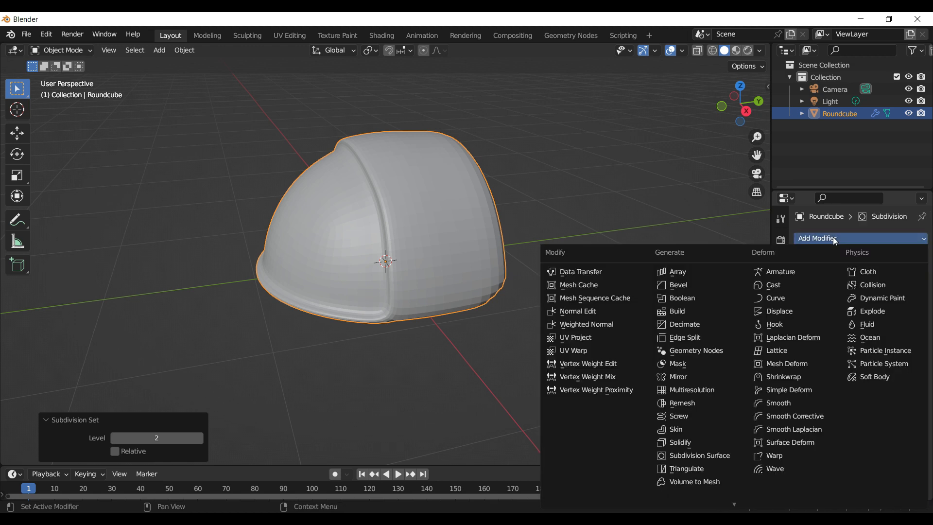
{"action": "left_click", "coordinate": [693, 286]}
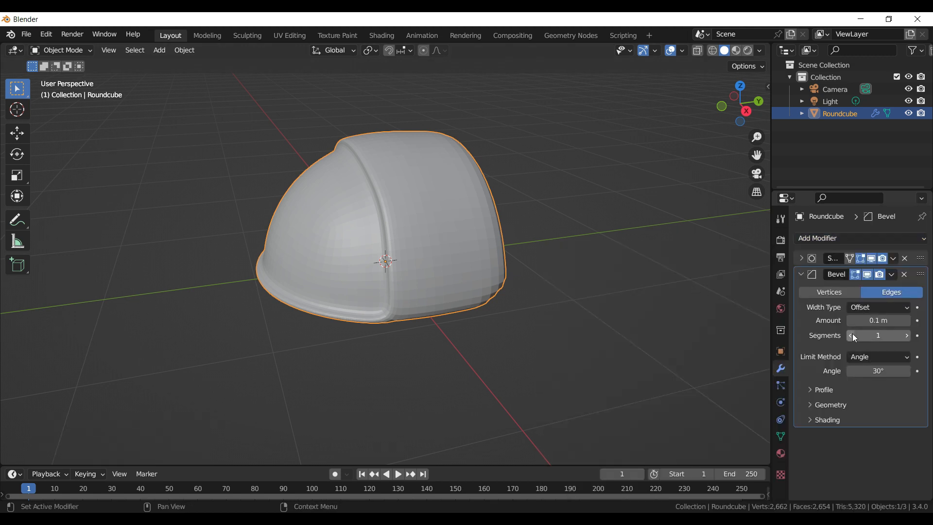
{"action": "left_click", "coordinate": [907, 335]}
{"action": "left_click", "coordinate": [907, 336]}
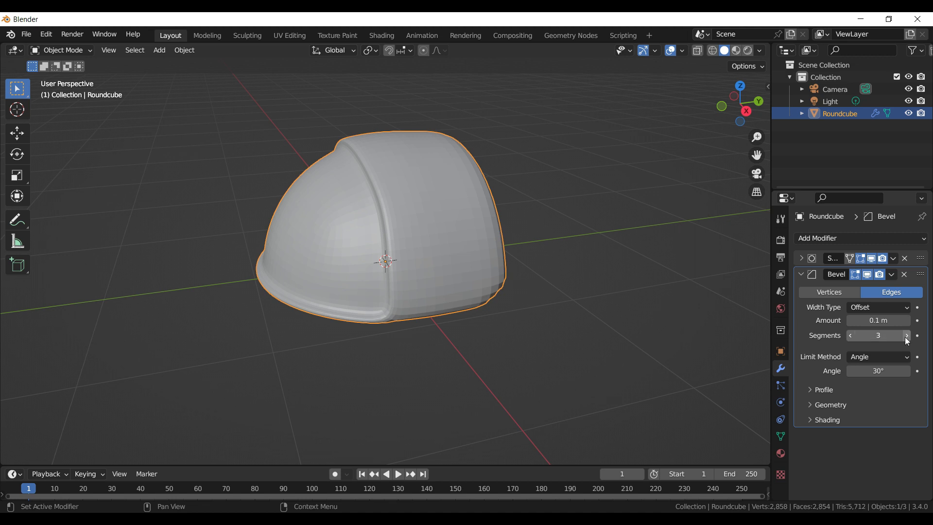
- Move the Bevel modifier above the Subdivision modifier in the stack
{"action": "left_click", "coordinate": [802, 276]}
{"action": "left_click_drag", "start_coordinate": [921, 275], "coordinate": [920, 257]}
{"action": "mouse_move", "coordinate": [514, 293]}
{"action": "middle_mouse_down"}
{"action": "mouse_move", "coordinate": [568, 304]}
{"action": "mouse_move", "coordinate": [522, 288]}
{"action": "mouse_move", "coordinate": [519, 276]}
{"action": "middle_mouse_up"}
{"action": "scroll", "coordinate": [569, 304], "scroll_direction": "up", "scroll_amount": 3}
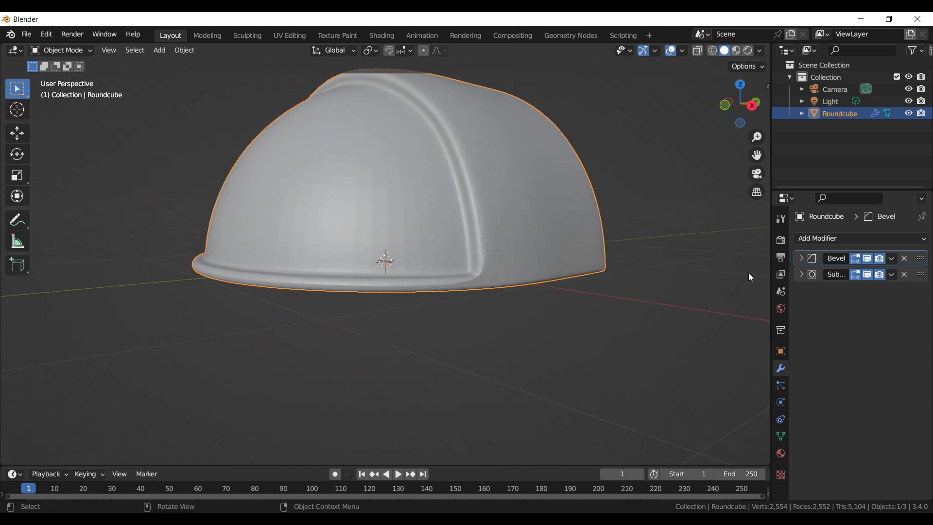
- Set the Bevel modifier's limit method to Weight
{"action": "left_click", "coordinate": [802, 258]}
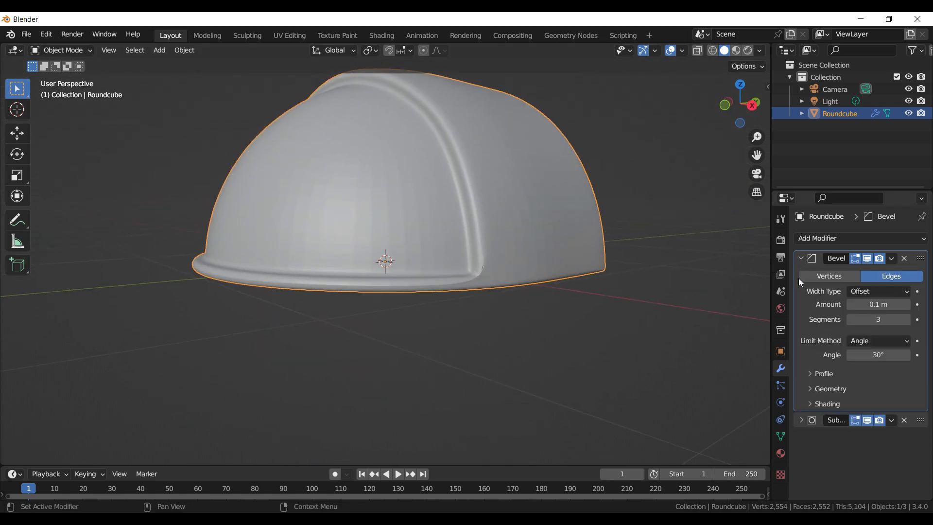
{"action": "left_click", "coordinate": [883, 342]}
{"action": "left_click", "coordinate": [861, 382]}
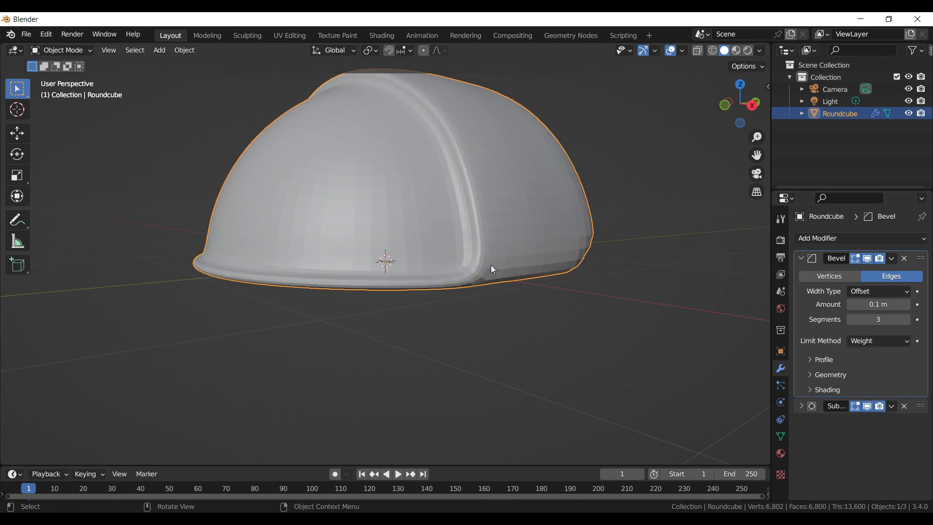
- Give the inner and outer edge loops around the recessed front panel a bevel weight of 1, and reduce the Bevel amount to 0.017 m
{"action": "key", "text": "Tab"}
{"action": "middle_click_drag", "start_coordinate": [491, 265], "coordinate": [508, 281]}
{"action": "left_click", "coordinate": [120, 51]}
{"action": "left_click", "coordinate": [502, 256], "text": "alt"}
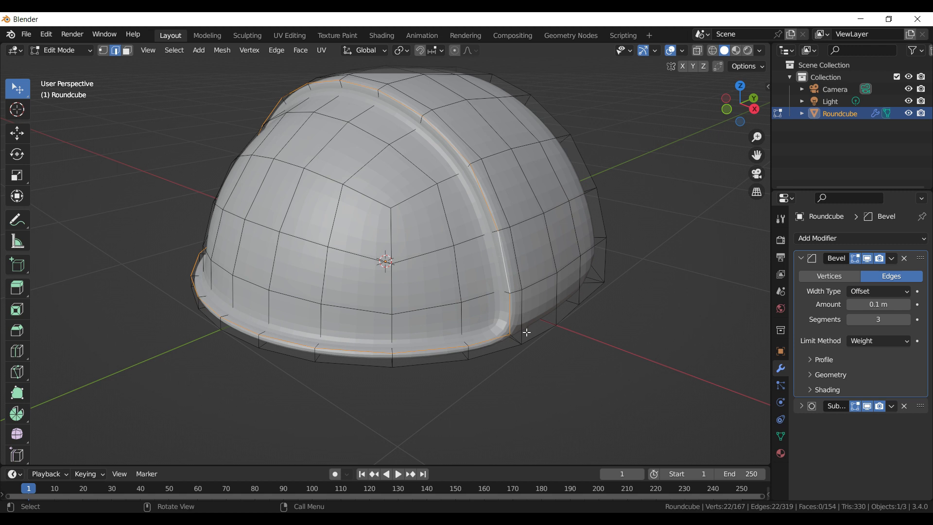
{"action": "left_click", "coordinate": [867, 406]}
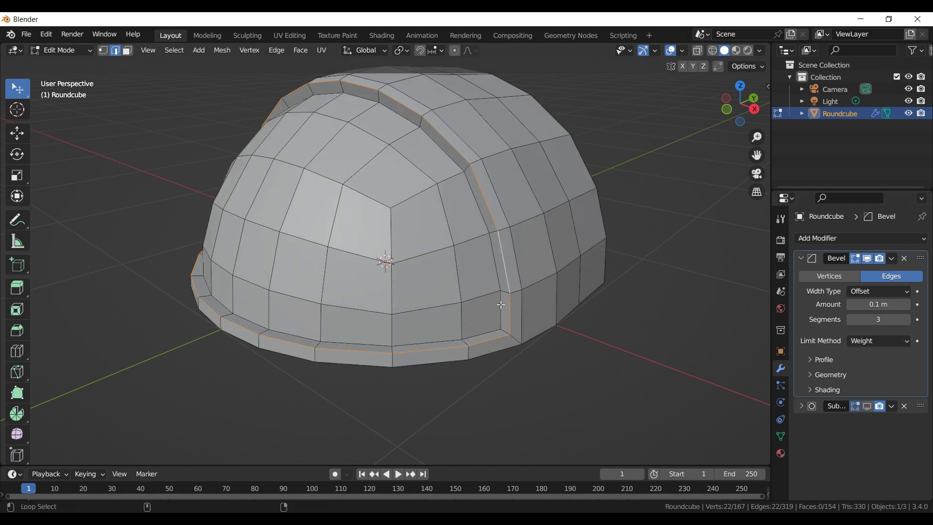
{"action": "left_click", "coordinate": [492, 334], "text": "alt+shift"}
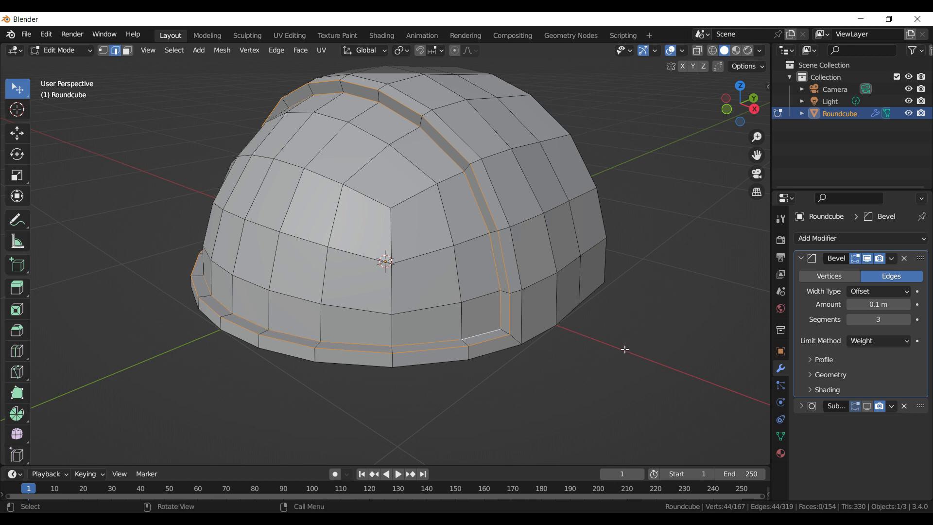
{"action": "key", "text": "n"}
{"action": "left_click_drag", "start_coordinate": [700, 215], "coordinate": [749, 215]}
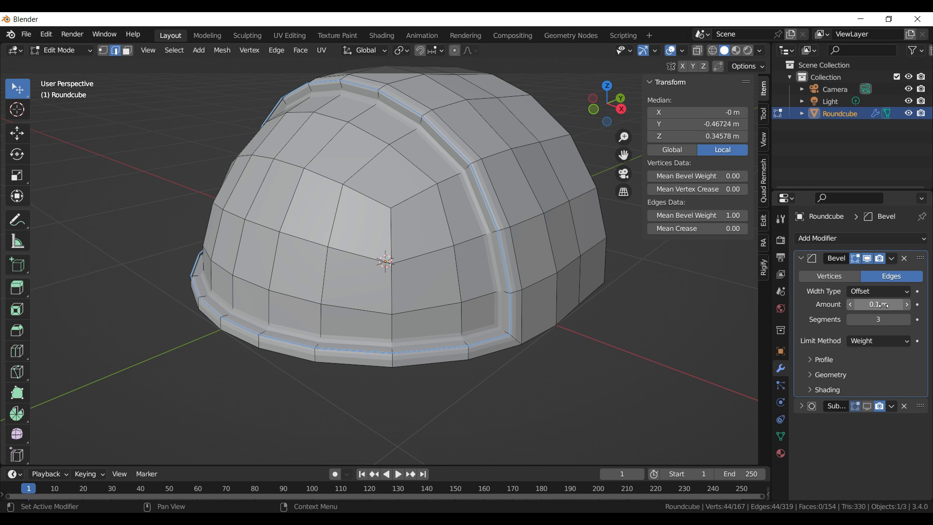
{"action": "left_click_drag", "start_coordinate": [878, 305], "coordinate": [835, 305]}
- Select the outer rim edges of the flat bottom and back faces and set their mean bevel weight to 1
{"action": "middle_click_drag", "start_coordinate": [605, 377], "coordinate": [566, 319]}
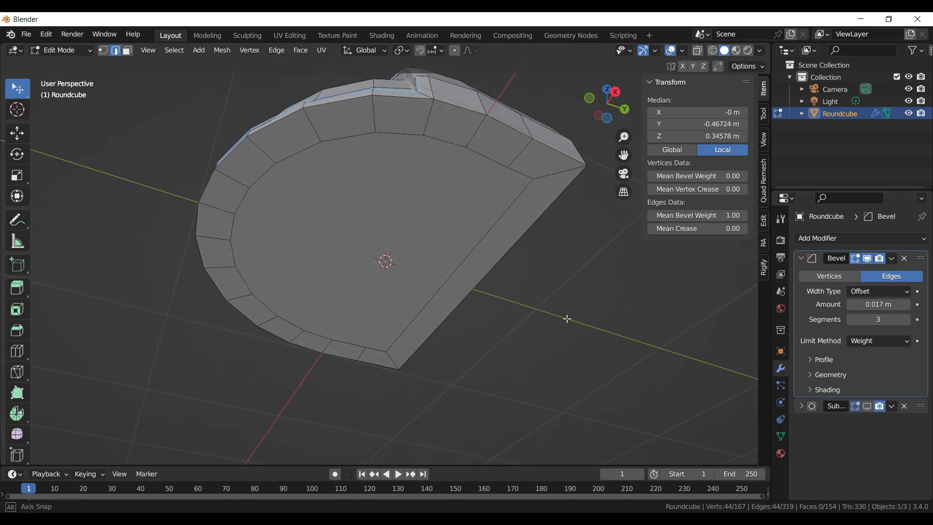
{"action": "left_click", "coordinate": [617, 287]}
{"action": "left_click", "coordinate": [553, 145], "text": "alt"}
{"action": "left_click", "coordinate": [383, 336], "text": "alt"}
{"action": "left_click", "coordinate": [379, 357], "text": "alt+shift"}
{"action": "left_click", "coordinate": [449, 309], "text": "alt+shift"}
{"action": "middle_click_drag", "start_coordinate": [490, 305], "coordinate": [406, 180]}
{"action": "left_click", "coordinate": [422, 178], "text": "alt+shift"}
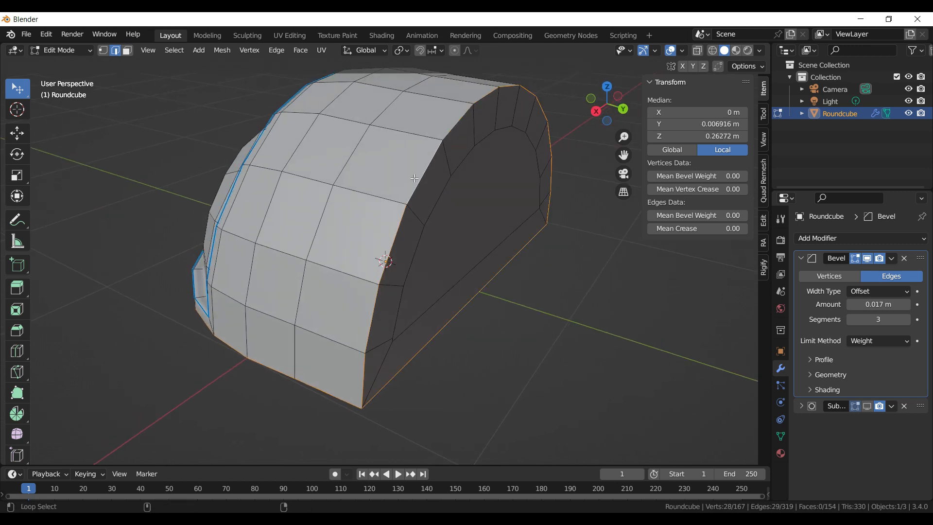
{"action": "left_click_drag", "start_coordinate": [704, 215], "coordinate": [746, 215]}
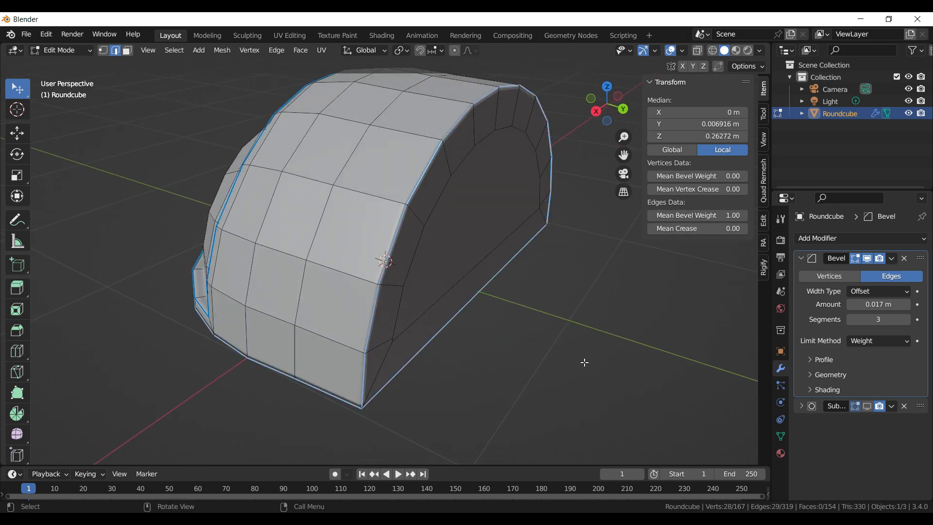
- Return to Object Mode, re-enable the Subdivision modifier in the viewport and shade the shell smooth
{"action": "key", "text": "Tab"}
{"action": "scroll", "coordinate": [552, 389], "scroll_direction": "down", "scroll_amount": 3}
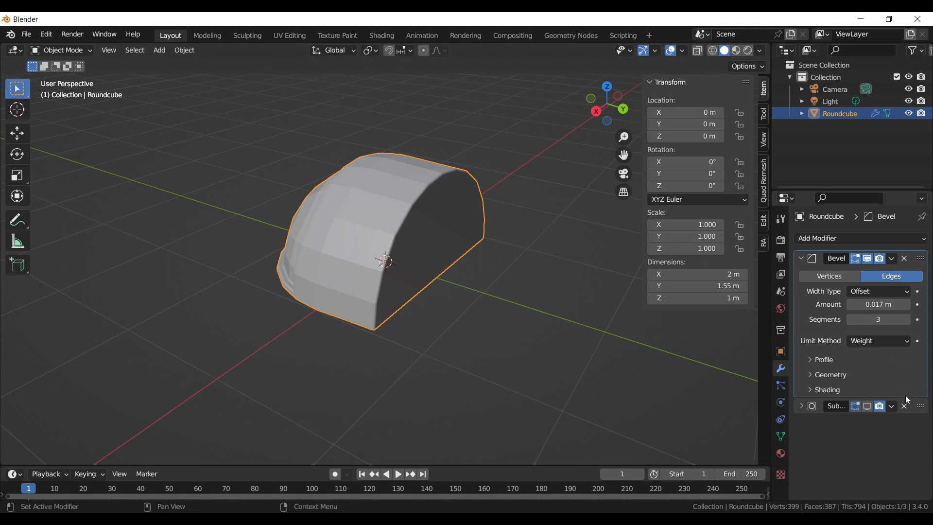
{"action": "left_click", "coordinate": [867, 407]}
{"action": "right_click", "coordinate": [470, 133]}
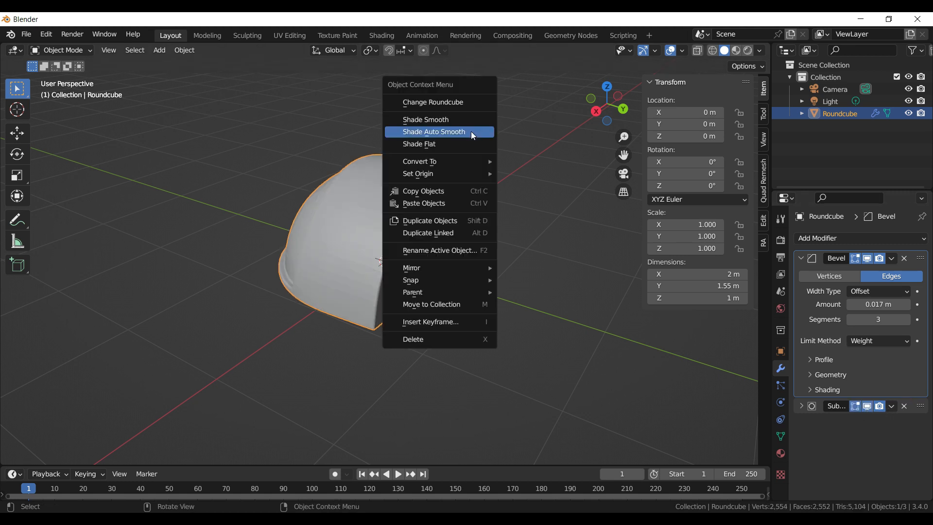
{"action": "left_click", "coordinate": [439, 119]}
- Extrude all the bottom faces of the shell straight down along Z twice, by about 0.106 m and about 0.074 m
{"action": "middle_click_drag", "start_coordinate": [446, 254], "coordinate": [605, 220]}
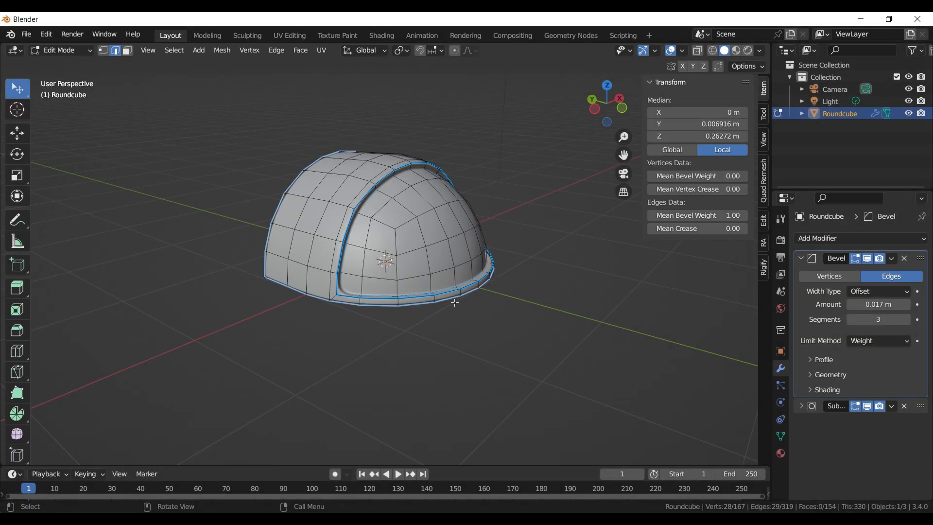
{"action": "middle_click_drag", "start_coordinate": [454, 301], "coordinate": [175, 66]}
{"action": "left_click", "coordinate": [128, 50]}
{"action": "left_click", "coordinate": [406, 253]}
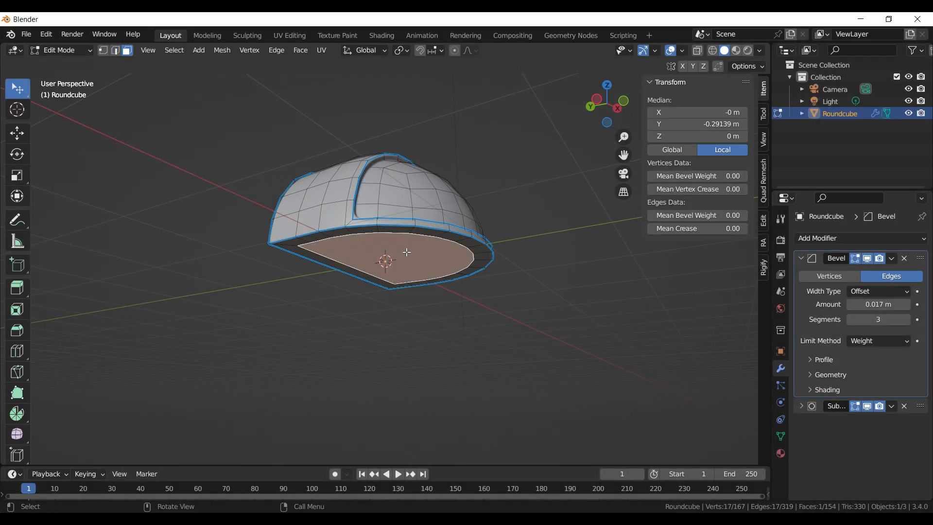
{"action": "key", "text": "ctrl+KP_Add"}
{"action": "left_click", "coordinate": [8, 141]}
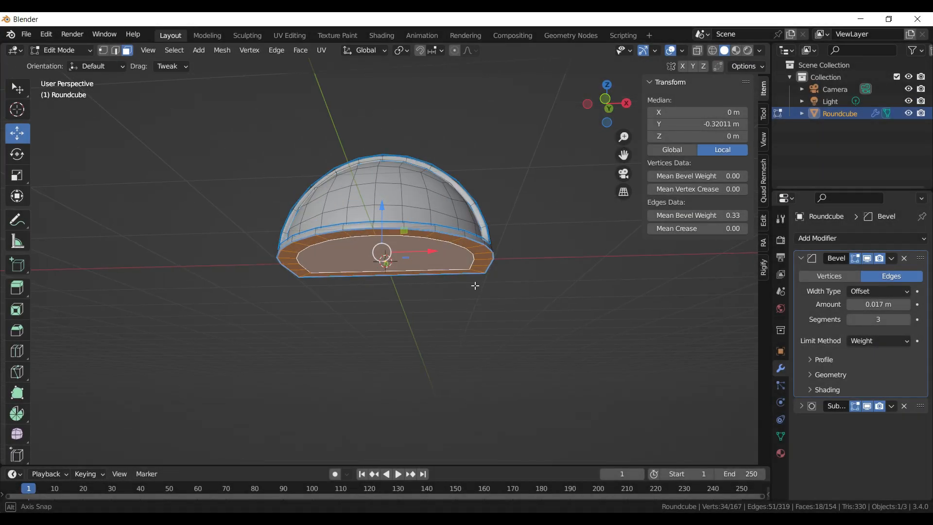
{"action": "key", "text": "e"}
{"action": "key", "text": "z"}
{"action": "left_click", "coordinate": [479, 301]}
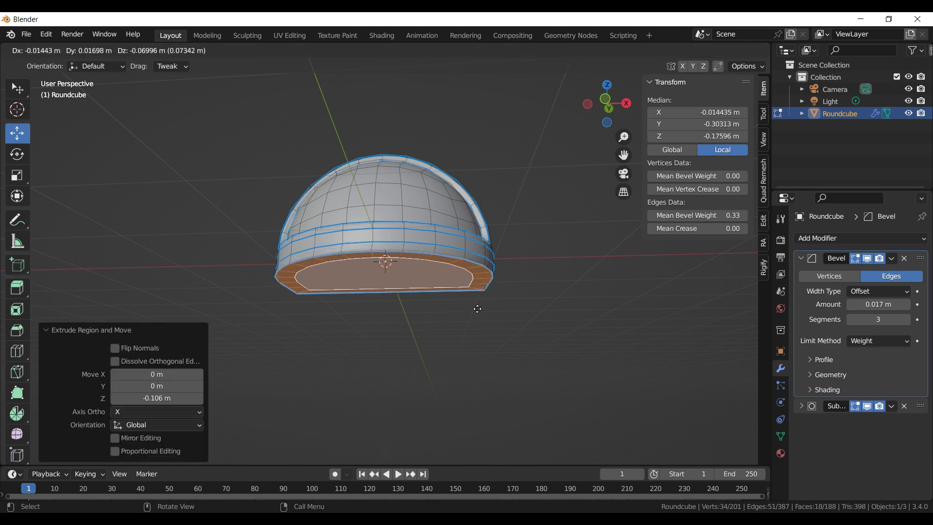
{"action": "key", "text": "z"}
{"action": "left_click", "coordinate": [477, 309]}
- Set the bevel weight of the two vertical corner edges at one back corner of the extruded base to 1
{"action": "middle_click_drag", "start_coordinate": [339, 265], "coordinate": [554, 280]}
{"action": "scroll", "coordinate": [476, 310], "scroll_direction": "up", "scroll_amount": 3}
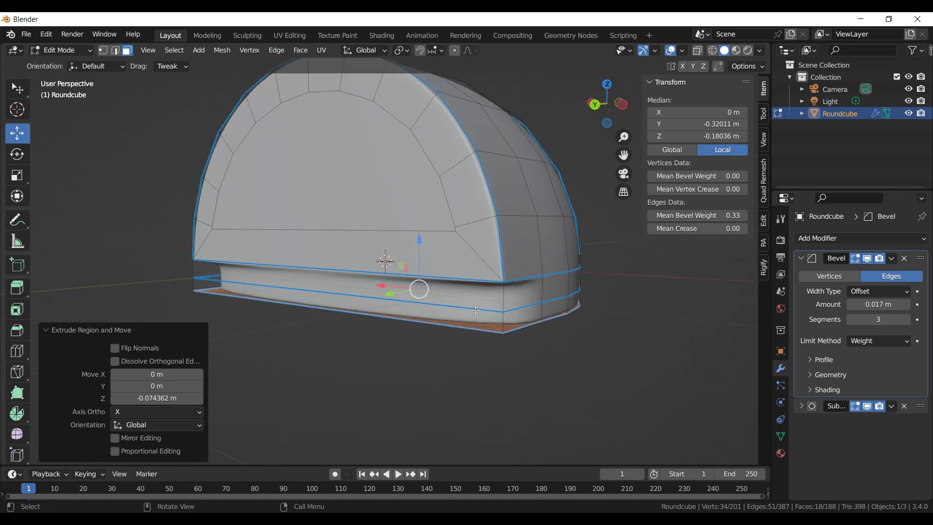
{"action": "left_click", "coordinate": [507, 301]}
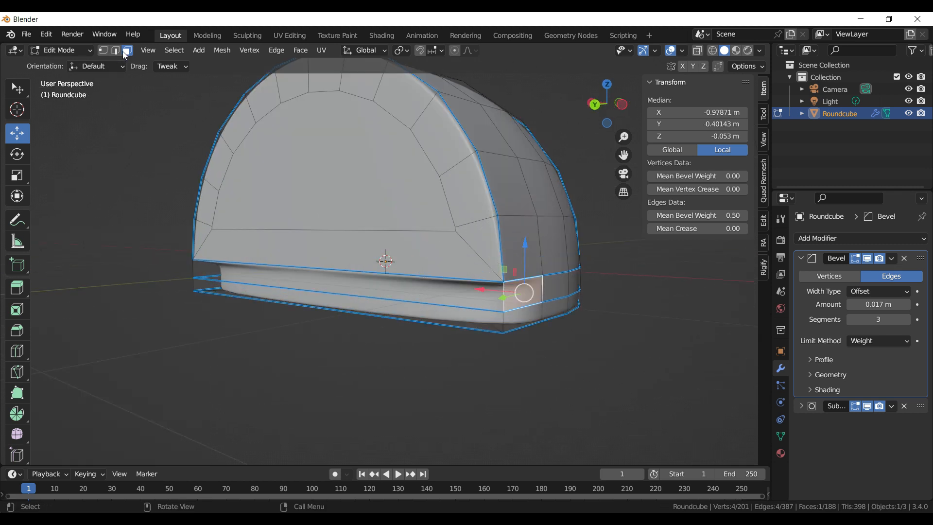
{"action": "left_click", "coordinate": [120, 52]}
{"action": "left_click", "coordinate": [500, 302]}
{"action": "left_click", "coordinate": [503, 315], "text": "shift"}
{"action": "left_click", "coordinate": [504, 321]}
{"action": "left_click", "coordinate": [505, 303], "text": "shift"}
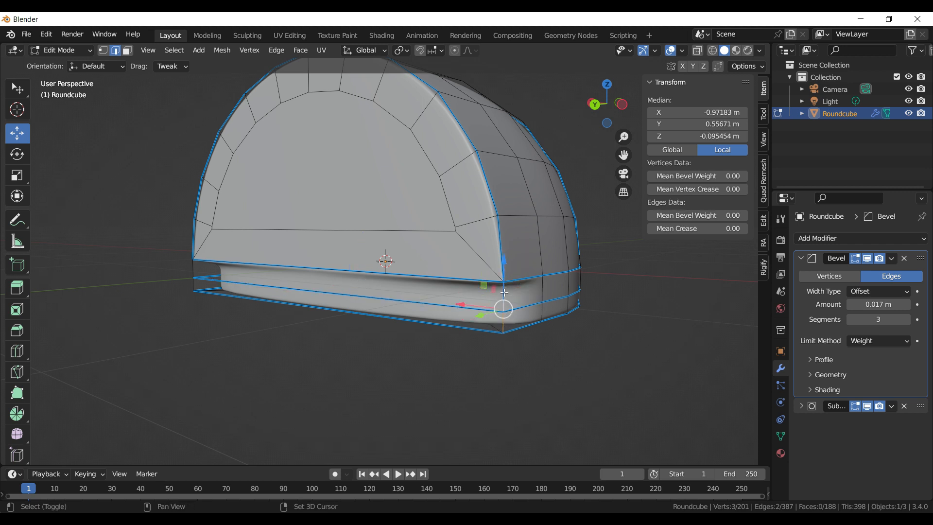
{"action": "left_click_drag", "start_coordinate": [715, 217], "coordinate": [720, 216]}
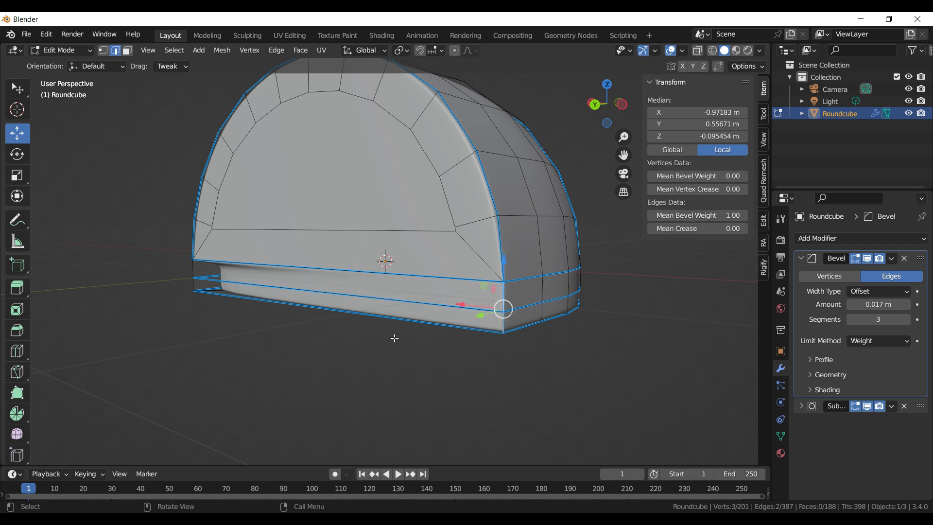
- Remove the bevel weight from the middle horizontal edge across the back of the base
{"action": "left_click", "coordinate": [412, 306]}
{"action": "left_click", "coordinate": [702, 218]}
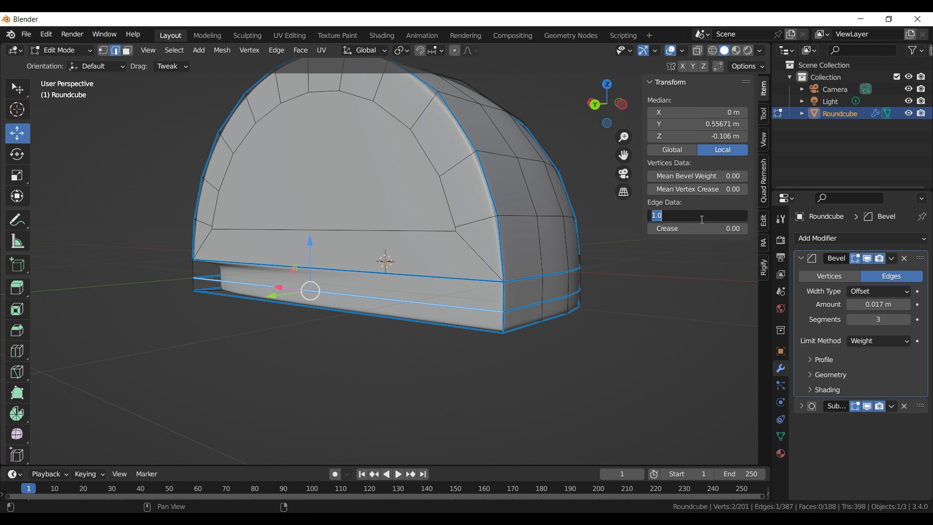
{"action": "key", "text": "Return"}
- Set the bevel weight of the two vertical edges at the opposite back corner of the base to 1, and clear the selection
{"action": "middle_click_drag", "start_coordinate": [410, 297], "coordinate": [387, 332]}
{"action": "left_click", "coordinate": [381, 357], "text": "shift"}
{"action": "left_click_drag", "start_coordinate": [707, 216], "coordinate": [751, 216]}
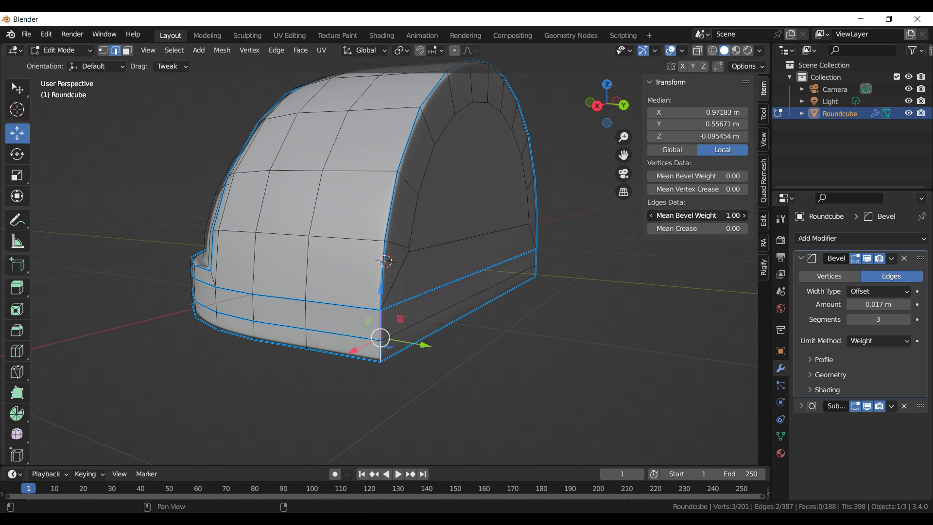
{"action": "scroll", "coordinate": [443, 401], "scroll_direction": "down", "scroll_amount": 3}
{"action": "left_click", "coordinate": [443, 402]}
- Extrude the five adjacent side faces of the base's upper band along X into a brim, about 1 m long in total
{"action": "middle_click_drag", "start_coordinate": [384, 360], "coordinate": [485, 367]}
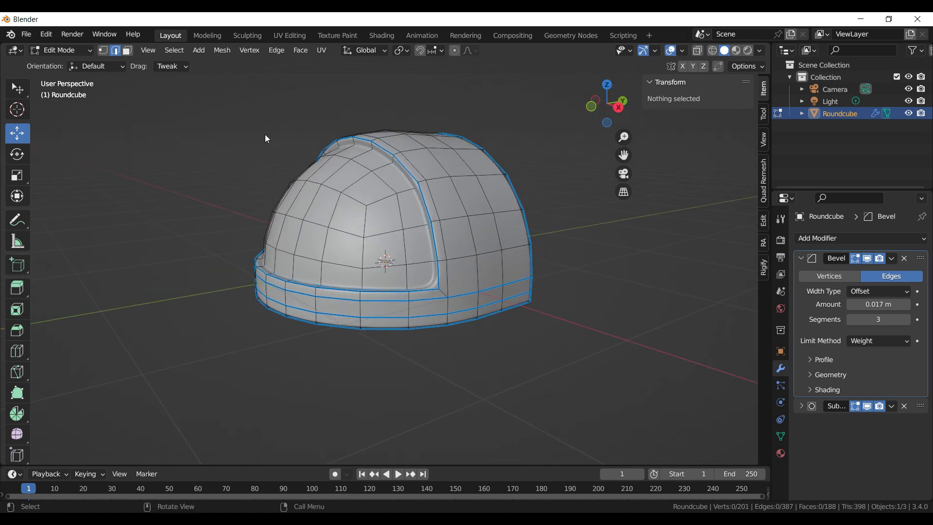
{"action": "left_click", "coordinate": [126, 50]}
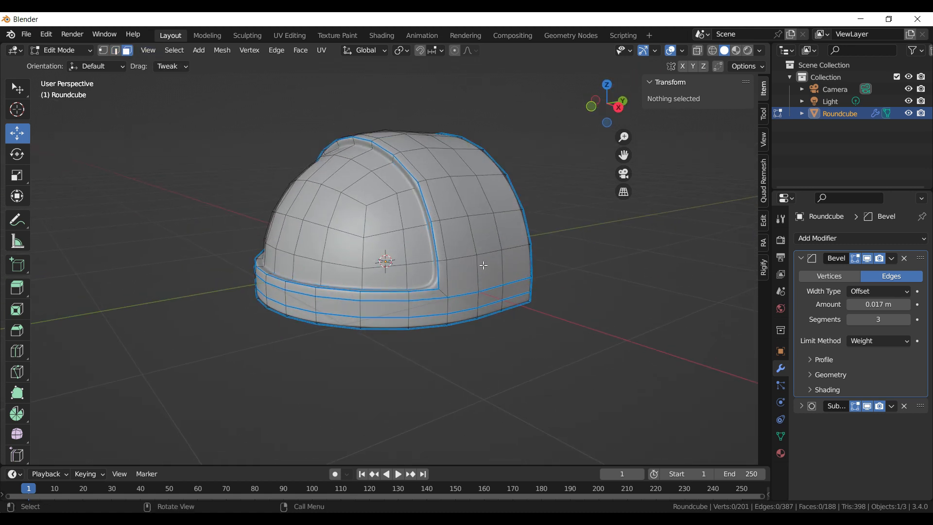
{"action": "left_click", "coordinate": [516, 290]}
{"action": "left_click", "coordinate": [385, 310]}
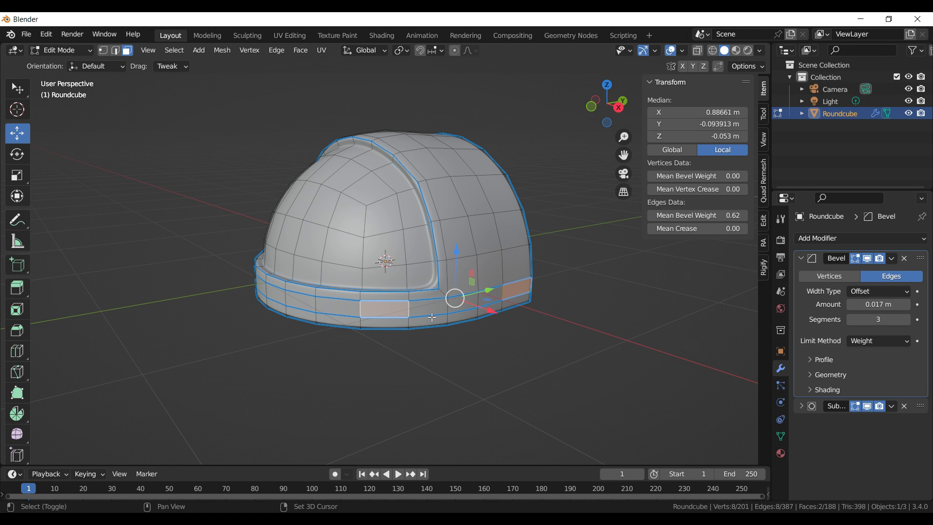
{"action": "left_click", "coordinate": [493, 298], "text": "ctrl"}
{"action": "scroll", "coordinate": [501, 305], "scroll_direction": "down", "scroll_amount": 3}
{"action": "middle_click_drag", "start_coordinate": [501, 305], "coordinate": [489, 345]}
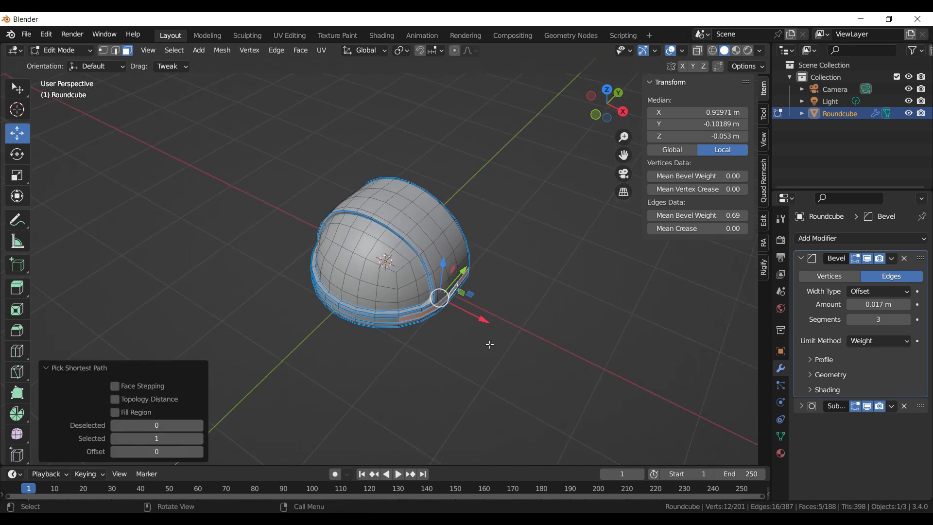
{"action": "key", "text": "e"}
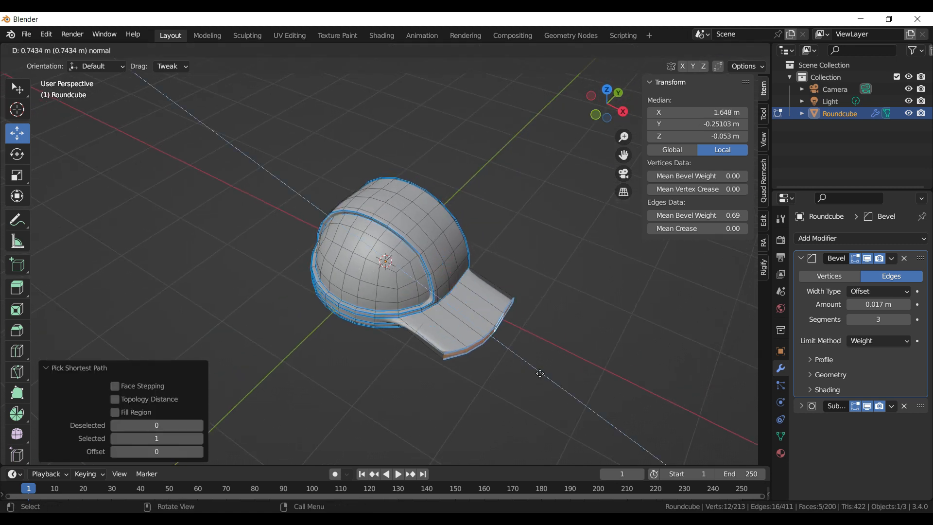
{"action": "key", "text": "x"}
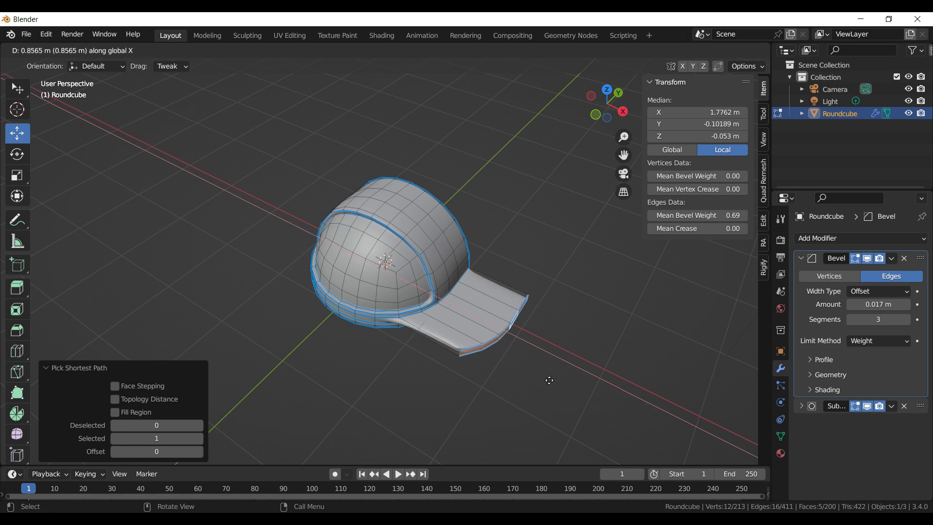
{"action": "left_click", "coordinate": [549, 380]}
{"action": "middle_click_drag", "start_coordinate": [501, 327], "coordinate": [434, 369]}
{"action": "left_click_drag", "start_coordinate": [382, 397], "coordinate": [426, 411]}
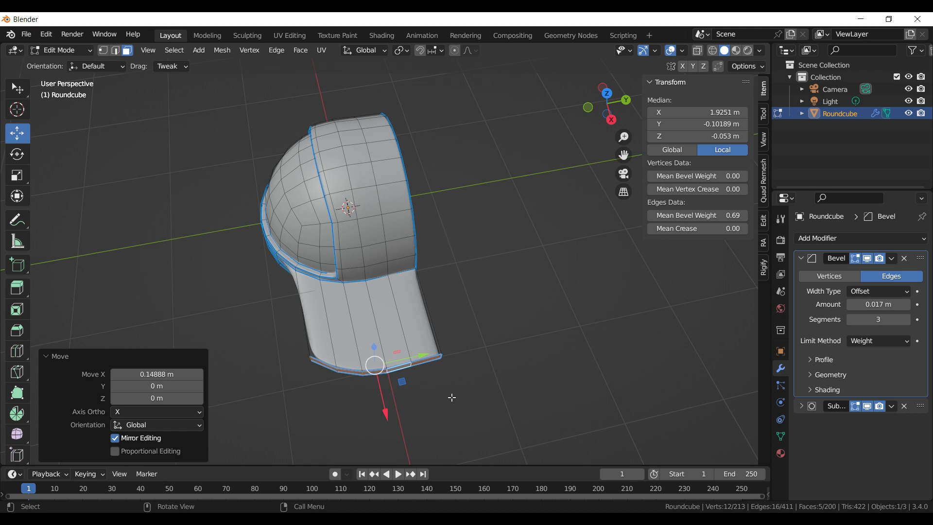
- Narrow the brim's end faces along Y to roughly half their width and rotate them around Z
{"action": "key", "text": "s"}
{"action": "key", "text": "y"}
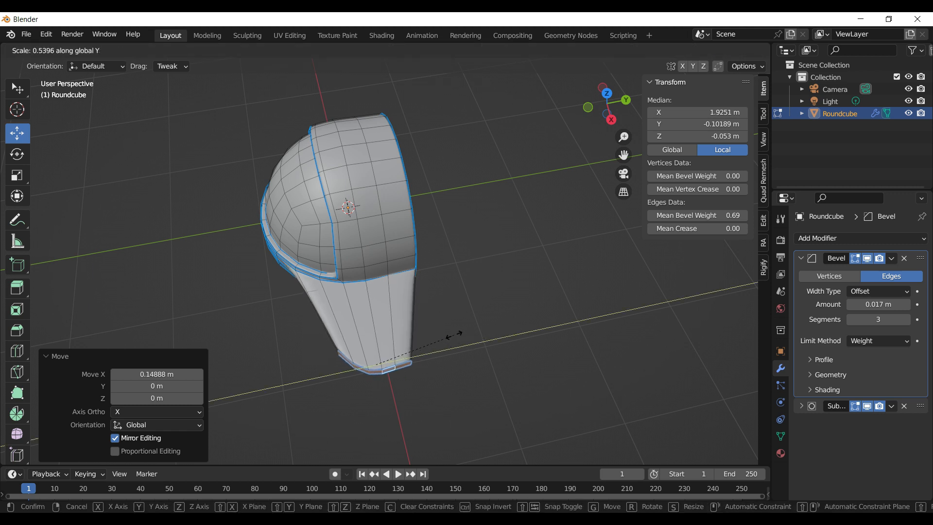
{"action": "left_click", "coordinate": [461, 352]}
{"action": "key", "text": "r"}
{"action": "key", "text": "z"}
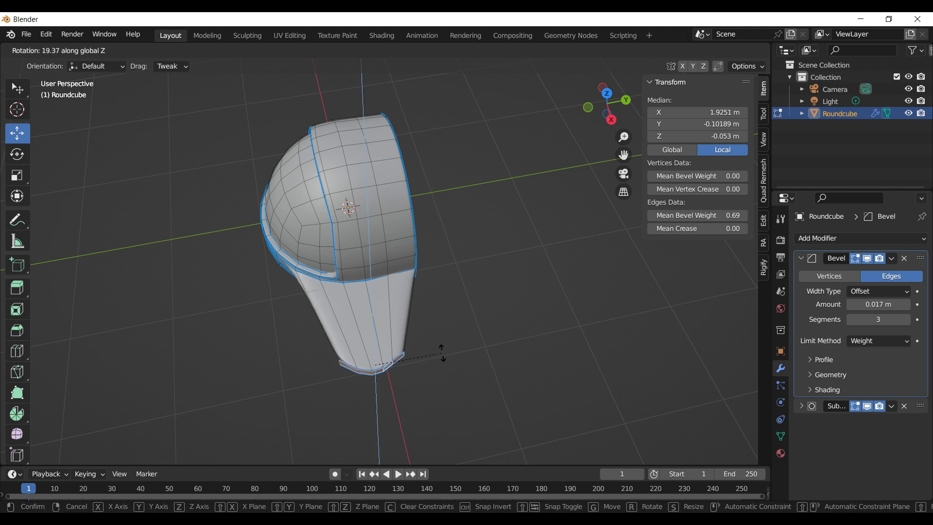
{"action": "left_click", "coordinate": [431, 355]}
- Shift the brim's end faces about 0.17 m along Y and scale them along Y by 0.866
{"action": "key", "text": "g"}
{"action": "key", "text": "y"}
{"action": "left_click", "coordinate": [461, 363]}
{"action": "key", "text": "s"}
{"action": "key", "text": "y"}
{"action": "left_click", "coordinate": [452, 363]}
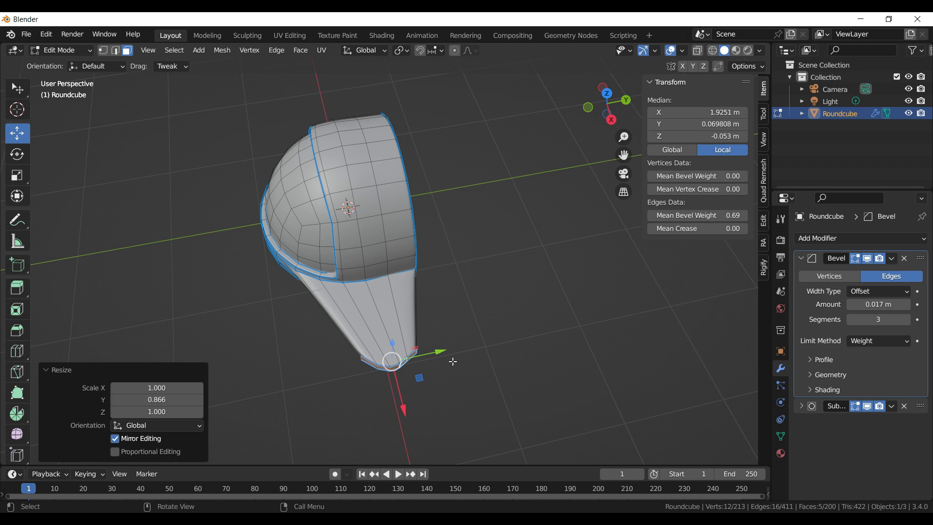
- Raise the mean bevel weight of the brim's upper and lower long edges on the recessed-panel side
{"action": "mouse_move", "coordinate": [464, 364]}
{"action": "middle_mouse_down"}
{"action": "mouse_move", "coordinate": [432, 281]}
{"action": "mouse_move", "coordinate": [448, 221]}
{"action": "mouse_move", "coordinate": [442, 204]}
{"action": "mouse_move", "coordinate": [431, 276]}
{"action": "mouse_move", "coordinate": [467, 363]}
{"action": "middle_mouse_up"}
{"action": "left_click", "coordinate": [117, 51]}
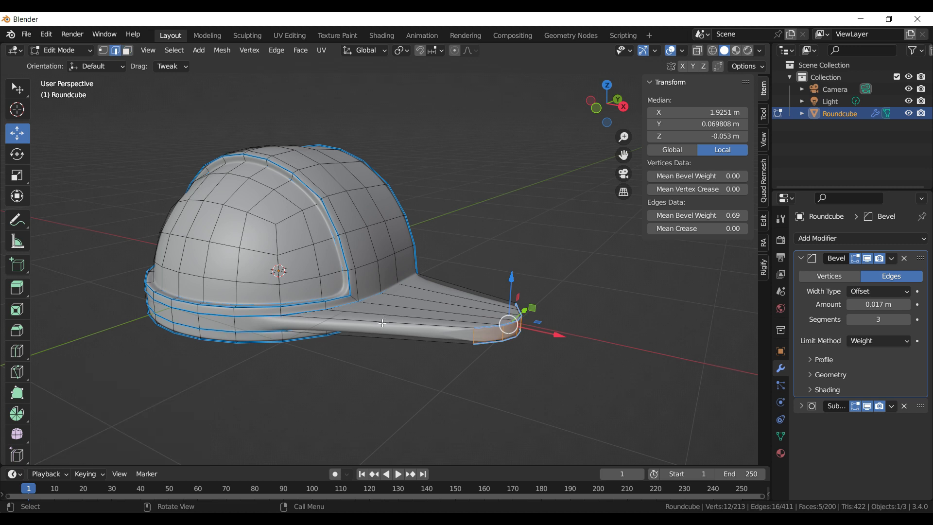
{"action": "left_click", "coordinate": [383, 322]}
{"action": "left_click", "coordinate": [392, 339], "text": "shift"}
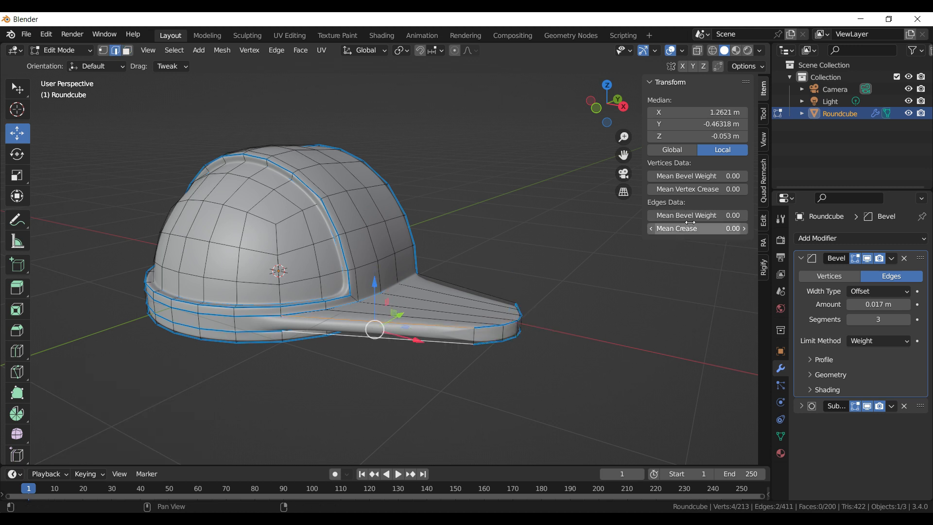
{"action": "left_click_drag", "start_coordinate": [713, 229], "coordinate": [744, 229]}
{"action": "key", "text": "ctrl+z"}
{"action": "left_click_drag", "start_coordinate": [687, 217], "coordinate": [742, 217]}
- Set the mean bevel weight of the brim's upper and lower long edges on the flat-back side to 1
{"action": "middle_click_drag", "start_coordinate": [559, 301], "coordinate": [349, 328]}
{"action": "left_click", "coordinate": [360, 345]}
{"action": "left_click", "coordinate": [354, 331]}
{"action": "left_click", "coordinate": [357, 351], "text": "shift"}
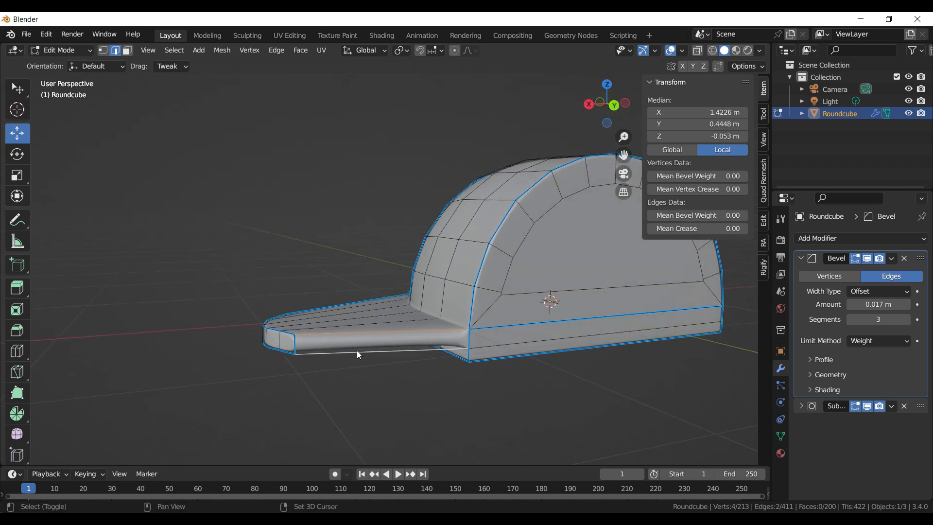
{"action": "left_click_drag", "start_coordinate": [683, 214], "coordinate": [739, 215]}
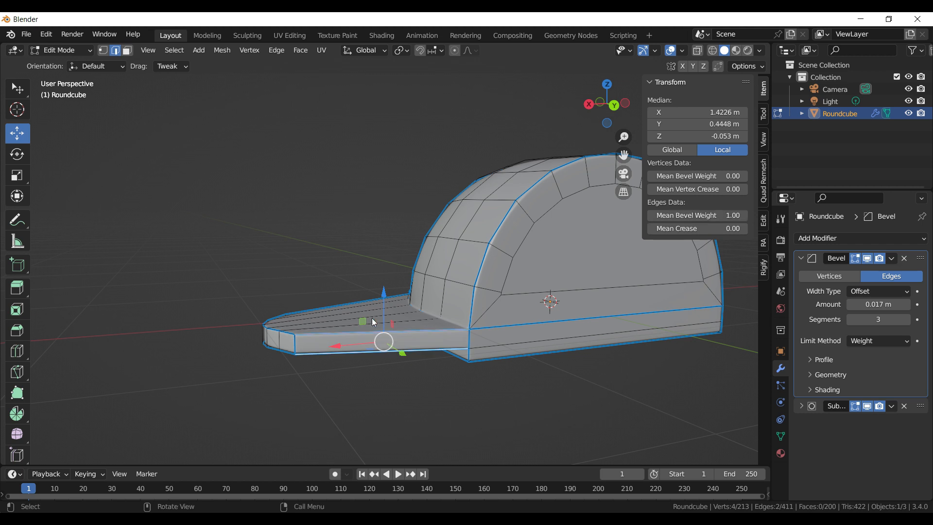
- Slide the brim's vertical side edges near the tip along the brim, using a factor of -0.124 on the recessed-panel side
{"action": "left_click", "coordinate": [294, 351]}
{"action": "middle_click_drag", "start_coordinate": [294, 351], "coordinate": [558, 364]}
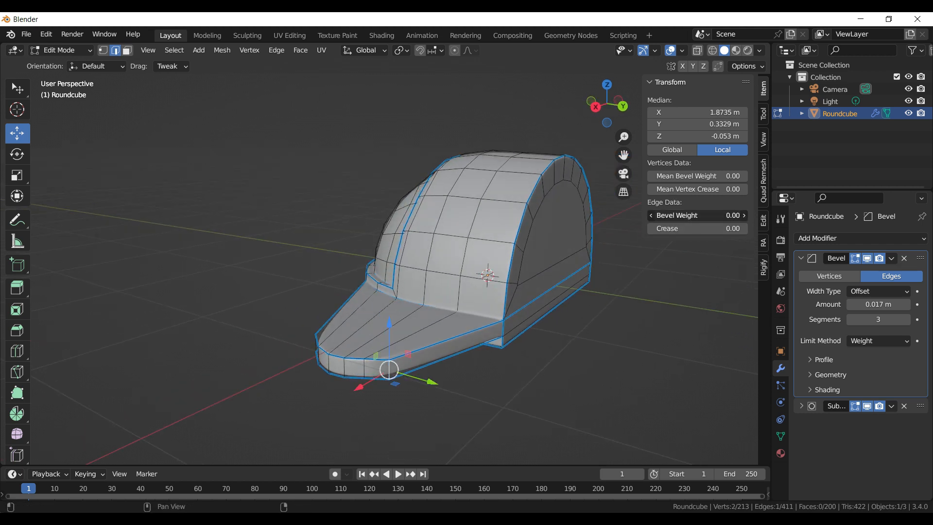
{"action": "middle_click_drag", "start_coordinate": [391, 389], "coordinate": [429, 304]}
{"action": "key", "text": "g"}
{"action": "key", "text": "g"}
{"action": "left_click", "coordinate": [348, 402]}
{"action": "key", "text": "g"}
{"action": "key", "text": "g"}
{"action": "left_click", "coordinate": [488, 375]}
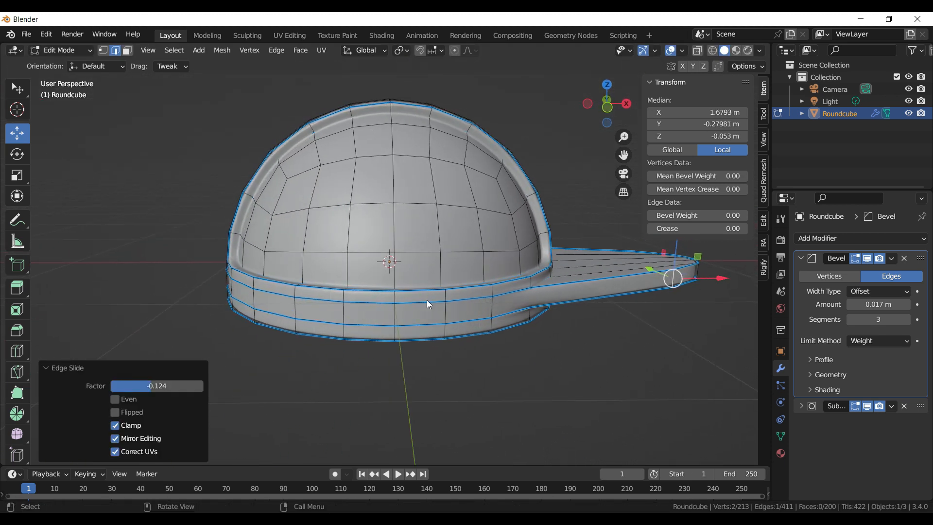
- Delete the helmet's central face loop together with the flat-back panel, the underside and the upper back base strip
{"action": "left_click", "coordinate": [127, 55]}
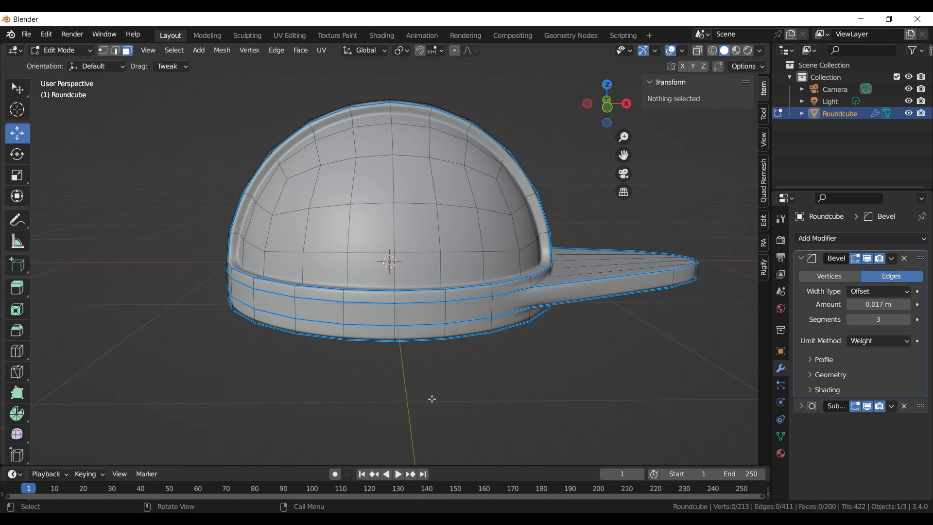
{"action": "left_click", "coordinate": [367, 254], "text": "alt"}
{"action": "middle_click_drag", "start_coordinate": [367, 254], "coordinate": [513, 347]}
{"action": "left_click", "coordinate": [399, 244], "text": "shift"}
{"action": "middle_click_drag", "start_coordinate": [301, 305], "coordinate": [454, 186]}
{"action": "left_click", "coordinate": [408, 172], "text": "shift"}
{"action": "left_click", "coordinate": [449, 194], "text": "shift"}
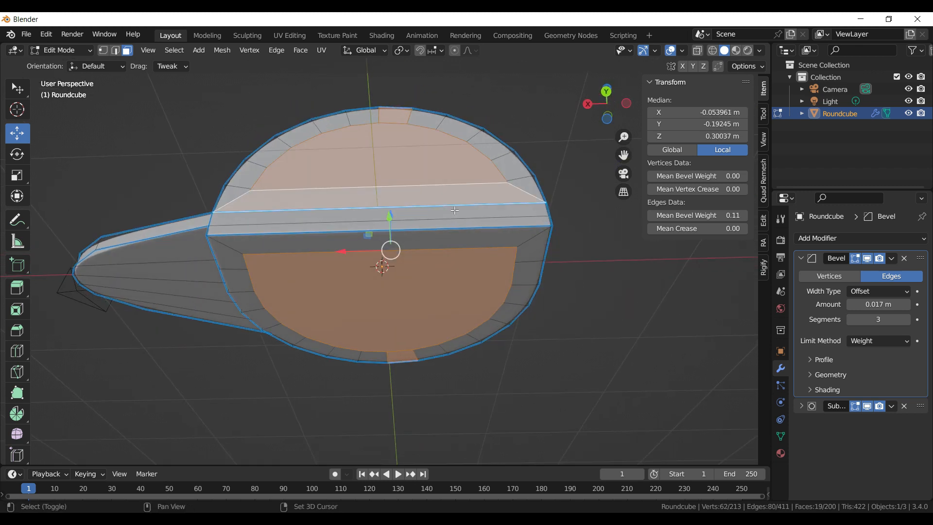
{"action": "left_click", "coordinate": [457, 219], "text": "shift"}
{"action": "left_click", "coordinate": [457, 244], "text": "shift"}
{"action": "middle_click_drag", "start_coordinate": [574, 242], "coordinate": [571, 293]}
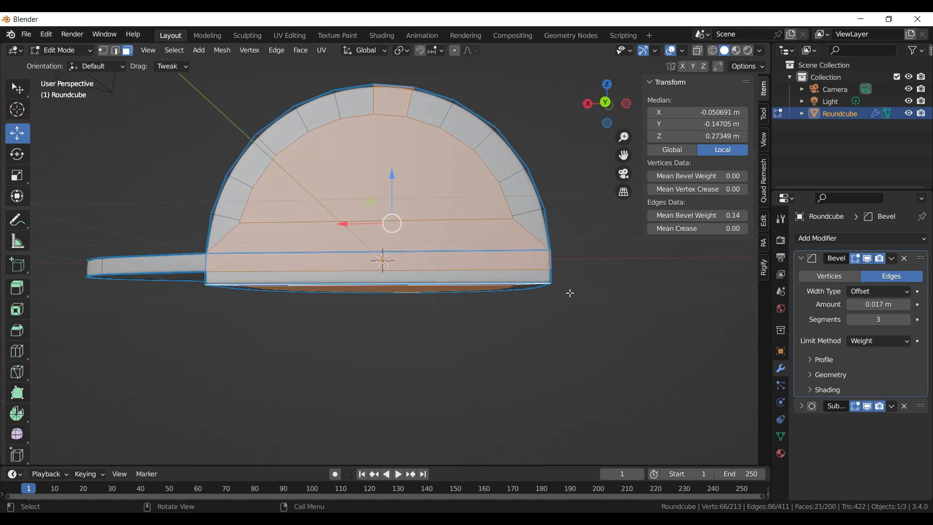
{"action": "key", "text": "x"}
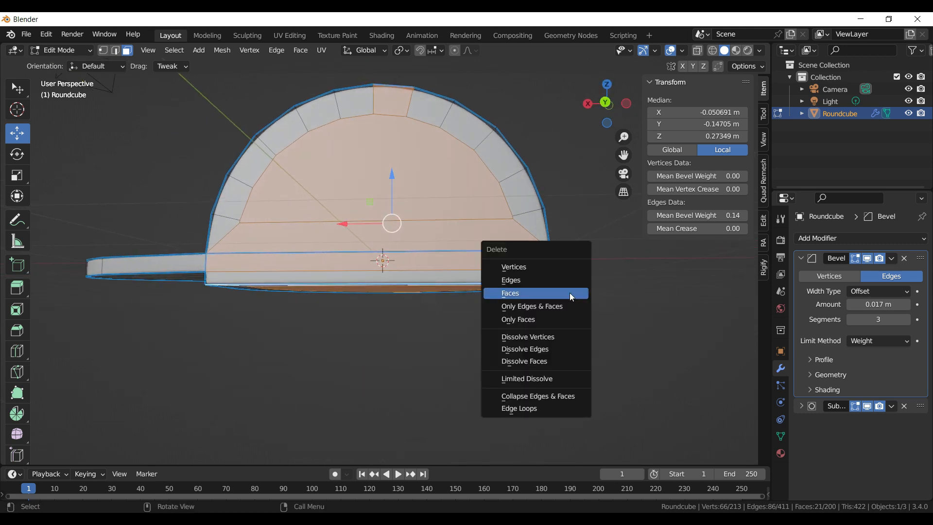
{"action": "left_click", "coordinate": [516, 293]}
- Delete the remaining long strip face at the base of the flat back
{"action": "middle_click_drag", "start_coordinate": [532, 225], "coordinate": [460, 283]}
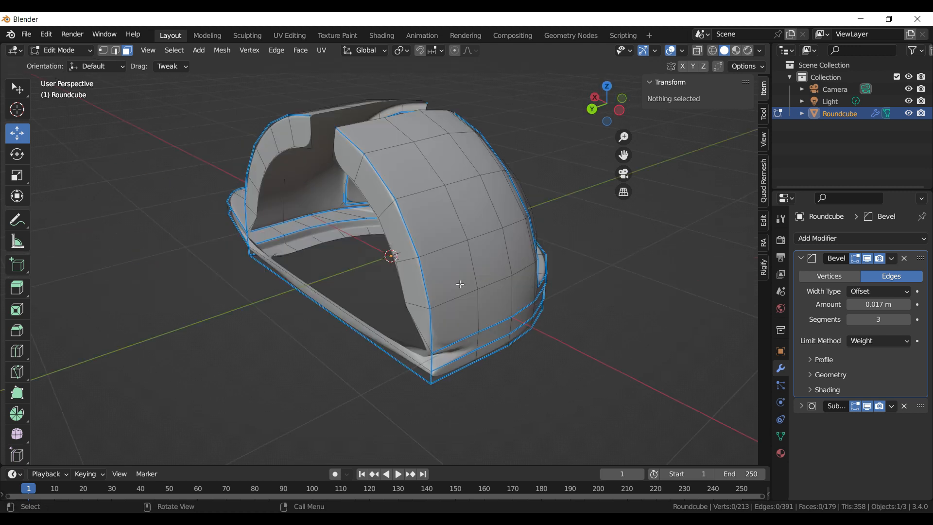
{"action": "middle_click_drag", "start_coordinate": [436, 329], "coordinate": [447, 260]}
{"action": "left_click", "coordinate": [439, 289]}
{"action": "left_click", "coordinate": [437, 279], "text": "shift"}
{"action": "left_click", "coordinate": [448, 258]}
{"action": "key", "text": "x"}
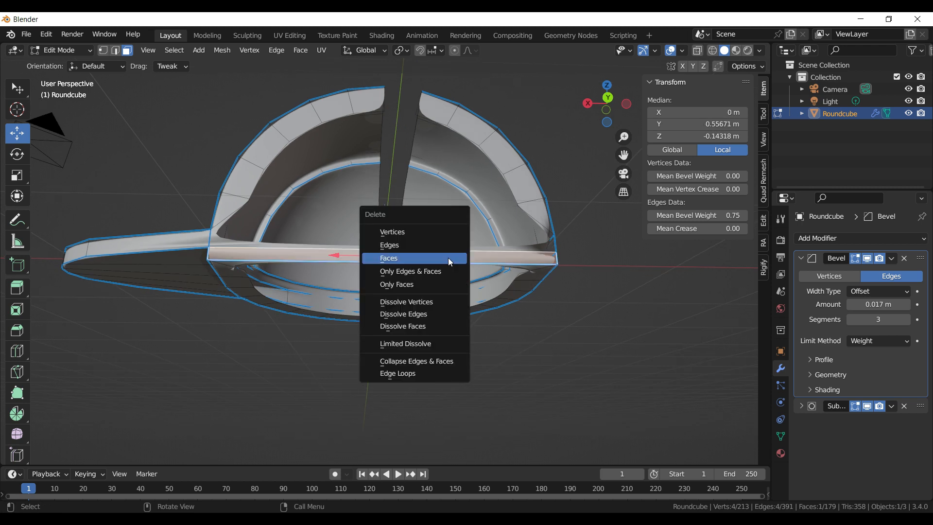
{"action": "left_click", "coordinate": [449, 258]}
- Delete the whole linked half of the helmet that has no brim
{"action": "key", "text": "l"}
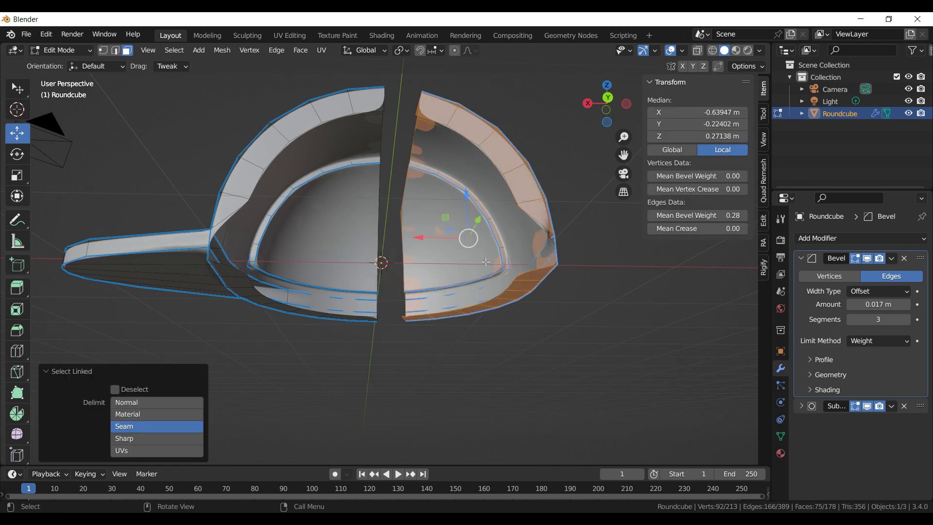
{"action": "key", "text": "x"}
{"action": "left_click", "coordinate": [485, 261]}
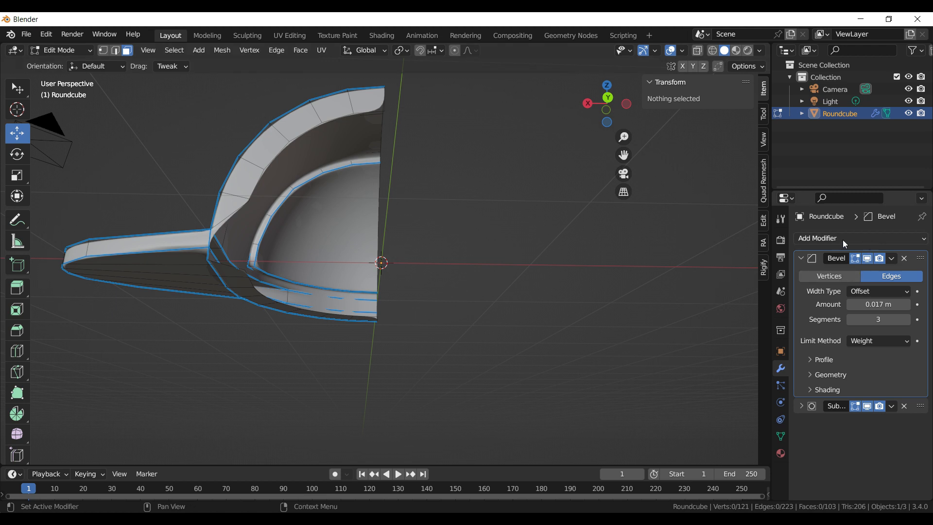
- Add a Mirror modifier on the X axis and place it first in the modifier stack, above Bevel and Subdivision
{"action": "left_click", "coordinate": [801, 259]}
{"action": "left_click", "coordinate": [836, 238]}
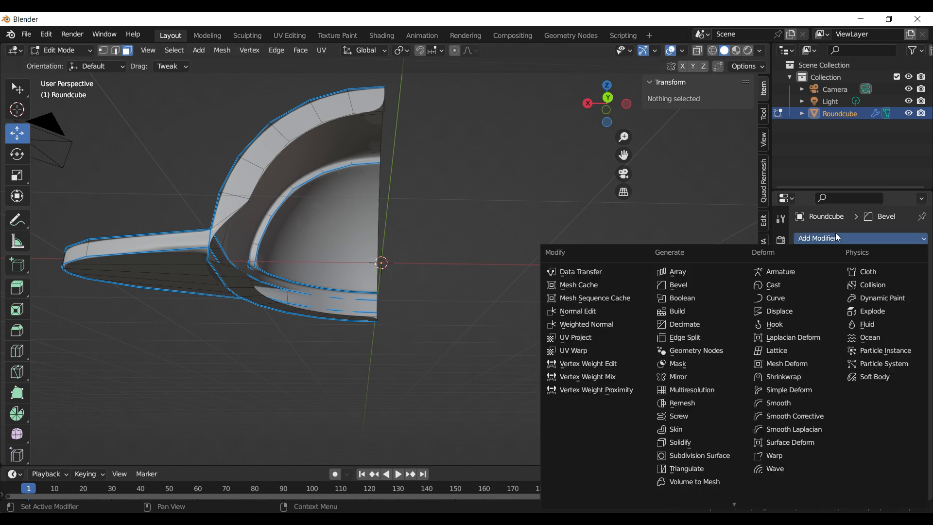
{"action": "left_click", "coordinate": [689, 375]}
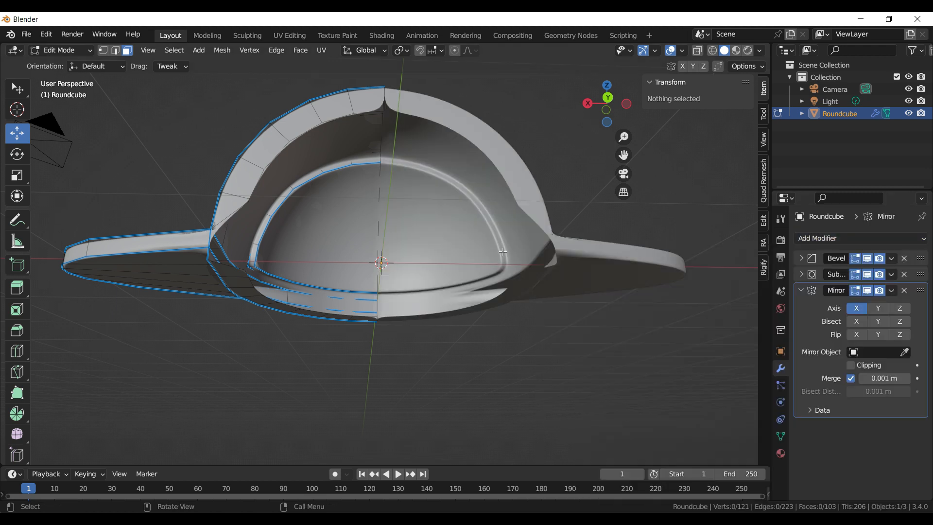
{"action": "left_click", "coordinate": [802, 291]}
{"action": "left_click_drag", "start_coordinate": [921, 291], "coordinate": [914, 253]}
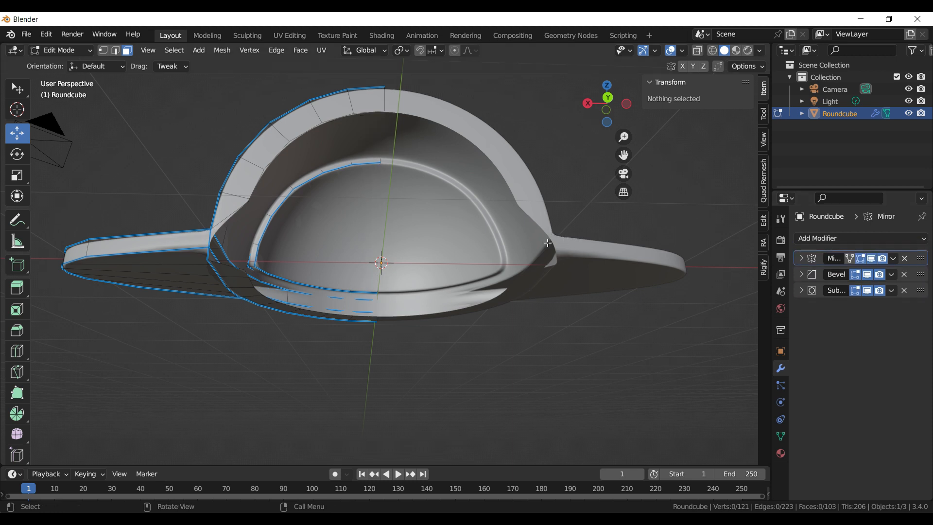
- Turn off the viewport display of the Subdivision and Bevel modifiers
{"action": "middle_click_drag", "start_coordinate": [315, 181], "coordinate": [330, 141]}
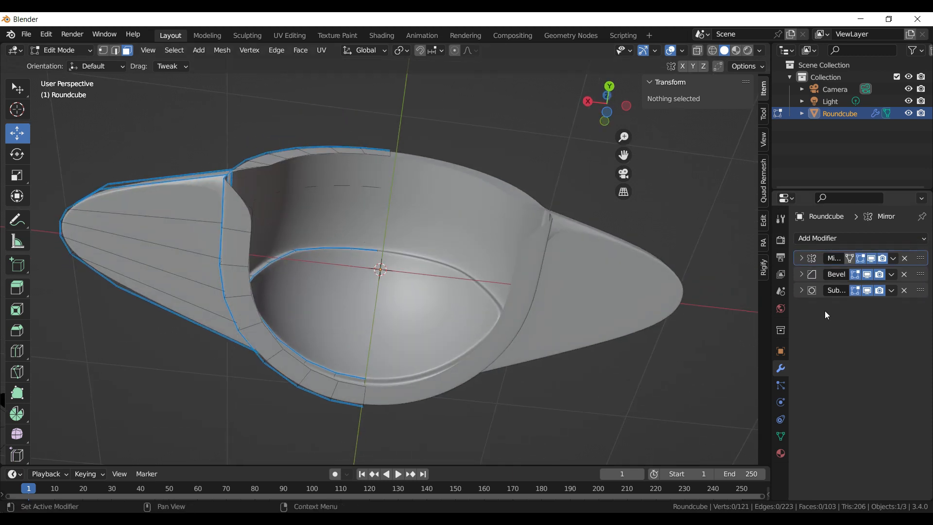
{"action": "left_click", "coordinate": [870, 291]}
{"action": "left_click", "coordinate": [867, 274]}
- Extrude the lower flat-back corner vertex where the brim meets the base about 0.738 m along negative X
{"action": "middle_click_drag", "start_coordinate": [344, 209], "coordinate": [351, 290]}
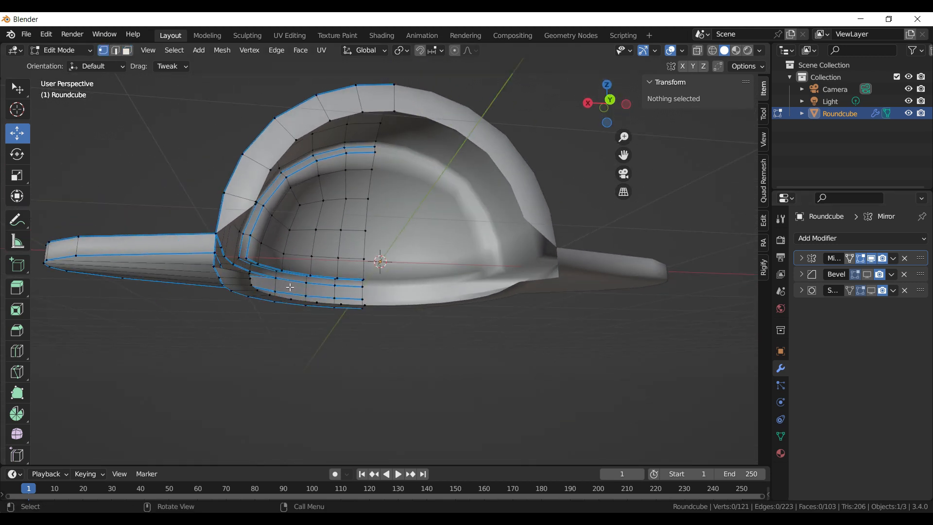
{"action": "left_click", "coordinate": [217, 254]}
{"action": "middle_click_drag", "start_coordinate": [298, 281], "coordinate": [309, 313]}
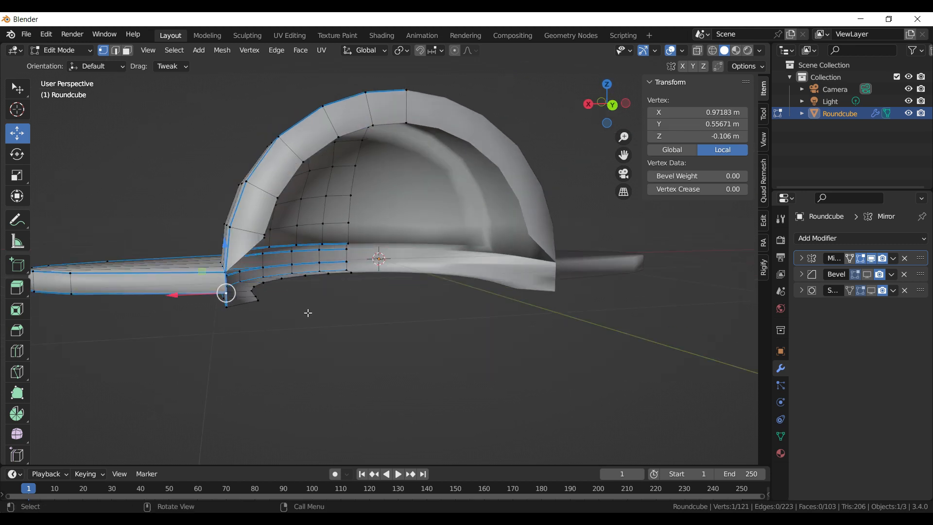
{"action": "key", "text": "e"}
{"action": "key", "text": "x"}
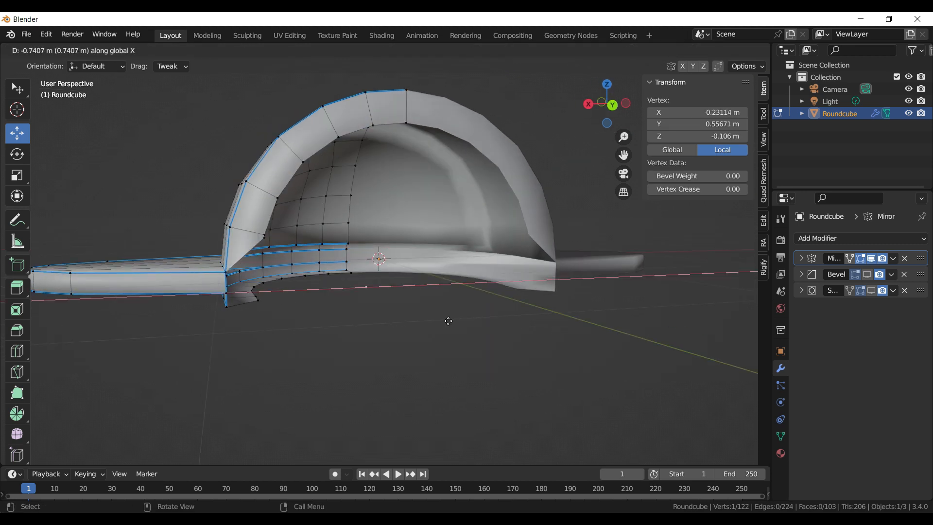
{"action": "left_click", "coordinate": [570, 331]}
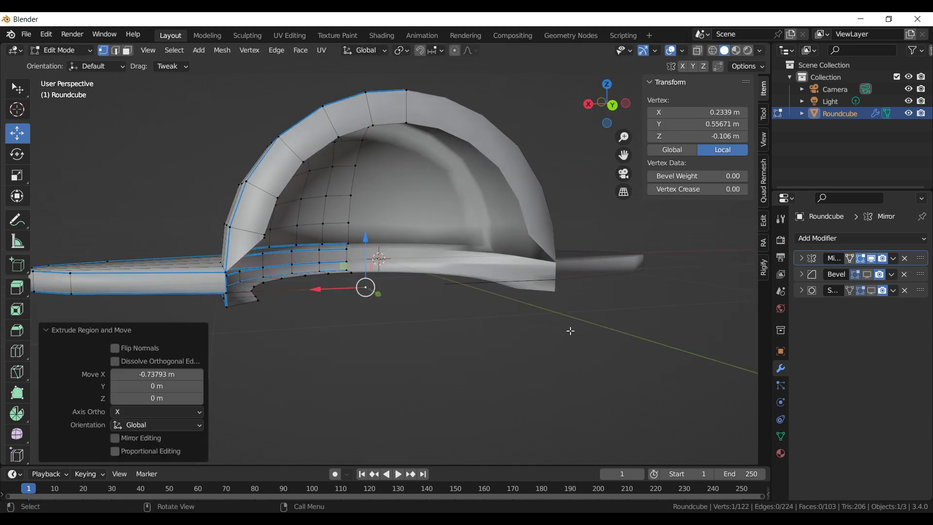
- Enable Clipping on the Mirror modifier and move the extruded vertex along X onto the mirror plane at 0 m
{"action": "left_click", "coordinate": [801, 258]}
{"action": "middle_click_drag", "start_coordinate": [369, 316], "coordinate": [371, 219]}
{"action": "key", "text": "g"}
{"action": "key", "text": "x"}
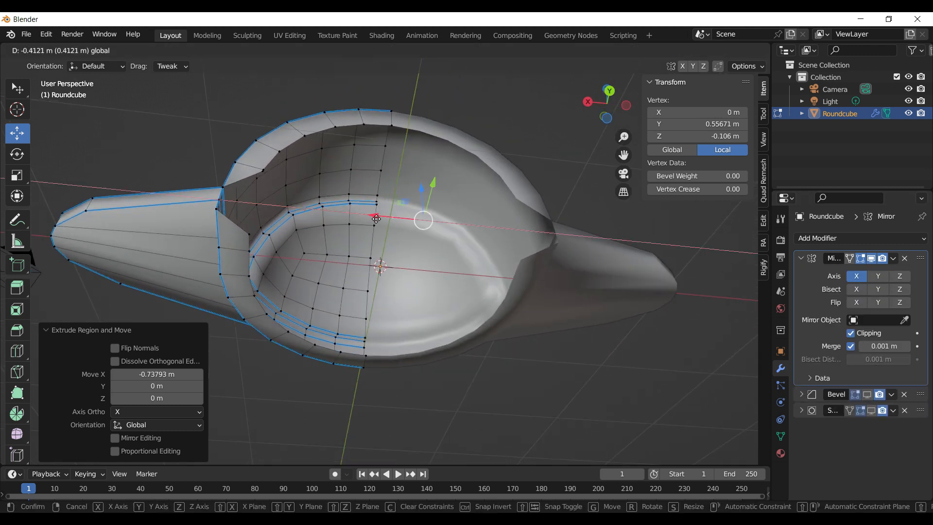
{"action": "left_click", "coordinate": [376, 219]}
- Lower the lowest inner vertex of the flat-back rim along Z toward the base
{"action": "middle_click_drag", "start_coordinate": [294, 229], "coordinate": [291, 282]}
{"action": "middle_click_drag", "start_coordinate": [325, 223], "coordinate": [386, 292]}
{"action": "scroll", "coordinate": [341, 225], "scroll_direction": "up", "scroll_amount": 2}
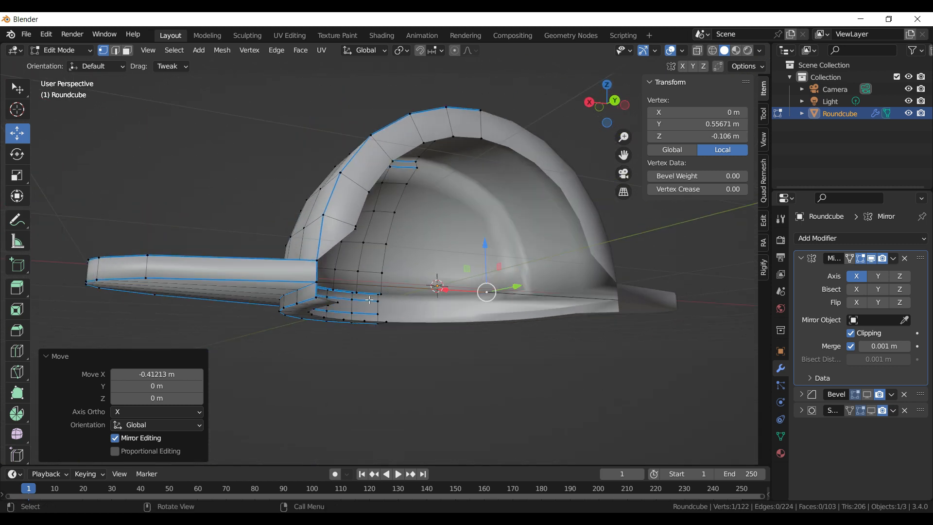
{"action": "left_click", "coordinate": [356, 230]}
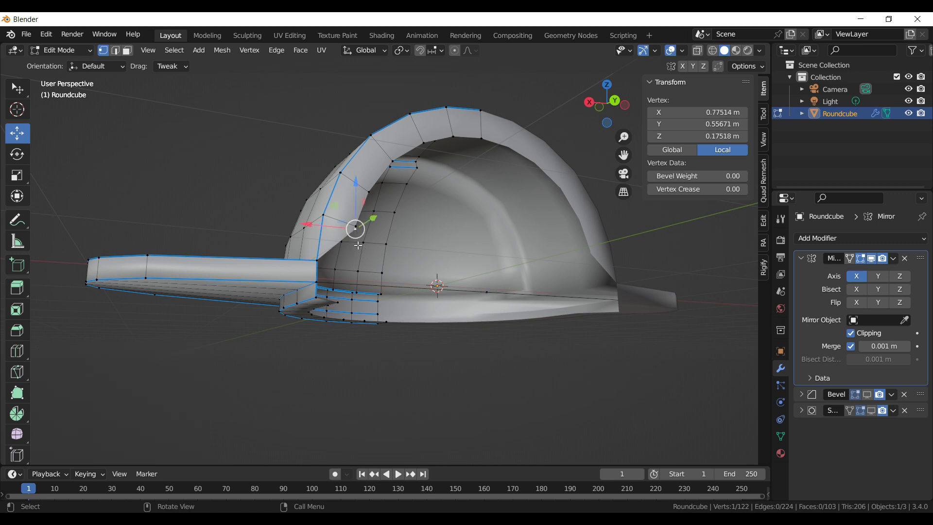
{"action": "left_click_drag", "start_coordinate": [356, 185], "coordinate": [356, 255]}
- Add one loop cut to the extruded base edge and slide the new vertex toward the outer corner, below the rim's inner edge
{"action": "middle_click_drag", "start_coordinate": [357, 255], "coordinate": [367, 206]}
{"action": "key", "text": "ctrl+r"}
{"action": "left_click", "coordinate": [344, 177]}
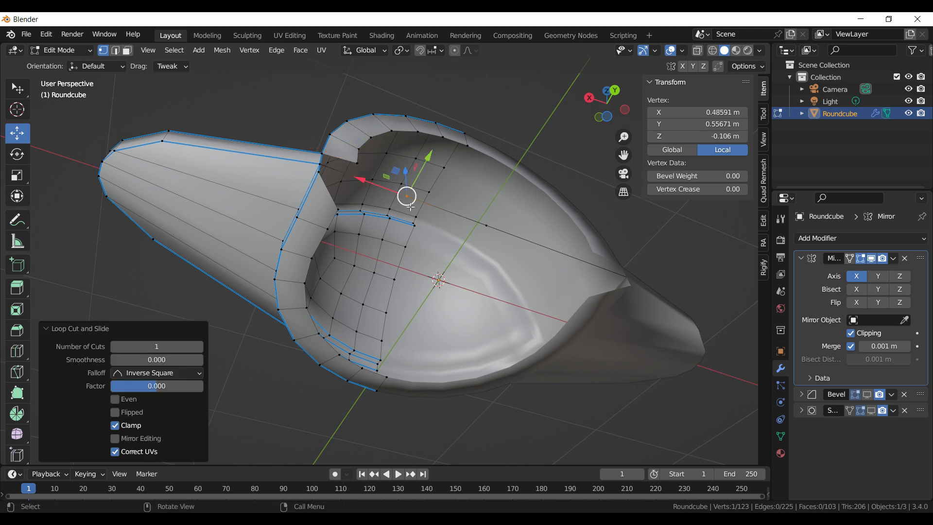
{"action": "key", "text": "shift+v"}
{"action": "left_click", "coordinate": [362, 194]}
- Fill the small corner face between the rim and the base edge, and fill the large flat-back opening
{"action": "middle_click_drag", "start_coordinate": [362, 194], "coordinate": [471, 298]}
{"action": "left_click", "coordinate": [308, 230]}
{"action": "left_click", "coordinate": [309, 212], "text": "shift"}
{"action": "key", "text": "f"}
{"action": "left_click", "coordinate": [471, 298], "text": "shift"}
{"action": "left_click", "coordinate": [468, 138], "text": "alt"}
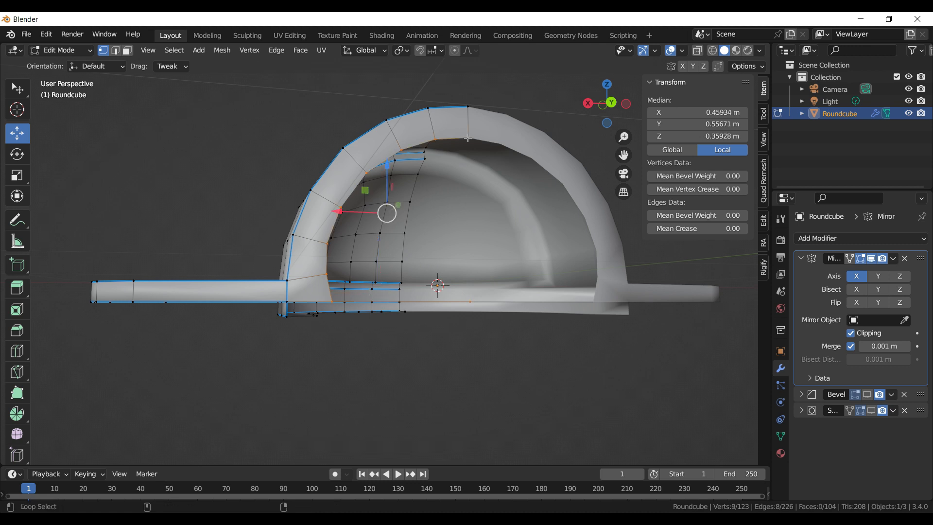
{"action": "key", "text": "f"}
- Move the inner corner vertex of the underside rim about 0.144 m along Y toward the flat back
{"action": "middle_click_drag", "start_coordinate": [486, 327], "coordinate": [394, 217]}
{"action": "left_click_drag", "start_coordinate": [362, 213], "coordinate": [368, 162]}
{"action": "middle_click_drag", "start_coordinate": [389, 195], "coordinate": [418, 307]}
{"action": "scroll", "coordinate": [419, 308], "scroll_direction": "up", "scroll_amount": 4}
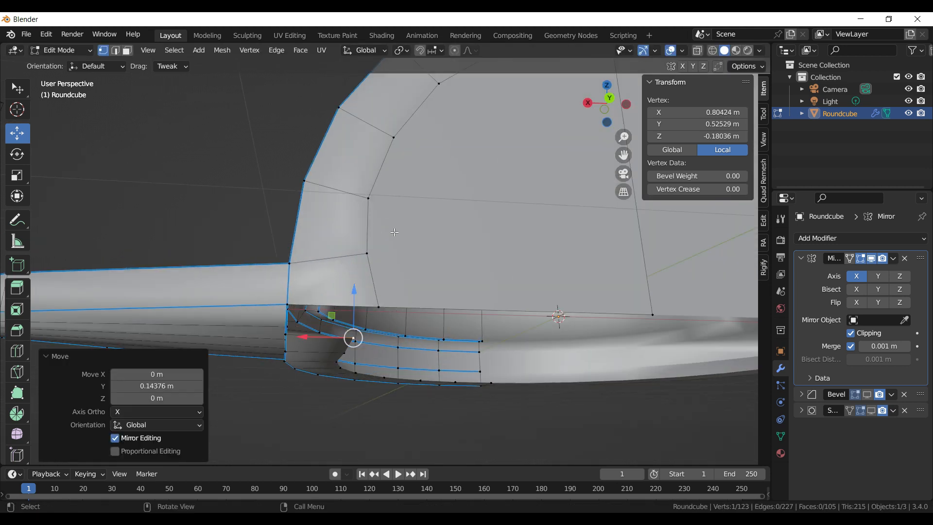
- Fill a face between the underside rim's inner corner vertex and the three nearby vertices of the back base corner
{"action": "scroll", "coordinate": [394, 233], "scroll_direction": "down", "scroll_amount": 3}
{"action": "middle_click_drag", "start_coordinate": [394, 233], "coordinate": [402, 254]}
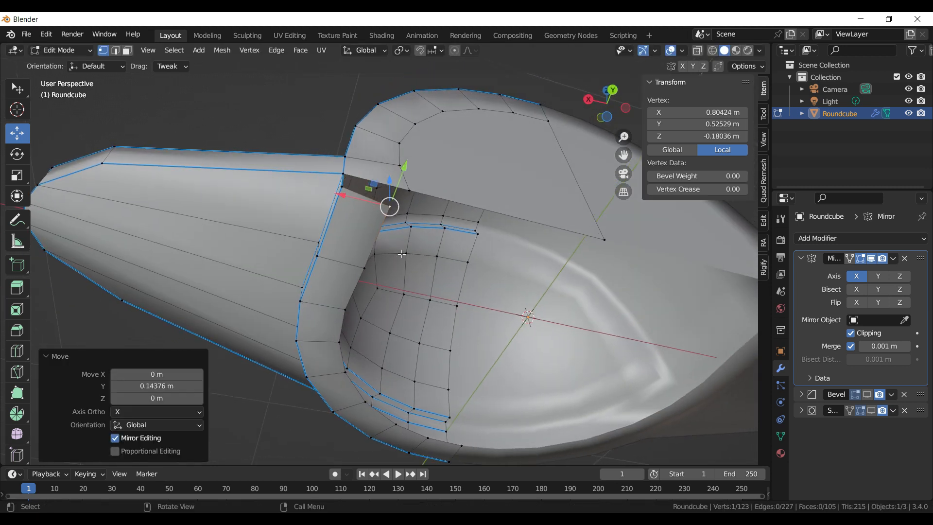
{"action": "left_click", "coordinate": [342, 186], "text": "shift"}
{"action": "left_click", "coordinate": [342, 175], "text": "shift"}
{"action": "left_click", "coordinate": [411, 191], "text": "shift"}
{"action": "middle_click_drag", "start_coordinate": [418, 201], "coordinate": [528, 233]}
{"action": "key", "text": "f"}
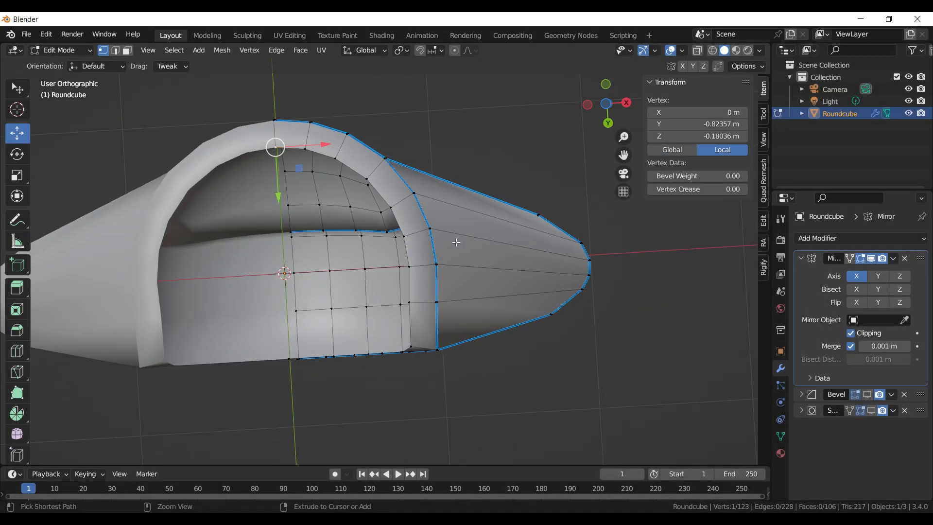
- Set snapping to Vertex and, in bottom view, move the underside rim's inner corner vertex along Y to 0.55671 m, level with the flat back
{"action": "key", "text": "ctrl+KP_7"}
{"action": "scroll", "coordinate": [413, 307], "scroll_direction": "up", "scroll_amount": 3}
{"action": "left_click", "coordinate": [434, 394]}
{"action": "middle_click_drag", "start_coordinate": [434, 394], "coordinate": [456, 343], "text": "shift"}
{"action": "left_click", "coordinate": [437, 50]}
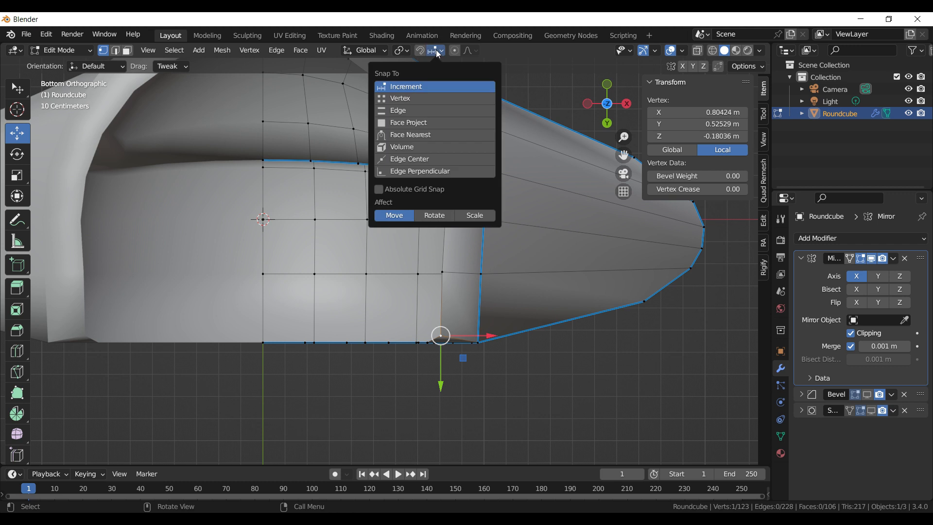
{"action": "left_click", "coordinate": [413, 99]}
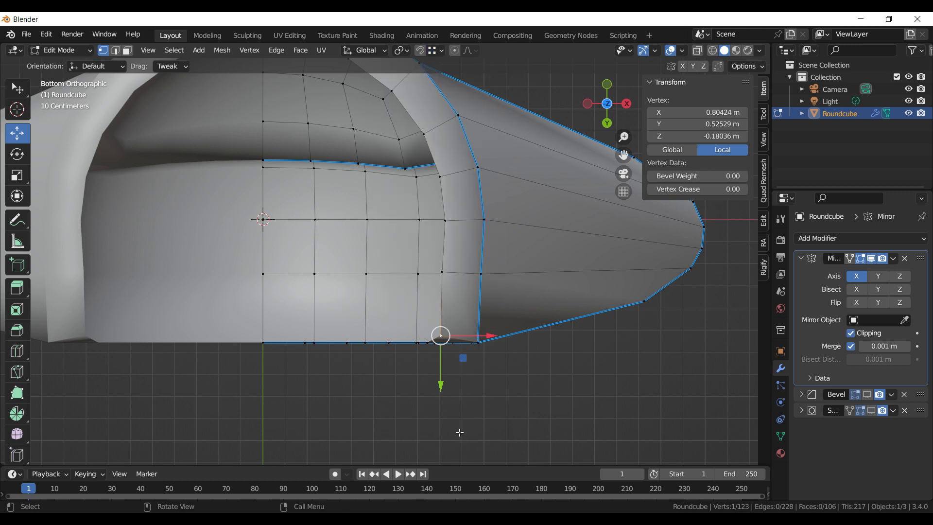
{"action": "scroll", "coordinate": [460, 433], "scroll_direction": "up", "scroll_amount": 4}
{"action": "middle_click_drag", "start_coordinate": [510, 436], "coordinate": [513, 336], "text": "shift"}
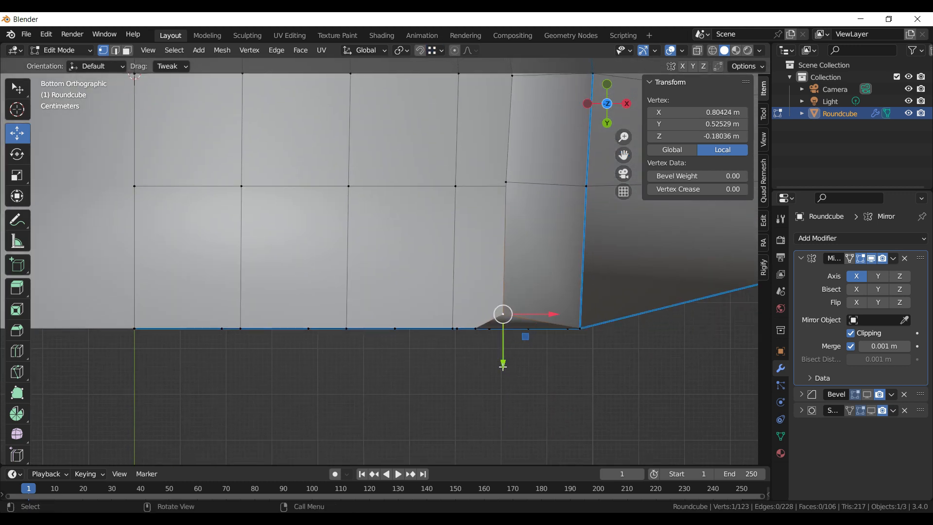
{"action": "key", "text": "g"}
{"action": "left_click", "coordinate": [503, 327]}
{"action": "scroll", "coordinate": [433, 287], "scroll_direction": "down", "scroll_amount": 4}
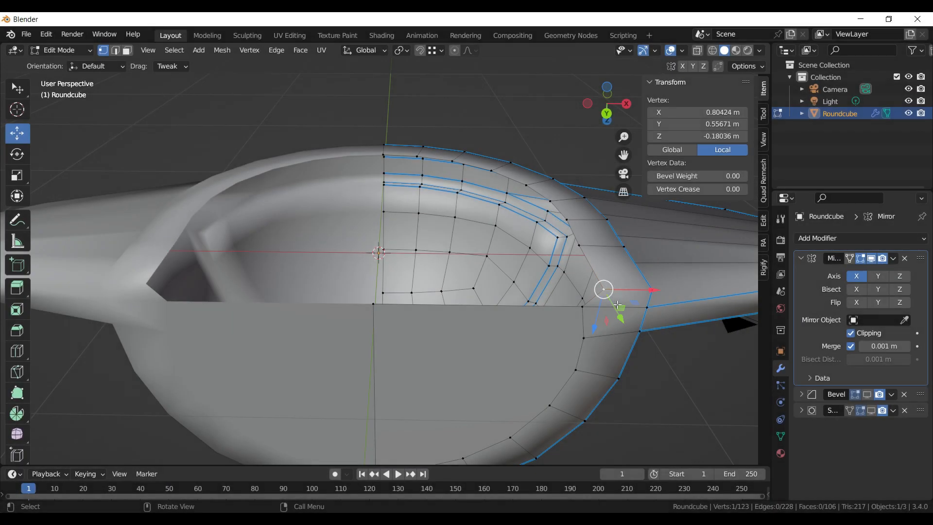
- Extrude the underside's inner corner vertex and move the new vertex along X onto the mirror plane at 0 m
{"action": "key", "text": "e"}
{"action": "right_click", "coordinate": [615, 299]}
{"action": "key", "text": "g"}
{"action": "key", "text": "x"}
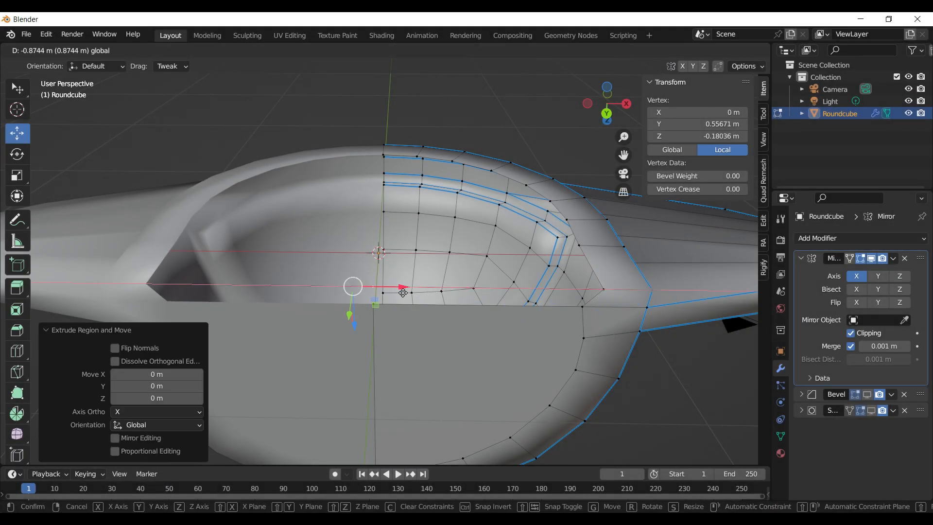
{"action": "left_click", "coordinate": [440, 298]}
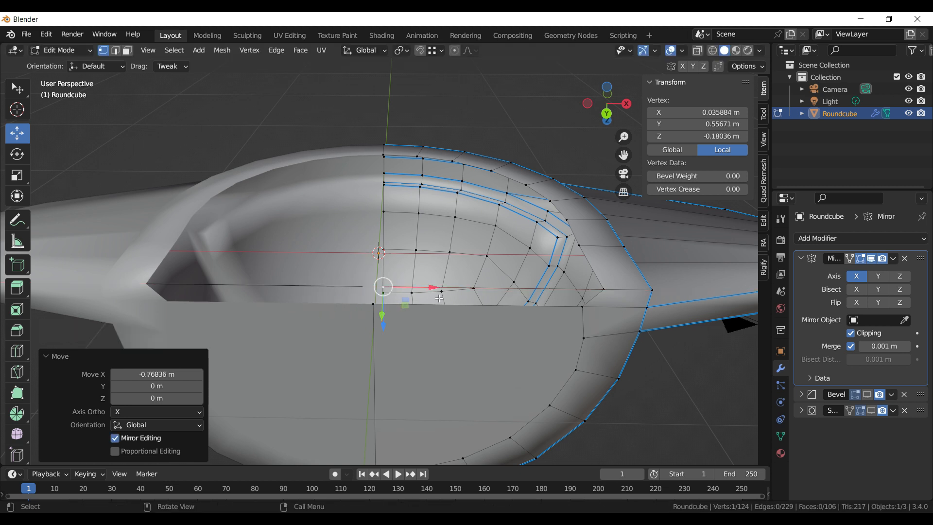
{"action": "key", "text": "g"}
{"action": "key", "text": "x"}
{"action": "left_click", "coordinate": [446, 303]}
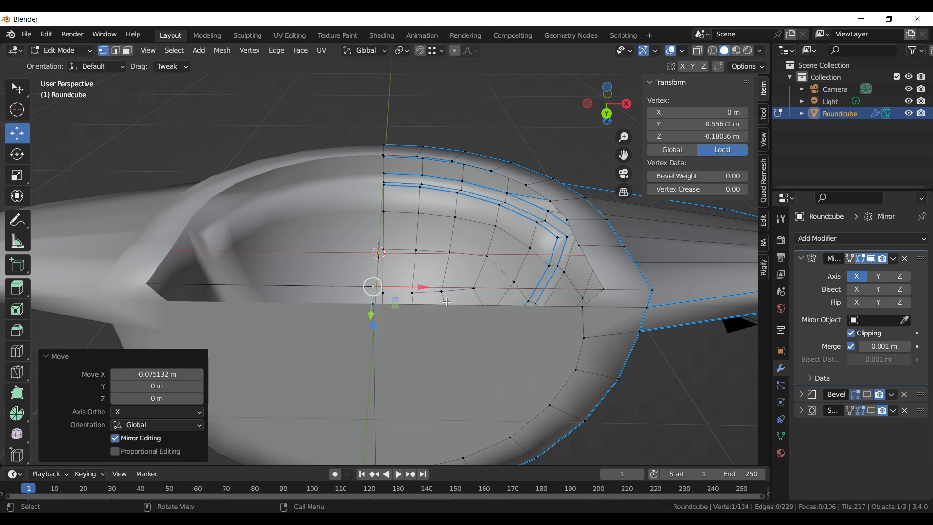
- Fill the long back base strip from the short edge at the inner corner to the mirror plane
{"action": "left_click", "coordinate": [603, 291]}
{"action": "left_click", "coordinate": [579, 309], "text": "shift"}
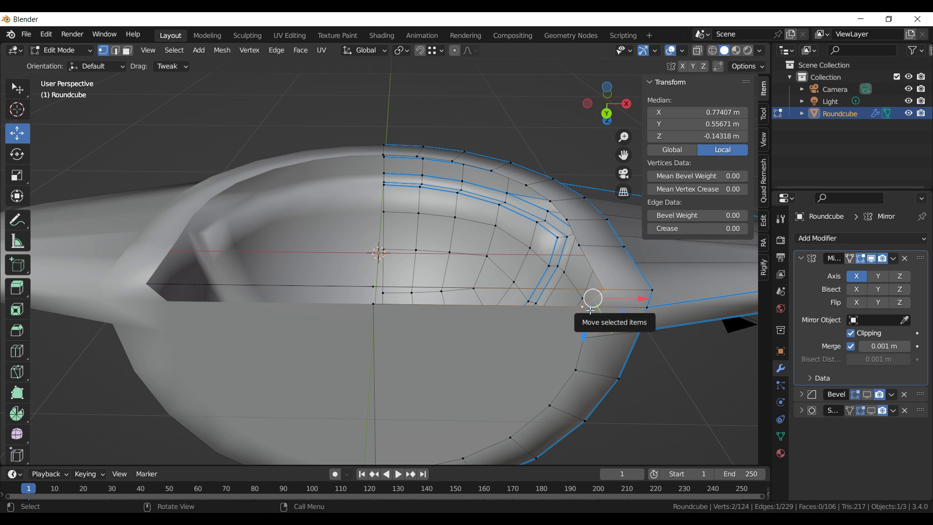
{"action": "key", "text": "f"}
- Fill the underside opening inside the inner rim loop with a single face and return to Object Mode
{"action": "left_click", "coordinate": [582, 307]}
{"action": "middle_click_drag", "start_coordinate": [583, 307], "coordinate": [597, 411]}
{"action": "left_click", "coordinate": [601, 423]}
{"action": "left_click", "coordinate": [451, 155], "text": "alt"}
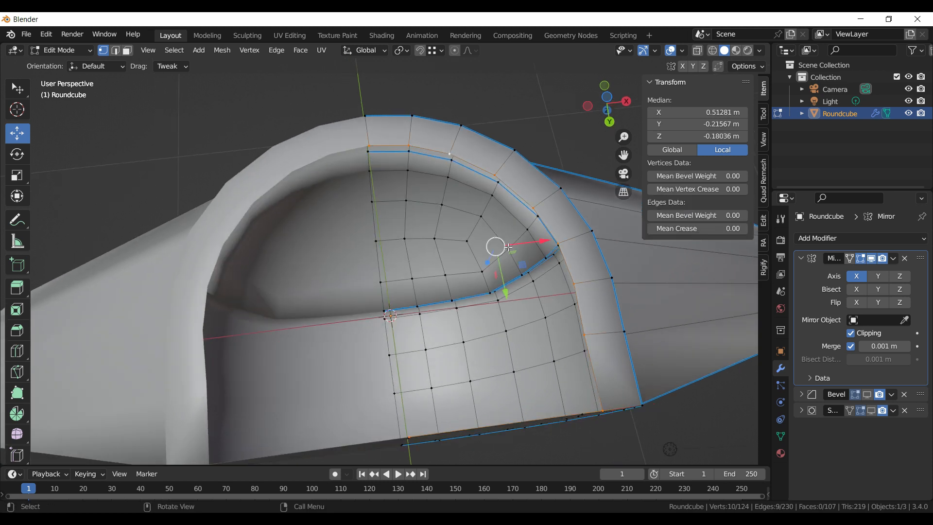
{"action": "scroll", "coordinate": [508, 253], "scroll_direction": "down", "scroll_amount": 8}
{"action": "key", "text": "Tab"}
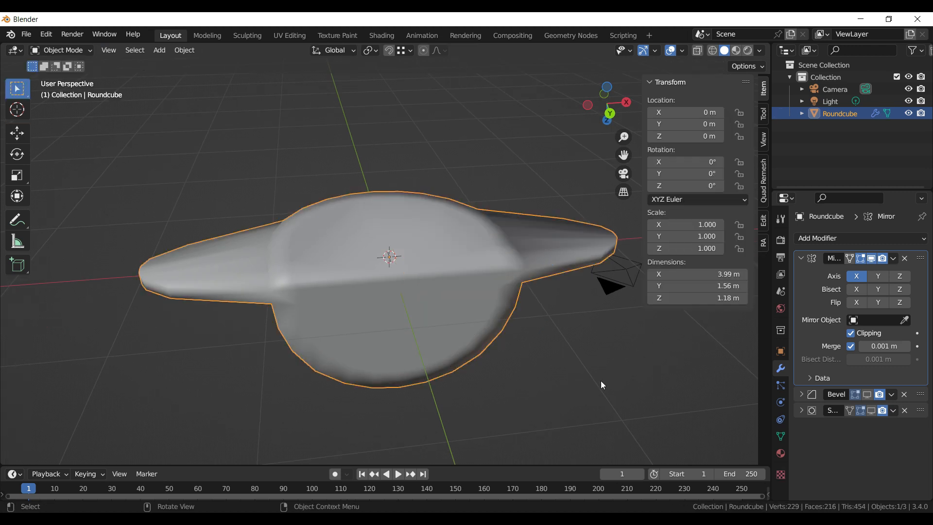
- Enable viewport display for the Bevel and Subdivision modifiers
{"action": "left_click", "coordinate": [745, 422]}
{"action": "left_click", "coordinate": [868, 396]}
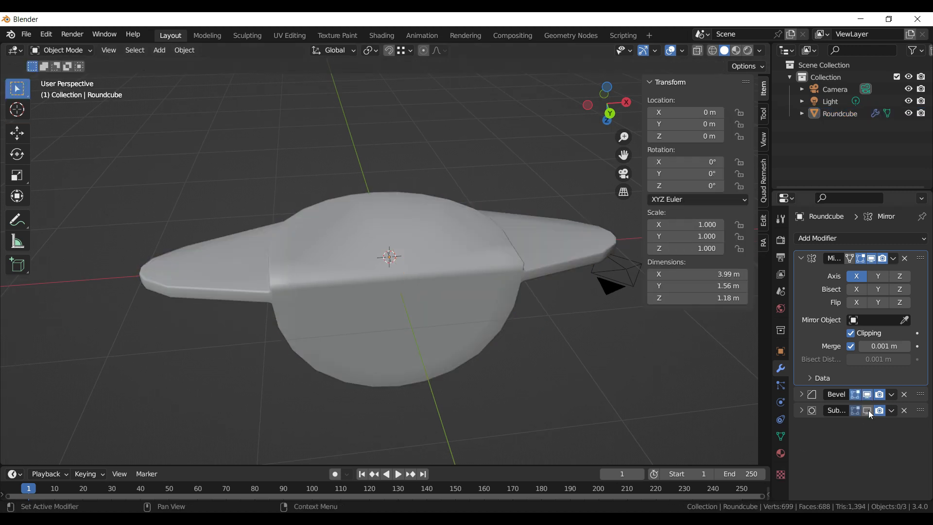
{"action": "left_click", "coordinate": [869, 410]}
- Set the bevel weight to 1.00 on the two bottom edges along the flat back of the half-dome
{"action": "middle_click_drag", "start_coordinate": [506, 316], "coordinate": [481, 341]}
{"action": "key", "text": "Tab"}
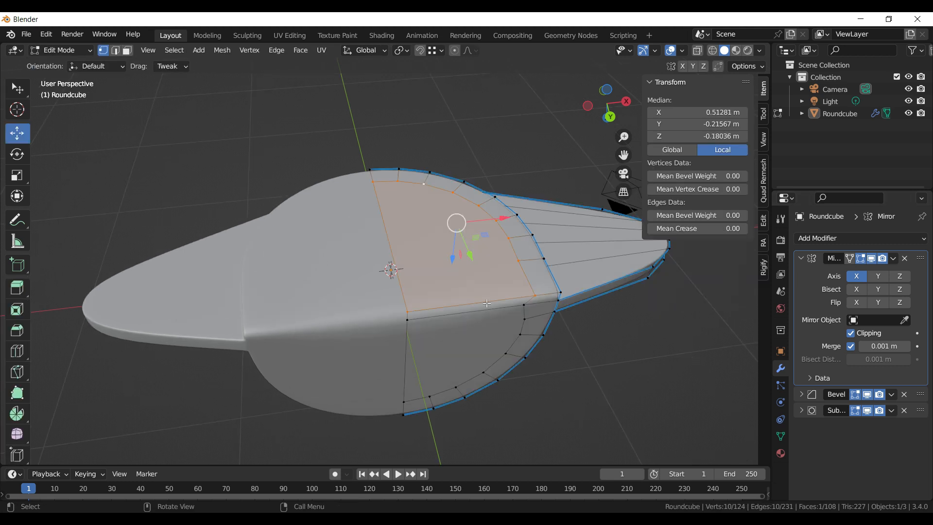
{"action": "key", "text": "alt+a"}
{"action": "left_click", "coordinate": [114, 52]}
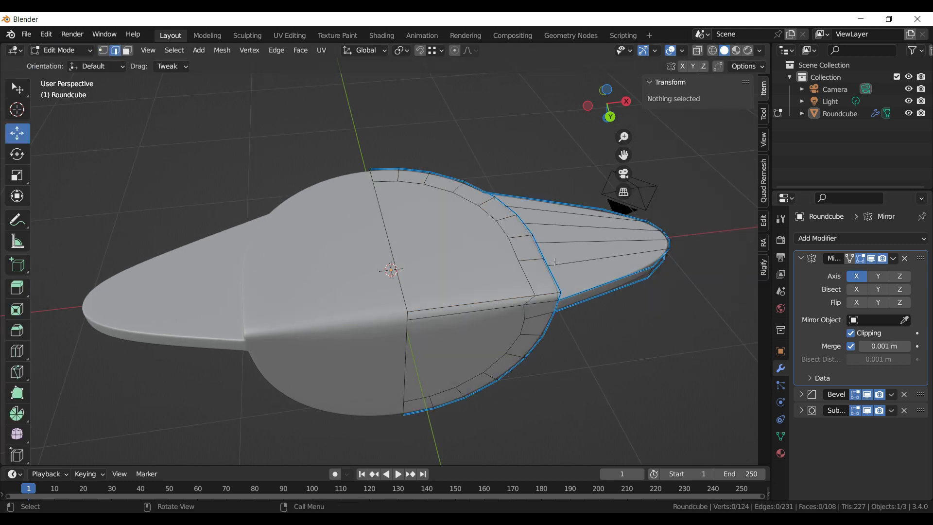
{"action": "left_click", "coordinate": [503, 297]}
{"action": "left_click", "coordinate": [547, 294], "text": "shift"}
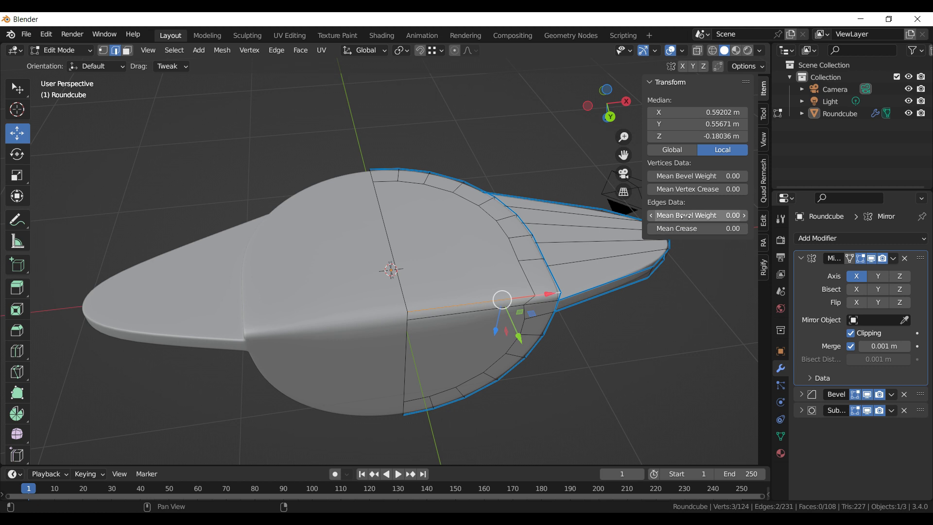
{"action": "left_click_drag", "start_coordinate": [714, 216], "coordinate": [748, 216]}
{"action": "middle_click_drag", "start_coordinate": [614, 356], "coordinate": [468, 321]}
{"action": "key", "text": "Tab"}
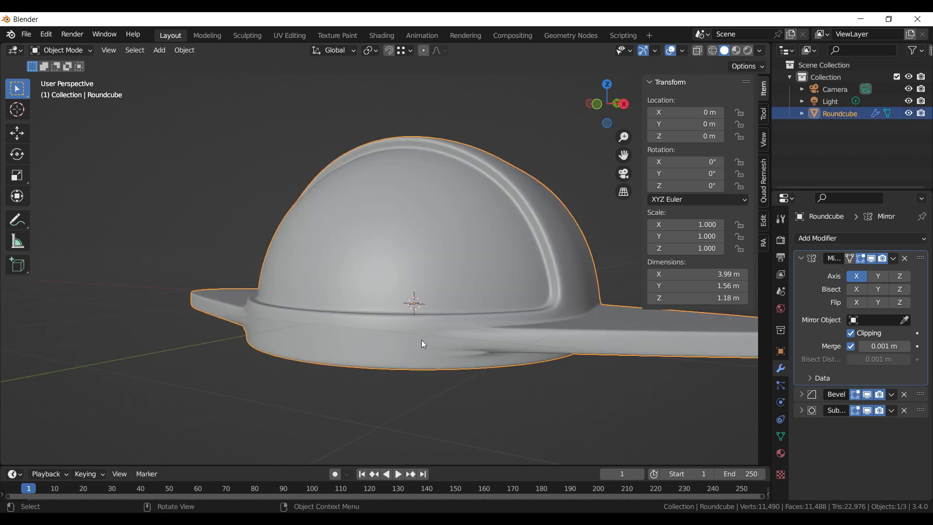
- Reset the bevel weight to 0 on the two intermediate rows of three edges around the front base band
{"action": "key", "text": "Tab"}
{"action": "left_click", "coordinate": [407, 339], "text": "shift"}
{"action": "left_click", "coordinate": [328, 333], "text": "shift"}
{"action": "left_click_drag", "start_coordinate": [698, 214], "coordinate": [709, 214]}
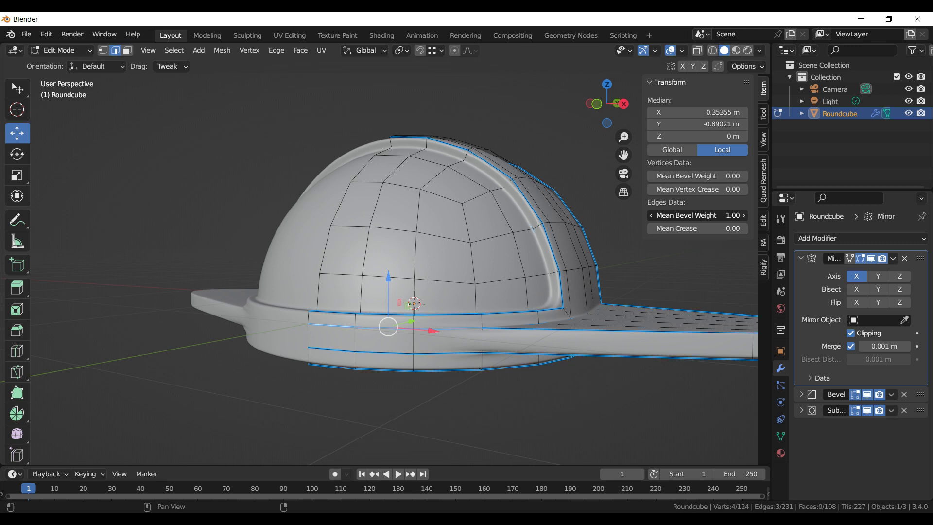
{"action": "left_click", "coordinate": [453, 356]}
{"action": "left_click", "coordinate": [396, 356], "text": "shift"}
{"action": "left_click", "coordinate": [339, 353], "text": "shift"}
{"action": "left_click_drag", "start_coordinate": [700, 215], "coordinate": [632, 215]}
- Extrude all the flat back faces, including the surrounding border, about 0.379 m along the global Y axis
{"action": "middle_click_drag", "start_coordinate": [235, 367], "coordinate": [228, 364]}
{"action": "scroll", "coordinate": [393, 364], "scroll_direction": "down", "scroll_amount": 2}
{"action": "middle_click_drag", "start_coordinate": [393, 364], "coordinate": [359, 335]}
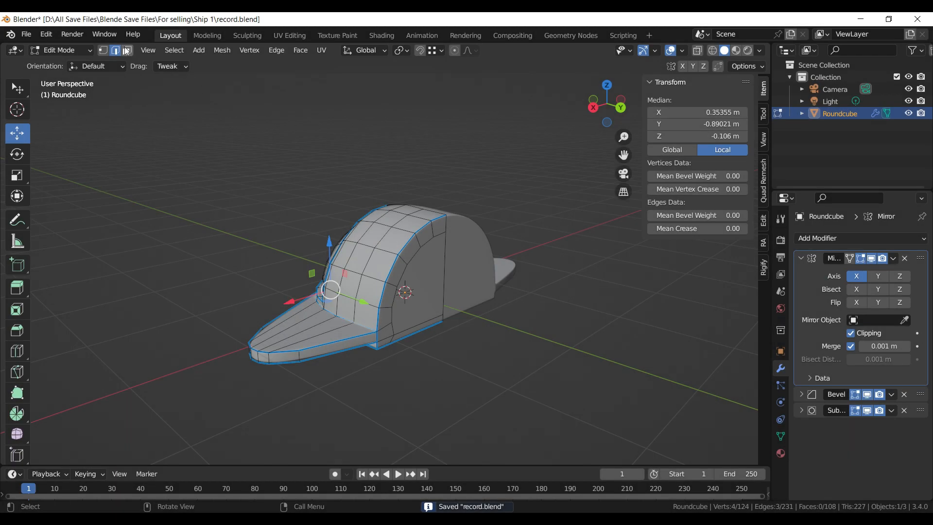
{"action": "left_click", "coordinate": [127, 51]}
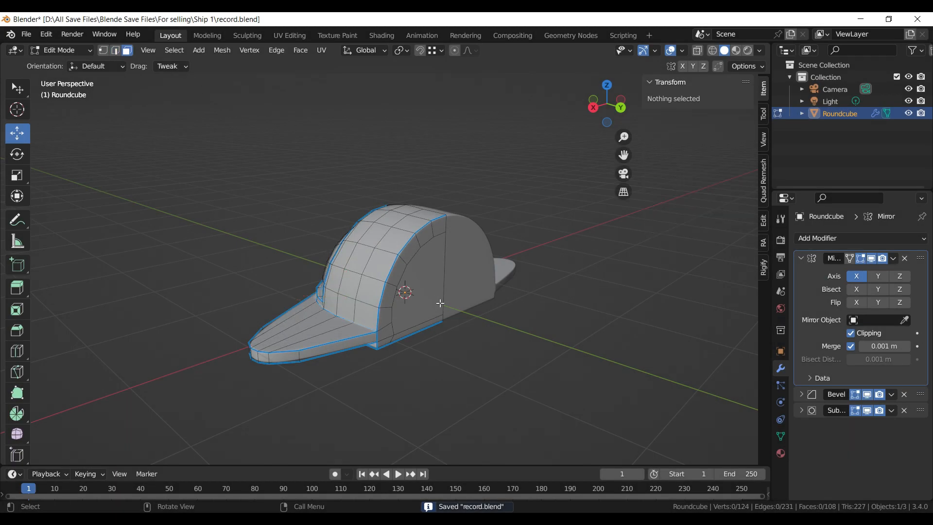
{"action": "left_click", "coordinate": [430, 296]}
{"action": "key", "text": "ctrl+KP_Add"}
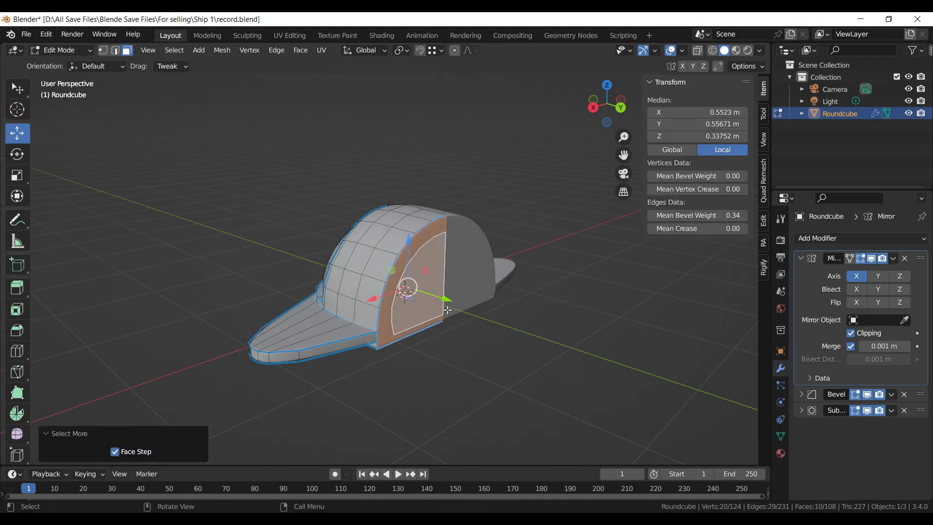
{"action": "key", "text": "e"}
{"action": "key", "text": "y"}
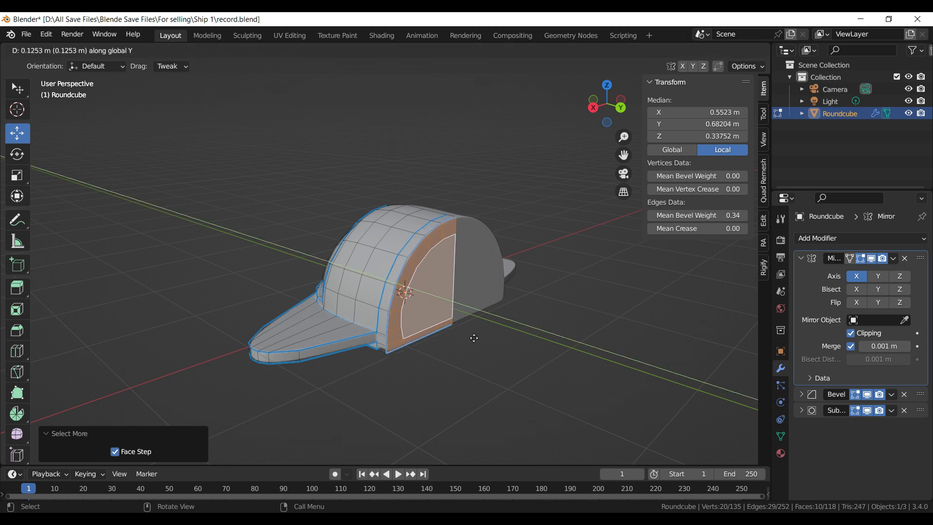
{"action": "left_click", "coordinate": [491, 350]}
- Set the bevel weight to 1.00 on the lower outer edge of the extruded back section and save the file
{"action": "middle_click_drag", "start_coordinate": [492, 350], "coordinate": [510, 279]}
{"action": "scroll", "coordinate": [510, 279], "scroll_direction": "up", "scroll_amount": 3}
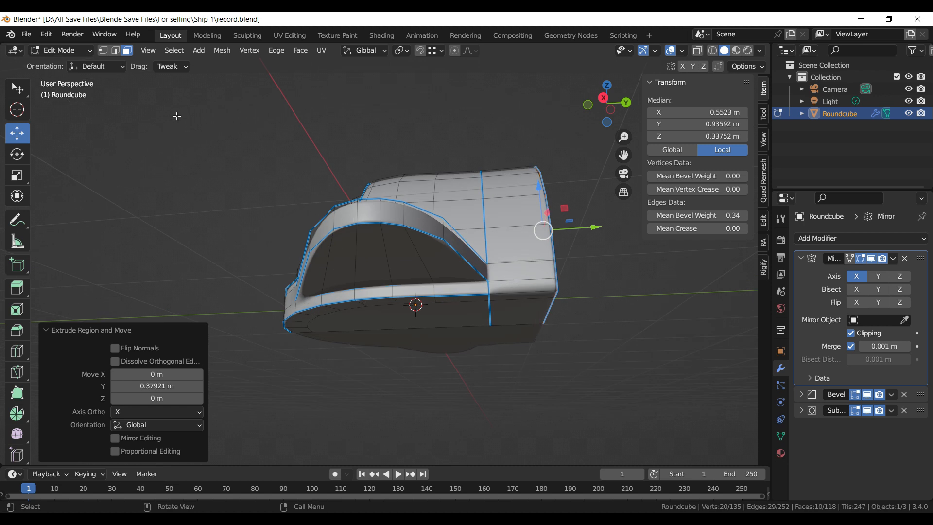
{"action": "key", "text": "2"}
{"action": "left_click", "coordinate": [524, 293]}
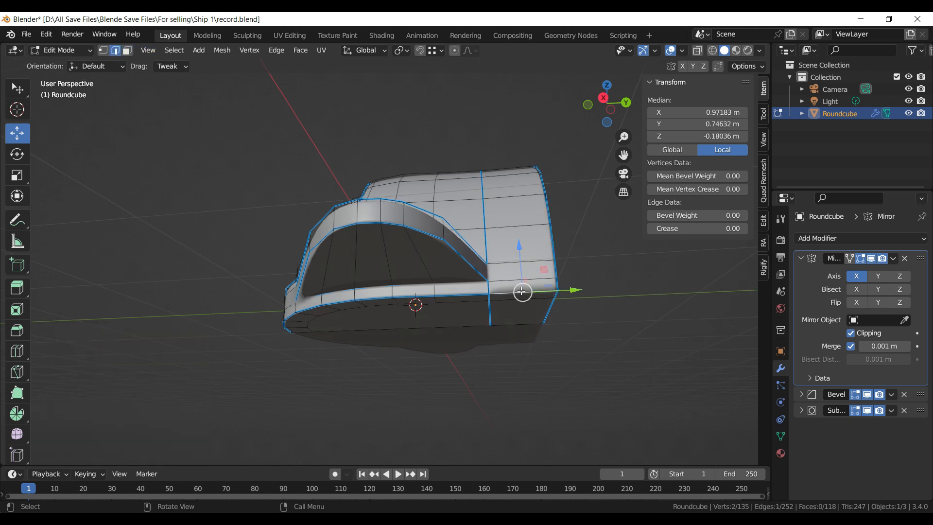
{"action": "left_click_drag", "start_coordinate": [697, 216], "coordinate": [744, 216]}
{"action": "key", "text": "Tab"}
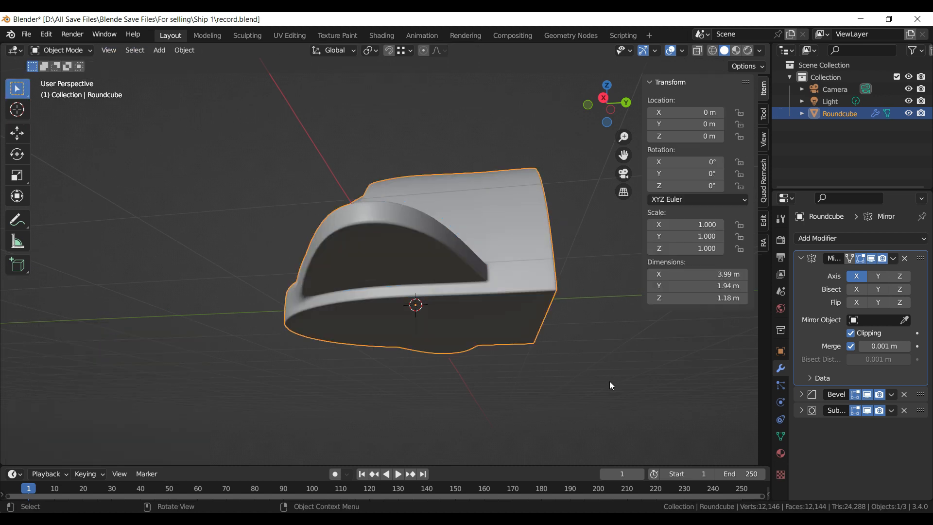
{"action": "left_click", "coordinate": [607, 384]}
{"action": "middle_click_drag", "start_coordinate": [492, 346], "coordinate": [559, 419]}
{"action": "key", "text": "ctrl+s"}
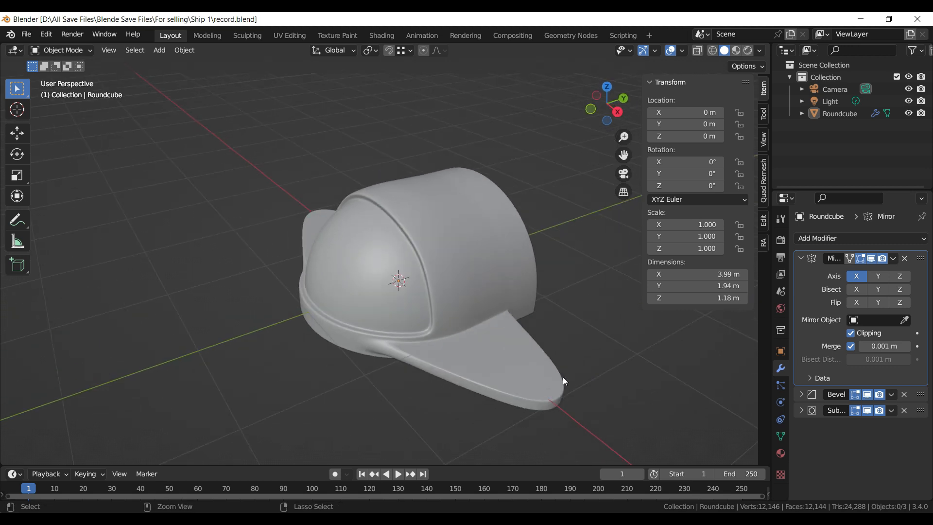
- Set the bevel weight to 0 on the seam loop where the back extrusion begins, including its underside edges
{"action": "middle_click_drag", "start_coordinate": [563, 377], "coordinate": [530, 392]}
{"action": "left_click", "coordinate": [448, 306]}
{"action": "key", "text": "Tab"}
{"action": "middle_click_drag", "start_coordinate": [463, 327], "coordinate": [544, 327]}
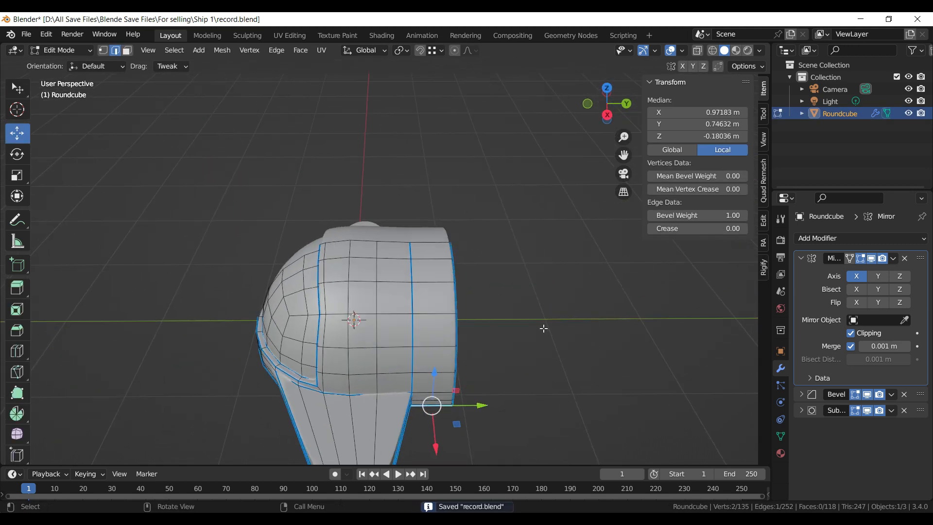
{"action": "left_click", "coordinate": [544, 327]}
{"action": "left_click", "coordinate": [413, 268], "text": "alt"}
{"action": "middle_click_drag", "start_coordinate": [426, 292], "coordinate": [466, 272]}
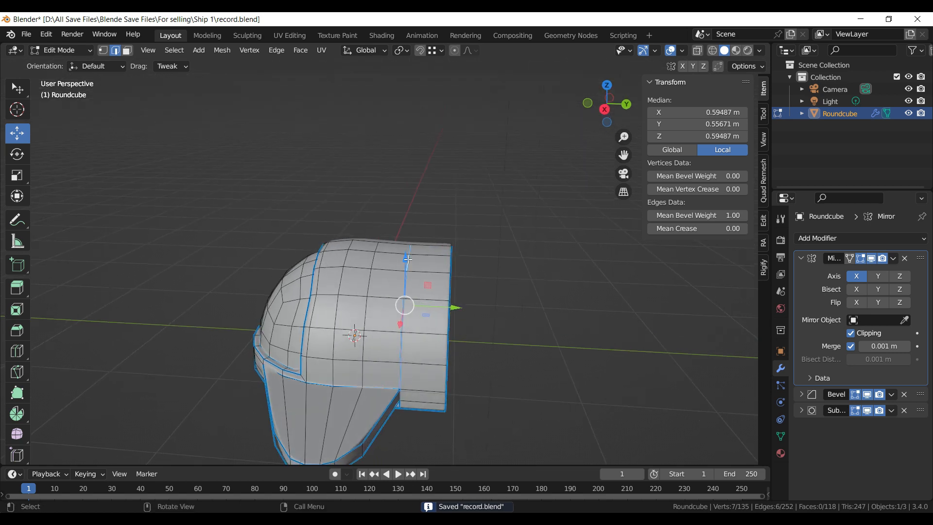
{"action": "double_click", "coordinate": [697, 215]}
{"action": "type", "text": "0"}
{"action": "key", "text": "Return"}
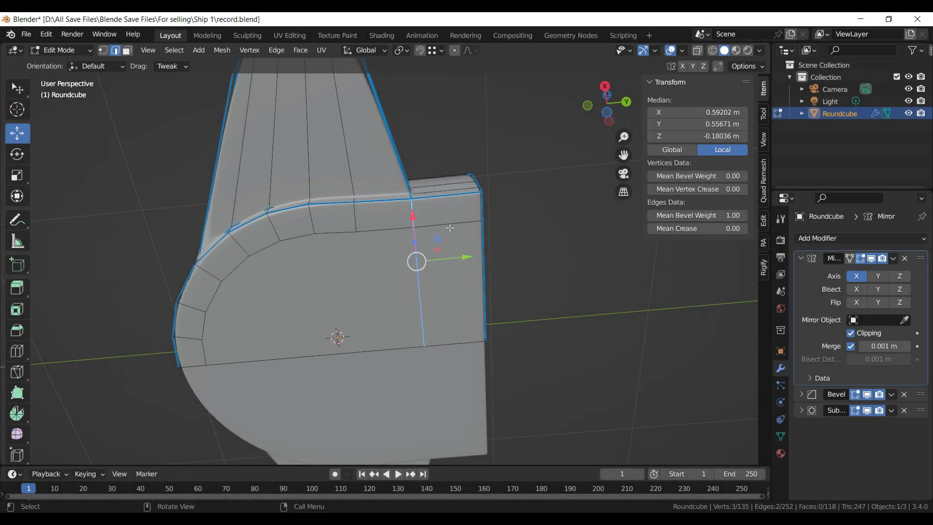
{"action": "middle_click_drag", "start_coordinate": [411, 215], "coordinate": [418, 272]}
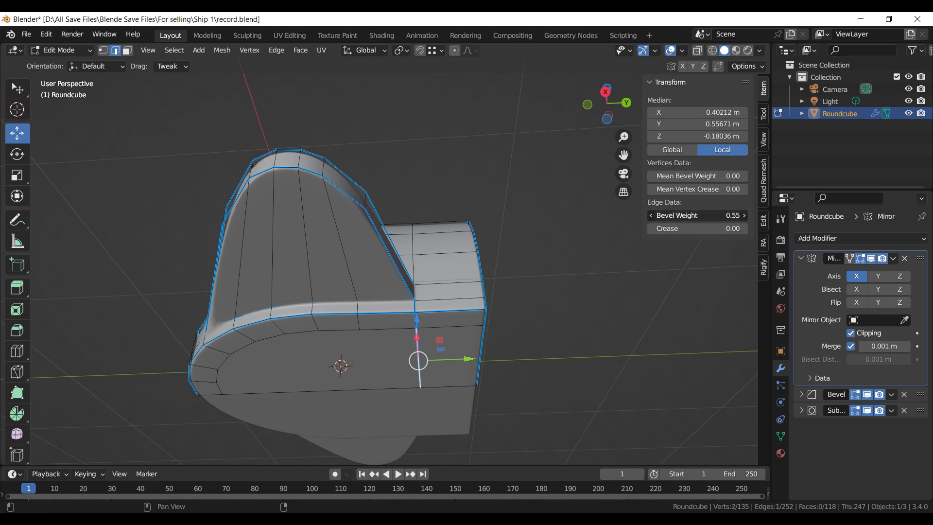
{"action": "key", "text": "Tab"}
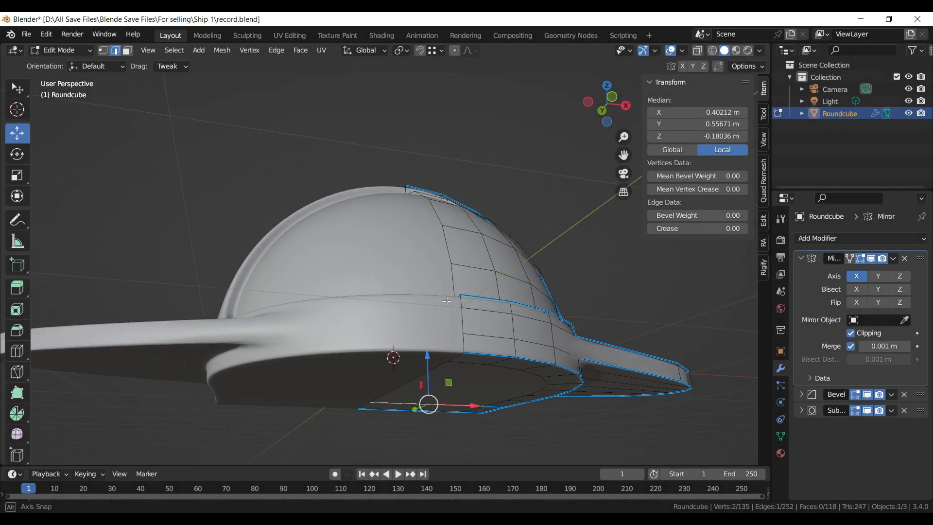
- Give the front base band's vertical centre-line edges a bevel weight of 1.00 and move the selection along Y to a median of about -0.879 m
{"action": "middle_click_drag", "start_coordinate": [438, 316], "coordinate": [479, 344]}
{"action": "left_click", "coordinate": [465, 335]}
{"action": "left_click", "coordinate": [461, 321], "text": "shift"}
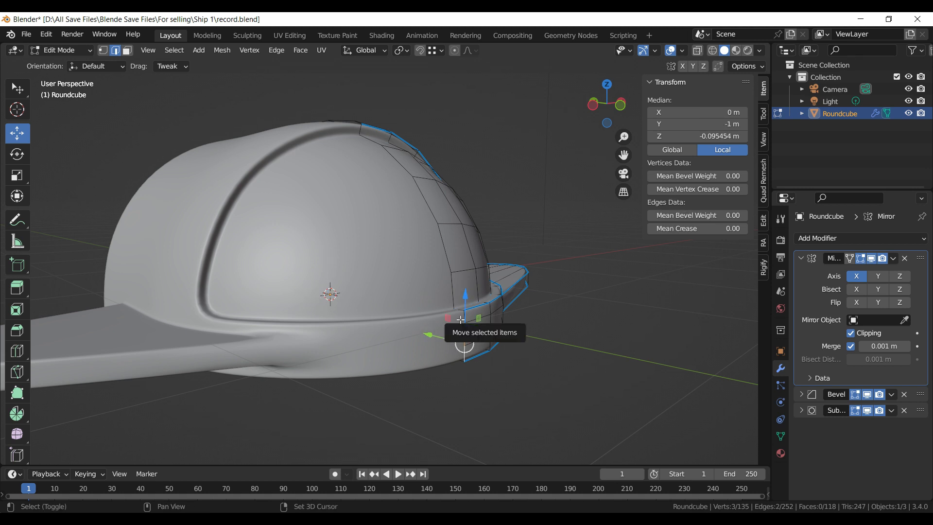
{"action": "left_click", "coordinate": [462, 327], "text": "shift"}
{"action": "left_click", "coordinate": [465, 329], "text": "shift"}
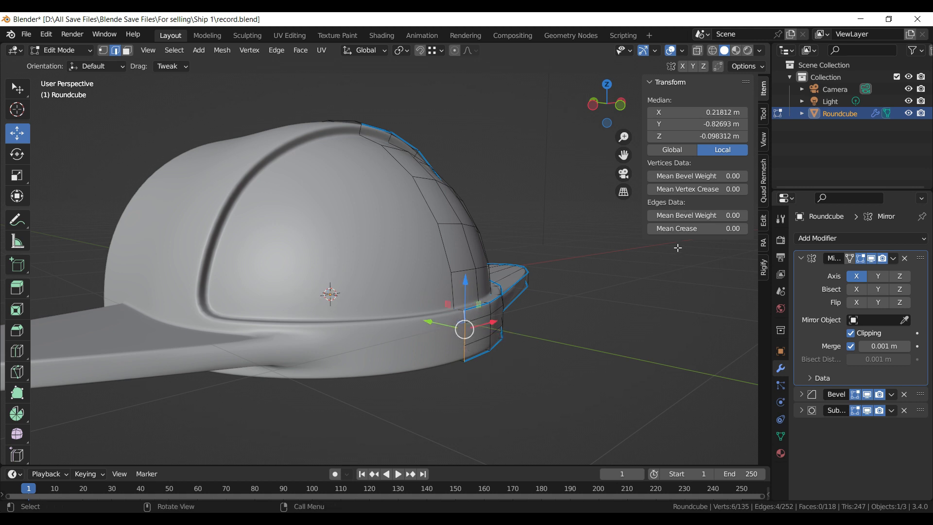
{"action": "left_click_drag", "start_coordinate": [444, 325], "coordinate": [456, 328]}
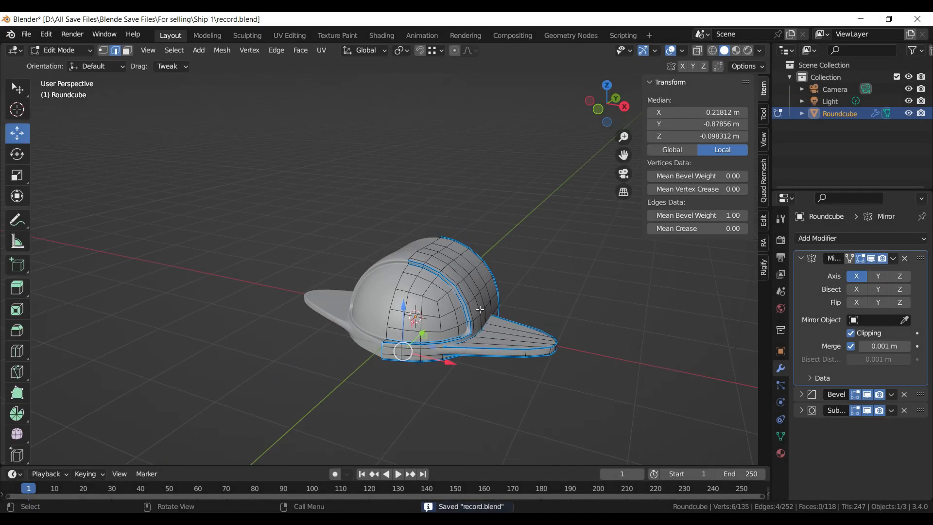
- In front wireframe view, select the dome vertices above the base band and scale them by 1.149 along Z about the 3D Cursor
{"action": "key", "text": "KP_1"}
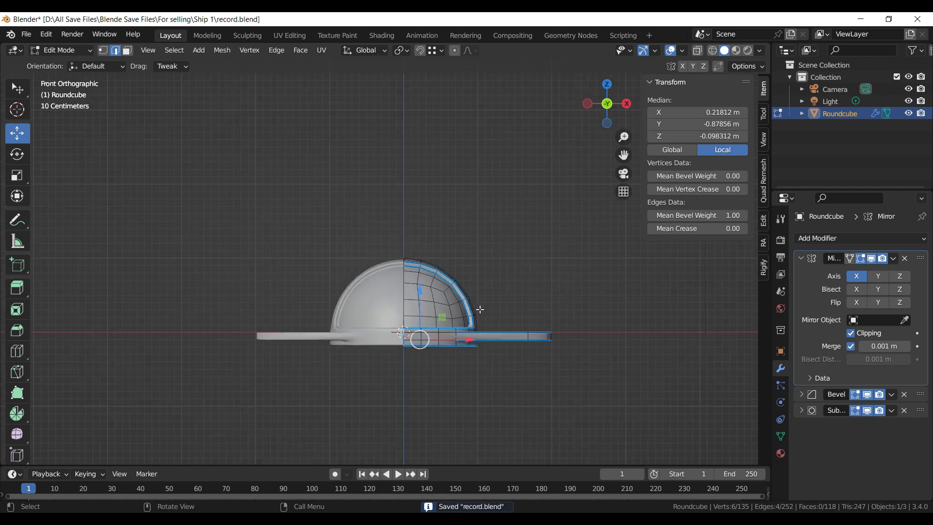
{"action": "left_click", "coordinate": [713, 51]}
{"action": "scroll", "coordinate": [573, 177], "scroll_direction": "up", "scroll_amount": 3}
{"action": "left_click", "coordinate": [573, 241]}
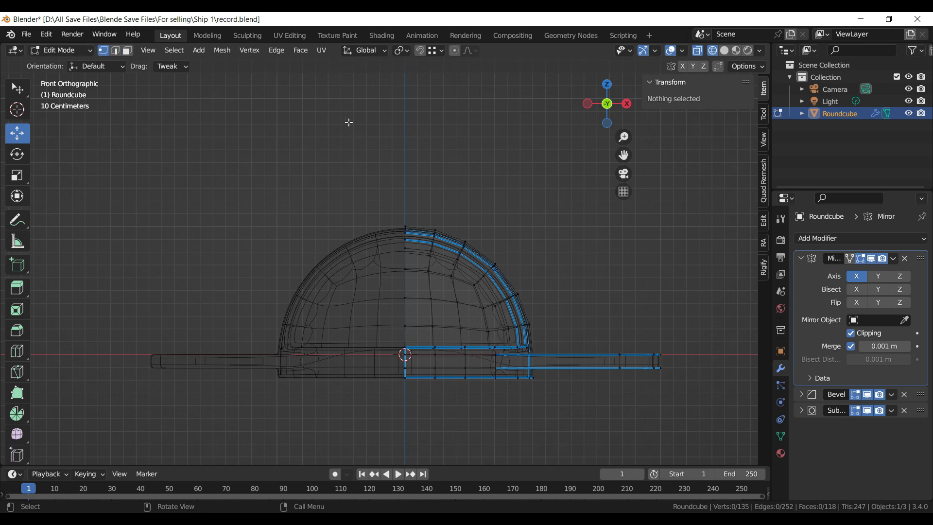
{"action": "left_click_drag", "start_coordinate": [18, 91], "coordinate": [58, 117]}
{"action": "left_click_drag", "start_coordinate": [600, 189], "coordinate": [345, 338]}
{"action": "key", "text": "n"}
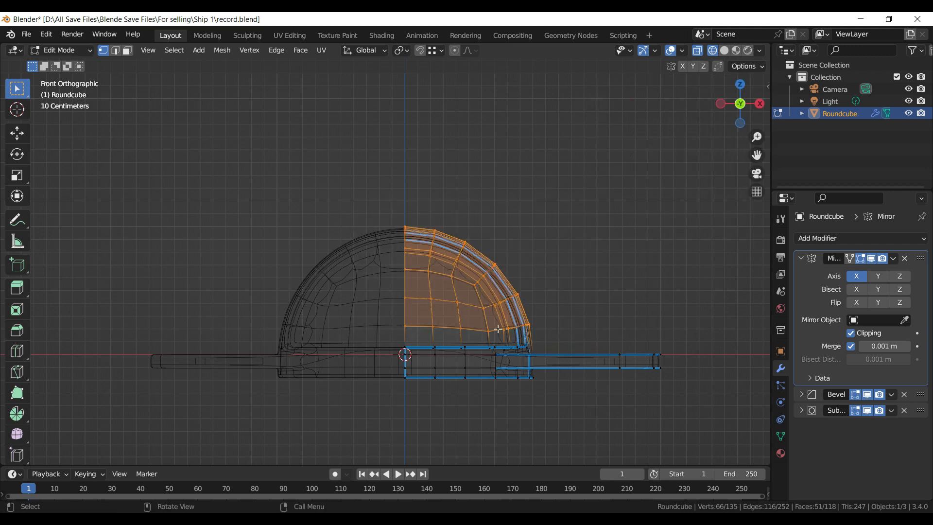
{"action": "left_click", "coordinate": [409, 382], "text": "shift"}
{"action": "left_click", "coordinate": [401, 50]}
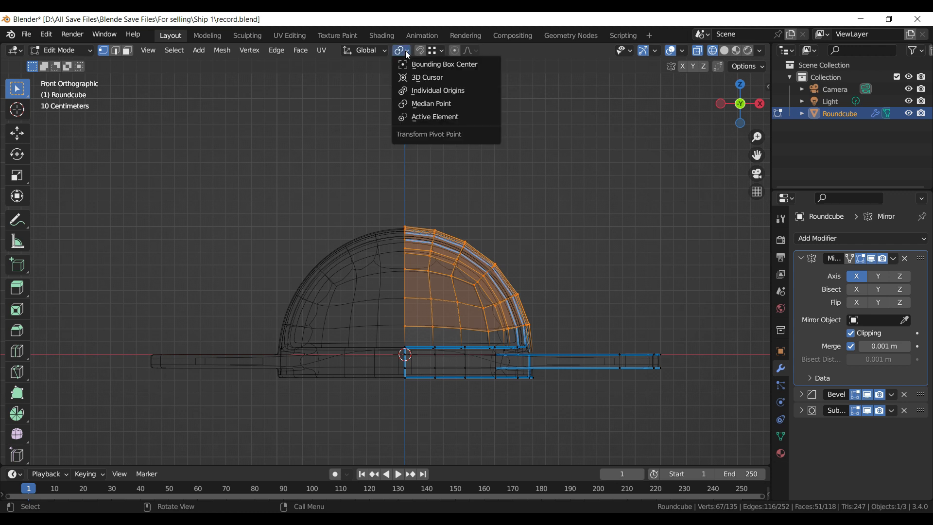
{"action": "left_click", "coordinate": [412, 81]}
{"action": "key", "text": "s"}
{"action": "key", "text": "z"}
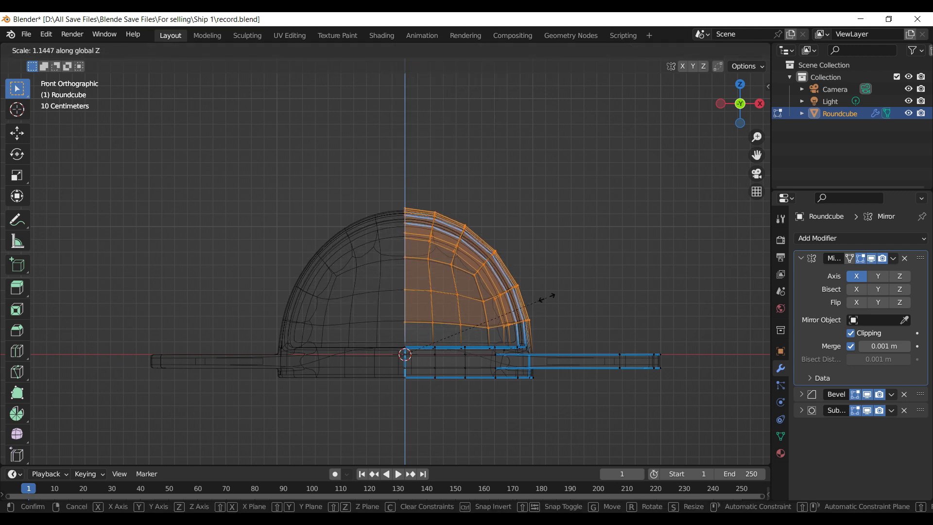
{"action": "left_click", "coordinate": [547, 297]}
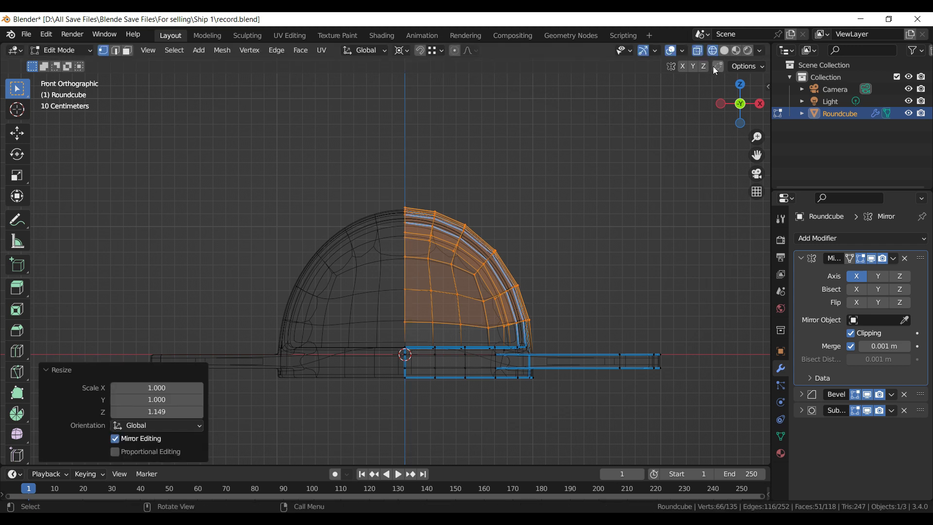
- Restore solid shading, return to Object Mode and deselect the helmet
{"action": "left_click", "coordinate": [726, 51]}
{"action": "key", "text": "Tab"}
{"action": "left_click", "coordinate": [567, 232]}
{"action": "scroll", "coordinate": [567, 236], "scroll_direction": "down", "scroll_amount": 3}
{"action": "middle_click_drag", "start_coordinate": [567, 242], "coordinate": [589, 204]}
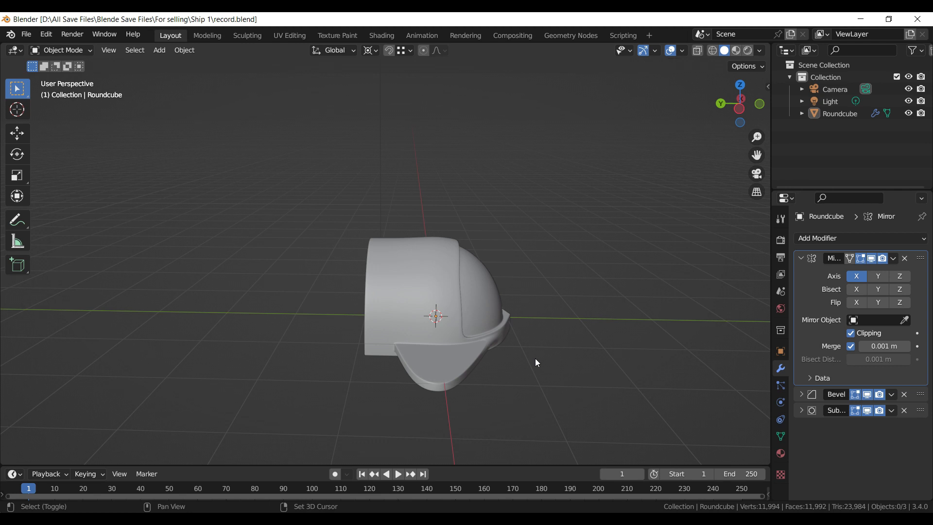
- Add a mesh cylinder with 16 vertices at the 3D cursor
{"action": "key", "text": "shift+a"}
{"action": "mouse_move", "coordinate": [535, 267]}
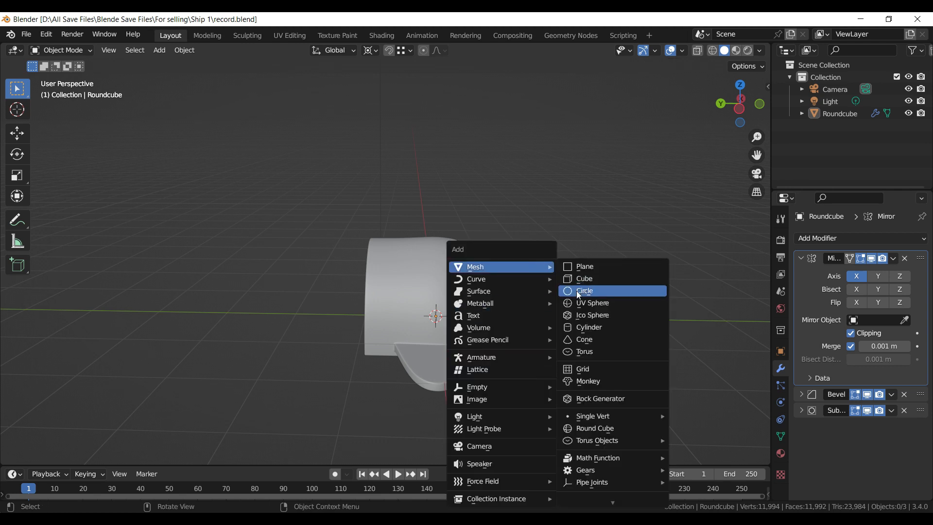
{"action": "left_click", "coordinate": [568, 327]}
{"action": "left_click", "coordinate": [172, 312]}
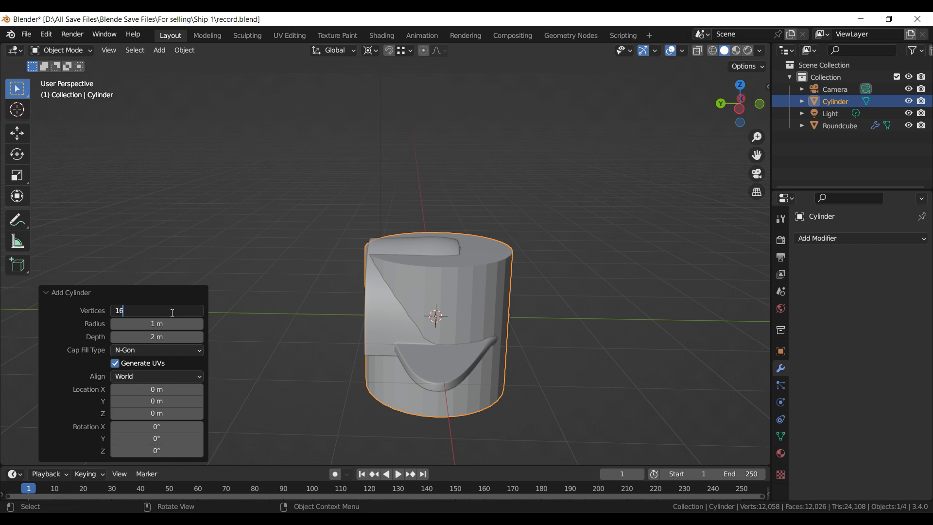
{"action": "key", "text": "Return"}
- Rotate the cylinder's mesh 90° about X and move it about 1.986 m along Y, behind the body
{"action": "key", "text": "Tab"}
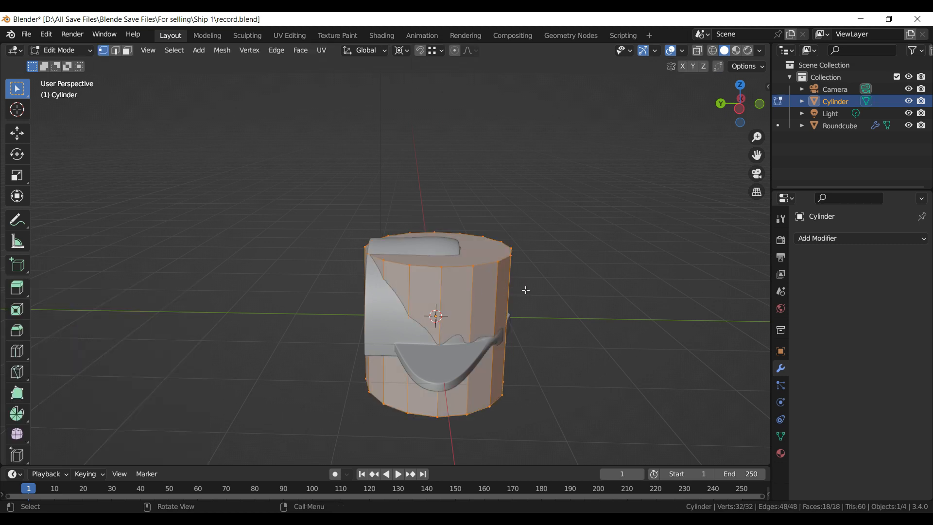
{"action": "left_click", "coordinate": [17, 133]}
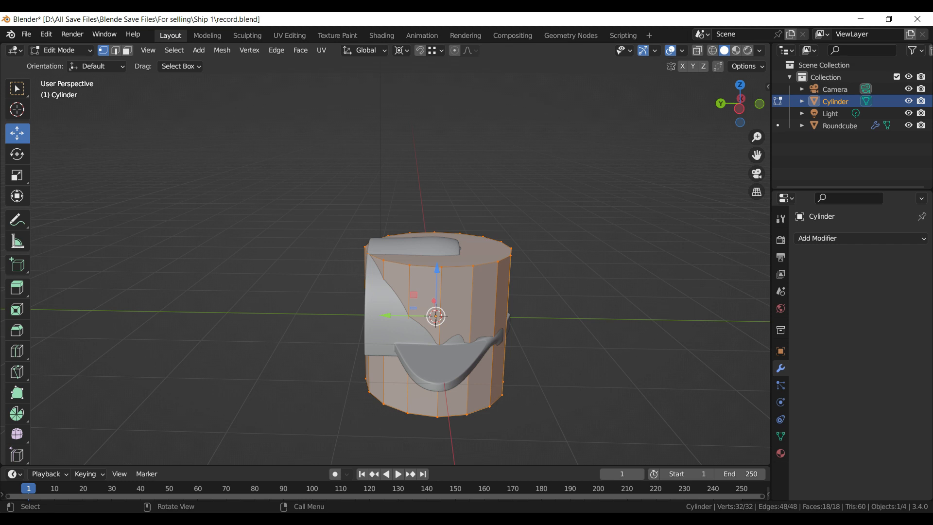
{"action": "type", "text": "rx"}
{"action": "type", "text": "90"}
{"action": "key", "text": "Return"}
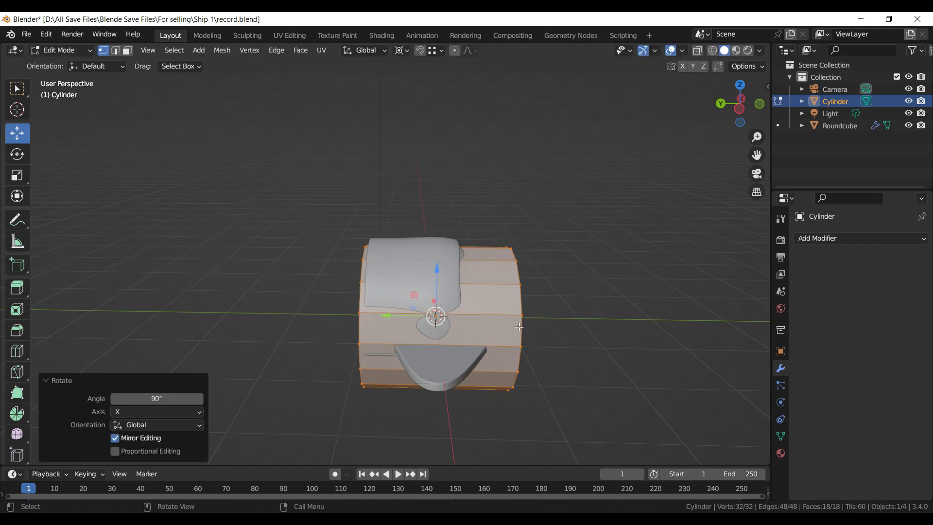
{"action": "left_click_drag", "start_coordinate": [394, 317], "coordinate": [254, 320]}
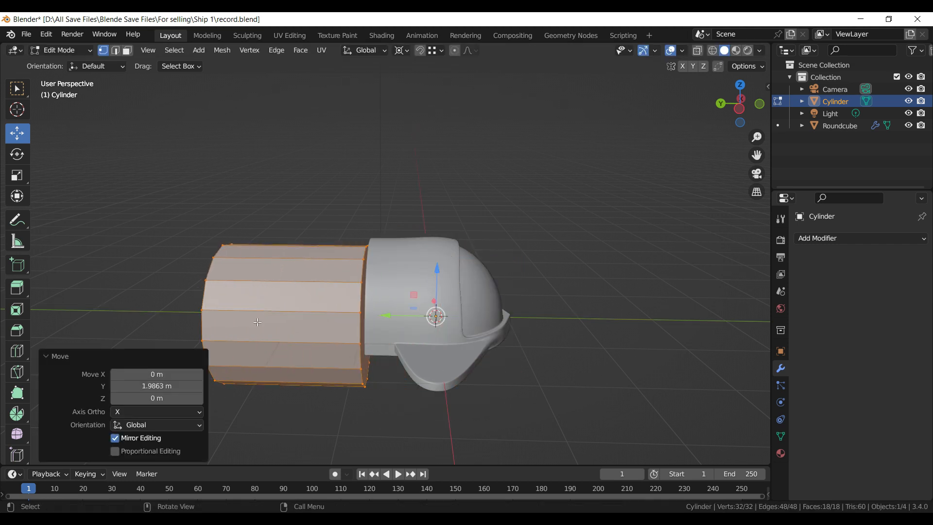
- In back view, scale the cylinder's mesh down uniformly to fit the body's width and raise the cylinder object along Z
{"action": "key", "text": "ctrl+KP_1"}
{"action": "key", "text": "s"}
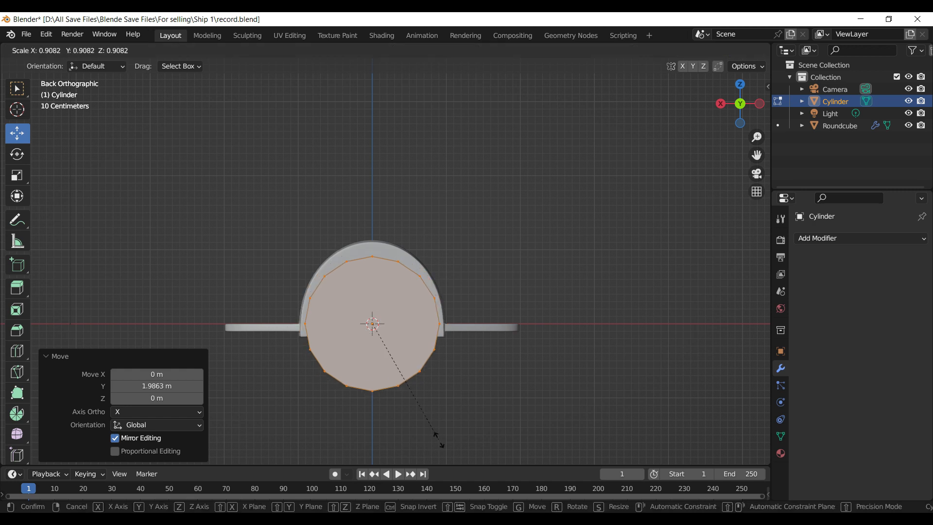
{"action": "left_click", "coordinate": [431, 424]}
{"action": "key", "text": "Tab"}
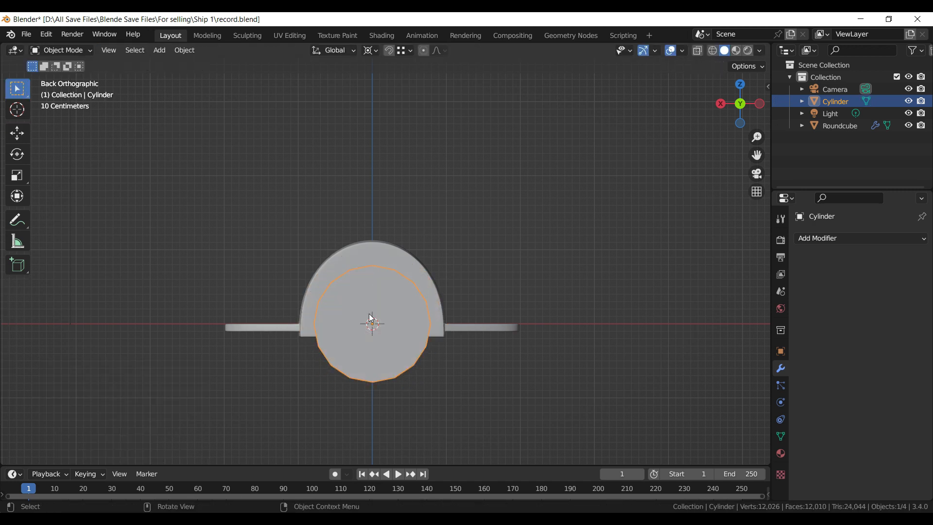
{"action": "left_click", "coordinate": [17, 133]}
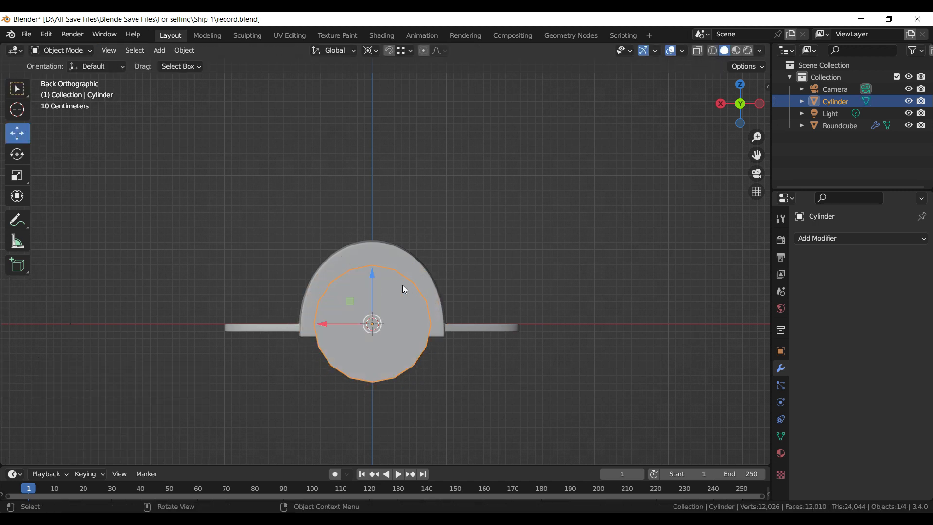
{"action": "left_click_drag", "start_coordinate": [377, 281], "coordinate": [378, 249]}
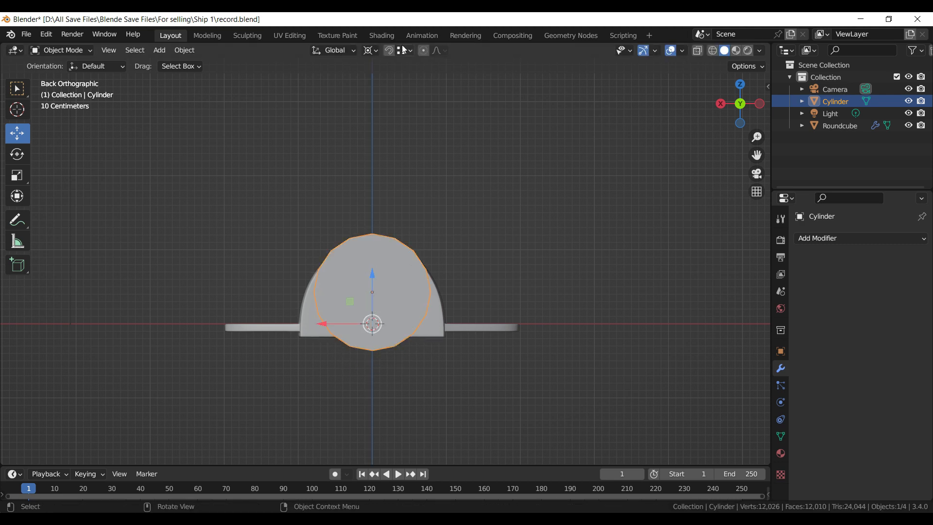
- Set the pivot point to Individual Origins and scale the cylinder's mesh uniformly by 0.681
{"action": "left_click", "coordinate": [368, 53]}
{"action": "left_click", "coordinate": [418, 104]}
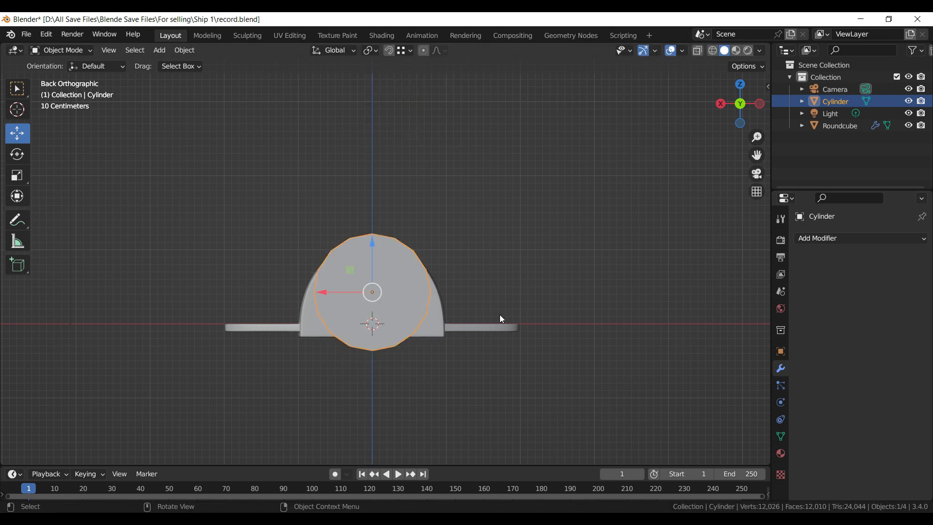
{"action": "key", "text": "Tab"}
{"action": "key", "text": "s"}
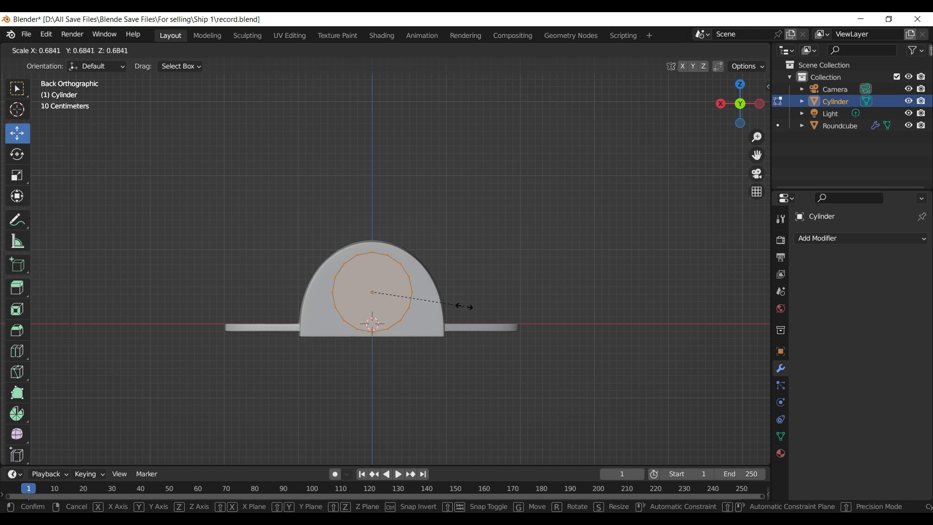
{"action": "left_click", "coordinate": [463, 308]}
- Add one centred loop cut around the middle of the cylinder
{"action": "middle_click_drag", "start_coordinate": [463, 309], "coordinate": [544, 345]}
{"action": "scroll", "coordinate": [530, 335], "scroll_direction": "up", "scroll_amount": 2}
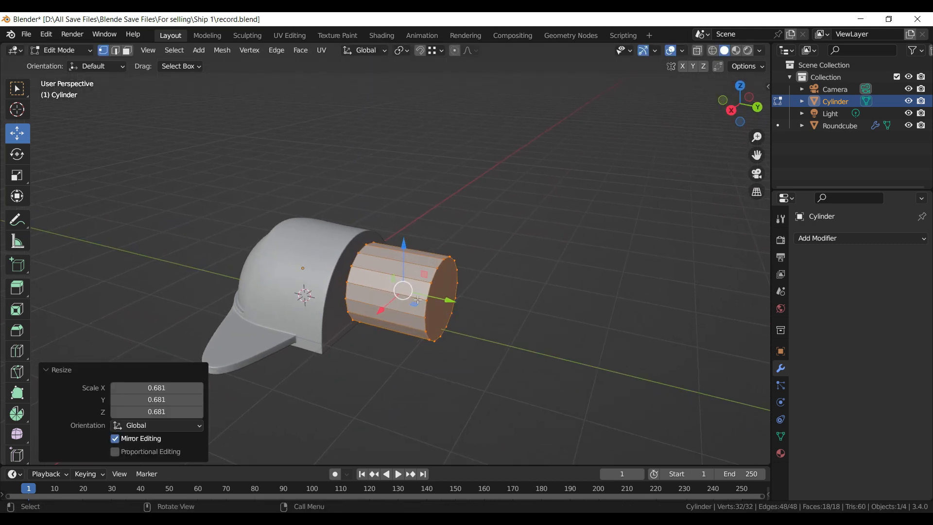
{"action": "key", "text": "ctrl+r"}
{"action": "left_click", "coordinate": [413, 271]}
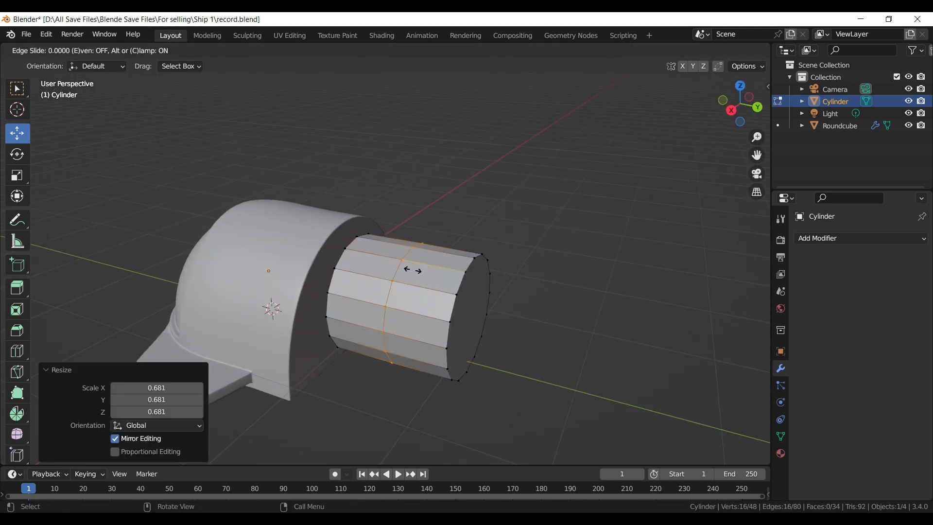
{"action": "right_click", "coordinate": [413, 270]}
- Select the ring of side faces nearest the body and shrink it with a Shrink/Fatten offset of -0.294 m
{"action": "left_click", "coordinate": [127, 50]}
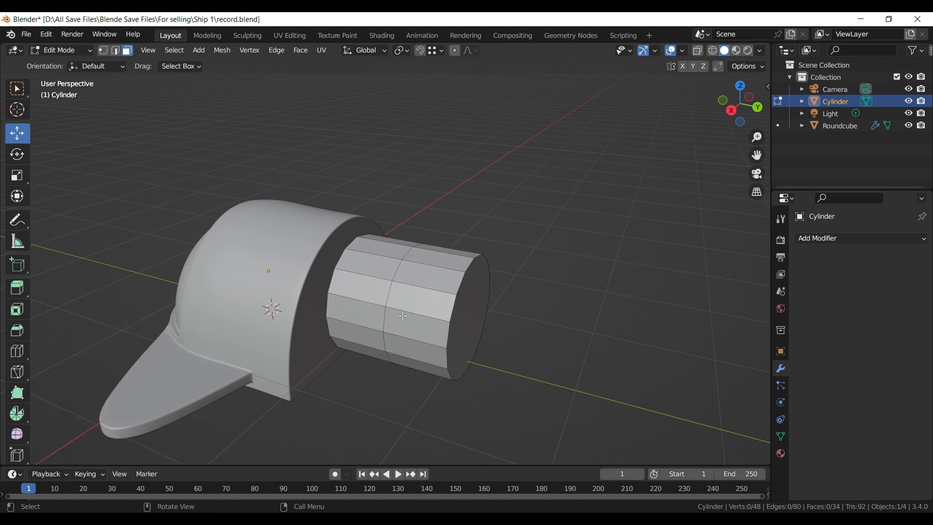
{"action": "left_click", "coordinate": [367, 279], "text": "alt"}
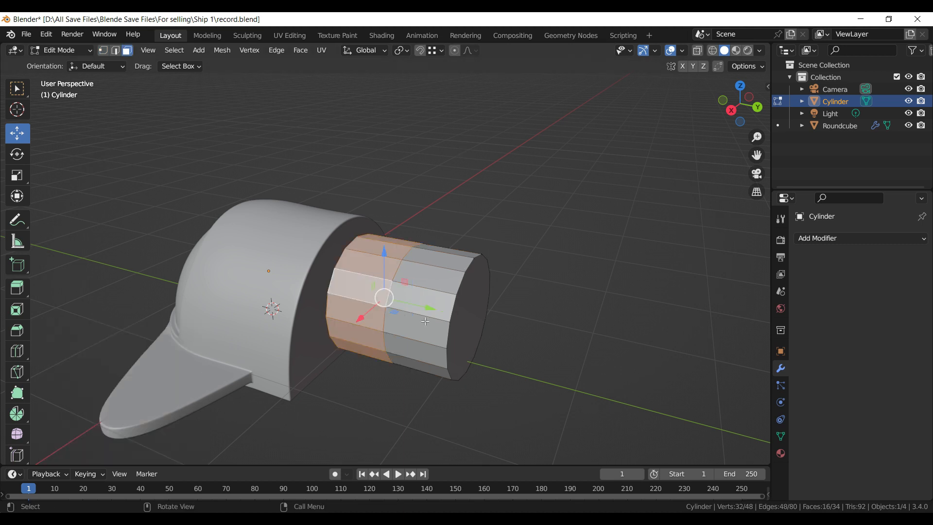
{"action": "key", "text": "alt+s"}
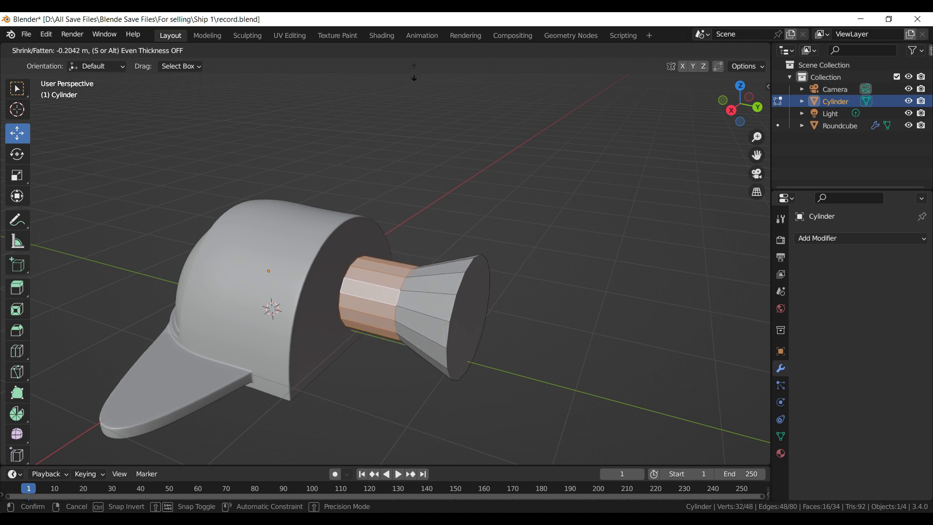
{"action": "left_click", "coordinate": [408, 122]}
- Delete the end cap face on the nozzle's wide rear end
{"action": "middle_click_drag", "start_coordinate": [501, 279], "coordinate": [437, 292]}
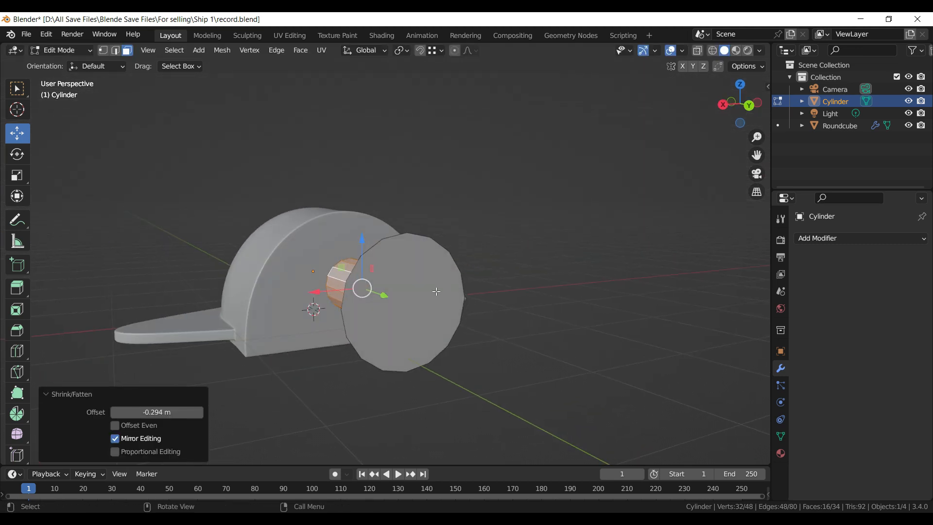
{"action": "left_click", "coordinate": [424, 293]}
{"action": "key", "text": "x"}
{"action": "left_click", "coordinate": [425, 293]}
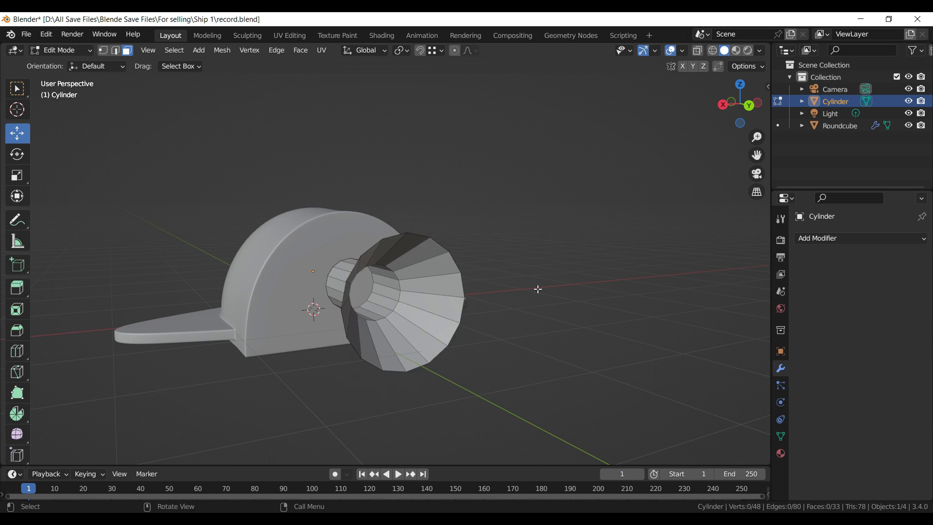
- Add a Solidify modifier to the nozzle with a thickness of 0.039 m
{"action": "left_click", "coordinate": [820, 240]}
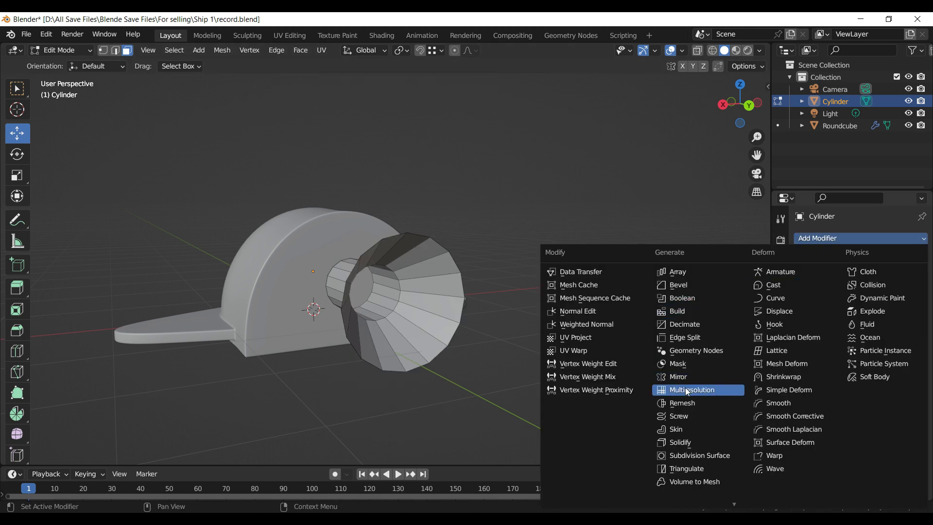
{"action": "left_click", "coordinate": [681, 441]}
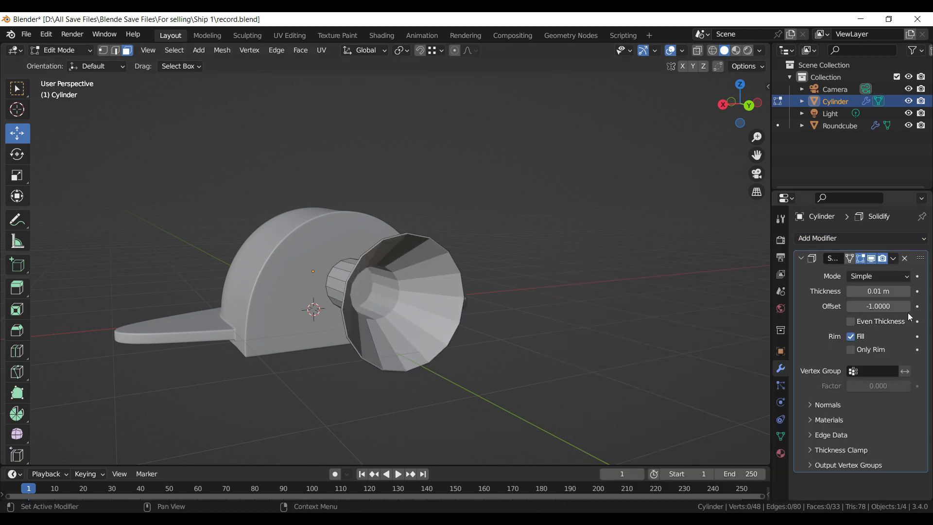
{"action": "mouse_move", "coordinate": [878, 292]}
{"action": "left_mouse_down"}
{"action": "mouse_move", "coordinate": [862, 292]}
{"action": "mouse_move", "coordinate": [891, 292]}
{"action": "left_mouse_up"}
- In right view, move the whole nozzle mesh about -0.355 m along Y against the body and scale it by 0.788
{"action": "key", "text": "KP_3"}
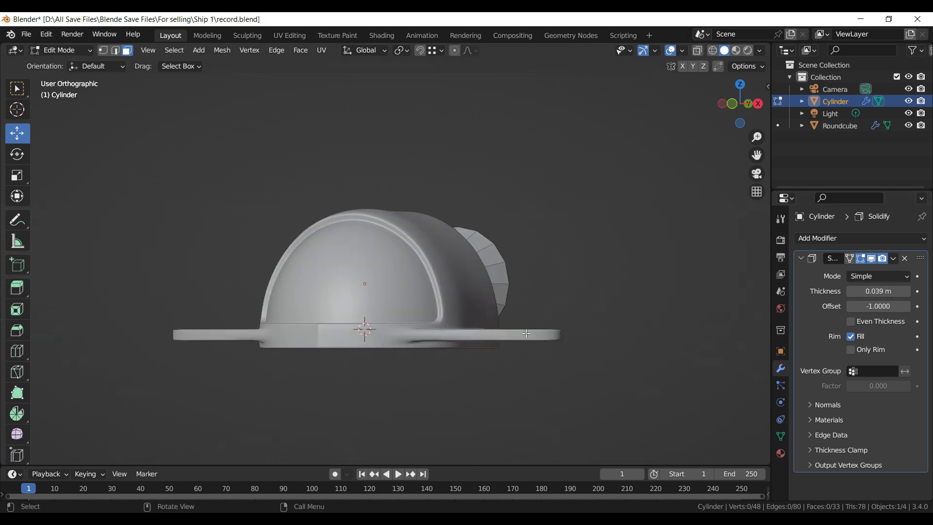
{"action": "key", "text": "Tab"}
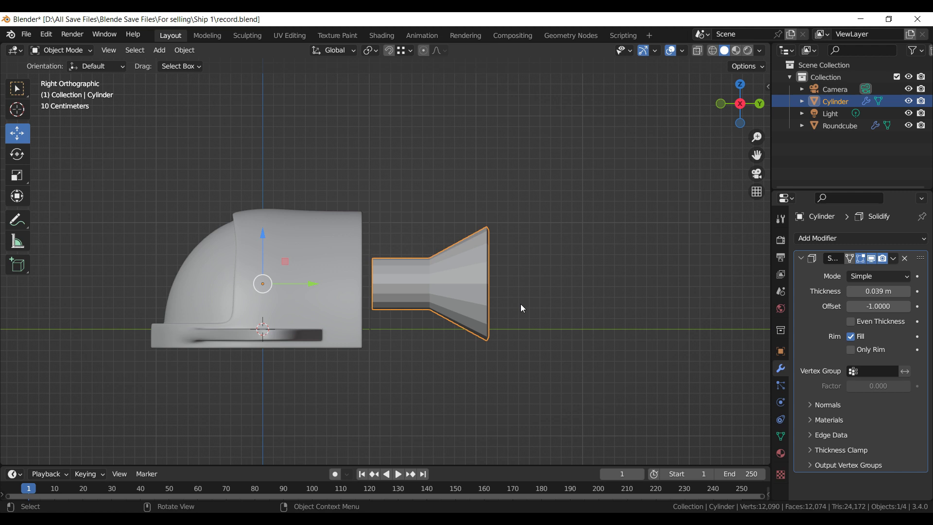
{"action": "key", "text": "Tab"}
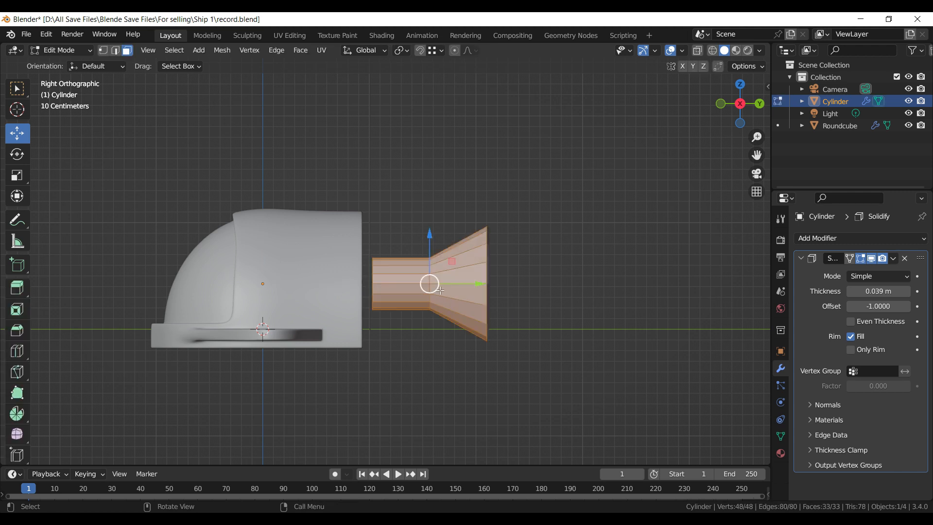
{"action": "left_click_drag", "start_coordinate": [477, 285], "coordinate": [440, 293]}
{"action": "key", "text": "s"}
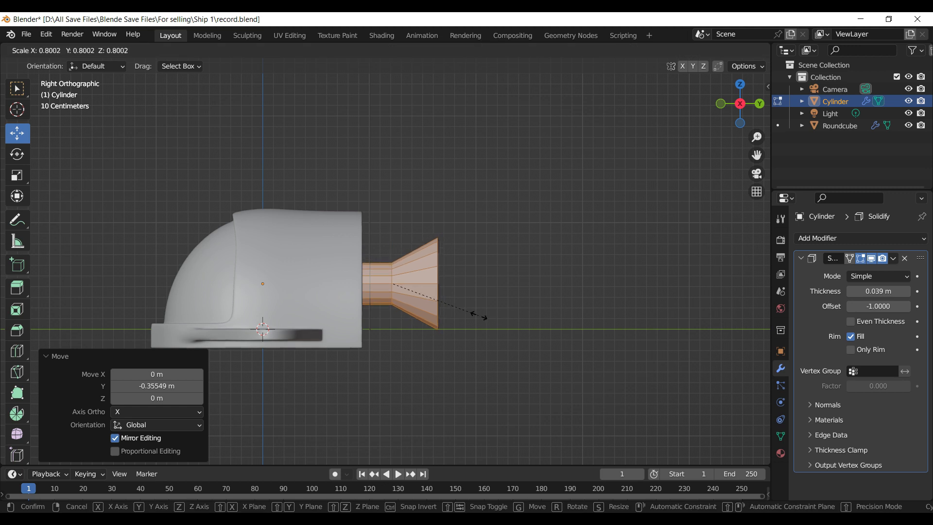
{"action": "left_click", "coordinate": [476, 316]}
- Duplicate the nozzle mesh about 0.523 m upward along Z and scale the copy down uniformly
{"action": "scroll", "coordinate": [481, 316], "scroll_direction": "up", "scroll_amount": 5}
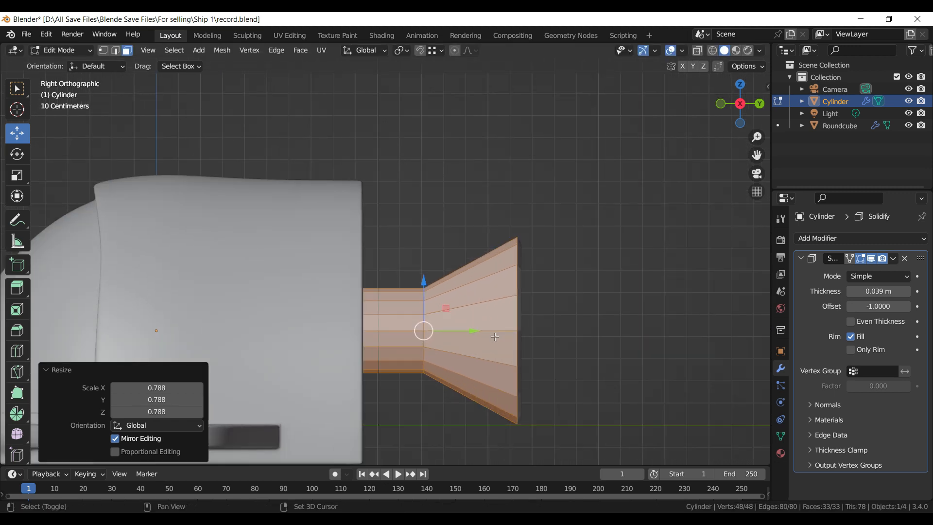
{"action": "key", "text": "shift+d"}
{"action": "left_click", "coordinate": [496, 221]}
{"action": "key", "text": "s"}
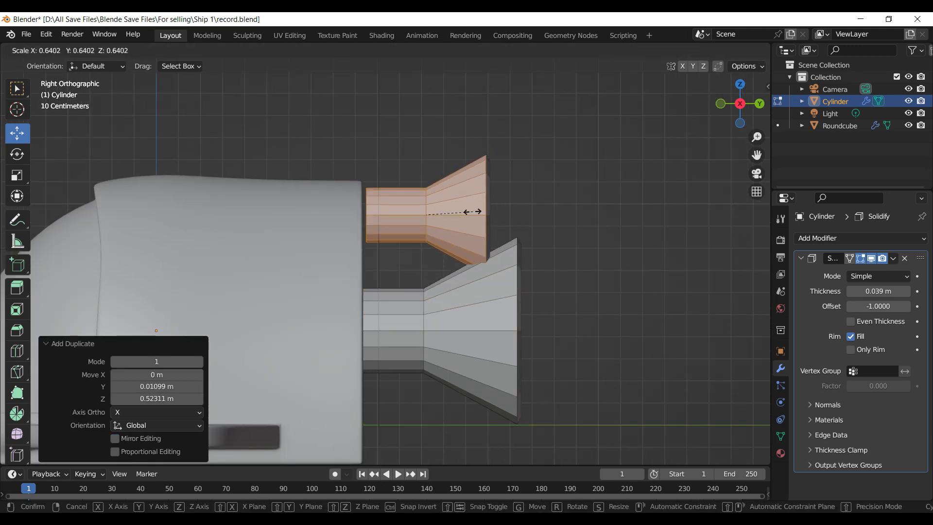
{"action": "left_click", "coordinate": [465, 209]}
- Move the small nozzle about 0.178 m along Y and about 0.079 m up along Z
{"action": "key", "text": "g"}
{"action": "key", "text": "y"}
{"action": "left_click", "coordinate": [495, 198]}
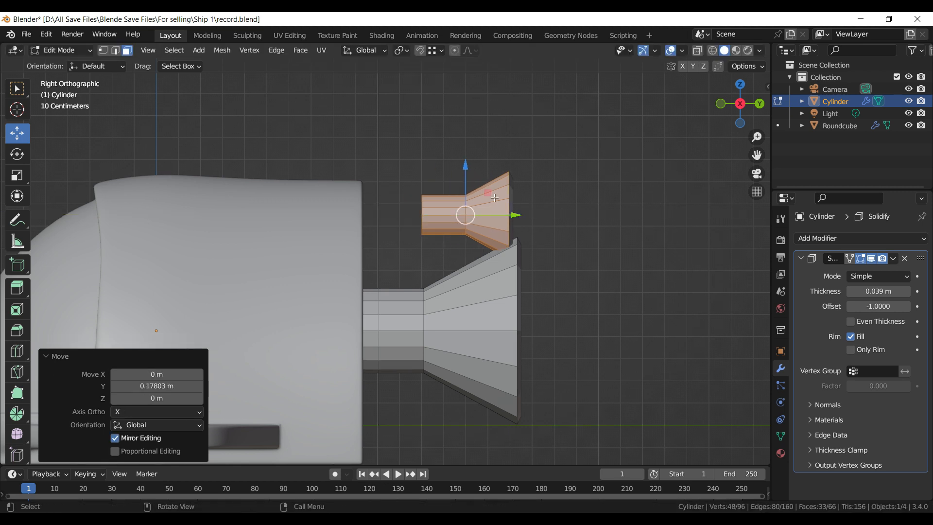
{"action": "left_click_drag", "start_coordinate": [466, 174], "coordinate": [469, 155]}
- With X-ray on, select the small nozzle's front end edges and move them about -0.338 m along Y to lengthen its neck
{"action": "key", "text": "alt+z"}
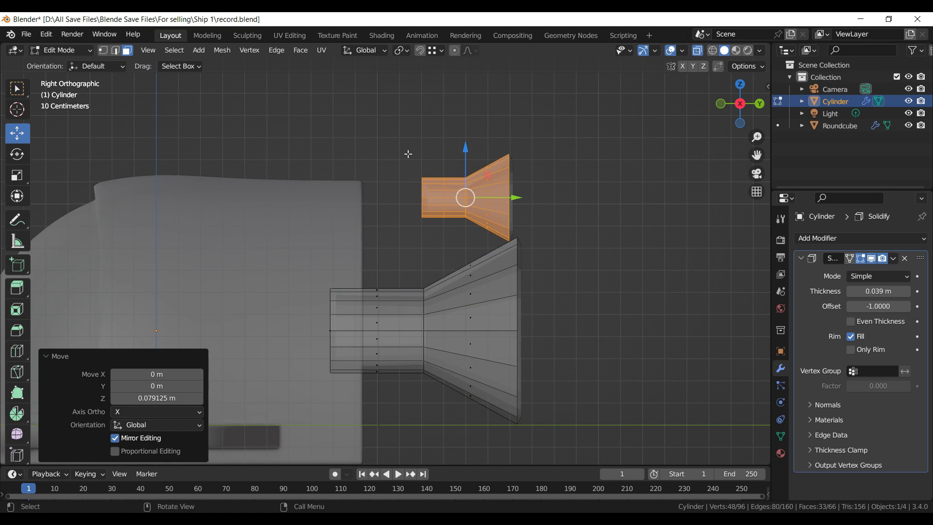
{"action": "left_click_drag", "start_coordinate": [408, 154], "coordinate": [465, 247]}
{"action": "left_click", "coordinate": [116, 50]}
{"action": "left_click_drag", "start_coordinate": [396, 156], "coordinate": [447, 241]}
{"action": "left_click_drag", "start_coordinate": [473, 196], "coordinate": [398, 197]}
- In back view, duplicate the whole small nozzle by about -0.684 m in X and -0.950 m in Z, and scale the copy up
{"action": "middle_click_drag", "start_coordinate": [587, 269], "coordinate": [468, 282]}
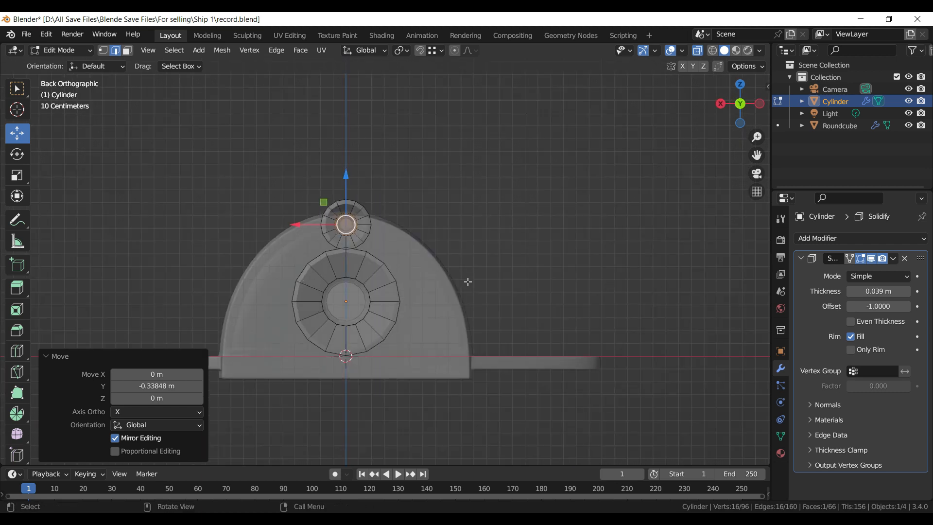
{"action": "key", "text": "ctrl+l"}
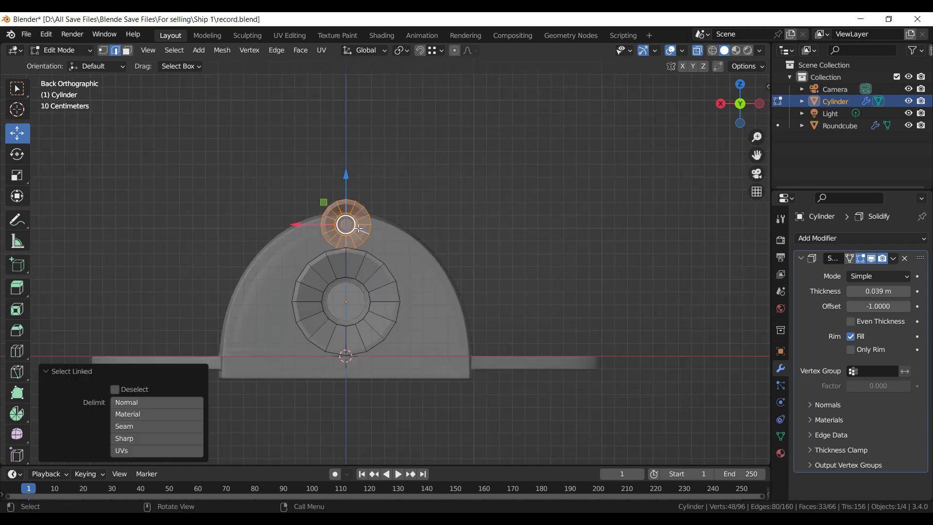
{"action": "key", "text": "g"}
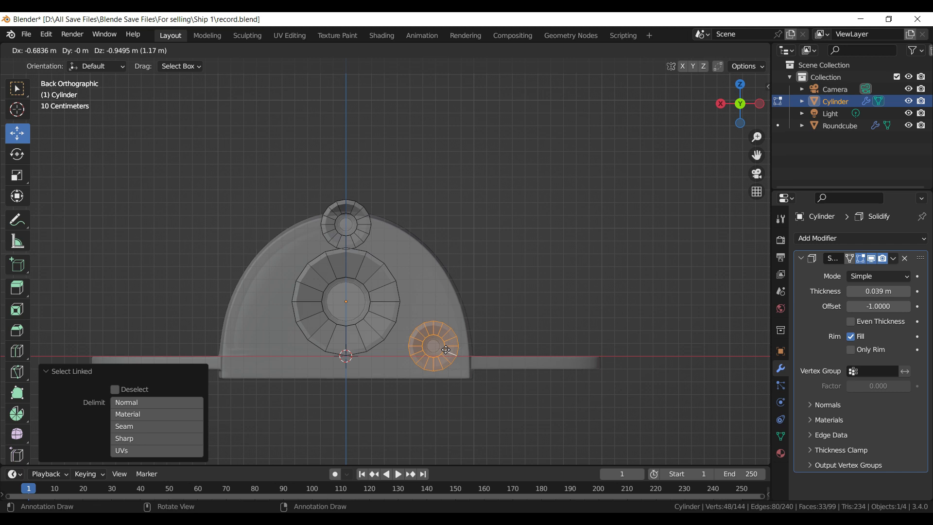
{"action": "left_click", "coordinate": [447, 350]}
{"action": "key", "text": "s"}
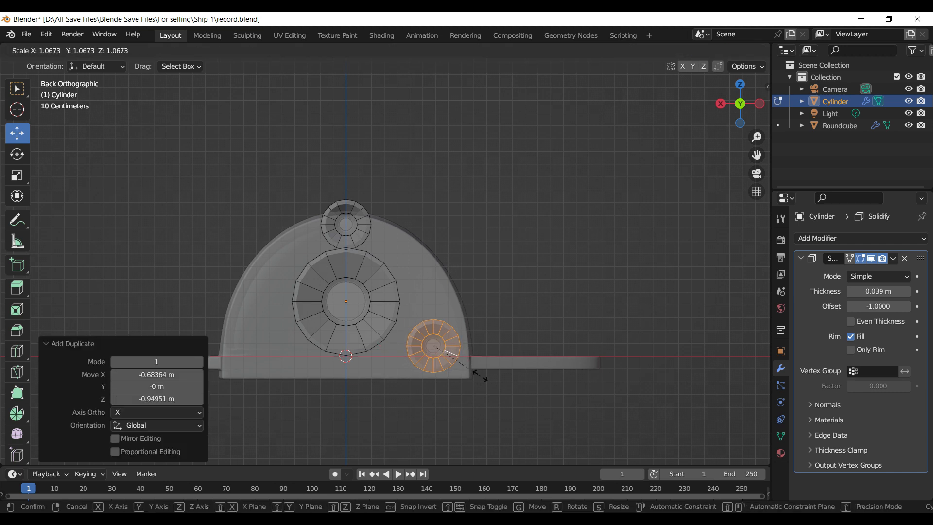
{"action": "left_click", "coordinate": [492, 388]}
- Select the whole large nozzle and move it about -0.160 m along Z
{"action": "left_click", "coordinate": [354, 310]}
{"action": "key", "text": "l"}
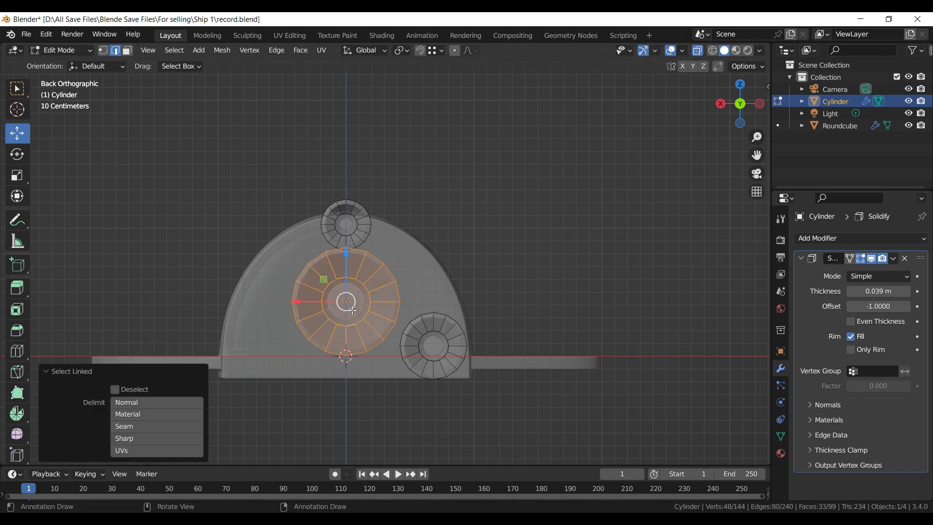
{"action": "key", "text": "g"}
{"action": "key", "text": "z"}
{"action": "left_click", "coordinate": [356, 273]}
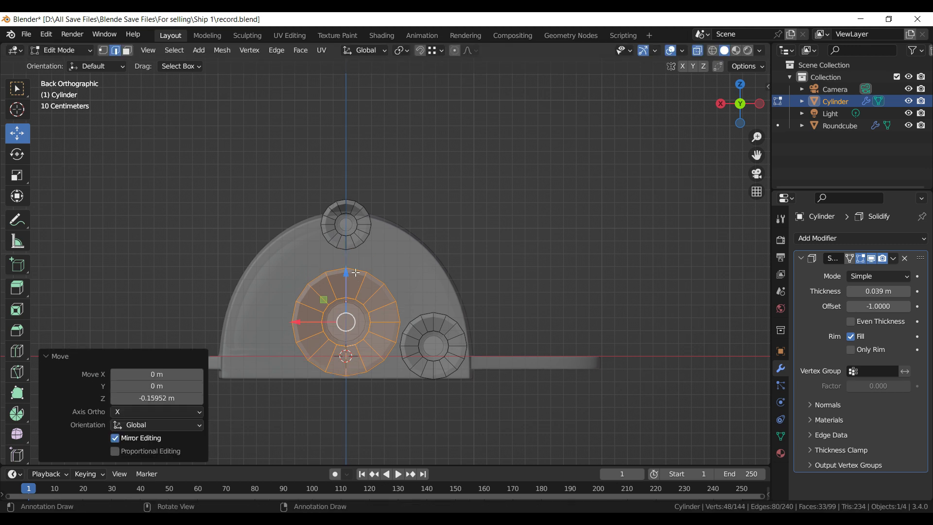
- Select the whole small nozzle above the large one and delete it
{"action": "left_click", "coordinate": [363, 231]}
{"action": "key", "text": "l"}
{"action": "key", "text": "x"}
{"action": "left_click", "coordinate": [361, 235]}
- Duplicate the whole small side nozzle by about 0.684 m in X and 0.851 m in Z, placing it above the large nozzle
{"action": "key", "text": "l"}
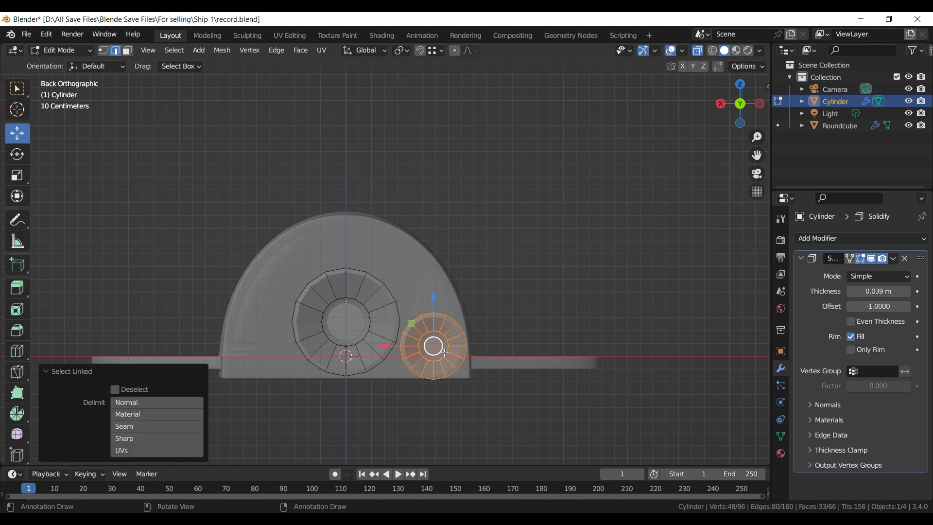
{"action": "key", "text": "shift+d"}
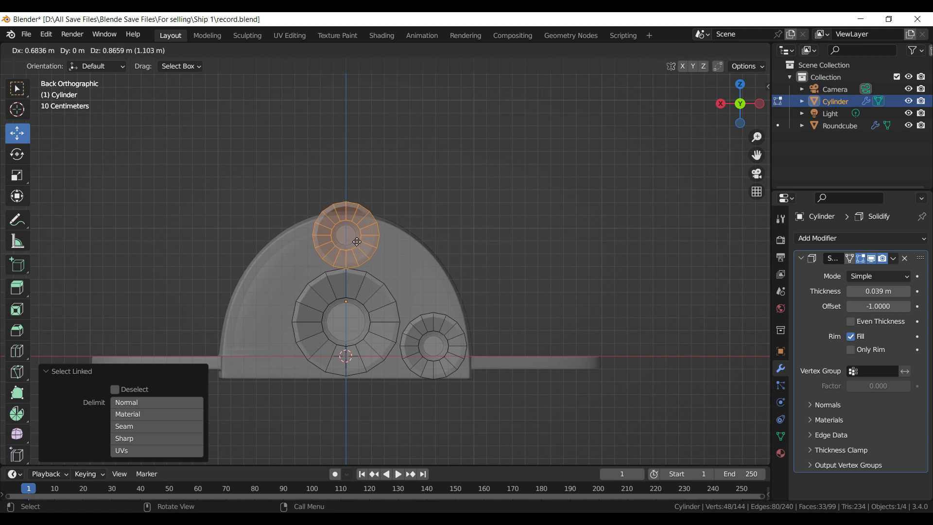
{"action": "left_click", "coordinate": [357, 244]}
{"action": "scroll", "coordinate": [357, 244], "scroll_direction": "up", "scroll_amount": 9}
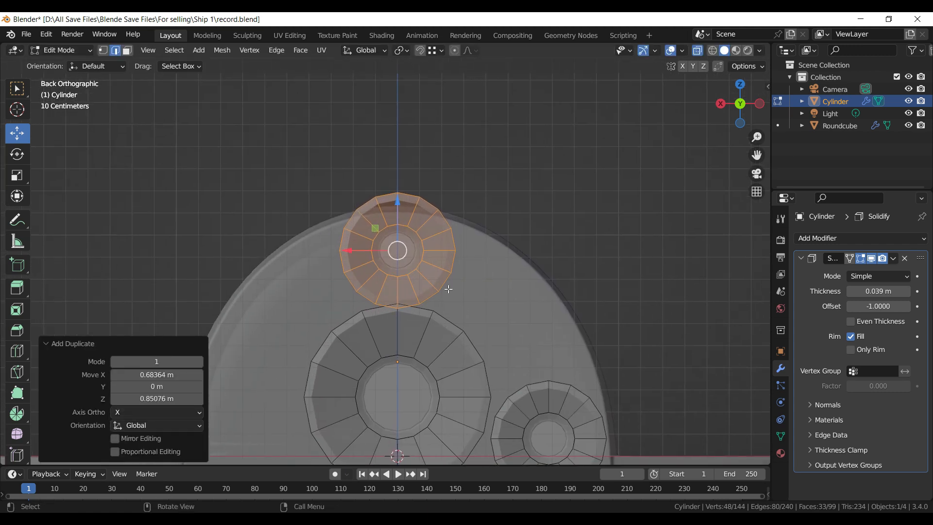
{"action": "scroll", "coordinate": [448, 289], "scroll_direction": "down", "scroll_amount": 8}
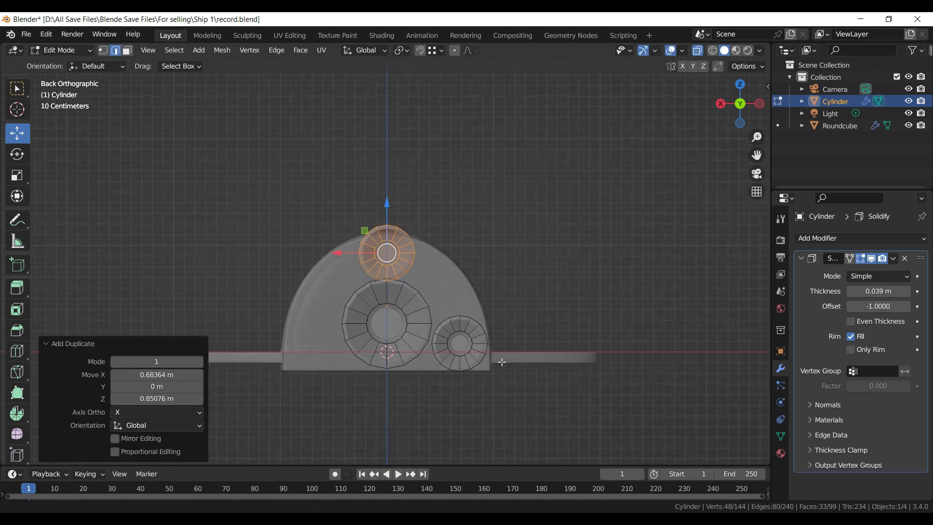
- Select the whole large nozzle and lower it slightly along Z
{"action": "left_click", "coordinate": [386, 318]}
{"action": "key", "text": "ctrl+l"}
{"action": "left_click_drag", "start_coordinate": [382, 255], "coordinate": [383, 263]}
- Select the whole small side nozzle, separate it into its own object, and return to Object Mode
{"action": "left_click", "coordinate": [467, 326]}
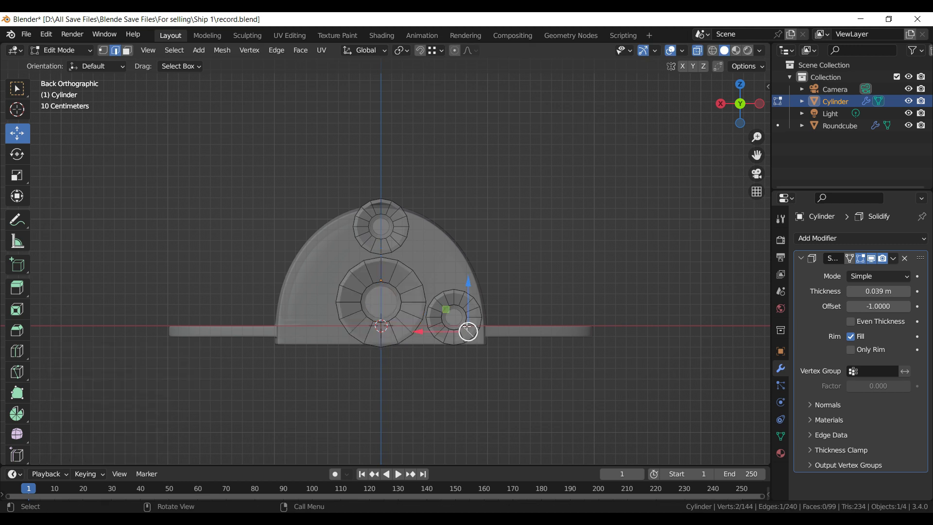
{"action": "key", "text": "l"}
{"action": "key", "text": "p"}
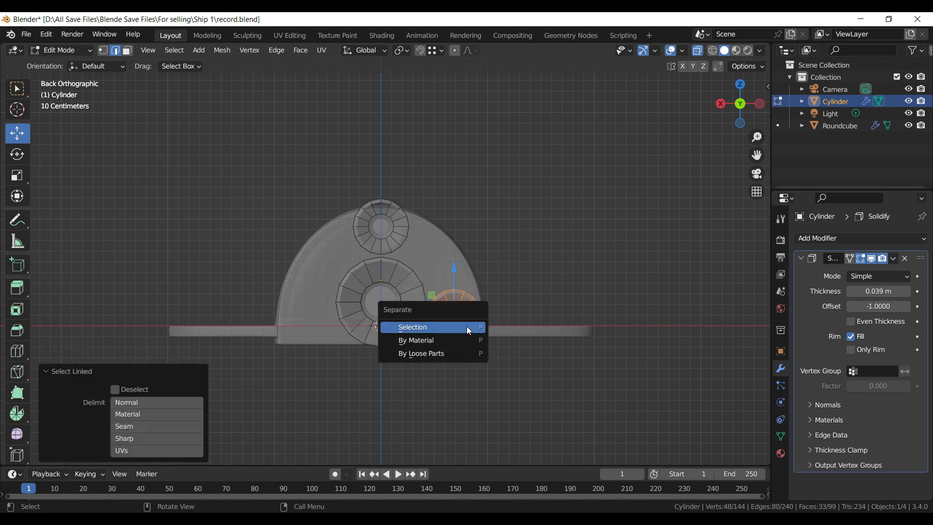
{"action": "left_click", "coordinate": [466, 326]}
{"action": "key", "text": "Tab"}
- Add a Mirror modifier on the X axis to the separated side nozzle, and turn off X-ray
{"action": "left_click", "coordinate": [476, 323]}
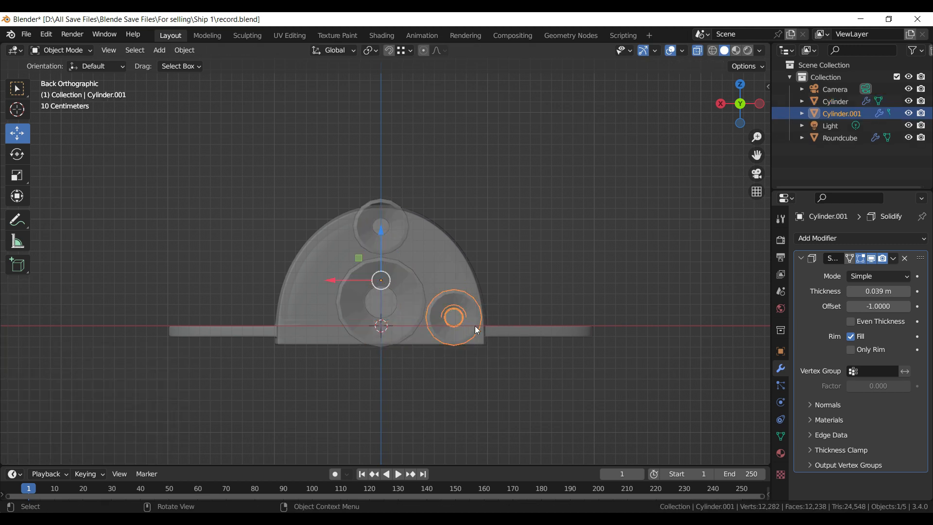
{"action": "left_click", "coordinate": [826, 239]}
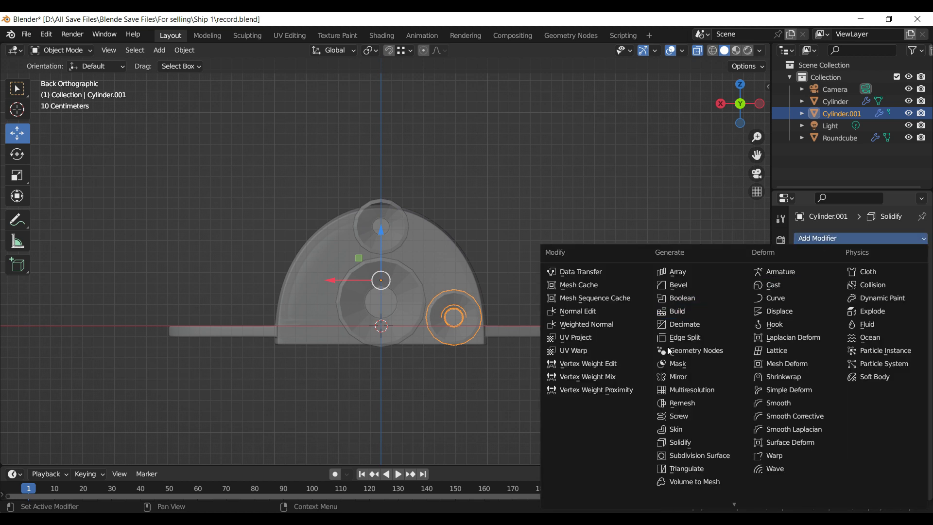
{"action": "left_click", "coordinate": [671, 377]}
{"action": "middle_click_drag", "start_coordinate": [615, 267], "coordinate": [559, 287]}
{"action": "left_click", "coordinate": [559, 287]}
{"action": "left_click", "coordinate": [699, 50]}
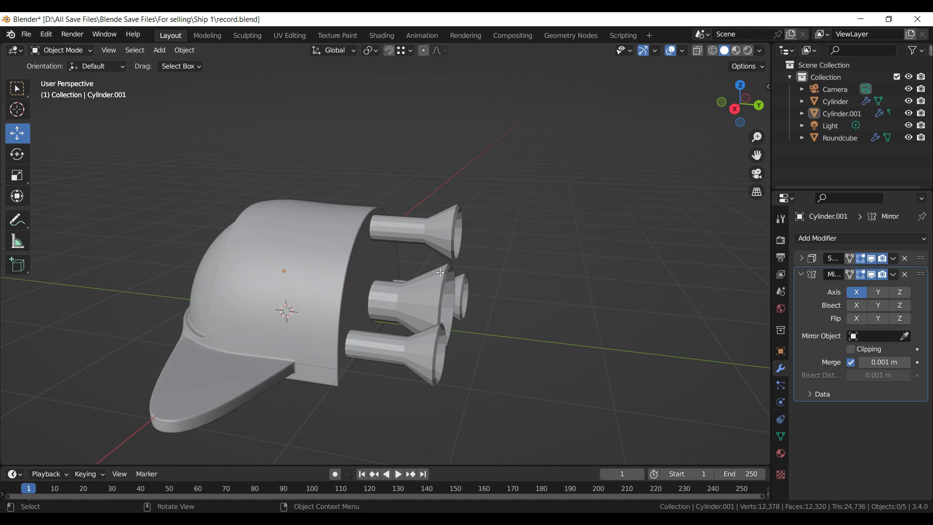
- Edit both nozzle objects together, select the whole upper and side small nozzles, and move them about -0.238 m along Y
{"action": "left_click", "coordinate": [445, 330]}
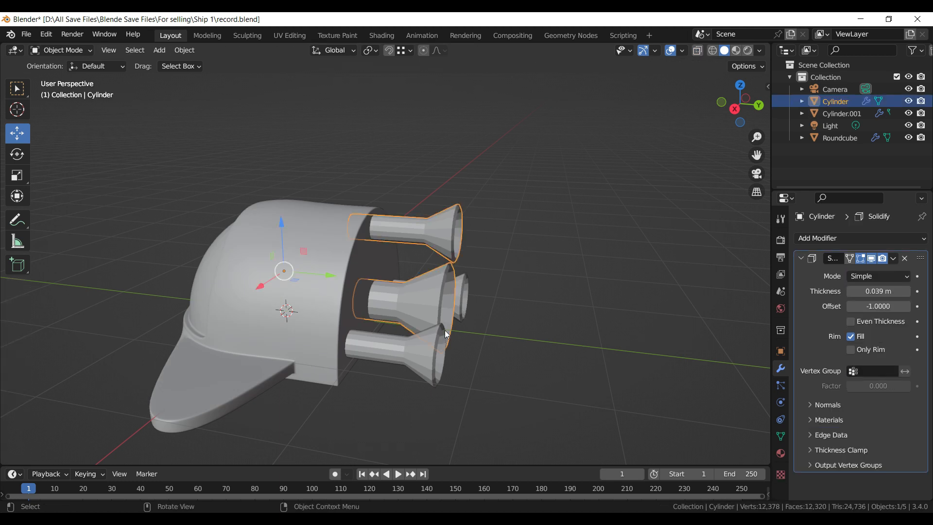
{"action": "left_click", "coordinate": [465, 290], "text": "shift"}
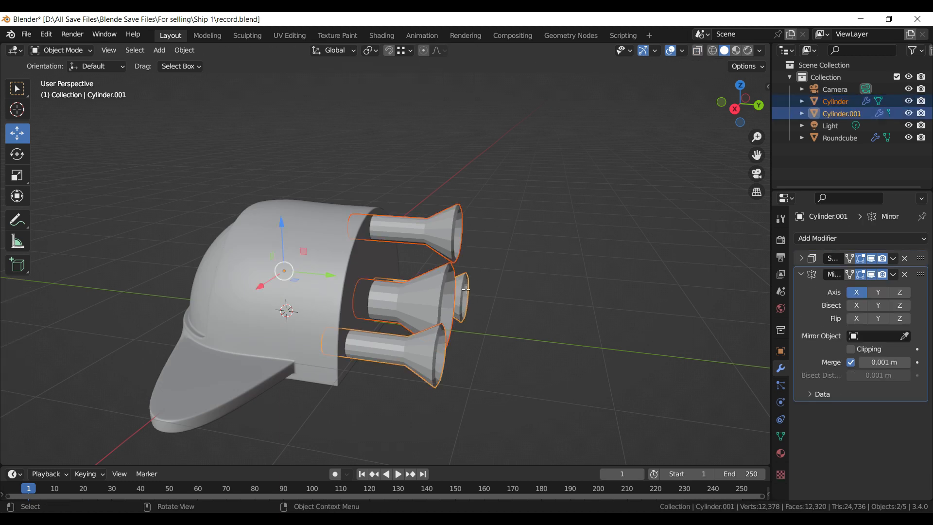
{"action": "key", "text": "Tab"}
{"action": "left_click", "coordinate": [475, 248]}
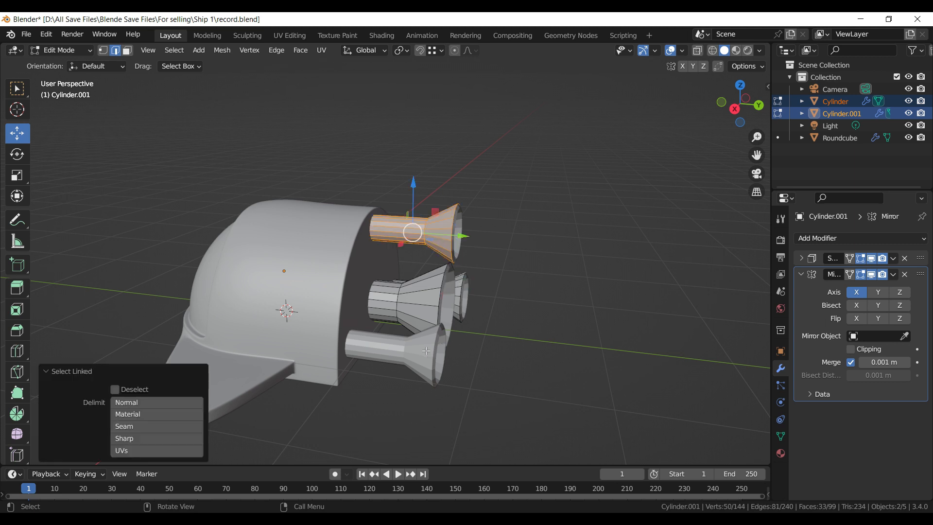
{"action": "key", "text": "l"}
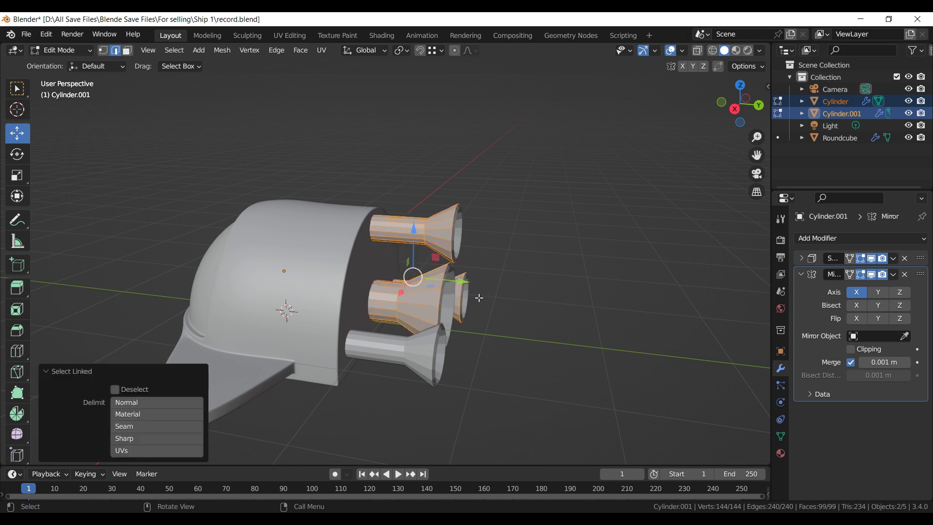
{"action": "left_click", "coordinate": [462, 291]}
{"action": "key", "text": "l"}
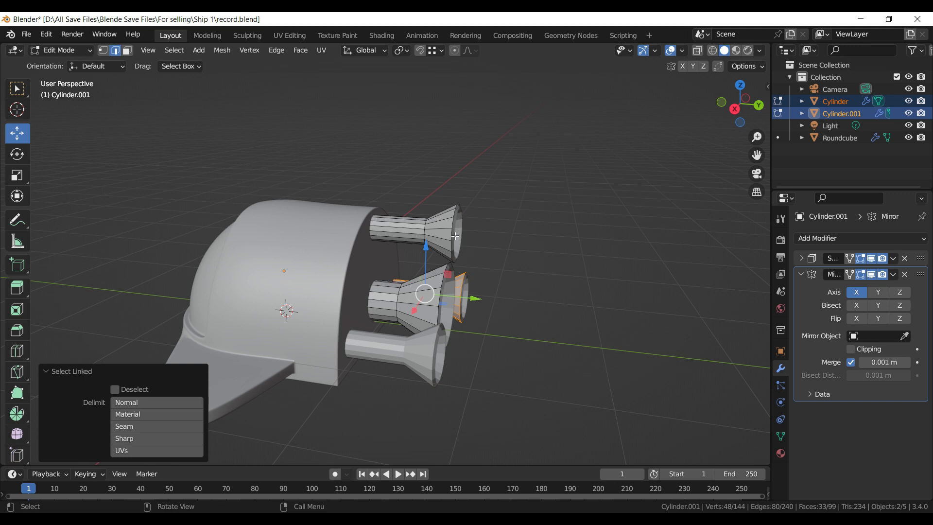
{"action": "key", "text": "l"}
{"action": "key", "text": "g"}
{"action": "key", "text": "y"}
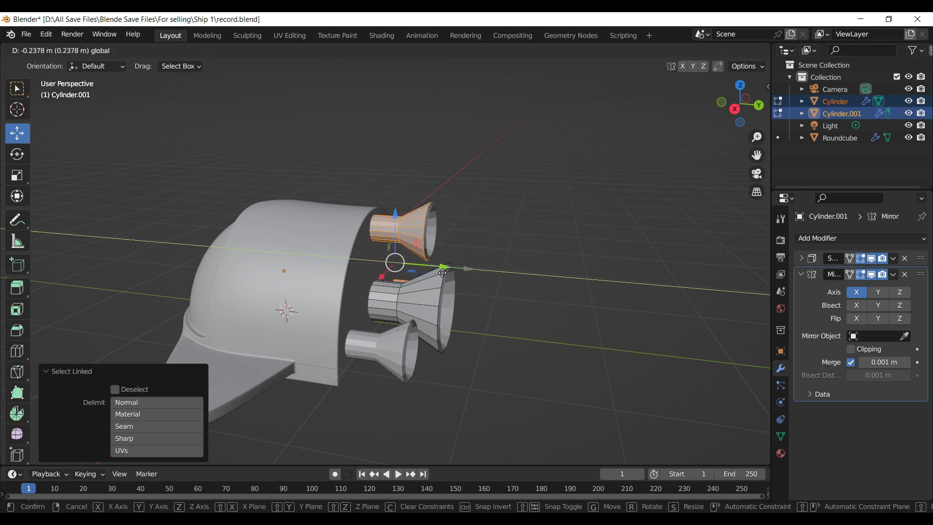
{"action": "left_click", "coordinate": [442, 272]}
- With both nozzle objects in Edit Mode, select the neck face loops of the upper and side small nozzles and fatten them by about 0.0368 m
{"action": "middle_click_drag", "start_coordinate": [477, 290], "coordinate": [511, 292]}
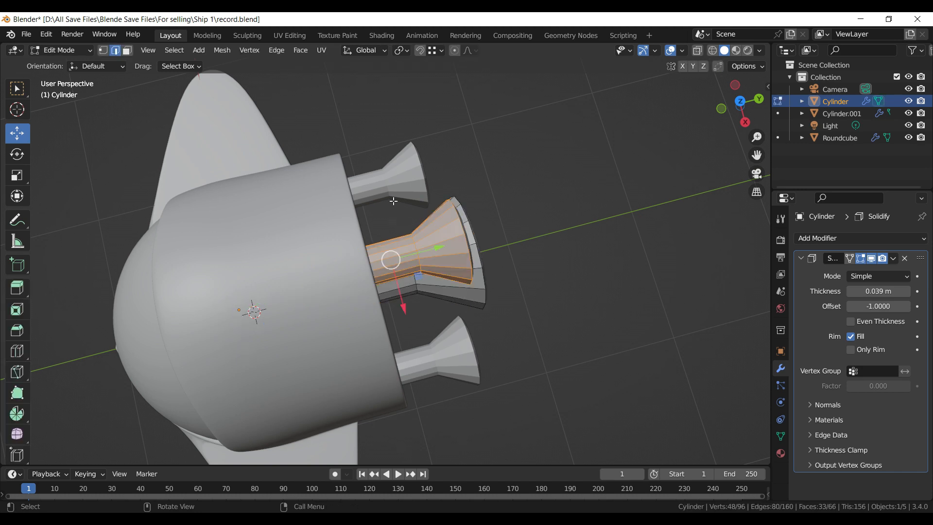
{"action": "key", "text": "Tab"}
{"action": "left_click", "coordinate": [392, 183], "text": "shift"}
{"action": "key", "text": "Tab"}
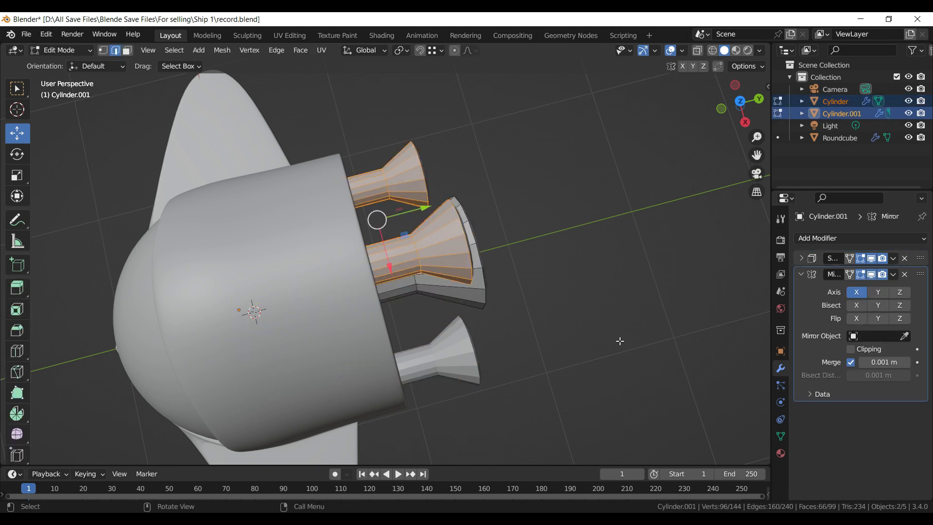
{"action": "left_click", "coordinate": [635, 330]}
{"action": "key", "text": "3"}
{"action": "left_click", "coordinate": [397, 263], "text": "alt"}
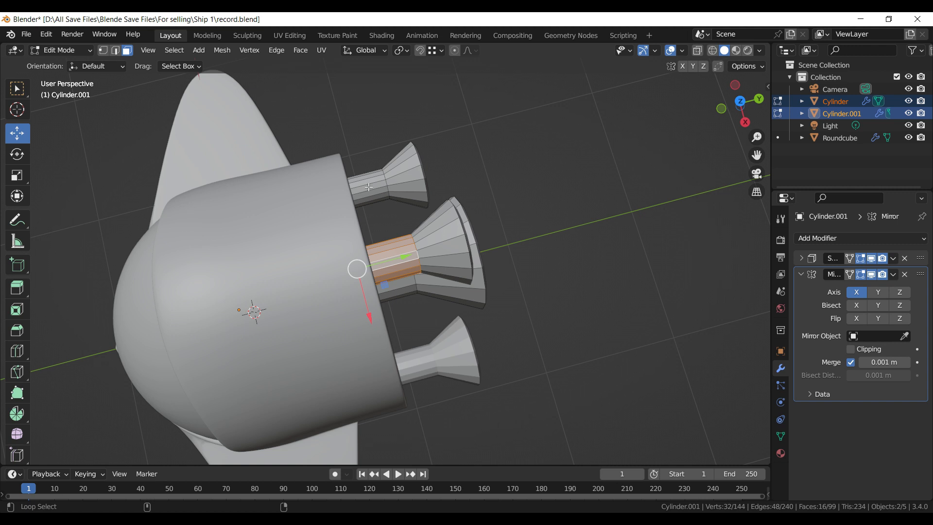
{"action": "left_click", "coordinate": [374, 200], "text": "alt+shift"}
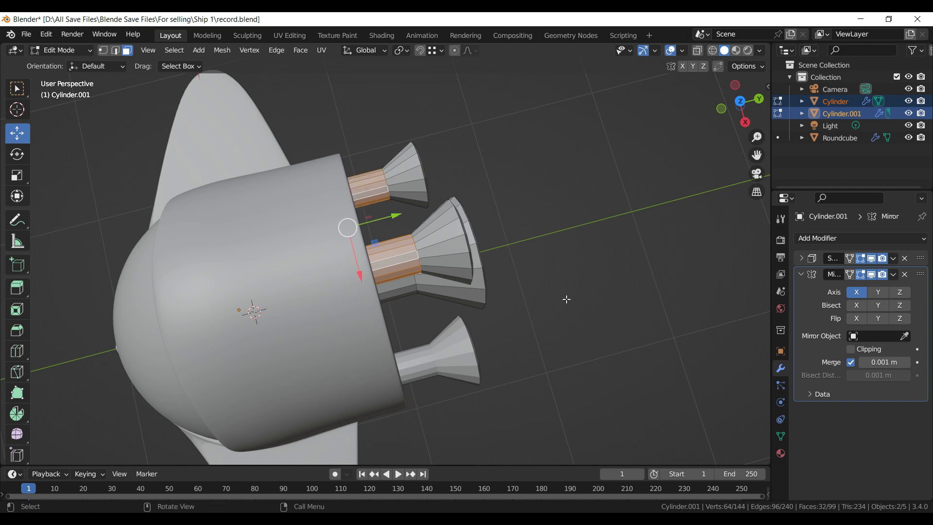
{"action": "key", "text": "alt+s"}
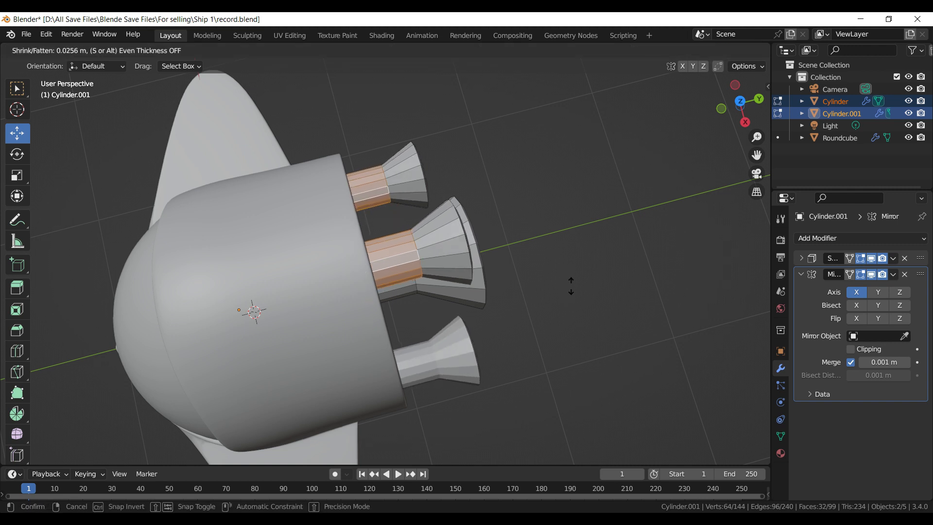
{"action": "left_click", "coordinate": [574, 282]}
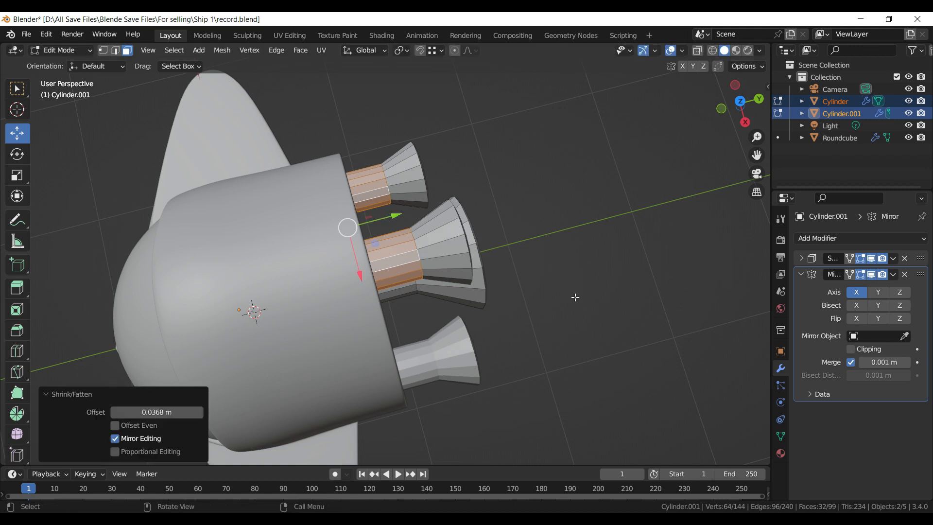
- Return to Object Mode, deselect everything, and save the file
{"action": "key", "text": "Tab"}
{"action": "left_click", "coordinate": [575, 330]}
{"action": "middle_click_drag", "start_coordinate": [575, 330], "coordinate": [531, 290]}
{"action": "key", "text": "ctrl+s"}
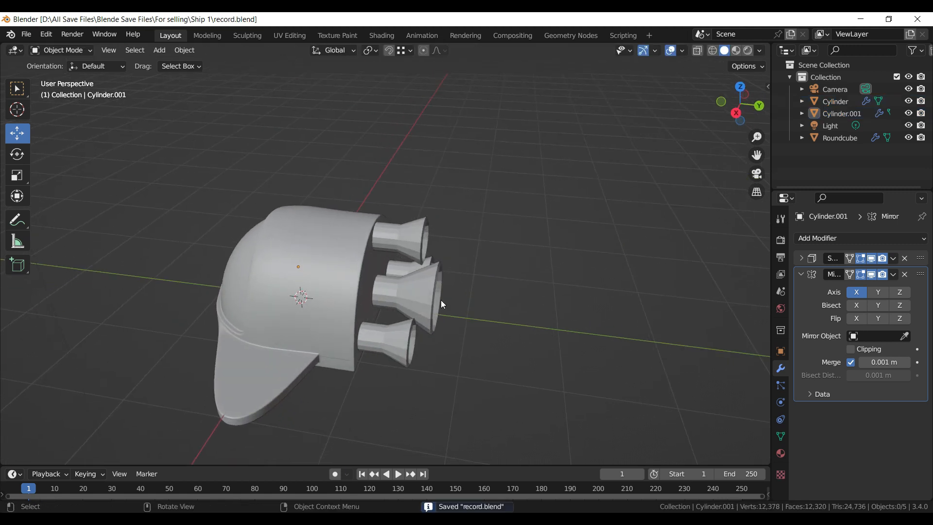
- Edit both nozzle objects together, move all nozzles slightly along Y toward the ship body, and save the file from Object Mode
{"action": "left_click", "coordinate": [441, 298]}
{"action": "left_click", "coordinate": [406, 355], "text": "shift"}
{"action": "key", "text": "Tab"}
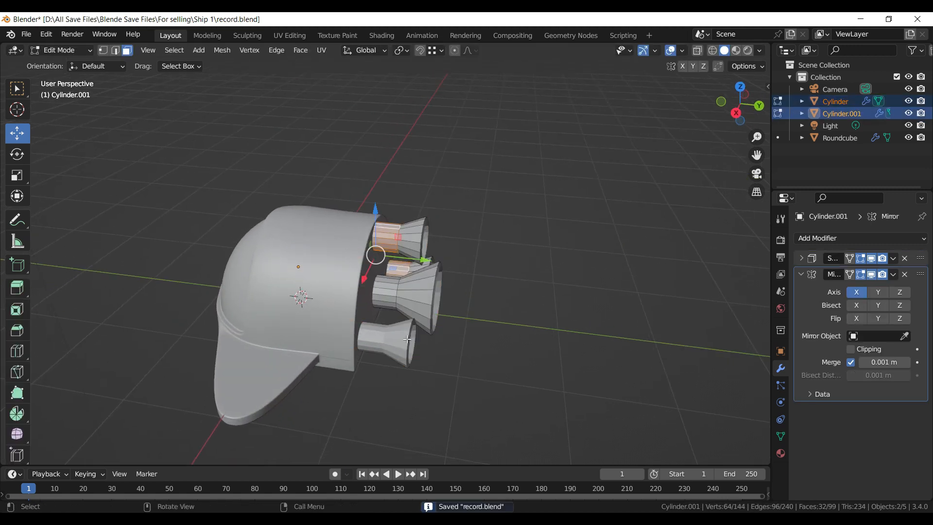
{"action": "left_click_drag", "start_coordinate": [445, 280], "coordinate": [439, 278]}
{"action": "key", "text": "Tab"}
{"action": "left_click", "coordinate": [499, 350]}
{"action": "middle_click_drag", "start_coordinate": [500, 351], "coordinate": [525, 366]}
{"action": "key", "text": "ctrl+s"}
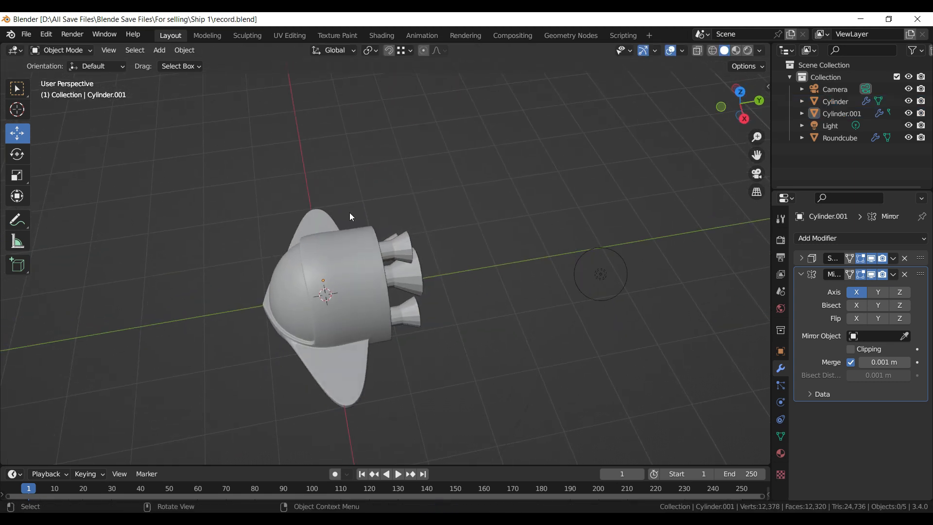
- Add a 2 m cube at the world origin and isolate it in local back view
{"action": "key", "text": "shift+a"}
{"action": "mouse_move", "coordinate": [349, 212]}
{"action": "left_click", "coordinate": [407, 225]}
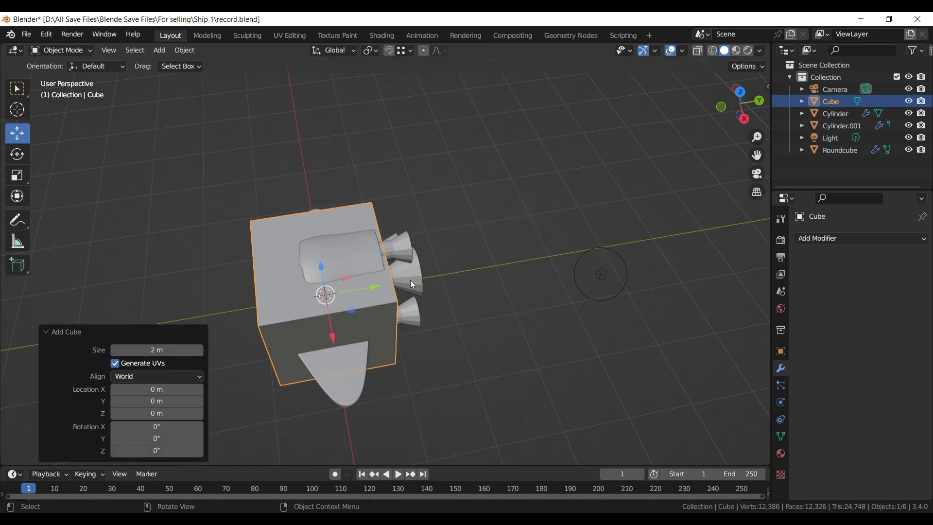
{"action": "key", "text": "KP_Divide"}
{"action": "key", "text": "ctrl+KP_1"}
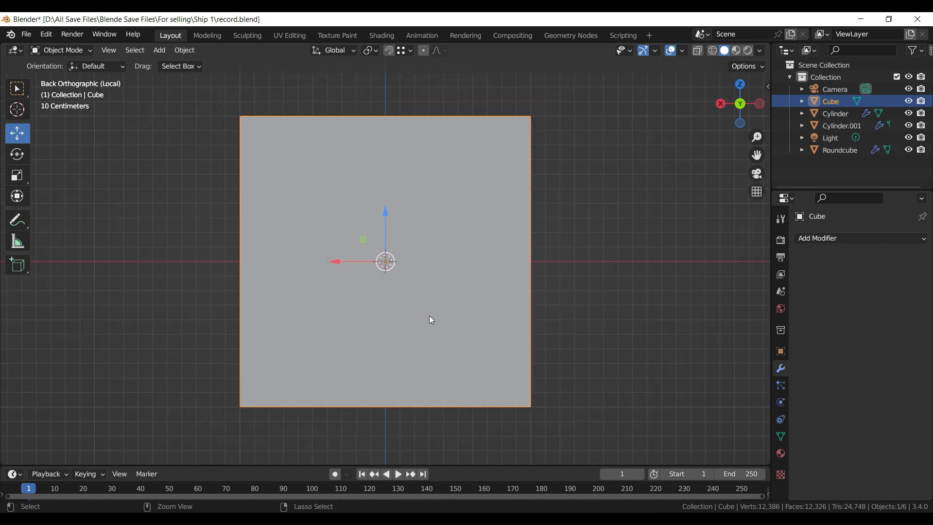
- Set snapping to Increment and move the cube's mesh up along Z in Edit Mode until its base meets the object origin
{"action": "key", "text": "Tab"}
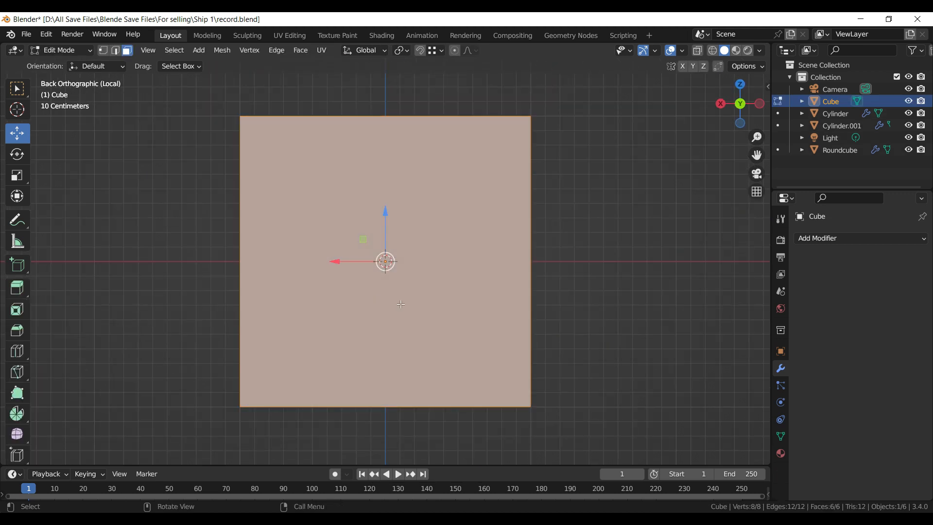
{"action": "scroll", "coordinate": [402, 304], "scroll_direction": "down", "scroll_amount": 4}
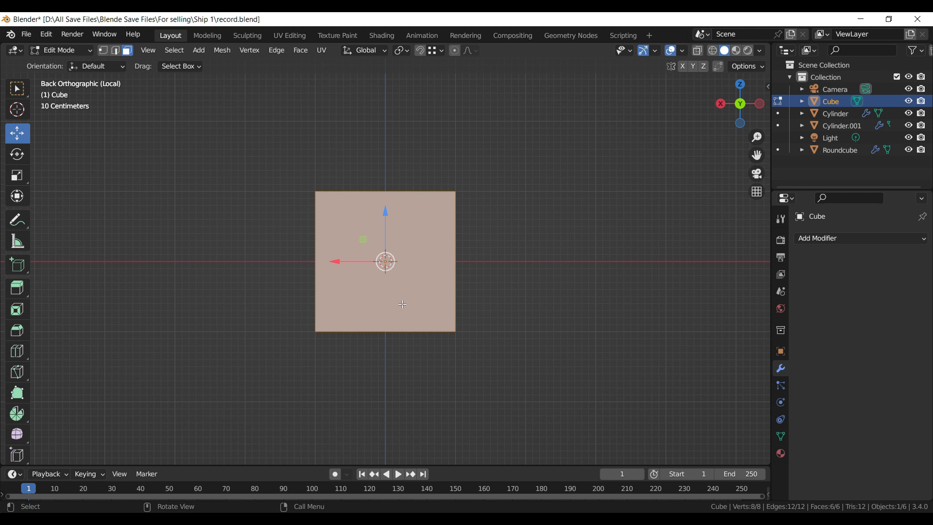
{"action": "left_click", "coordinate": [439, 53]}
{"action": "left_click", "coordinate": [398, 86]}
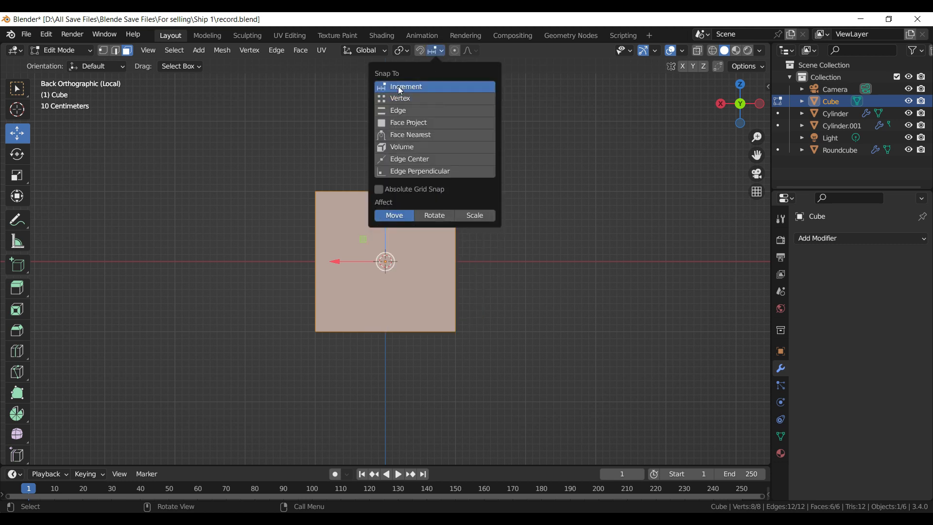
{"action": "left_click_drag", "start_coordinate": [384, 224], "coordinate": [392, 151], "text": "ctrl"}
{"action": "key", "text": "Tab"}
- Rotate the cube 90° about the global X axis
{"action": "scroll", "coordinate": [437, 292], "scroll_direction": "down", "scroll_amount": 3}
{"action": "middle_click_drag", "start_coordinate": [488, 246], "coordinate": [394, 333]}
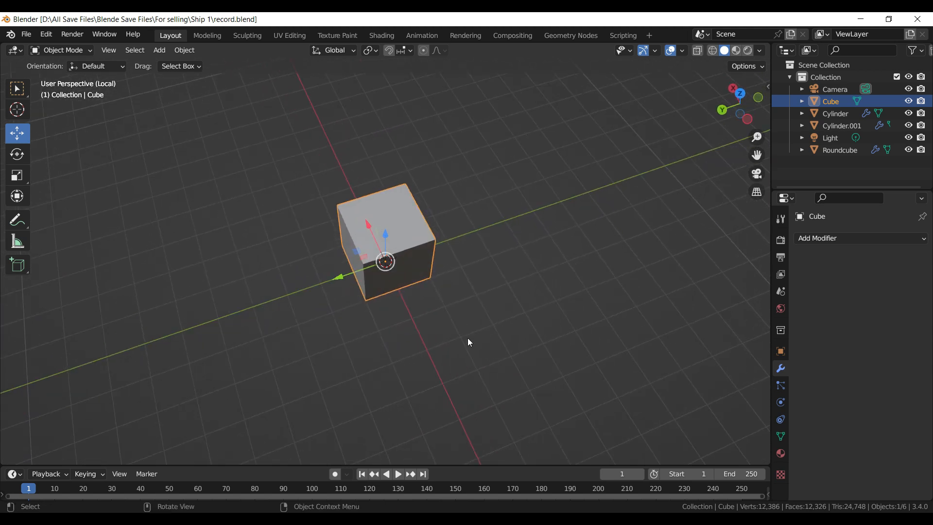
{"action": "type", "text": "rx9"}
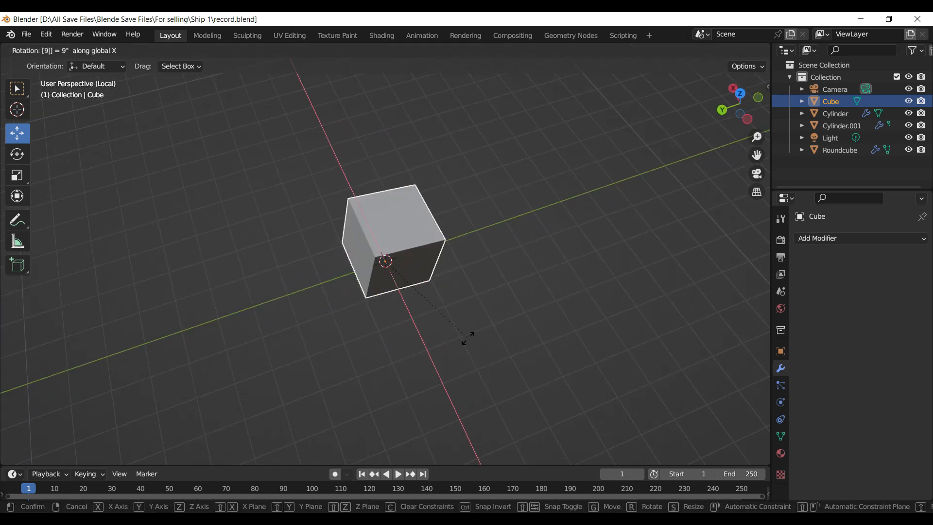
{"action": "type", "text": "0"}
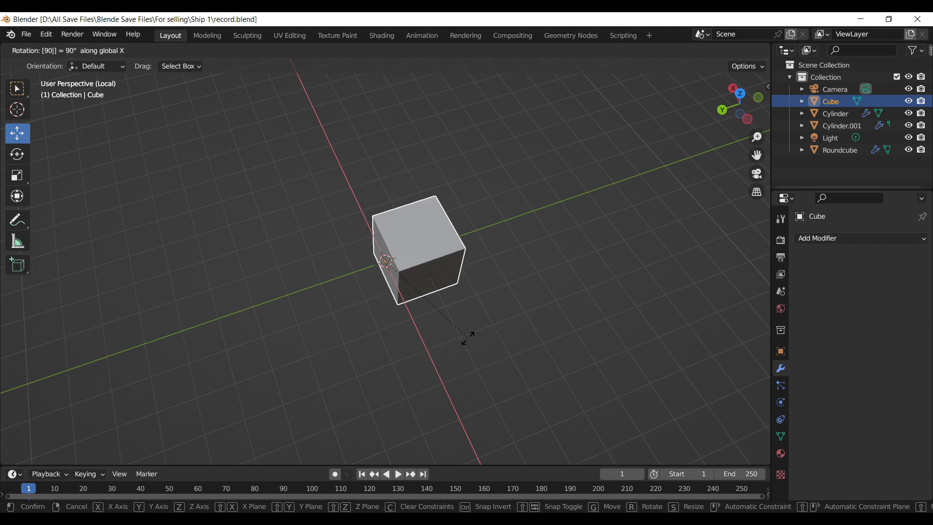
{"action": "left_click", "coordinate": [468, 338]}
- Scale the cube by 6 along the global Y axis to form a long bar
{"action": "scroll", "coordinate": [440, 334], "scroll_direction": "down", "scroll_amount": 2}
{"action": "middle_click_drag", "start_coordinate": [440, 333], "coordinate": [537, 336], "text": "shift"}
{"action": "key", "text": "s"}
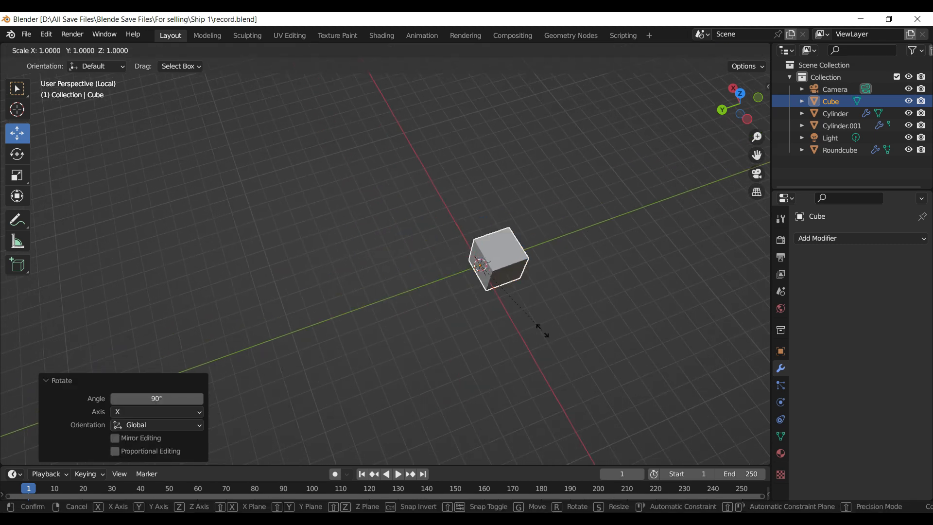
{"action": "type", "text": "y6"}
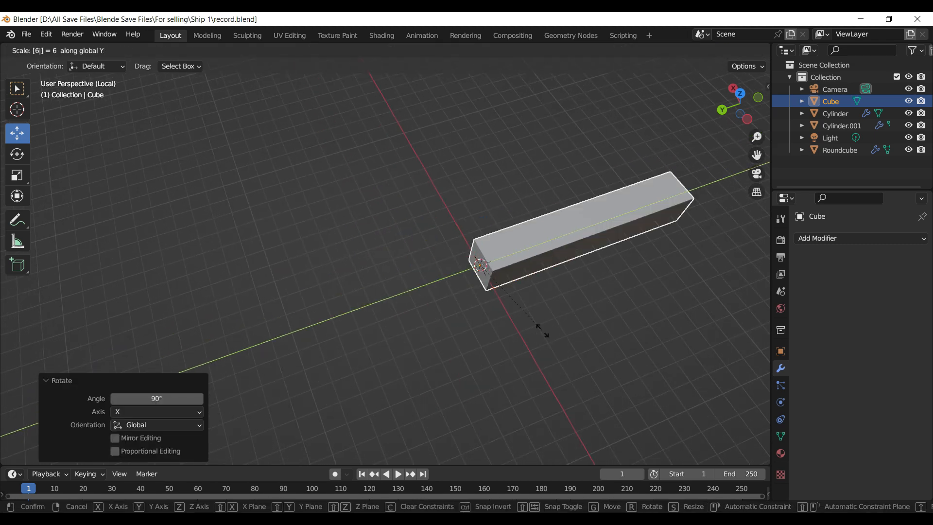
{"action": "key", "text": "Return"}
{"action": "middle_click_drag", "start_coordinate": [613, 336], "coordinate": [460, 308], "text": "shift"}
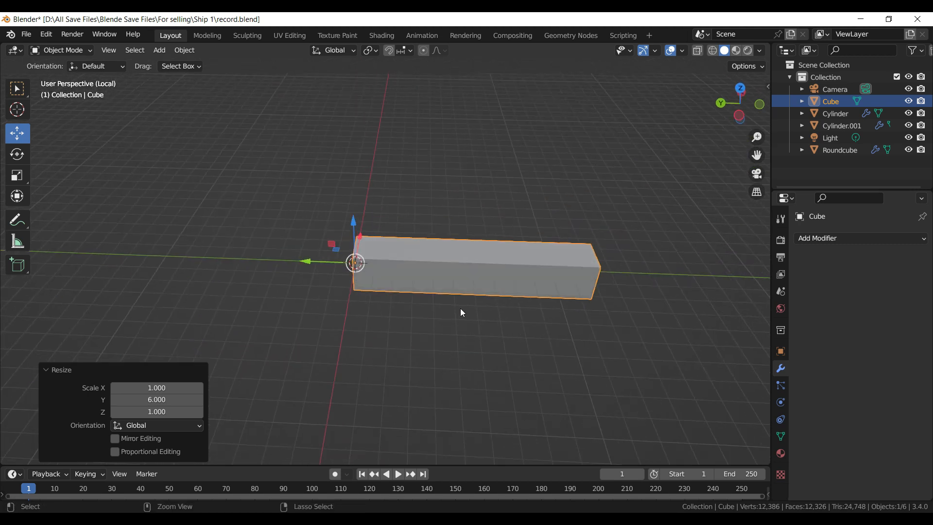
- Save the ship file record.blend
{"action": "scroll", "coordinate": [501, 331], "scroll_direction": "up", "scroll_amount": 3}
{"action": "key", "text": "ctrl+s"}
{"action": "middle_click_drag", "start_coordinate": [557, 343], "coordinate": [513, 336], "text": "shift"}
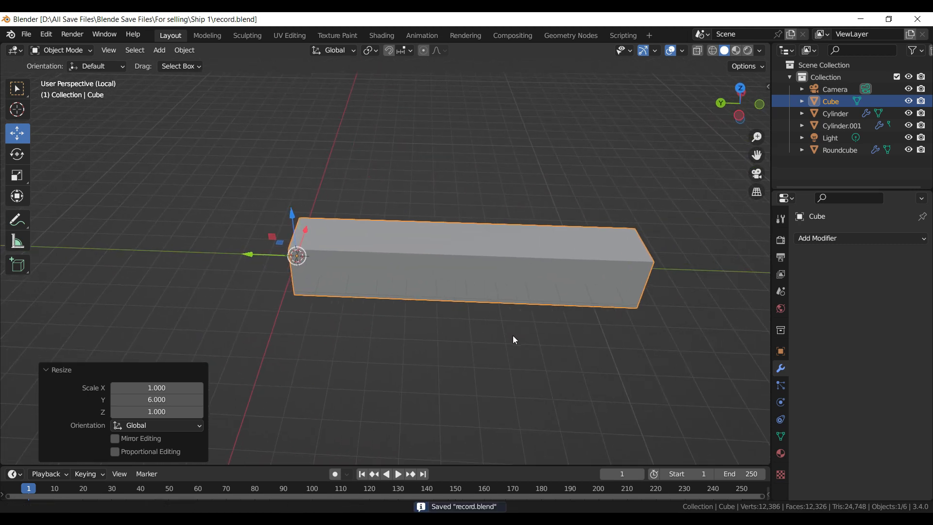
- Switch to the Shading workspace with Rendered viewport shading and isolate the long bar in local view
{"action": "left_click", "coordinate": [388, 36]}
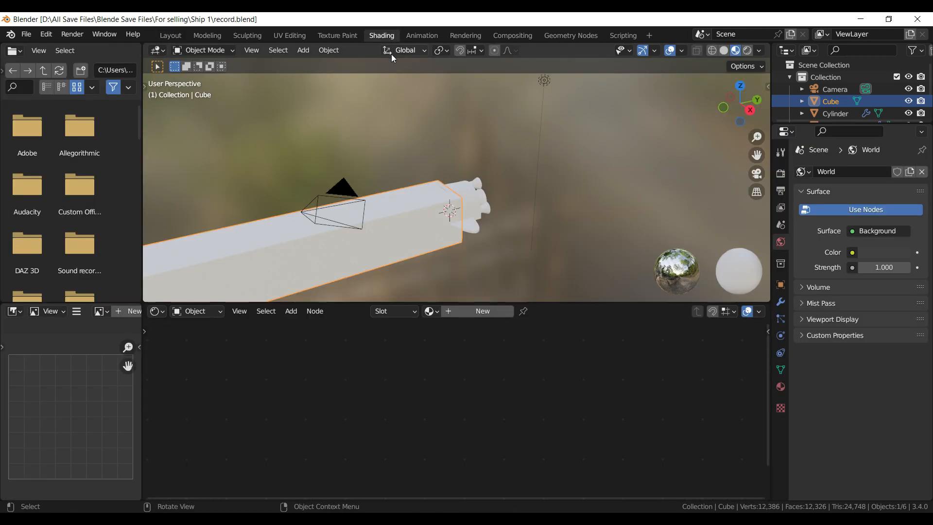
{"action": "left_click", "coordinate": [749, 51]}
{"action": "key", "text": "KP_Divide"}
{"action": "mouse_move", "coordinate": [478, 248]}
{"action": "middle_mouse_down"}
{"action": "mouse_move", "coordinate": [597, 201]}
{"action": "mouse_move", "coordinate": [610, 209]}
{"action": "middle_mouse_up"}
- Create a new material for the bar and delete its Principled BSDF node
{"action": "left_click", "coordinate": [488, 314]}
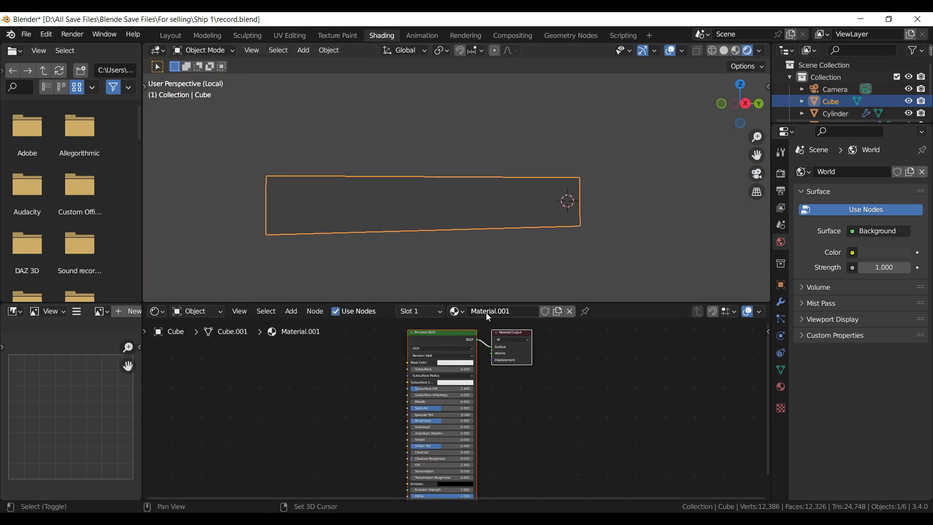
{"action": "left_click", "coordinate": [453, 333]}
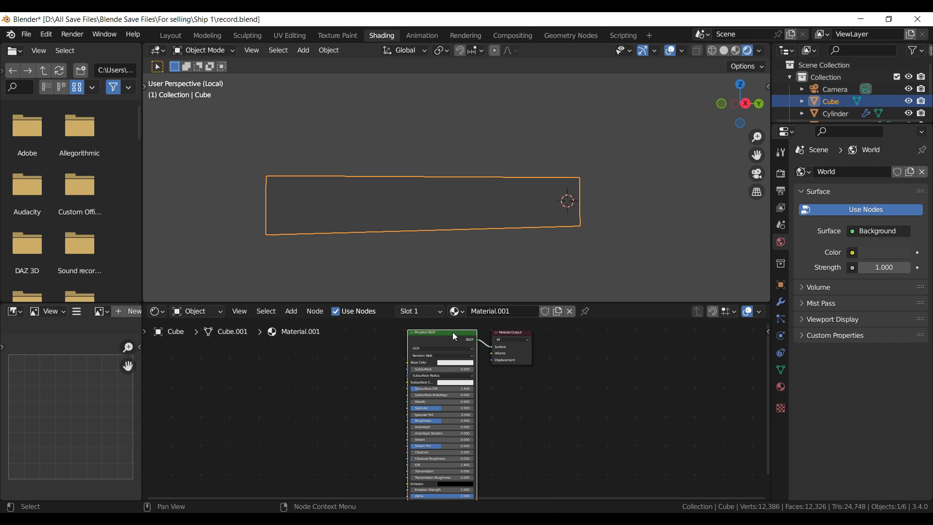
{"action": "key", "text": "x"}
- Add a Principled Volume node beside the Material Output node
{"action": "key", "text": "shift+a"}
{"action": "left_click", "coordinate": [414, 378]}
{"action": "type", "text": "volu"}
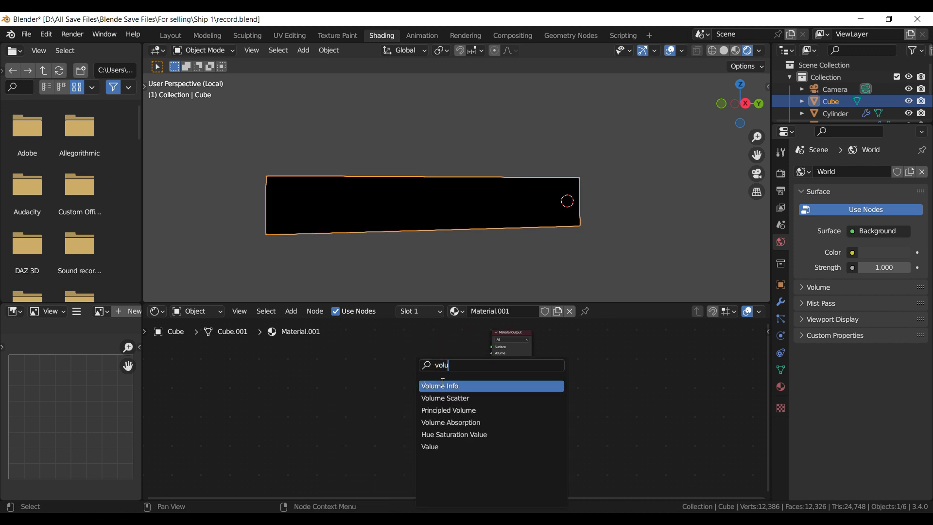
{"action": "left_click", "coordinate": [443, 410]}
{"action": "left_click", "coordinate": [439, 386]}
{"action": "left_click", "coordinate": [334, 383]}
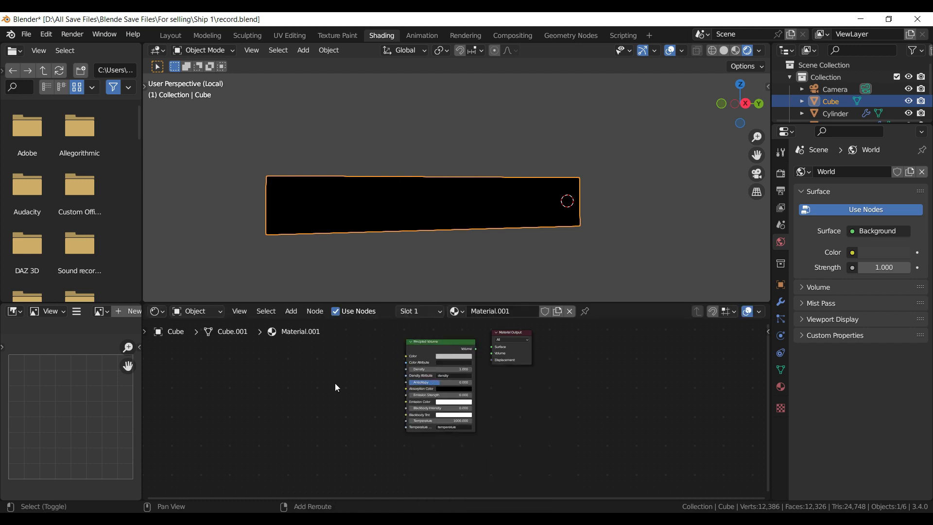
- Add a ColorRamp node before the Principled Volume node
{"action": "key", "text": "shift+a"}
{"action": "type", "text": "s"}
{"action": "type", "text": "color"}
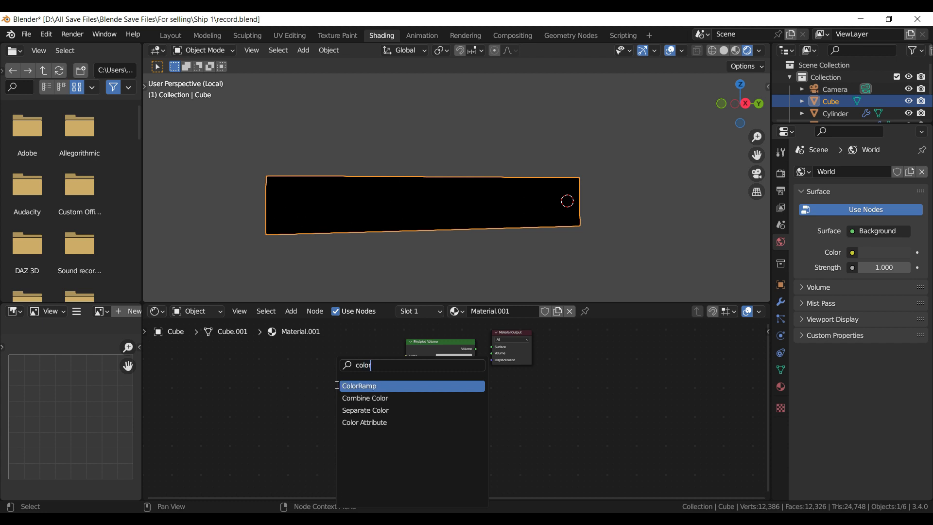
{"action": "key", "text": "Return"}
{"action": "left_click", "coordinate": [316, 365]}
{"action": "middle_click_drag", "start_coordinate": [244, 399], "coordinate": [372, 434]}
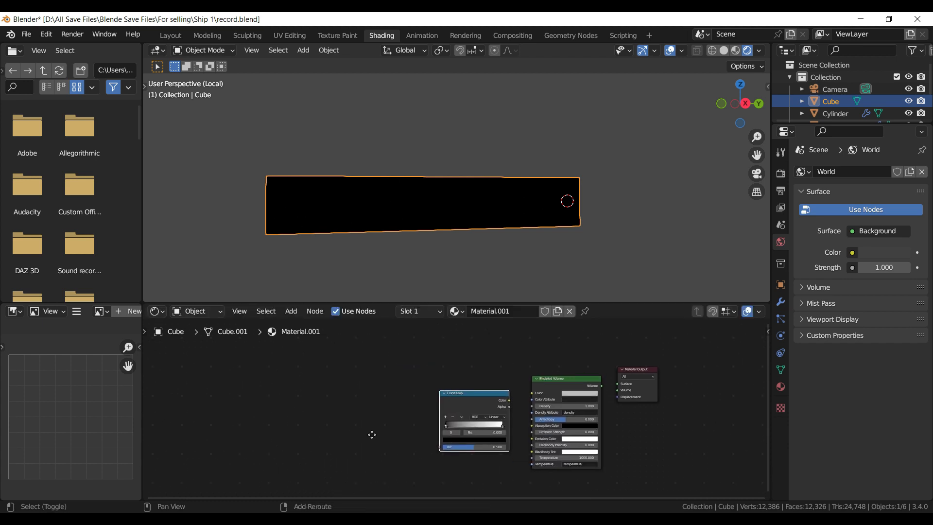
- Add a Gradient Texture node before the ColorRamp node
{"action": "key", "text": "shift+a"}
{"action": "key", "text": "s"}
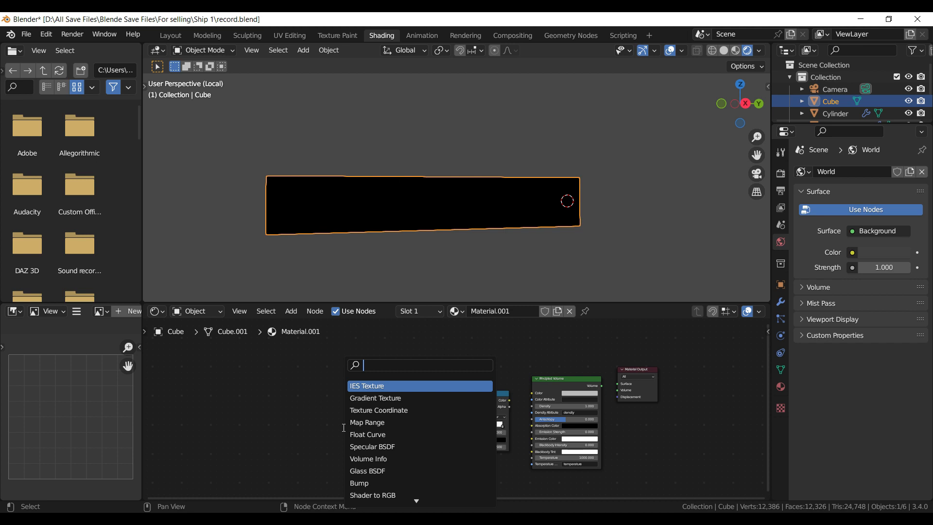
{"action": "type", "text": "gra"}
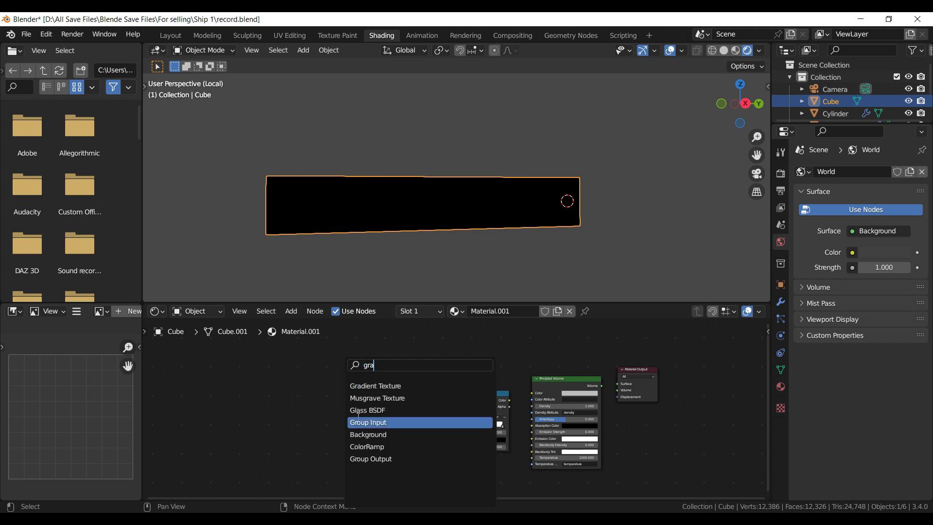
{"action": "left_click", "coordinate": [376, 386]}
{"action": "left_click", "coordinate": [394, 400]}
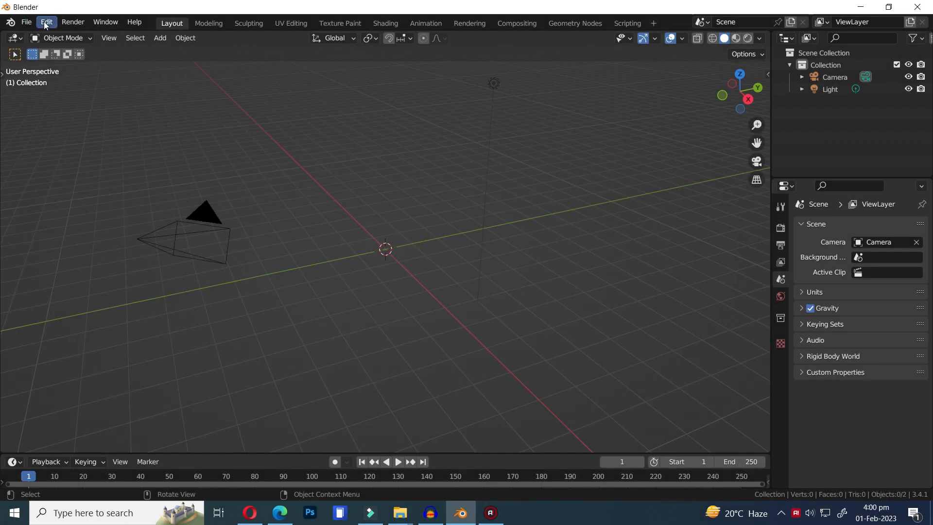
- Open the Blender preferences and search the add-ons for "node"
{"action": "left_click", "coordinate": [44, 21]}
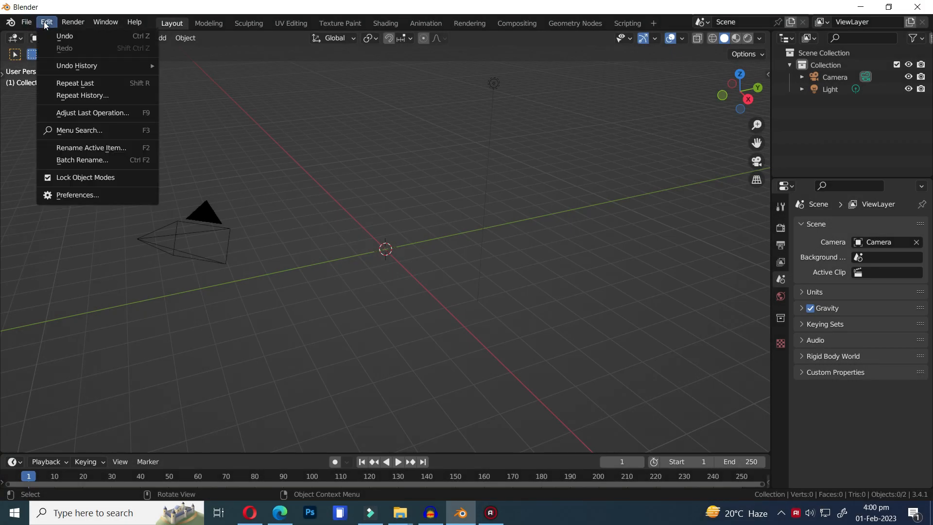
{"action": "left_click", "coordinate": [71, 193]}
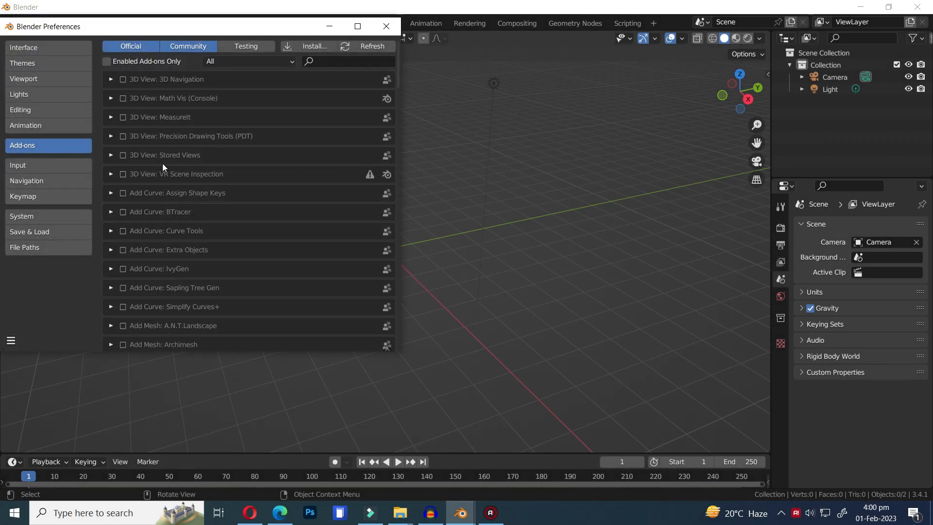
{"action": "left_click", "coordinate": [308, 64]}
{"action": "type", "text": "node"}
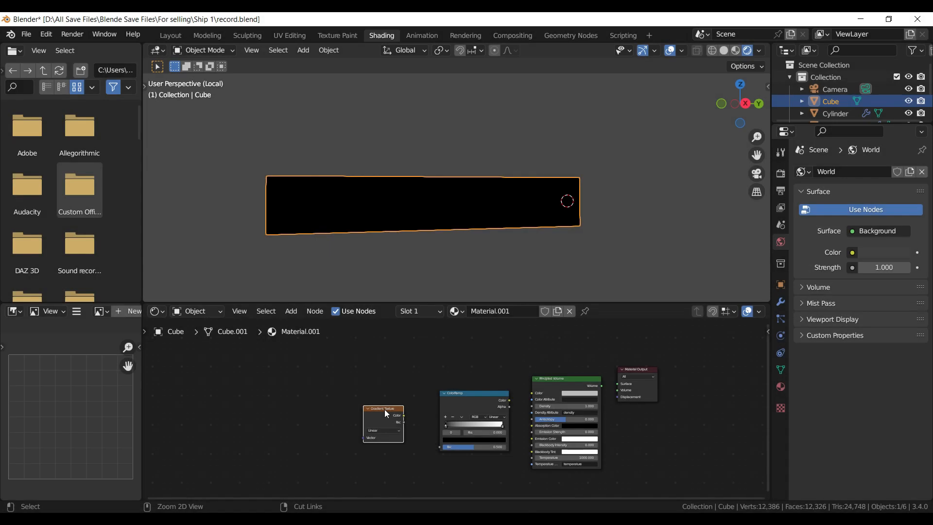
- Add connected Texture Coordinate and Mapping nodes to the Gradient Texture node and save the file
{"action": "key", "text": "ctrl+t"}
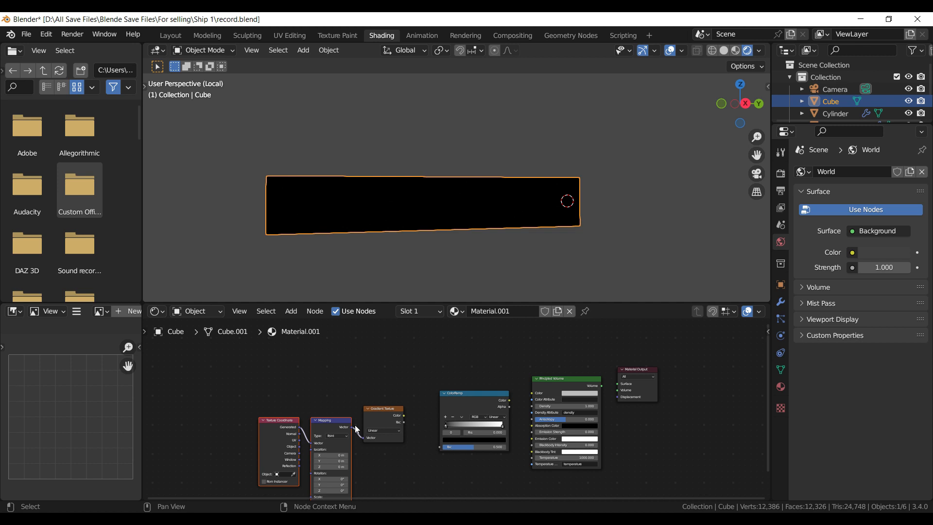
{"action": "key", "text": "ctrl+s"}
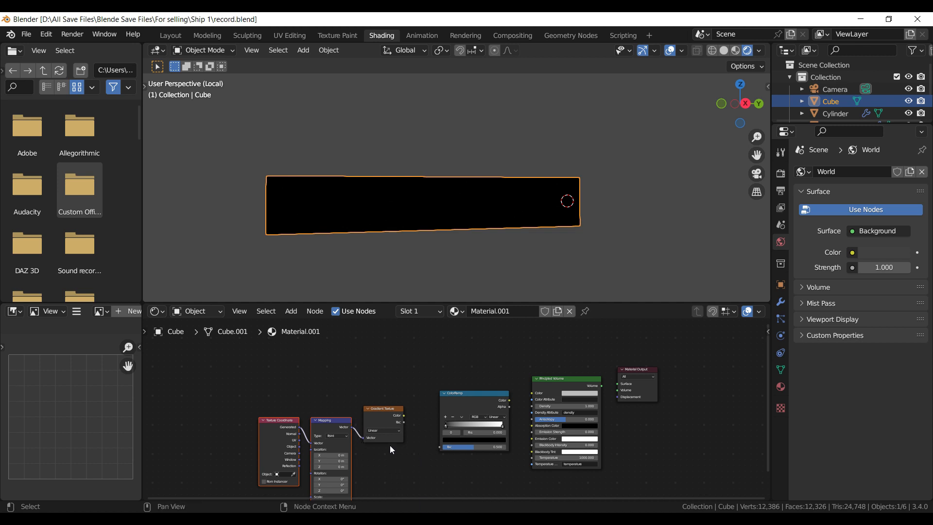
- Preview the Gradient Texture node's output on the cube and view the cube from an angle
{"action": "scroll", "coordinate": [458, 454], "scroll_direction": "up", "scroll_amount": 5}
{"action": "left_click", "coordinate": [360, 412], "text": "ctrl+shift"}
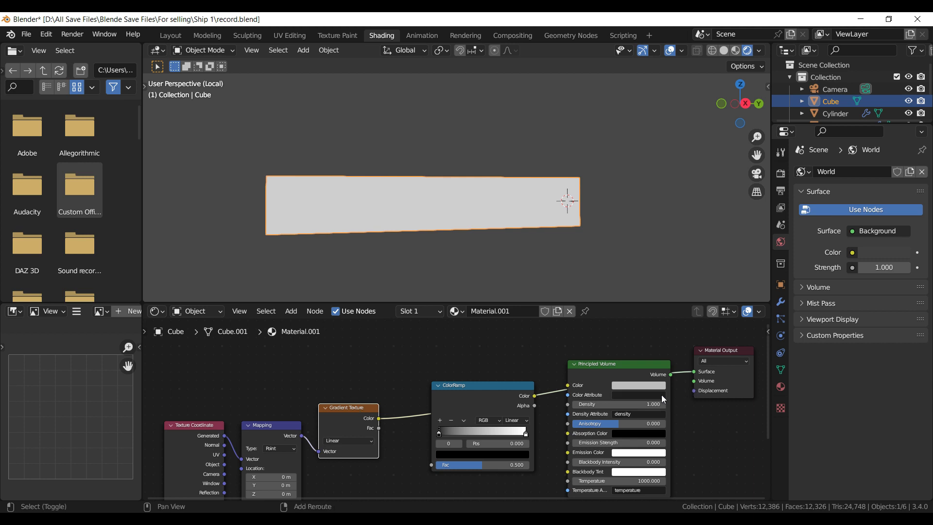
{"action": "middle_click_drag", "start_coordinate": [381, 445], "coordinate": [517, 366]}
{"action": "middle_click_drag", "start_coordinate": [628, 235], "coordinate": [508, 253]}
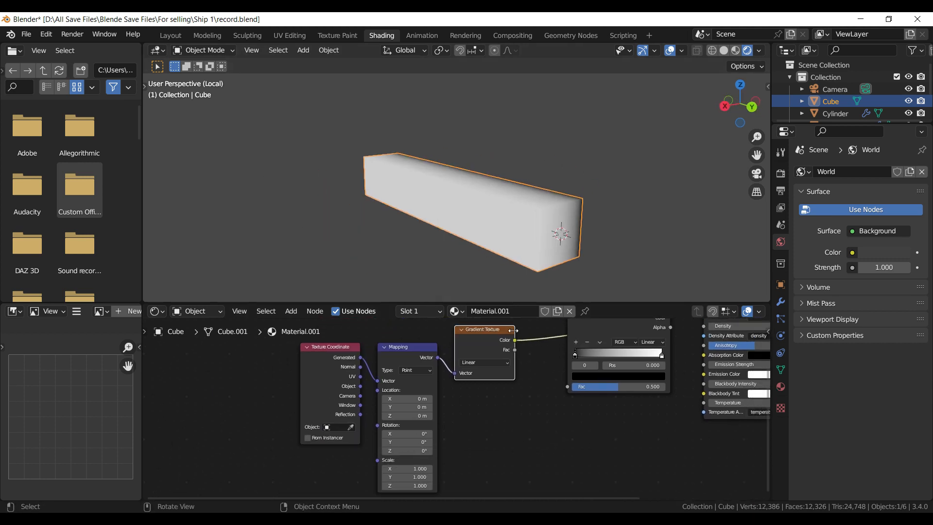
- Set the Gradient Texture type to Spherical and view the cube from the back in orthographic view
{"action": "scroll", "coordinate": [500, 411], "scroll_direction": "up", "scroll_amount": 2}
{"action": "left_click", "coordinate": [512, 350]}
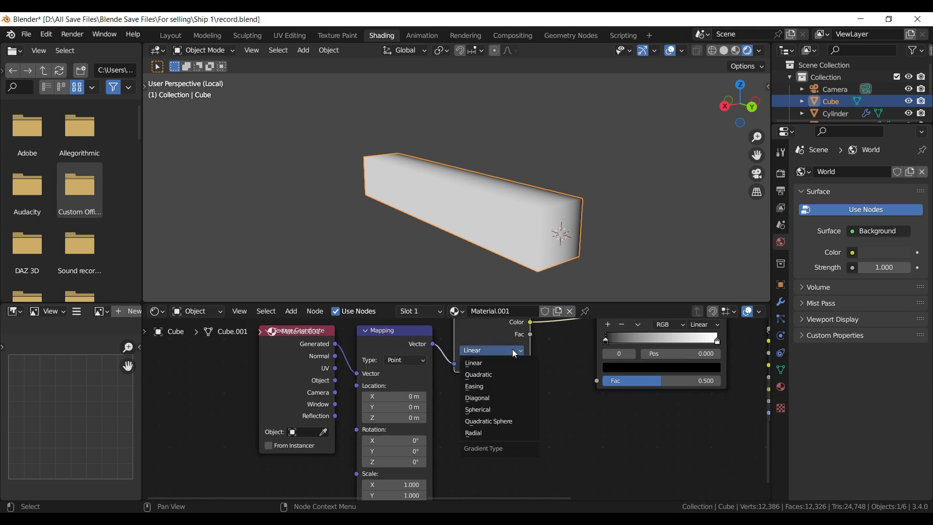
{"action": "left_click", "coordinate": [481, 413]}
{"action": "scroll", "coordinate": [603, 229], "scroll_direction": "up", "scroll_amount": 1}
{"action": "middle_click_drag", "start_coordinate": [603, 229], "coordinate": [510, 224]}
{"action": "scroll", "coordinate": [424, 407], "scroll_direction": "down", "scroll_amount": 2}
{"action": "key", "text": "KP_3"}
{"action": "key", "text": "ctrl+KP_1"}
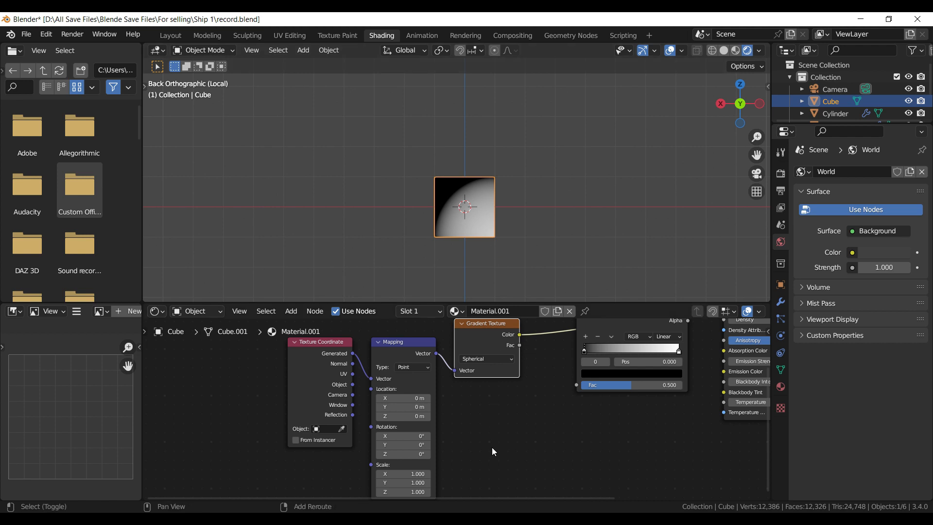
- Set the Mapping node's X and Y scale to 2
{"action": "middle_click_drag", "start_coordinate": [492, 447], "coordinate": [519, 394]}
{"action": "scroll", "coordinate": [463, 454], "scroll_direction": "up", "scroll_amount": 1}
{"action": "scroll", "coordinate": [454, 455], "scroll_direction": "up", "scroll_amount": 2}
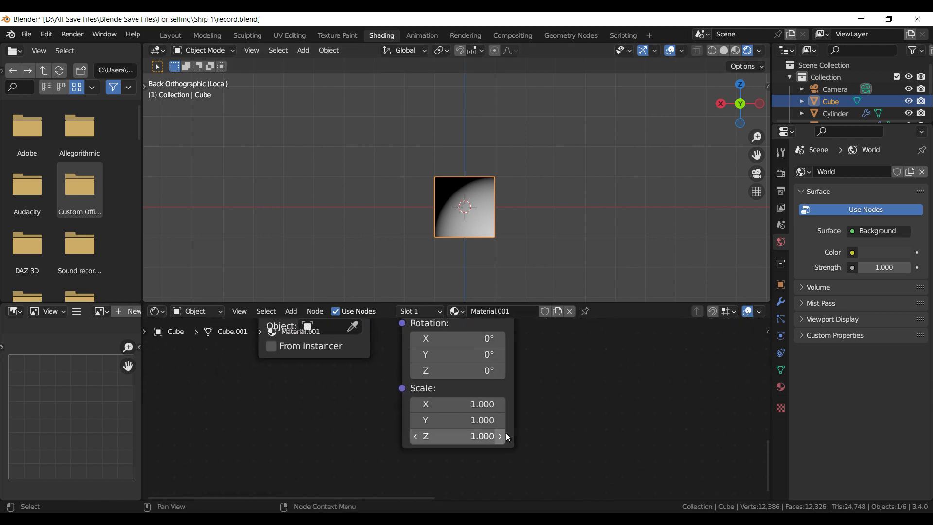
{"action": "scroll", "coordinate": [506, 433], "scroll_direction": "up", "scroll_amount": 2}
{"action": "mouse_move", "coordinate": [496, 398]}
{"action": "left_mouse_down"}
{"action": "mouse_move", "coordinate": [539, 398]}
{"action": "mouse_move", "coordinate": [399, 405]}
{"action": "left_mouse_up"}
{"action": "left_click", "coordinate": [492, 402]}
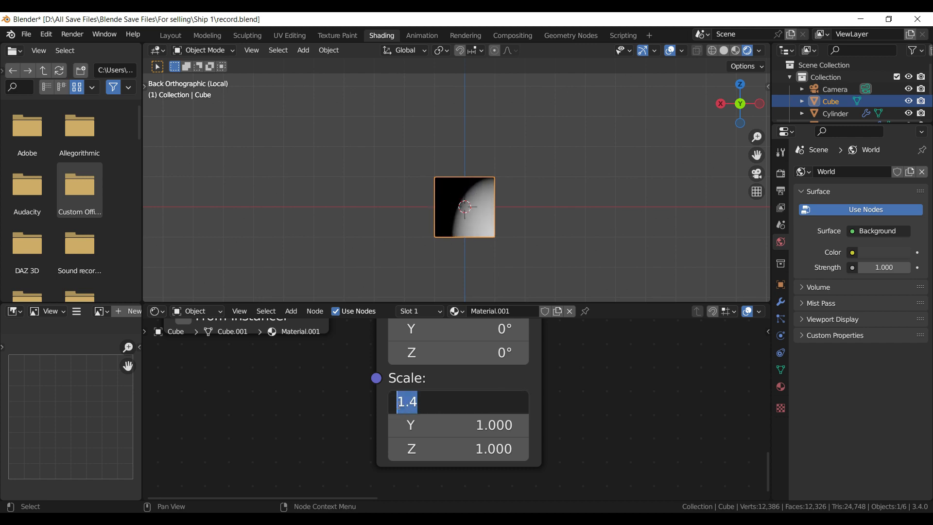
{"action": "type", "text": "2"}
{"action": "key", "text": "Return"}
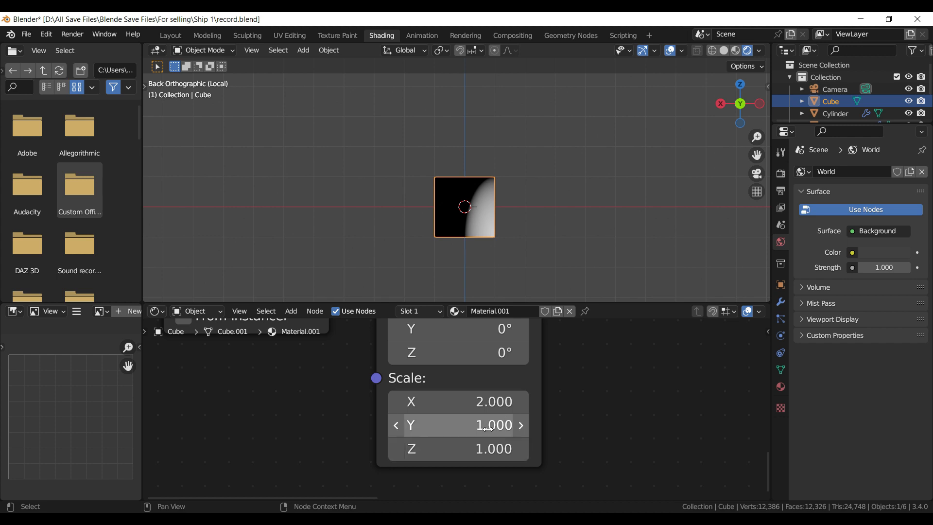
{"action": "left_click", "coordinate": [488, 426]}
{"action": "type", "text": "2"}
{"action": "key", "text": "Return"}
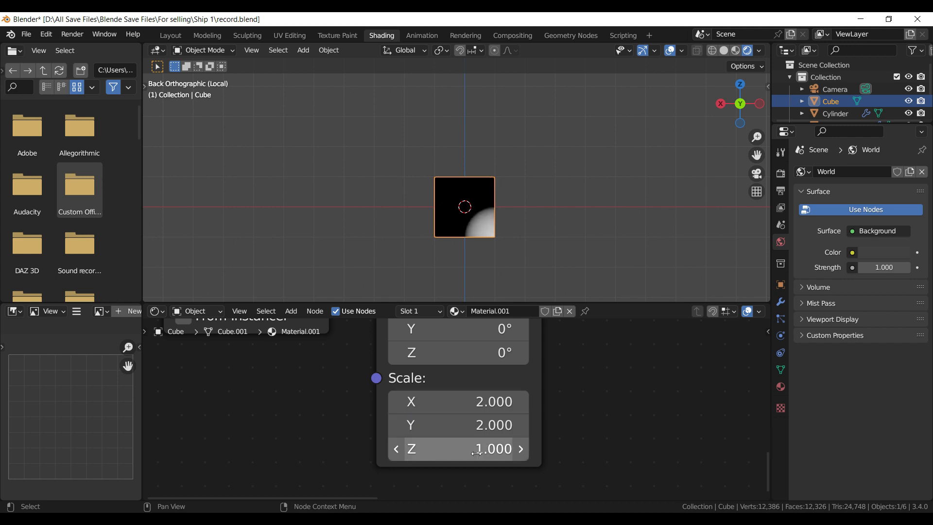
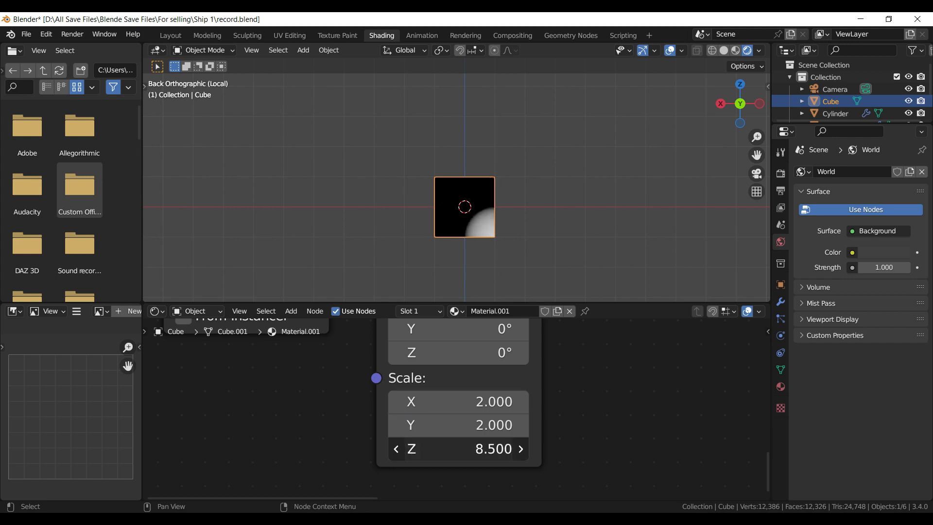
- Set the Mapping node's X and Y location to -1 m
{"action": "scroll", "coordinate": [535, 389], "scroll_direction": "down", "scroll_amount": 2}
{"action": "middle_click_drag", "start_coordinate": [538, 386], "coordinate": [534, 486]}
{"action": "left_click", "coordinate": [465, 381]}
{"action": "type", "text": "-1"}
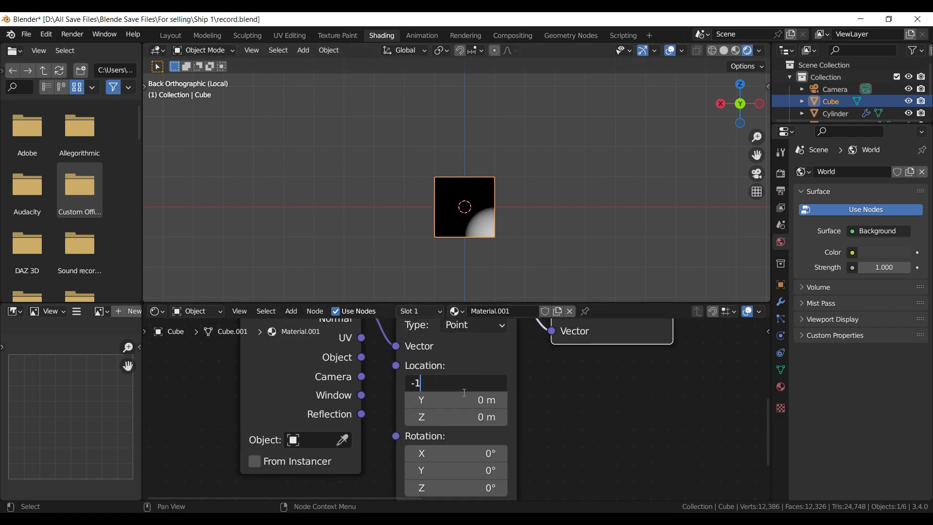
{"action": "key", "text": "Return"}
{"action": "left_click", "coordinate": [466, 402]}
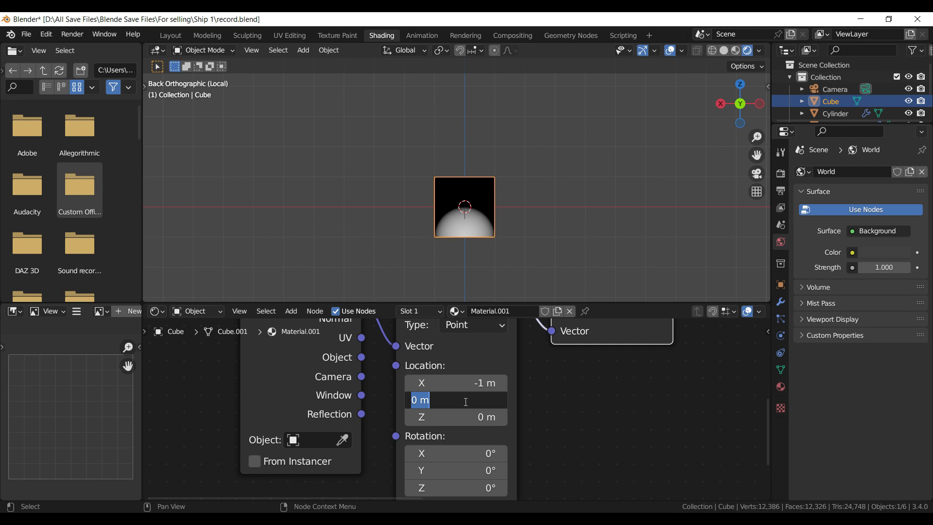
{"action": "type", "text": "-1"}
{"action": "key", "text": "Return"}
- Set the Mapping node's Z scale to 0.7 and make it negative, giving -0.7
{"action": "scroll", "coordinate": [518, 444], "scroll_direction": "down", "scroll_amount": 3}
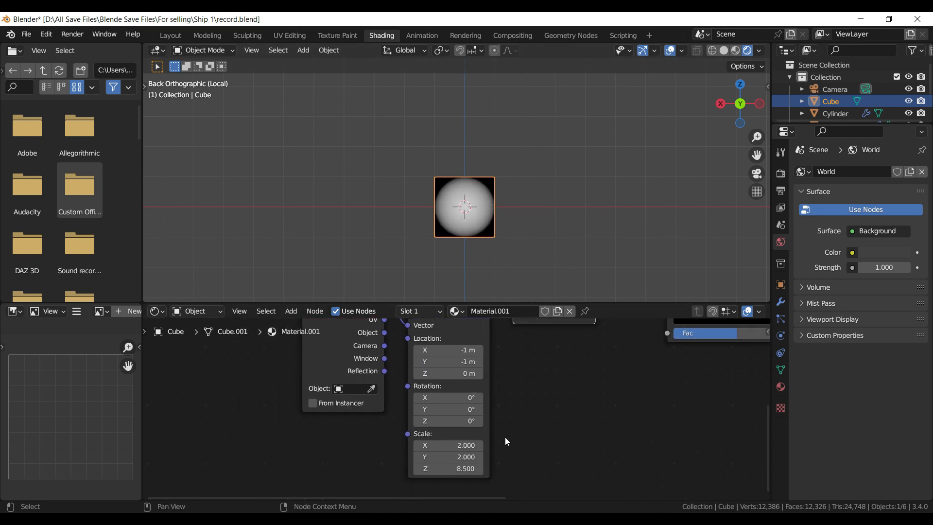
{"action": "middle_click_drag", "start_coordinate": [515, 214], "coordinate": [423, 234]}
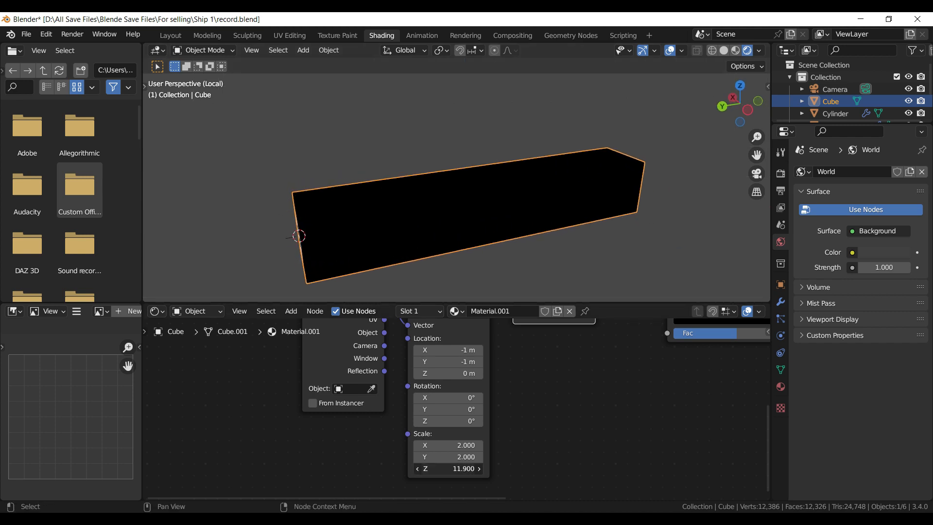
{"action": "left_click", "coordinate": [450, 470]}
{"action": "type", "text": ".7"}
{"action": "key", "text": "Return"}
{"action": "middle_click_drag", "start_coordinate": [346, 191], "coordinate": [498, 184]}
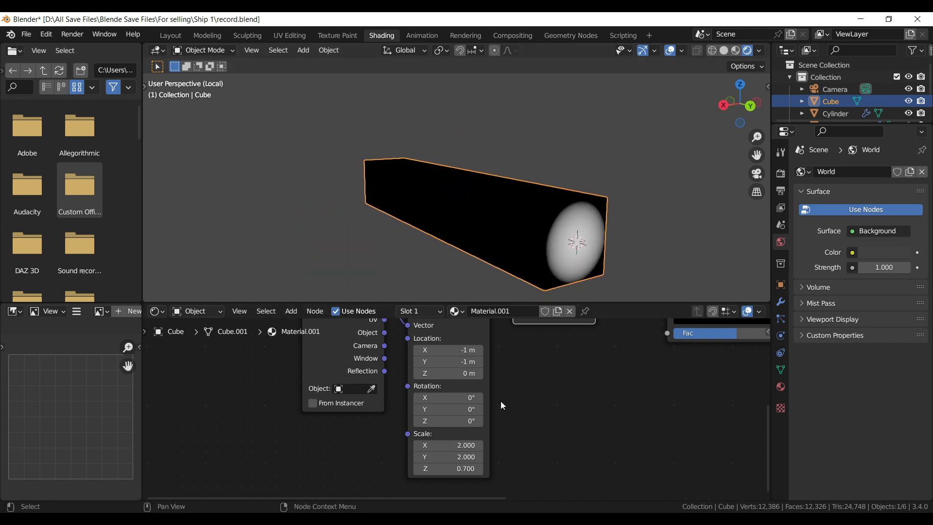
{"action": "left_click", "coordinate": [461, 469]}
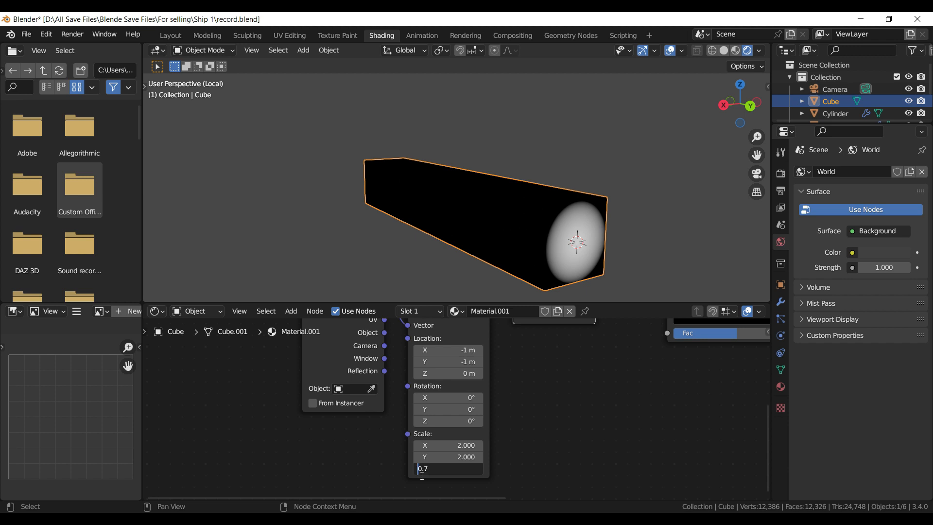
{"action": "type", "text": "-"}
{"action": "key", "text": "Return"}
- Connect the Gradient Texture's Color to the Principled Volume's Emission Strength, and the Principled Volume to the Material Output's Volume input
{"action": "scroll", "coordinate": [508, 427], "scroll_direction": "down", "scroll_amount": 8}
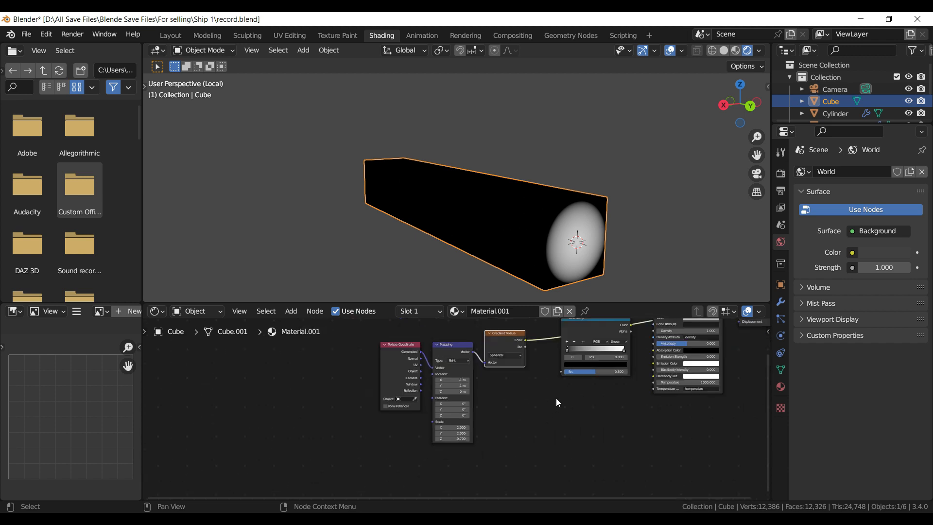
{"action": "middle_click_drag", "start_coordinate": [556, 398], "coordinate": [433, 440]}
{"action": "scroll", "coordinate": [433, 439], "scroll_direction": "up", "scroll_amount": 2}
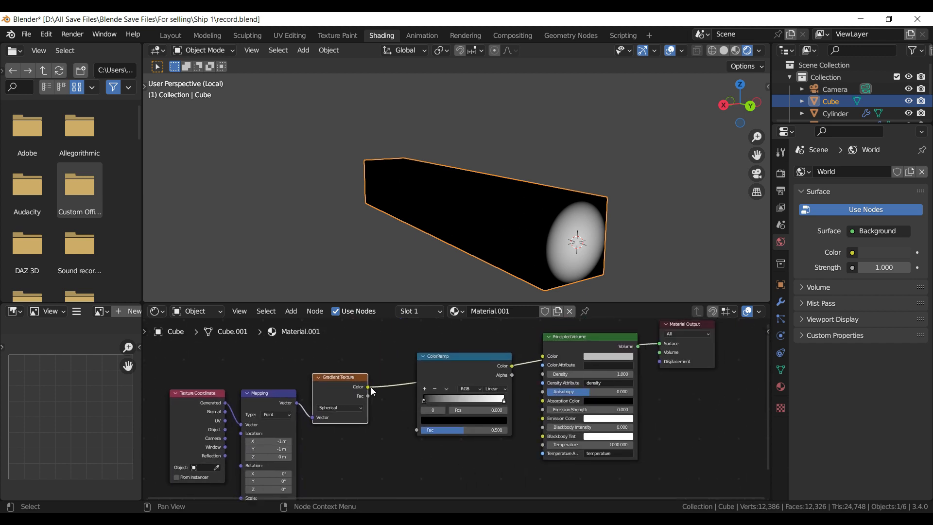
{"action": "left_click_drag", "start_coordinate": [369, 387], "coordinate": [544, 410]}
{"action": "mouse_move", "coordinate": [638, 346]}
{"action": "left_mouse_down"}
{"action": "mouse_move", "coordinate": [660, 352]}
{"action": "mouse_move", "coordinate": [644, 341]}
{"action": "left_mouse_up"}
{"action": "middle_click_drag", "start_coordinate": [642, 250], "coordinate": [493, 247]}
{"action": "scroll", "coordinate": [352, 427], "scroll_direction": "down", "scroll_amount": 1}
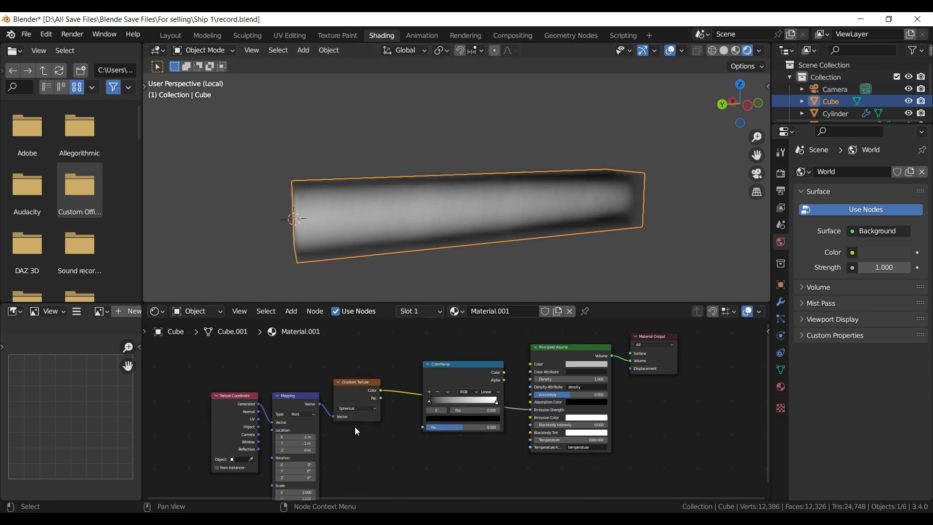
- Adjust the Mapping node's Z scale to -0.93 to taper the glow along the cube
{"action": "scroll", "coordinate": [356, 431], "scroll_direction": "up", "scroll_amount": 5}
{"action": "left_click_drag", "start_coordinate": [398, 431], "coordinate": [365, 432]}
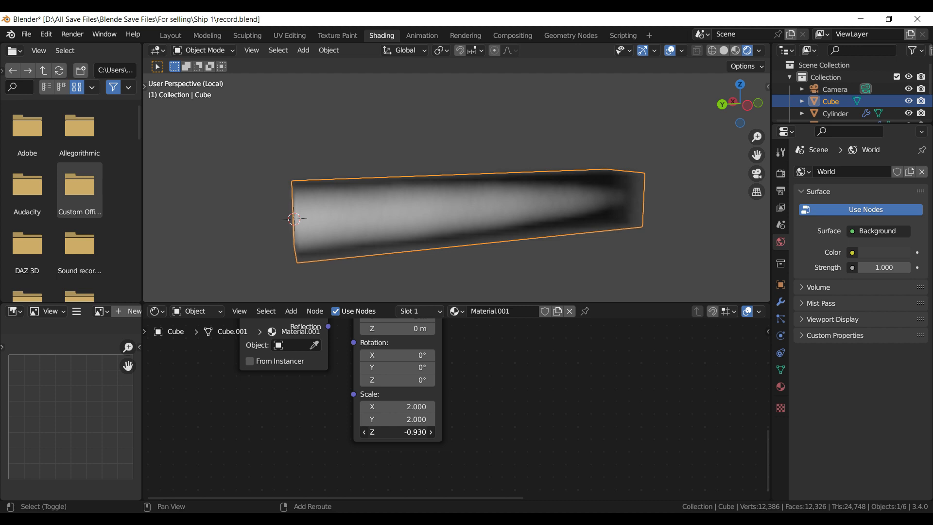
{"action": "scroll", "coordinate": [501, 409], "scroll_direction": "down", "scroll_amount": 5}
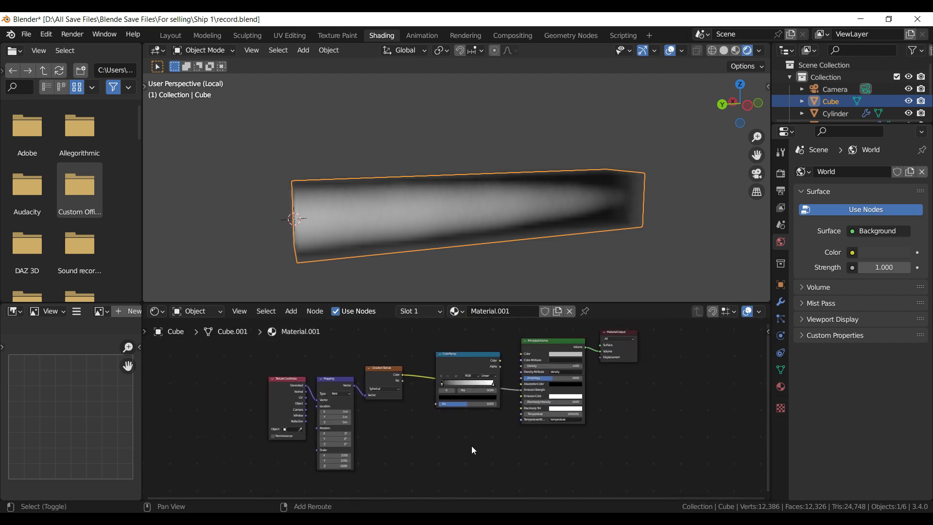
- Set the Principled Volume's Density to 0
{"action": "scroll", "coordinate": [474, 450], "scroll_direction": "up", "scroll_amount": 2}
{"action": "left_click", "coordinate": [620, 345]}
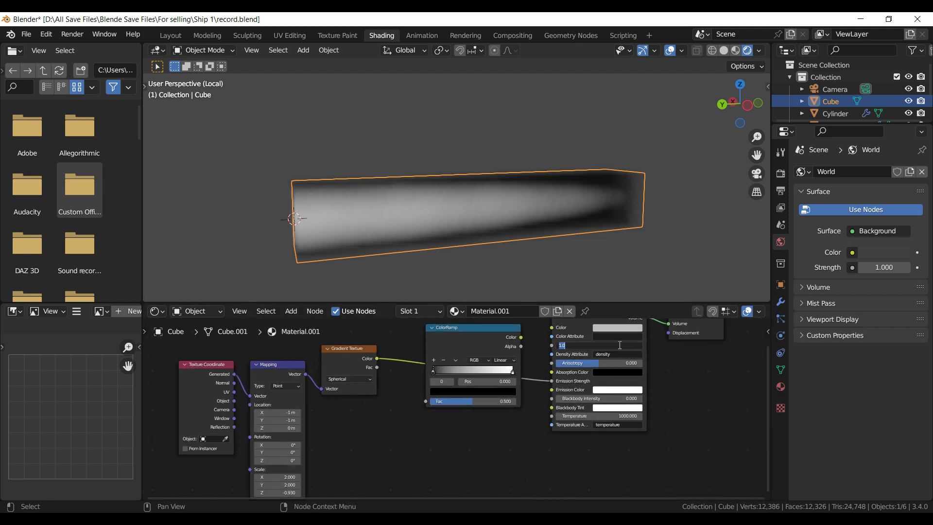
{"action": "type", "text": "0"}
{"action": "key", "text": "Return"}
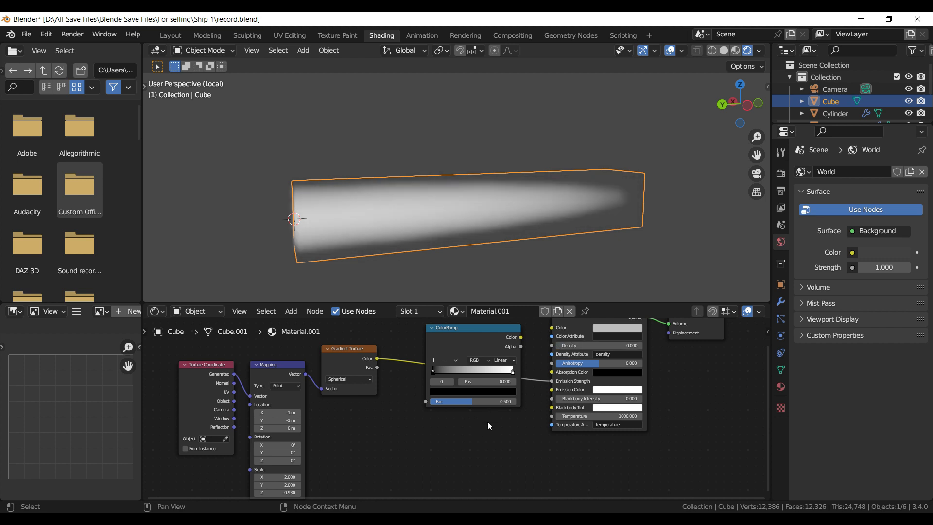
- Add two stops to the ColorRamp and set the stop at position 0.25 to white
{"action": "scroll", "coordinate": [486, 418], "scroll_direction": "up", "scroll_amount": 4}
{"action": "middle_click_drag", "start_coordinate": [463, 340], "coordinate": [459, 434]}
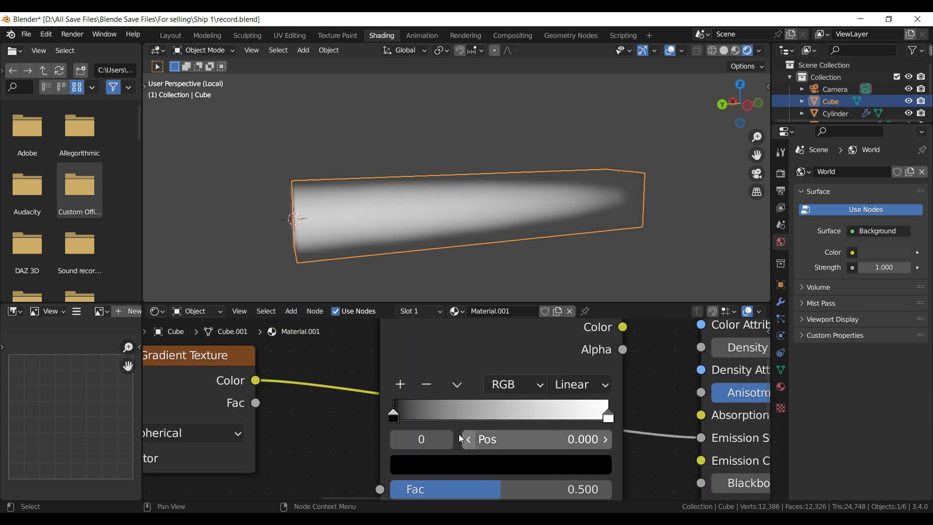
{"action": "left_click", "coordinate": [401, 382]}
{"action": "left_click", "coordinate": [401, 382]}
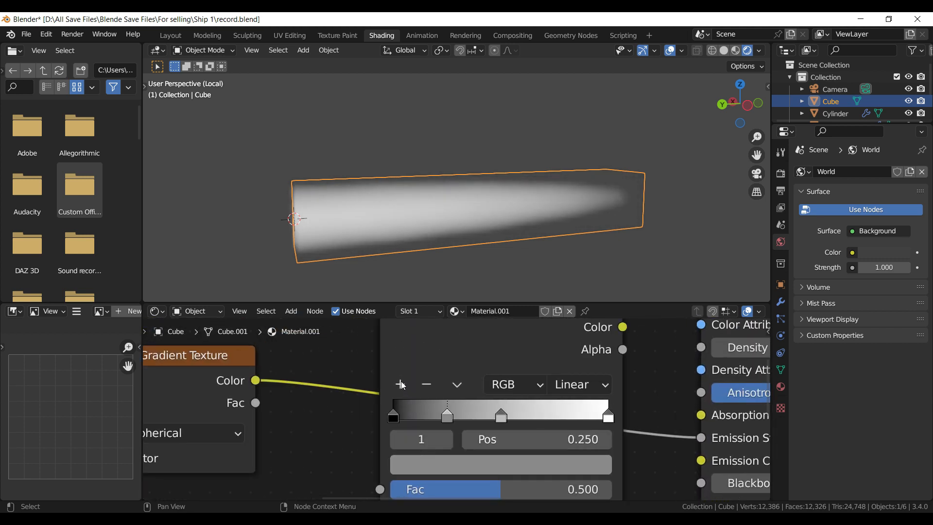
{"action": "left_click", "coordinate": [471, 467]}
{"action": "left_click_drag", "start_coordinate": [563, 243], "coordinate": [563, 175]}
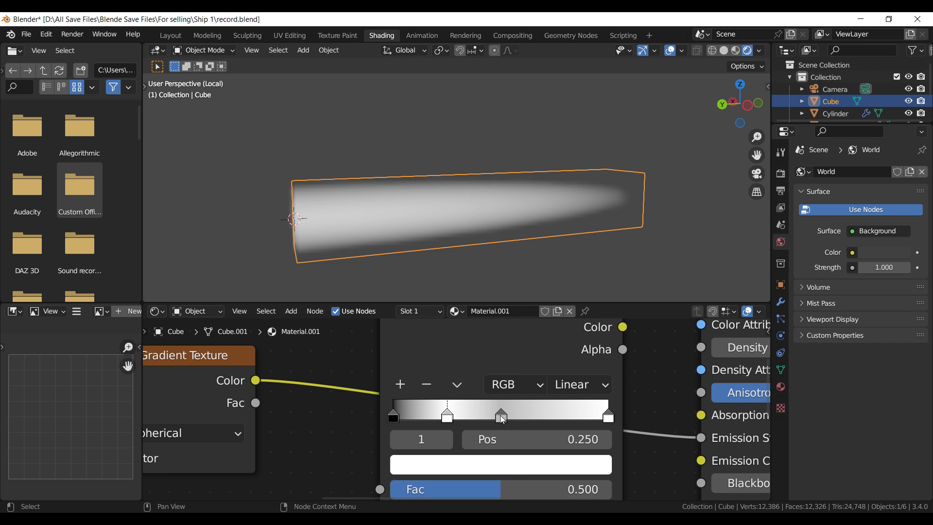
- Set the ColorRamp's middle stop to black and shift it toward the white end of the ramp
{"action": "left_click", "coordinate": [502, 417]}
{"action": "left_click", "coordinate": [494, 467]}
{"action": "left_click_drag", "start_coordinate": [567, 228], "coordinate": [565, 325]}
{"action": "left_click_drag", "start_coordinate": [496, 418], "coordinate": [537, 417]}
- Add another ColorRamp stop between the white stop and the shifted black stop, and colour it black
{"action": "left_click", "coordinate": [400, 384]}
{"action": "left_click", "coordinate": [496, 468]}
{"action": "left_click_drag", "start_coordinate": [570, 212], "coordinate": [566, 322]}
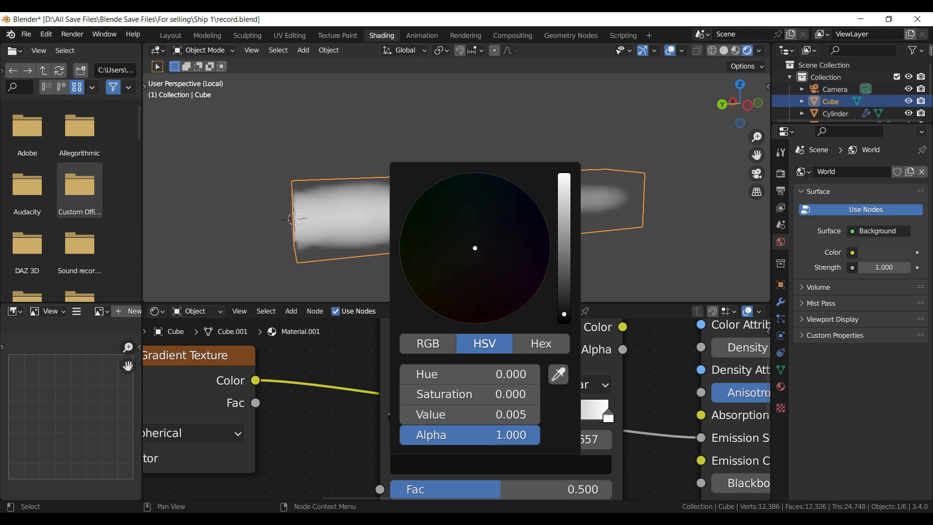
- Shift the inner ColorRamp stops toward the white end as narrow bands, and move the first black stop to position 0.451
{"action": "left_click", "coordinate": [608, 417]}
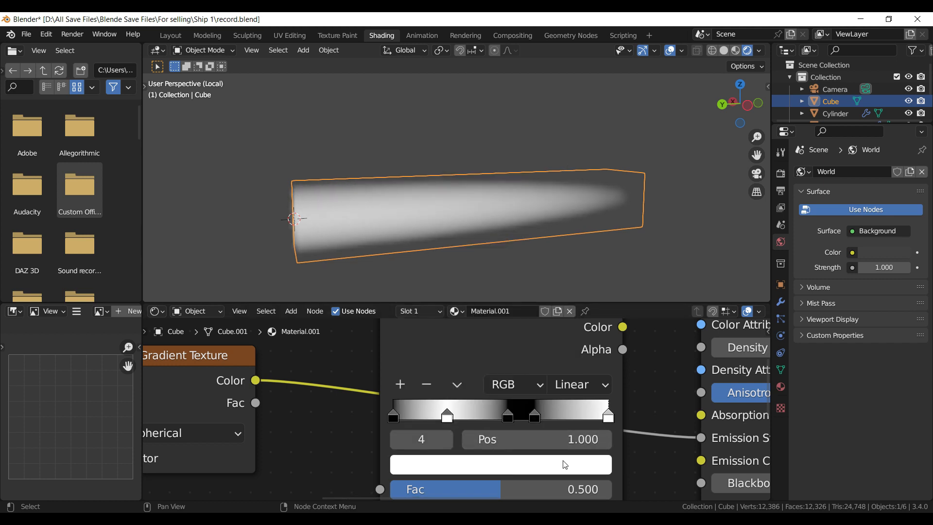
{"action": "left_click", "coordinate": [564, 464]}
{"action": "left_click_drag", "start_coordinate": [446, 417], "coordinate": [484, 418]}
{"action": "left_click_drag", "start_coordinate": [394, 419], "coordinate": [453, 421]}
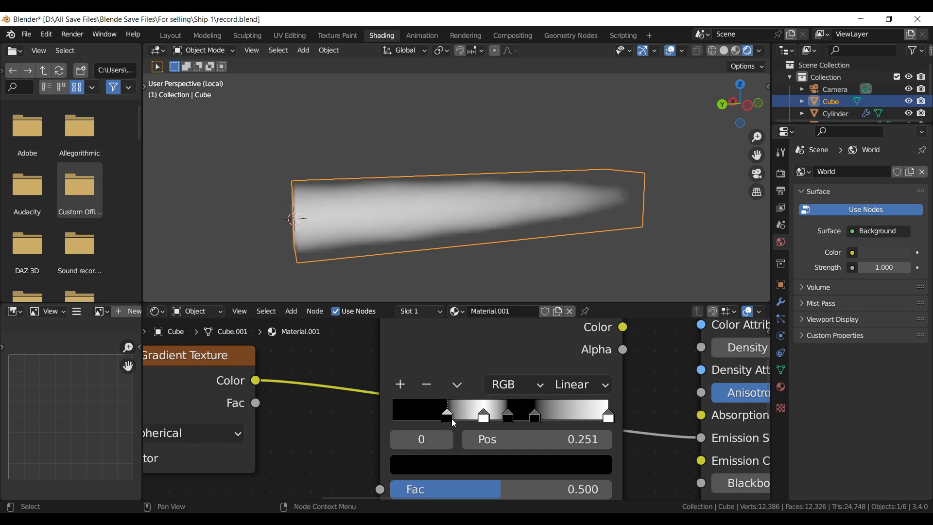
{"action": "mouse_move", "coordinate": [535, 415]}
{"action": "left_mouse_down"}
{"action": "mouse_move", "coordinate": [567, 419]}
{"action": "mouse_move", "coordinate": [520, 423]}
{"action": "left_mouse_up"}
{"action": "left_click_drag", "start_coordinate": [456, 422], "coordinate": [492, 425]}
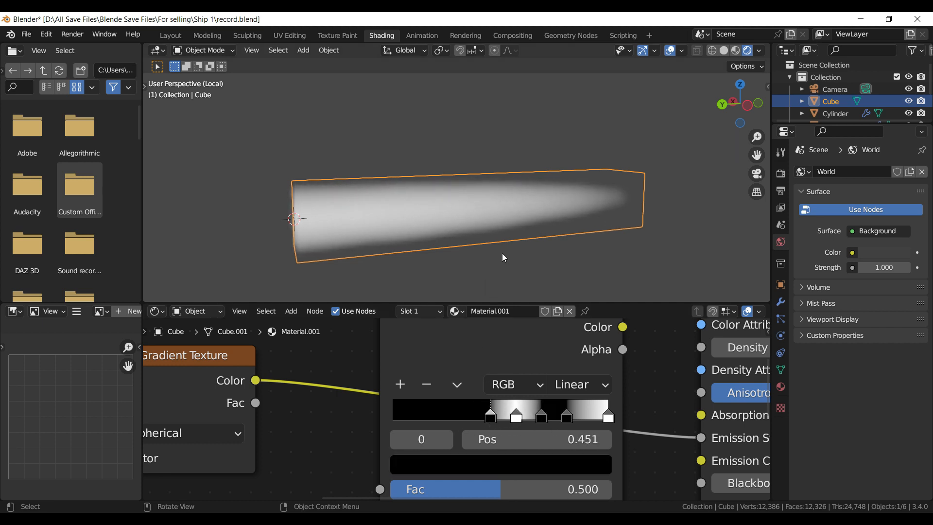
{"action": "scroll", "coordinate": [504, 252], "scroll_direction": "down", "scroll_amount": 3}
{"action": "middle_click_drag", "start_coordinate": [520, 244], "coordinate": [560, 242]}
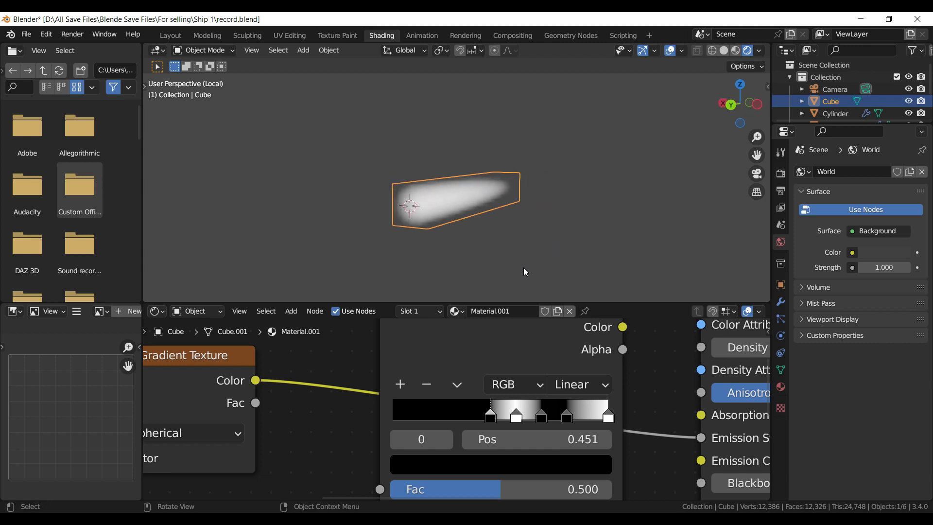
- Save the file and insert the ColorRamp node into the link between the Gradient Texture and the Principled Volume's Emission Strength
{"action": "left_click", "coordinate": [559, 252]}
{"action": "key", "text": "ctrl+s"}
{"action": "scroll", "coordinate": [535, 423], "scroll_direction": "up", "scroll_amount": 2}
{"action": "left_click", "coordinate": [535, 419]}
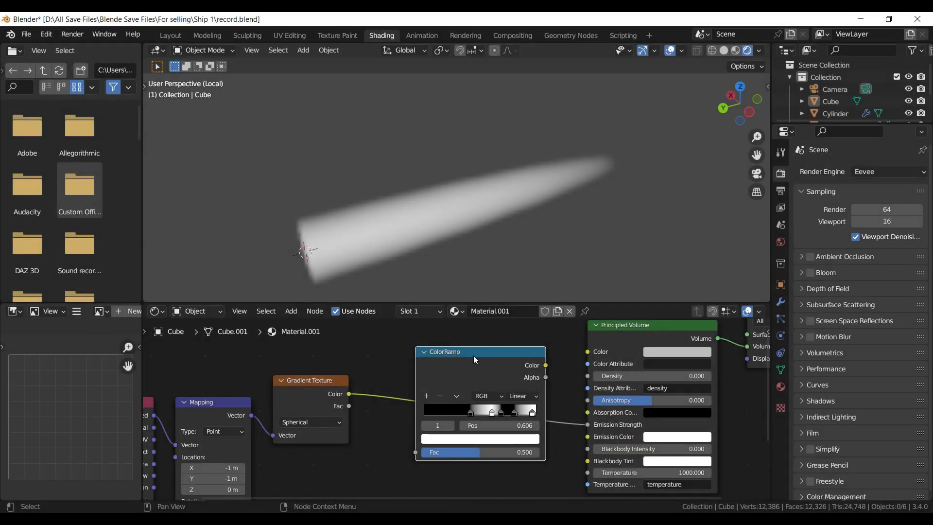
{"action": "left_click_drag", "start_coordinate": [474, 354], "coordinate": [476, 364]}
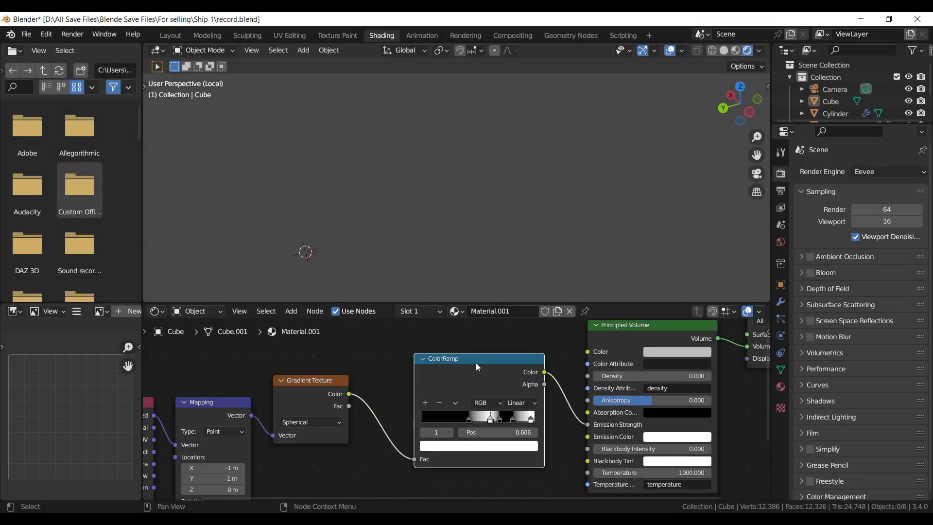
- Set the Principled Volume's Emission Color to bright cyan
{"action": "middle_click_drag", "start_coordinate": [483, 295], "coordinate": [498, 218]}
{"action": "scroll", "coordinate": [608, 441], "scroll_direction": "down", "scroll_amount": 3}
{"action": "middle_click_drag", "start_coordinate": [663, 430], "coordinate": [571, 446]}
{"action": "left_click", "coordinate": [544, 448]}
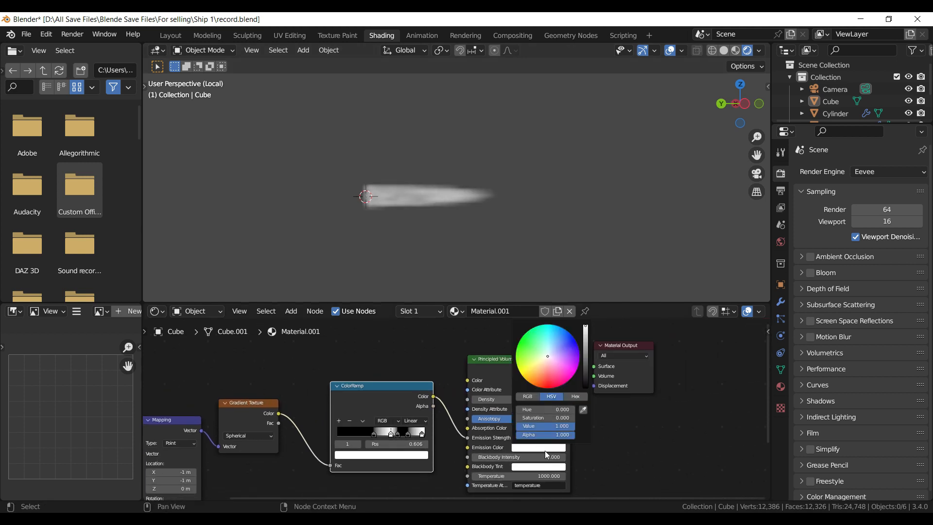
{"action": "left_click", "coordinate": [557, 327]}
{"action": "left_click_drag", "start_coordinate": [557, 327], "coordinate": [553, 325]}
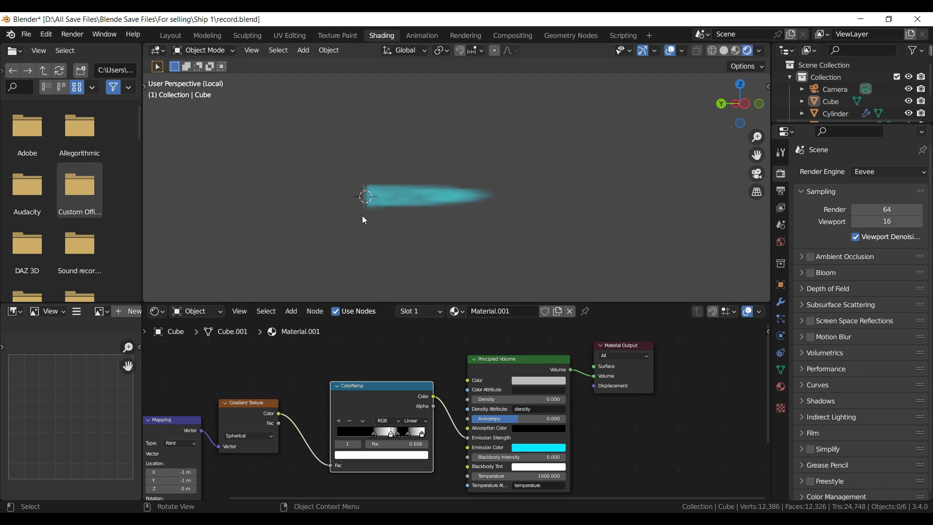
- Select the cube in right orthographic view, split the node editor horizontally and turn the lower area into a Timeline
{"action": "scroll", "coordinate": [431, 232], "scroll_direction": "up", "scroll_amount": 3}
{"action": "left_click", "coordinate": [383, 237]}
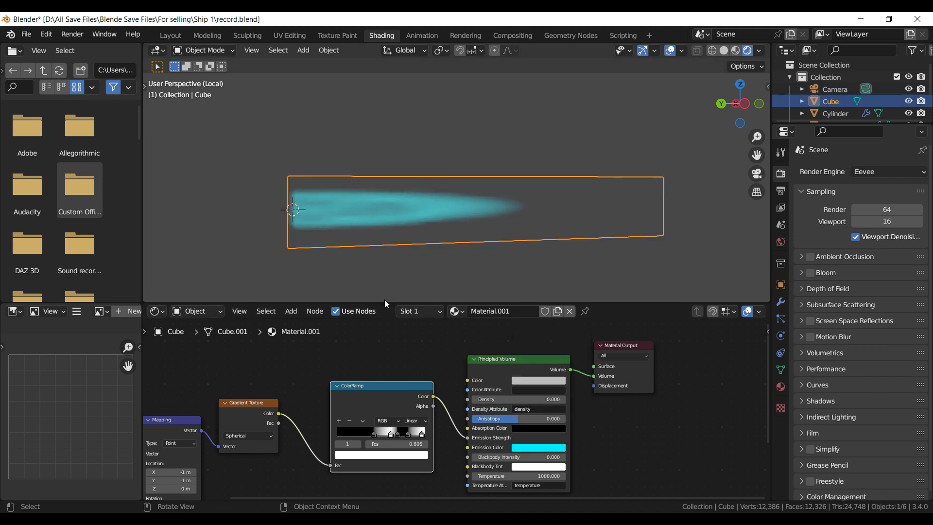
{"action": "left_click_drag", "start_coordinate": [384, 303], "coordinate": [380, 285]}
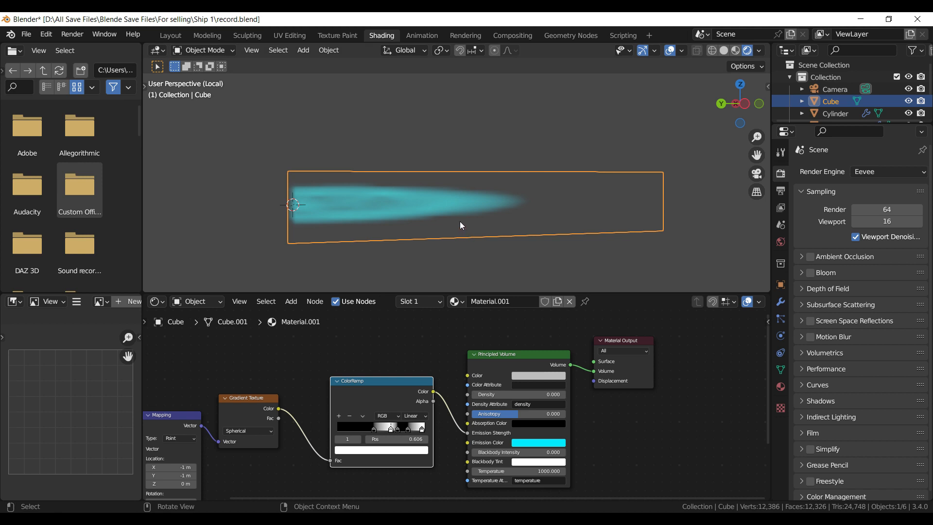
{"action": "key", "text": "KP_3"}
{"action": "left_click_drag", "start_coordinate": [392, 293], "coordinate": [389, 257]}
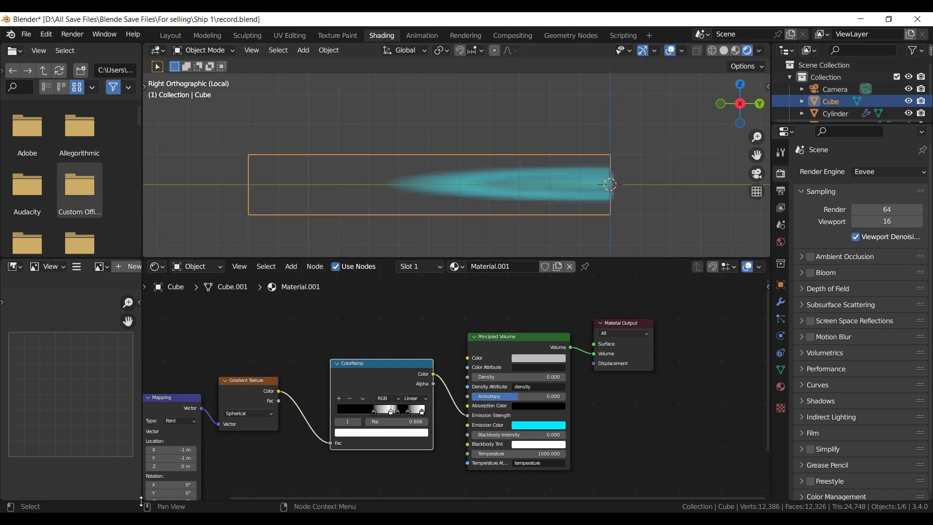
{"action": "left_click_drag", "start_coordinate": [142, 487], "coordinate": [193, 371]}
{"action": "left_click", "coordinate": [155, 381]}
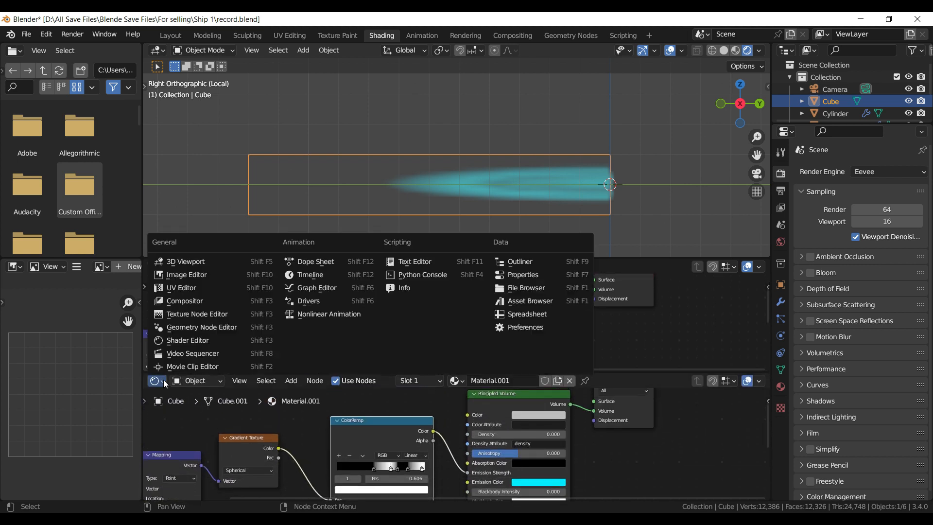
{"action": "left_click", "coordinate": [296, 276]}
{"action": "scroll", "coordinate": [322, 438], "scroll_direction": "up", "scroll_amount": 2}
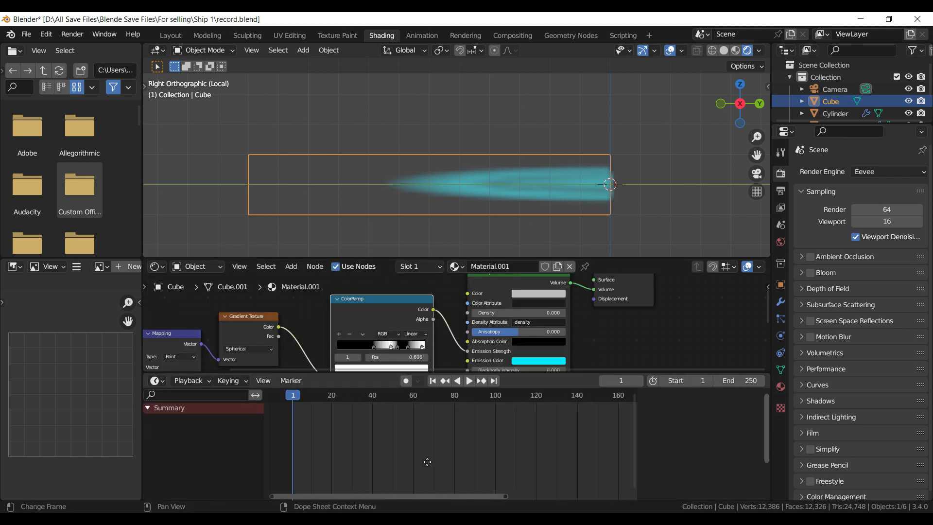
- Insert a keyframe for the Mapping node's Scale values at frame 1
{"action": "scroll", "coordinate": [425, 359], "scroll_direction": "down", "scroll_amount": 1}
{"action": "middle_click_drag", "start_coordinate": [419, 346], "coordinate": [617, 288]}
{"action": "middle_click_drag", "start_coordinate": [474, 351], "coordinate": [503, 290]}
{"action": "scroll", "coordinate": [459, 314], "scroll_direction": "up", "scroll_amount": 3}
{"action": "scroll", "coordinate": [484, 315], "scroll_direction": "up", "scroll_amount": 8}
{"action": "scroll", "coordinate": [335, 425], "scroll_direction": "up", "scroll_amount": 3}
{"action": "middle_click_drag", "start_coordinate": [336, 425], "coordinate": [418, 468]}
{"action": "scroll", "coordinate": [493, 450], "scroll_direction": "up", "scroll_amount": 8}
{"action": "scroll", "coordinate": [351, 446], "scroll_direction": "up", "scroll_amount": 8}
{"action": "middle_click_drag", "start_coordinate": [354, 450], "coordinate": [582, 469]}
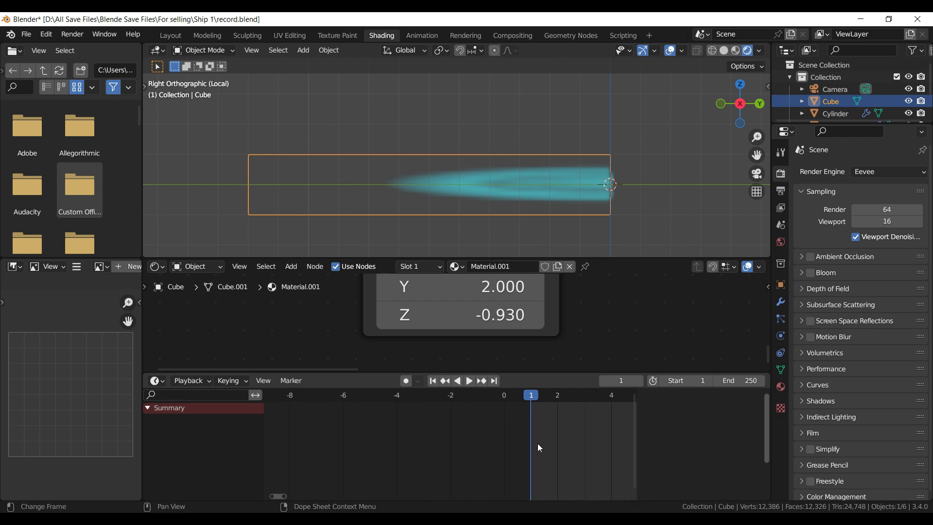
{"action": "middle_click_drag", "start_coordinate": [540, 447], "coordinate": [436, 446]}
{"action": "key", "text": "i"}
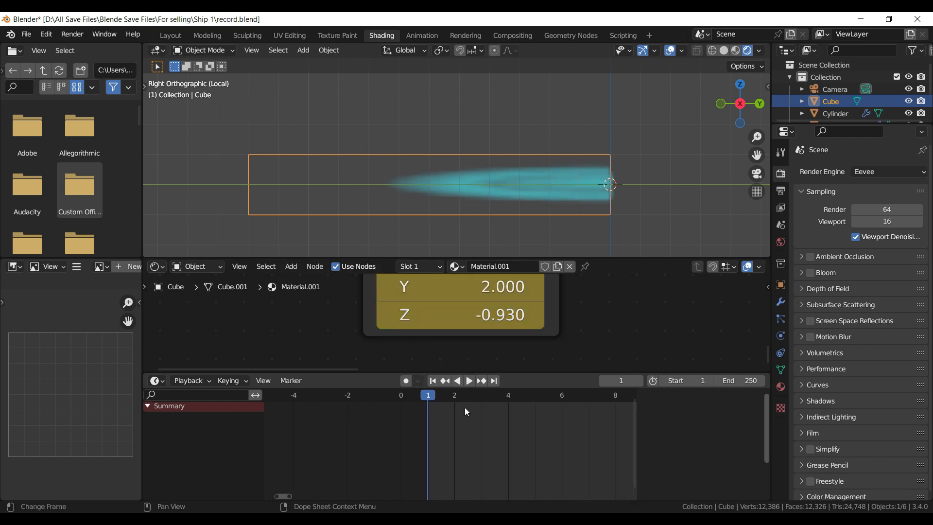
- At frame 2, set the Mapping node's Z scale to -1.240 and keyframe it
{"action": "scroll", "coordinate": [477, 444], "scroll_direction": "up", "scroll_amount": 4}
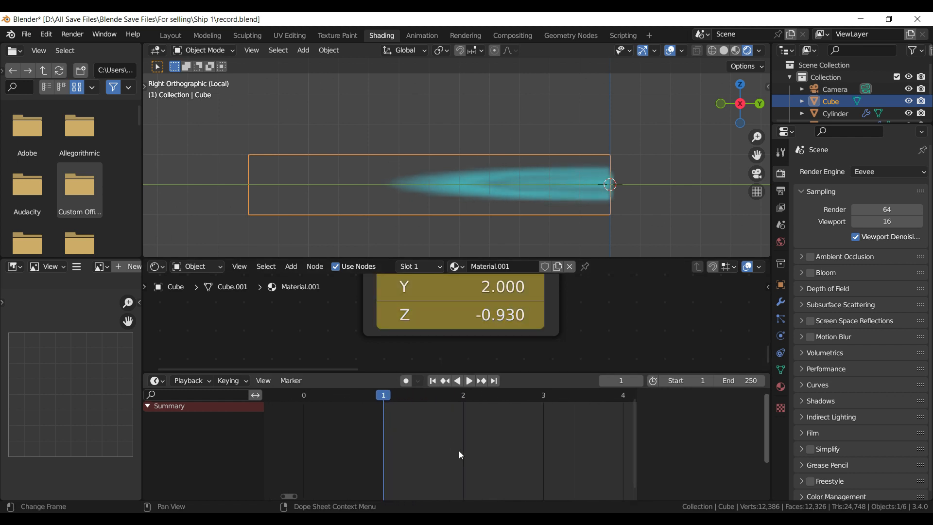
{"action": "scroll", "coordinate": [340, 437], "scroll_direction": "up", "scroll_amount": 3}
{"action": "left_click_drag", "start_coordinate": [355, 401], "coordinate": [477, 396]}
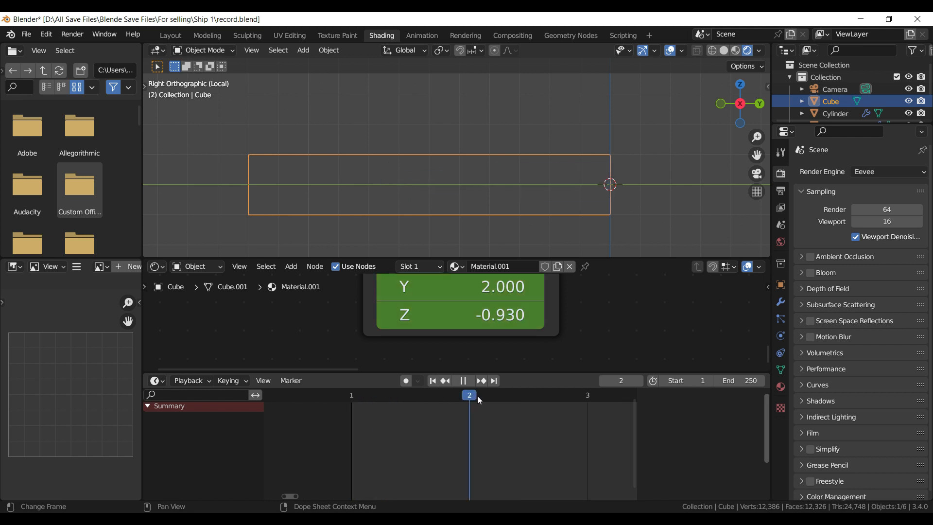
{"action": "scroll", "coordinate": [468, 468], "scroll_direction": "down", "scroll_amount": 3}
{"action": "scroll", "coordinate": [468, 474], "scroll_direction": "down", "scroll_amount": 2}
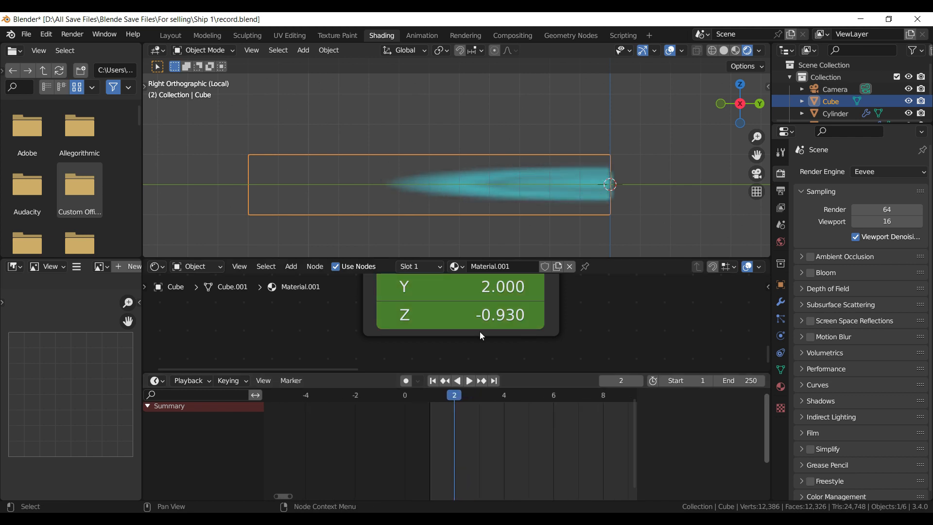
{"action": "mouse_move", "coordinate": [501, 314]}
{"action": "left_mouse_down"}
{"action": "mouse_move", "coordinate": [474, 314]}
{"action": "mouse_move", "coordinate": [500, 320]}
{"action": "left_mouse_up"}
{"action": "key", "text": "i"}
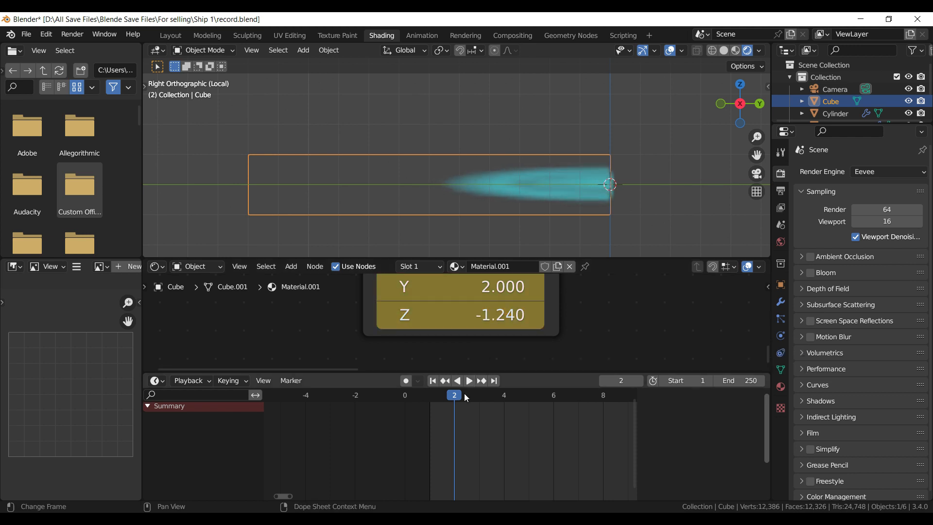
- Keyframe the Mapping node's Z scale at -0.800 on frame 3 and at -1.010 on frame 4
{"action": "left_click_drag", "start_coordinate": [460, 398], "coordinate": [479, 398]}
{"action": "left_click_drag", "start_coordinate": [502, 317], "coordinate": [524, 317]}
{"action": "key", "text": "i"}
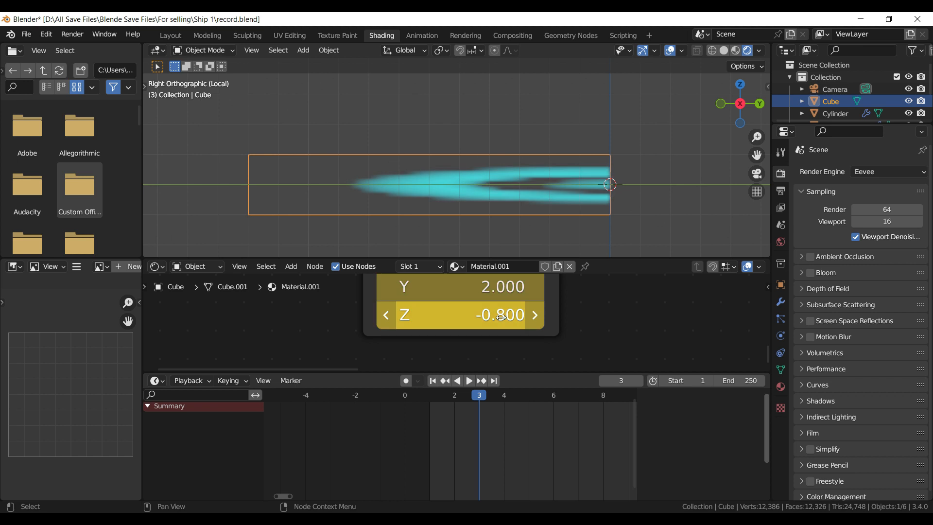
{"action": "left_click_drag", "start_coordinate": [481, 398], "coordinate": [494, 394]}
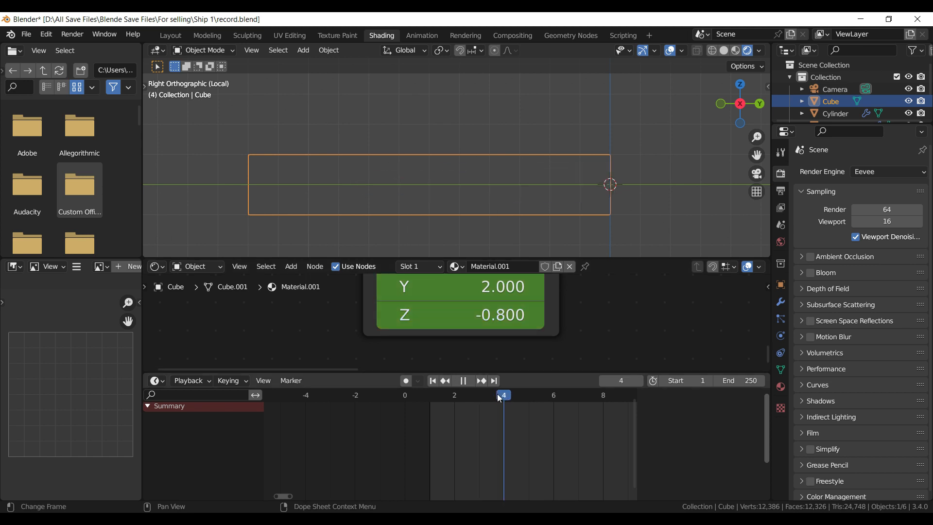
{"action": "left_click_drag", "start_coordinate": [515, 319], "coordinate": [504, 320]}
{"action": "key", "text": "i"}
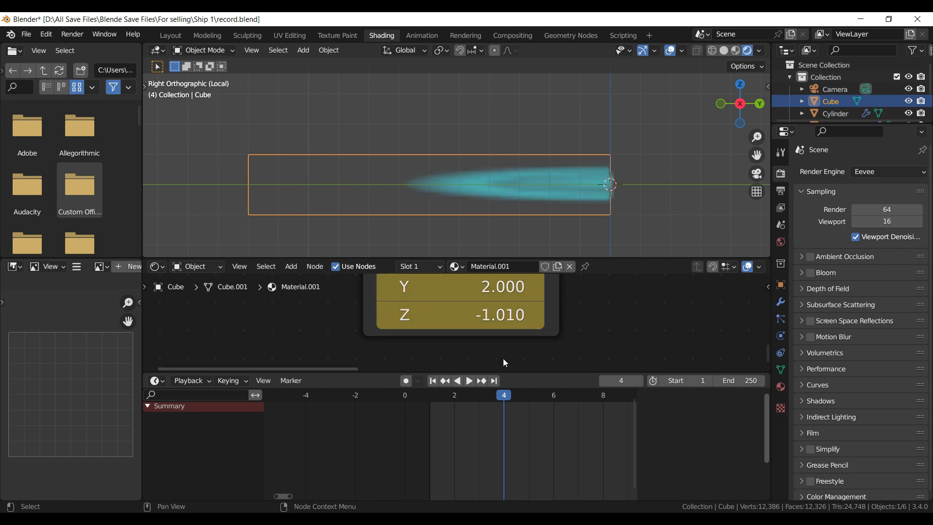
- Keyframe the Mapping node's Z scale at -0.620 on frame 5 and at -0.970 on frame 6
{"action": "left_click_drag", "start_coordinate": [507, 397], "coordinate": [521, 392]}
{"action": "left_click_drag", "start_coordinate": [503, 316], "coordinate": [542, 316]}
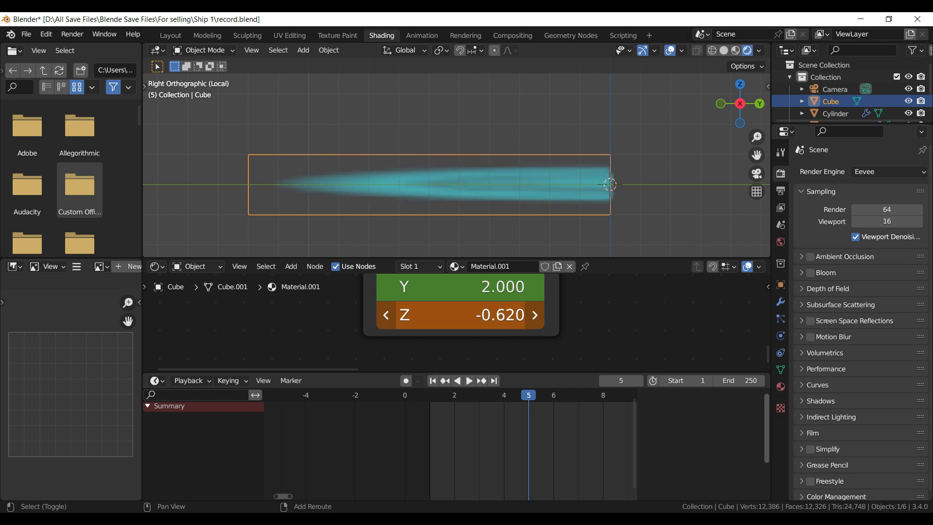
{"action": "key", "text": "i"}
{"action": "key", "text": "space"}
{"action": "left_click_drag", "start_coordinate": [544, 394], "coordinate": [551, 395]}
{"action": "left_click_drag", "start_coordinate": [502, 320], "coordinate": [479, 320]}
{"action": "key", "text": "i"}
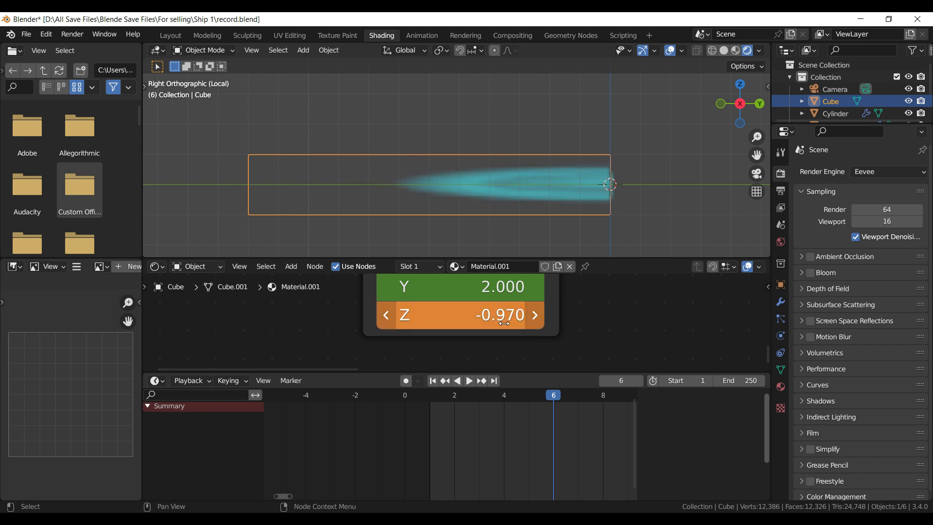
- Keyframe the Mapping node's Z scale at -0.750 on frame 7 and scrub back through the animation to preview it
{"action": "left_click_drag", "start_coordinate": [555, 395], "coordinate": [568, 395]}
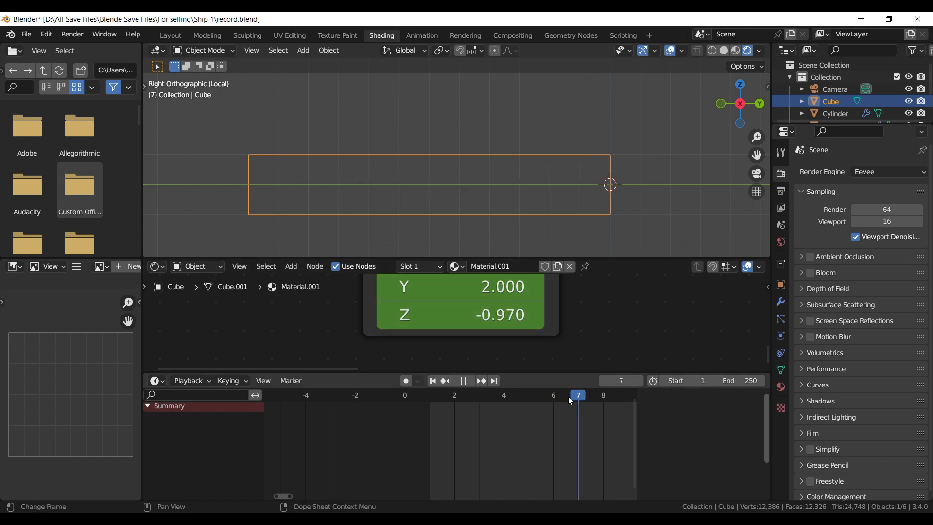
{"action": "left_click_drag", "start_coordinate": [486, 314], "coordinate": [506, 314]}
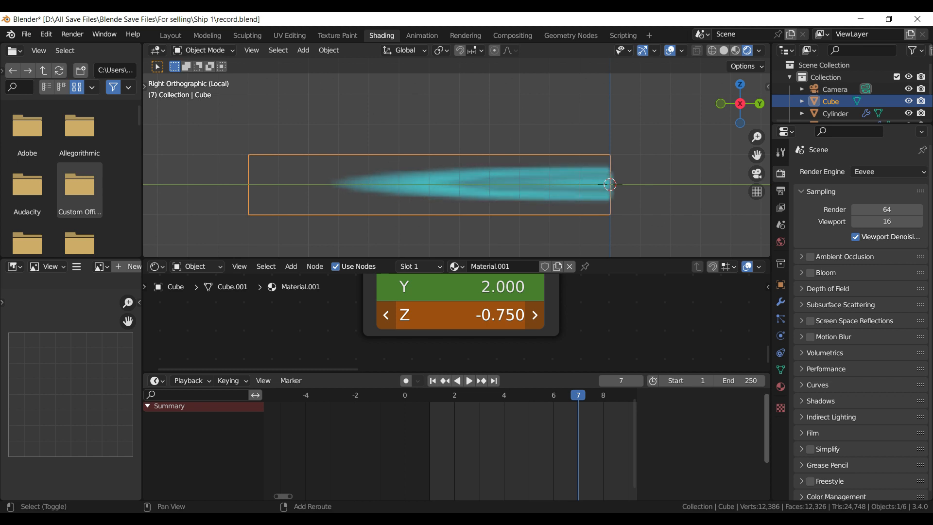
{"action": "key", "text": "i"}
{"action": "key", "text": "space"}
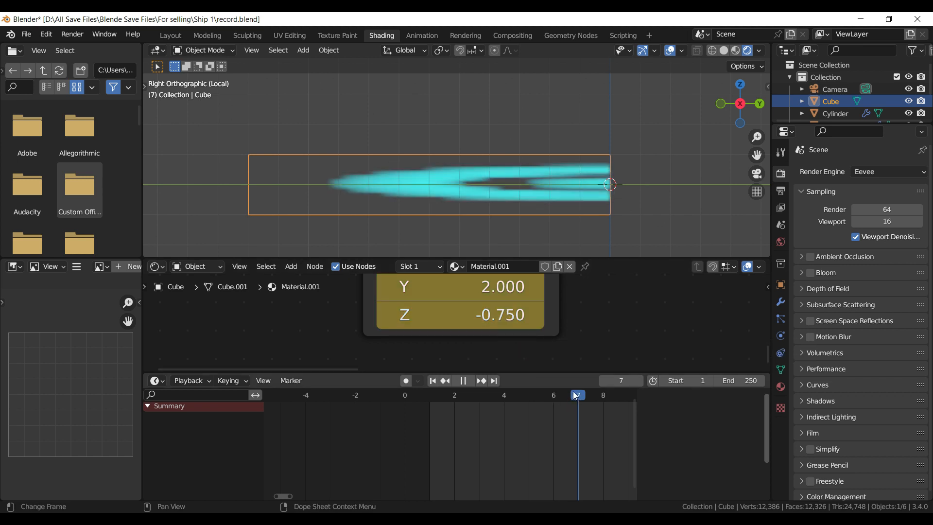
{"action": "left_click", "coordinate": [529, 395]}
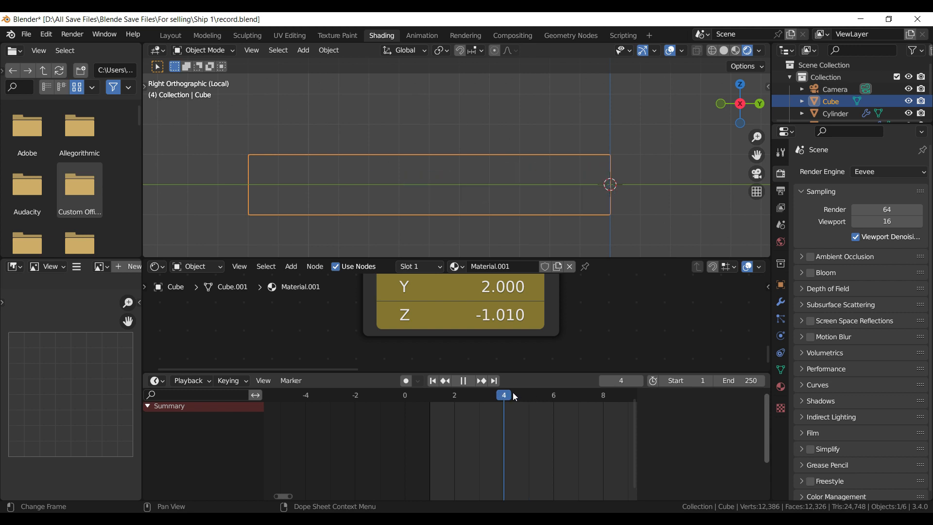
{"action": "left_click_drag", "start_coordinate": [531, 398], "coordinate": [573, 395]}
{"action": "key", "text": "space"}
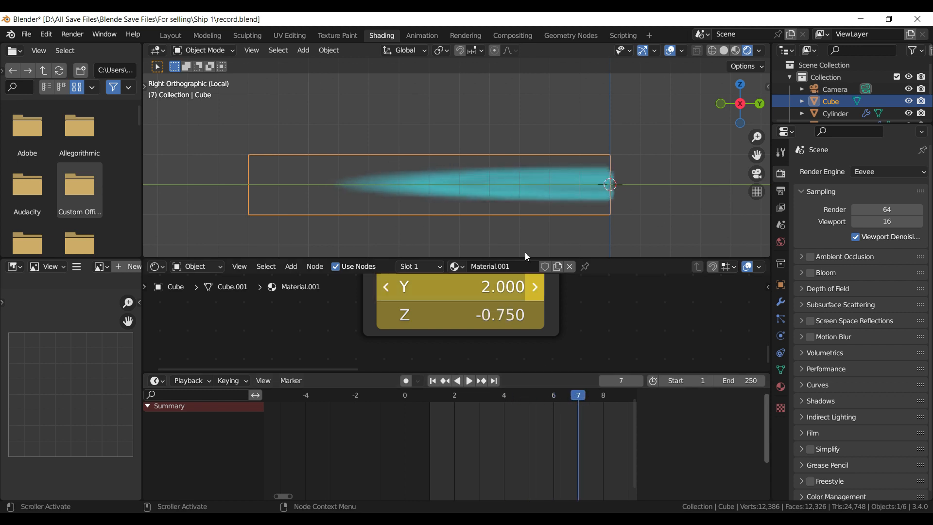
- Collapse the keyframe Summary, then set the Mapping node's Z scale to -1.680 on frame 8 and keyframe it
{"action": "middle_click_drag", "start_coordinate": [496, 457], "coordinate": [463, 466]}
{"action": "left_click", "coordinate": [147, 409]}
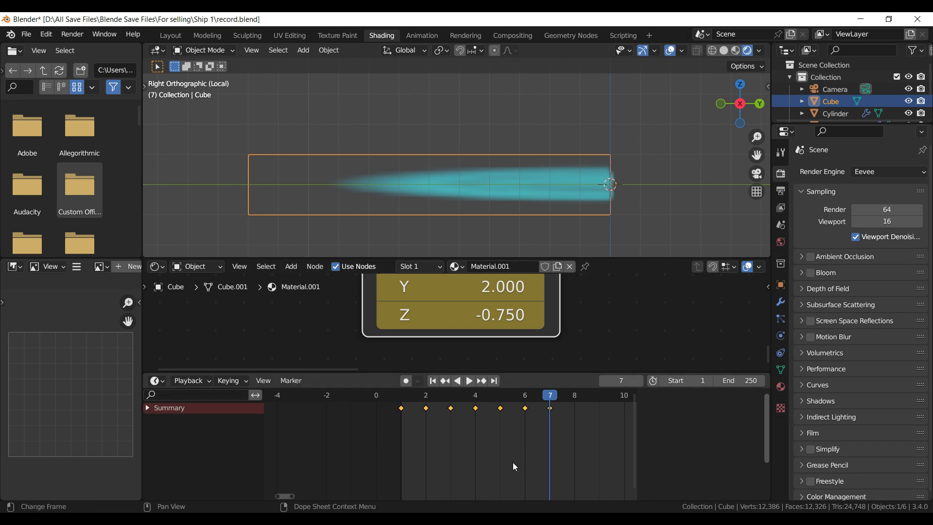
{"action": "left_click", "coordinate": [566, 399]}
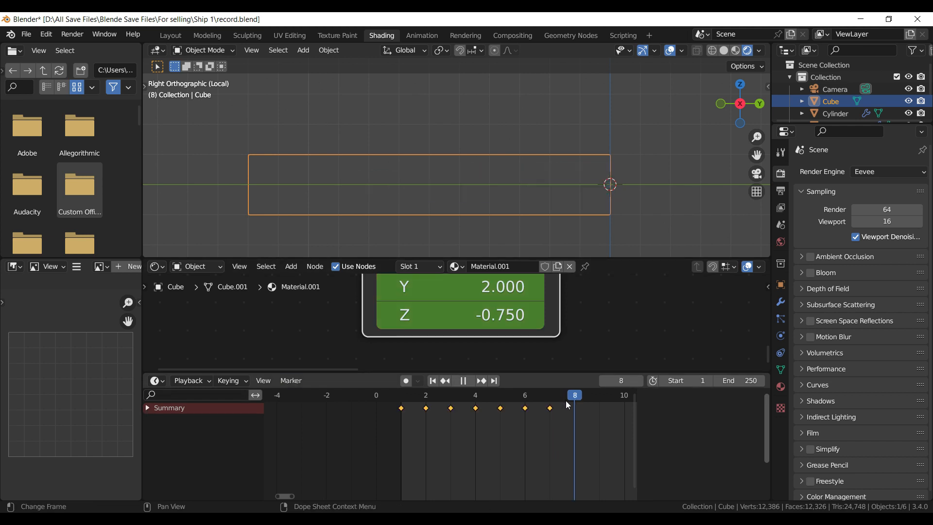
{"action": "left_click_drag", "start_coordinate": [462, 315], "coordinate": [402, 315]}
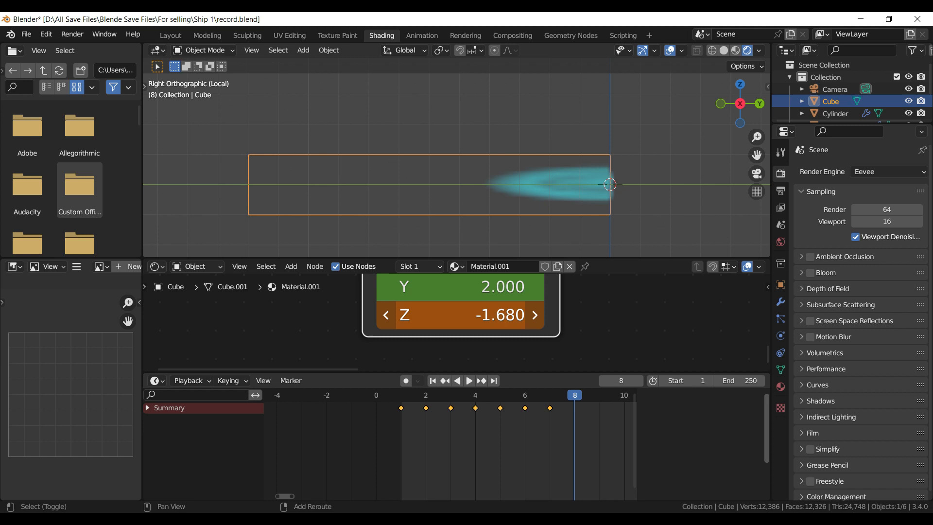
{"action": "key", "text": "i"}
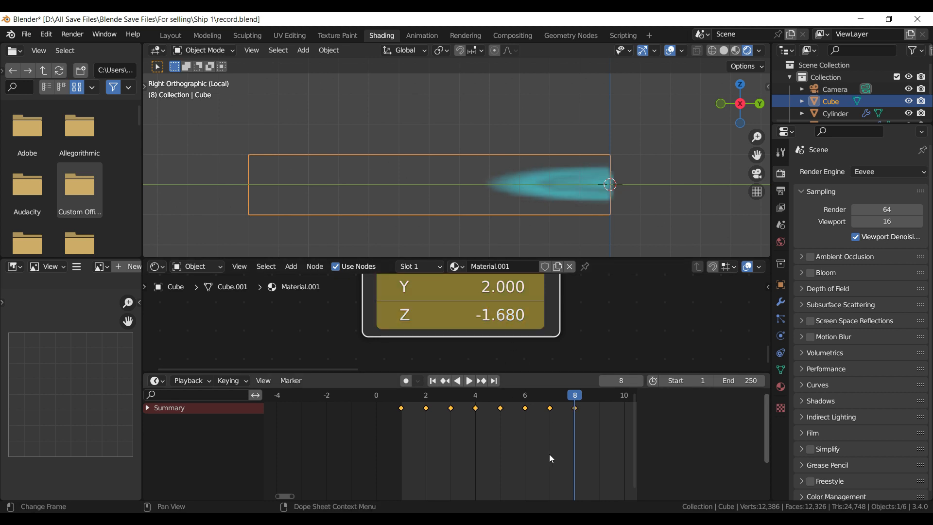
- At frame 9, set the Mapping node's Z scale to -0.610 and keyframe it
{"action": "left_click_drag", "start_coordinate": [577, 395], "coordinate": [595, 395]}
{"action": "left_click_drag", "start_coordinate": [479, 317], "coordinate": [532, 317]}
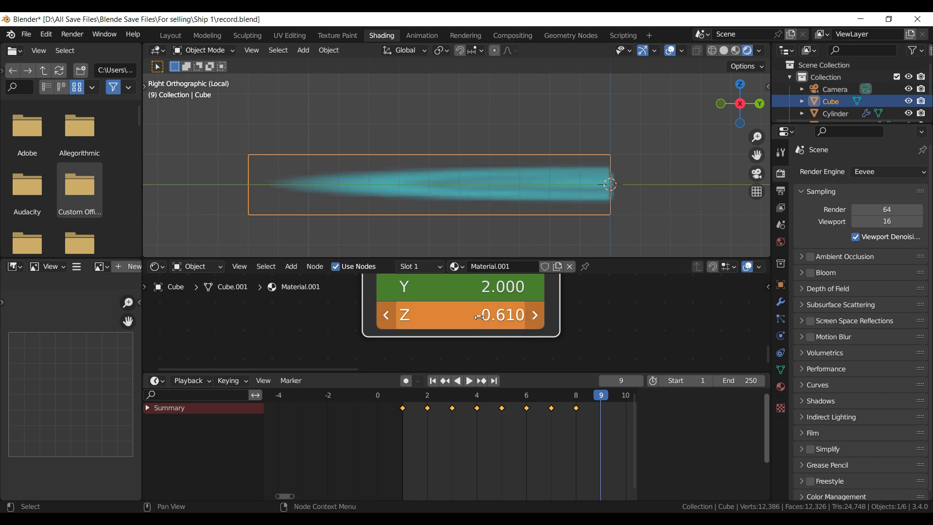
{"action": "key", "text": "i"}
- Select the nine keyframes and duplicate them directly behind the originals, starting at frame 10
{"action": "left_click_drag", "start_coordinate": [601, 452], "coordinate": [402, 393]}
{"action": "scroll", "coordinate": [521, 457], "scroll_direction": "down", "scroll_amount": 4}
{"action": "scroll", "coordinate": [523, 475], "scroll_direction": "down", "scroll_amount": 3}
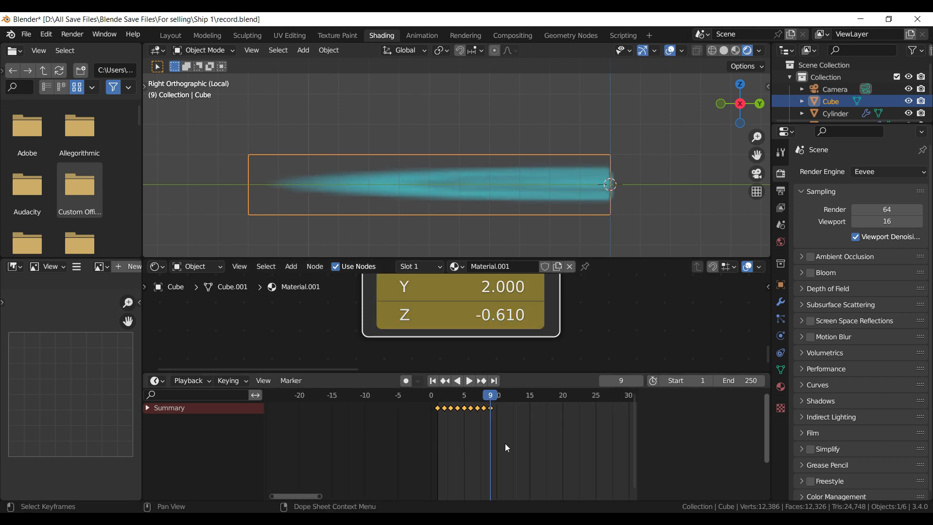
{"action": "key", "text": "shift+d"}
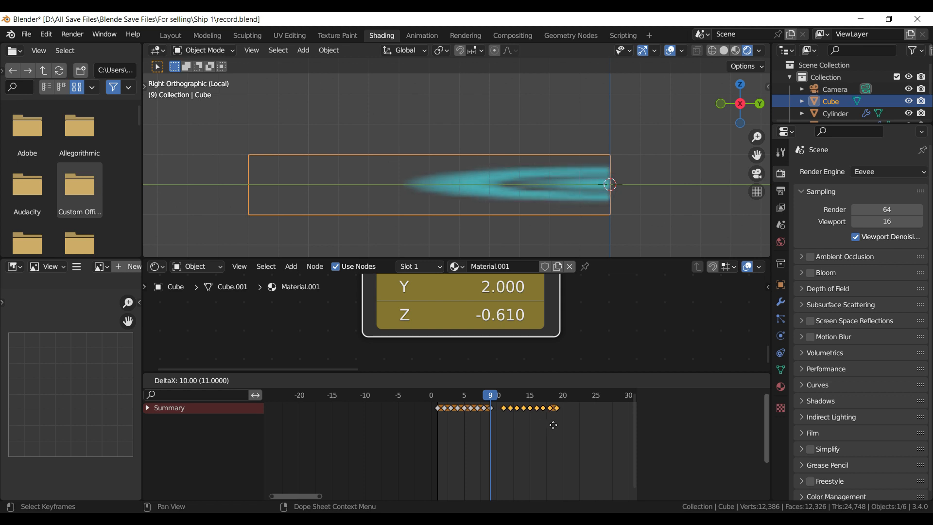
{"action": "left_click", "coordinate": [545, 426]}
- Copy all keyframes from frames 1 to 18 and paste them at frame 19
{"action": "left_click_drag", "start_coordinate": [569, 446], "coordinate": [435, 410]}
{"action": "left_click_drag", "start_coordinate": [495, 402], "coordinate": [557, 402]}
{"action": "key", "text": "ctrl+v"}
{"action": "scroll", "coordinate": [593, 444], "scroll_direction": "right", "scroll_amount": 6, "text": "ctrl"}
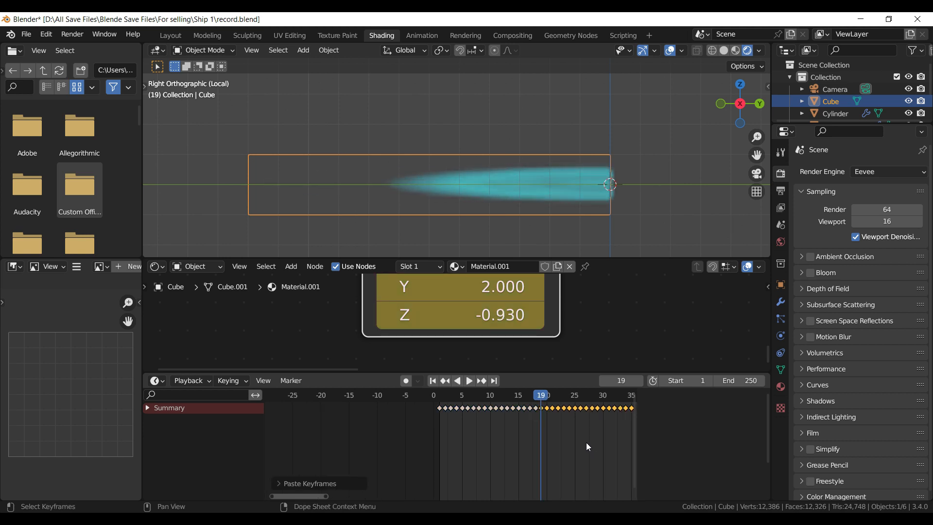
- Paste the copied keyframes at frame 37 and again at frame 56
{"action": "left_click_drag", "start_coordinate": [584, 395], "coordinate": [579, 398]}
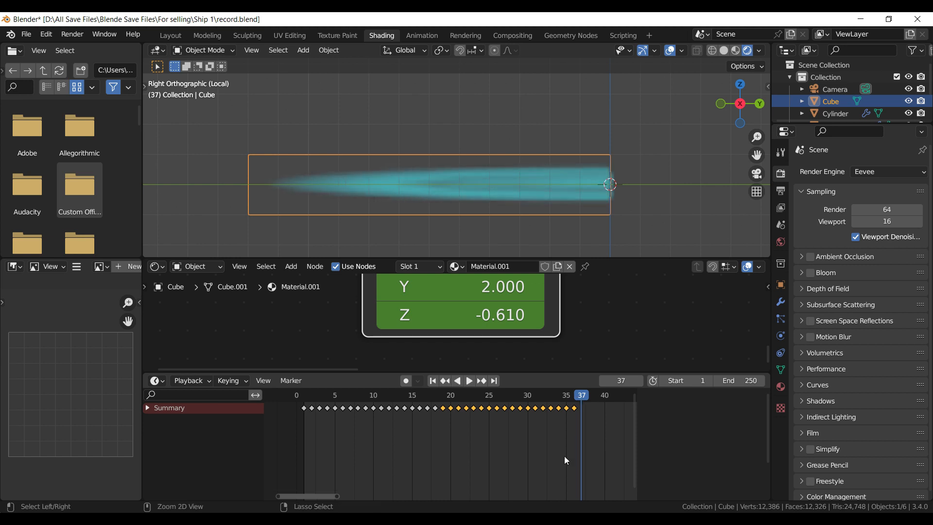
{"action": "key", "text": "ctrl+v"}
{"action": "scroll", "coordinate": [544, 466], "scroll_direction": "down", "scroll_amount": 11}
{"action": "left_click", "coordinate": [569, 393]}
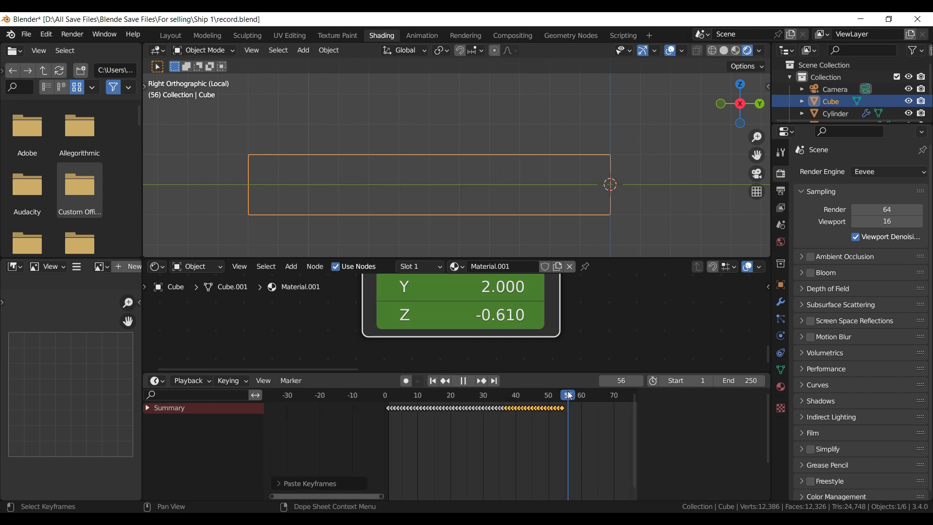
{"action": "key", "text": "ctrl+v"}
{"action": "scroll", "coordinate": [570, 438], "scroll_direction": "up", "scroll_amount": 3}
{"action": "middle_click_drag", "start_coordinate": [579, 432], "coordinate": [545, 438]}
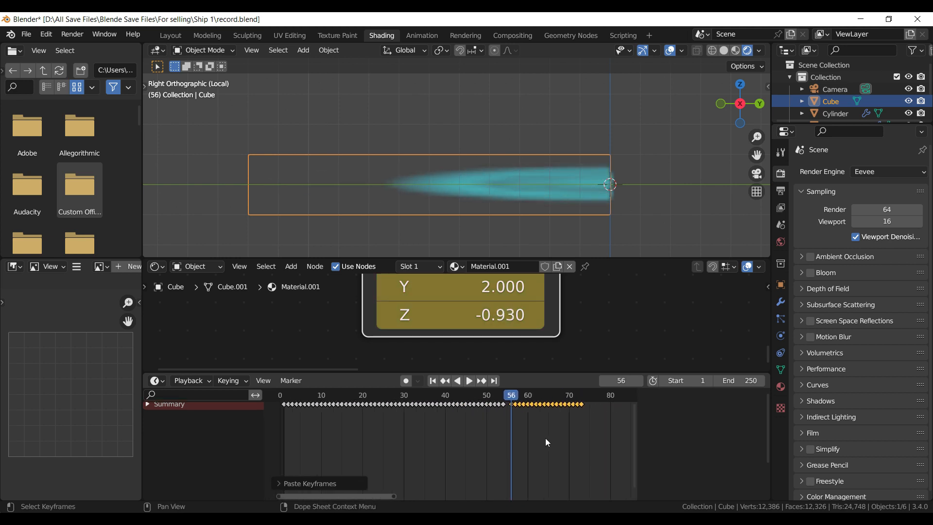
- Shift the last pasted keyframes one frame earlier so they start at frame 55, directly behind the preceding ones
{"action": "scroll", "coordinate": [546, 440], "scroll_direction": "up", "scroll_amount": 7}
{"action": "left_click_drag", "start_coordinate": [555, 410], "coordinate": [547, 437]}
{"action": "scroll", "coordinate": [547, 437], "scroll_direction": "down", "scroll_amount": 3}
{"action": "scroll", "coordinate": [547, 439], "scroll_direction": "down", "scroll_amount": 1}
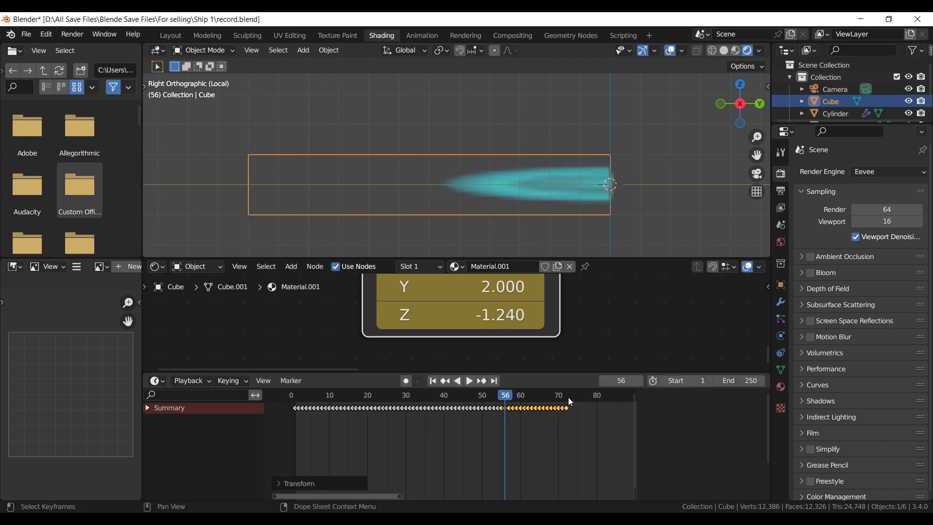
- Paste the copied keyframes once more at frame 73
{"action": "left_click", "coordinate": [568, 397]}
{"action": "key", "text": "ctrl+v"}
{"action": "scroll", "coordinate": [563, 447], "scroll_direction": "down", "scroll_amount": 1}
{"action": "scroll", "coordinate": [561, 448], "scroll_direction": "down", "scroll_amount": 3}
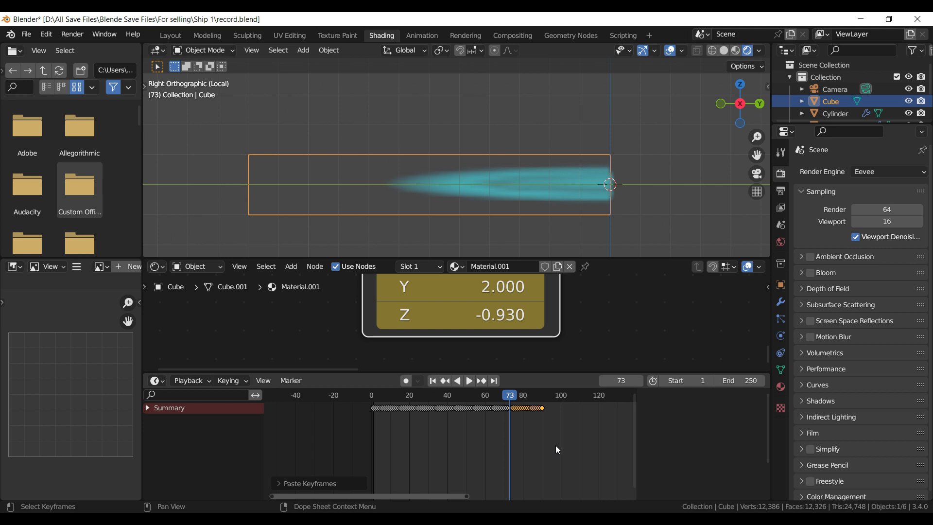
- Select all keyframes and duplicate them directly behind the originals, extending the animation to frame 180
{"action": "left_click_drag", "start_coordinate": [565, 433], "coordinate": [375, 404]}
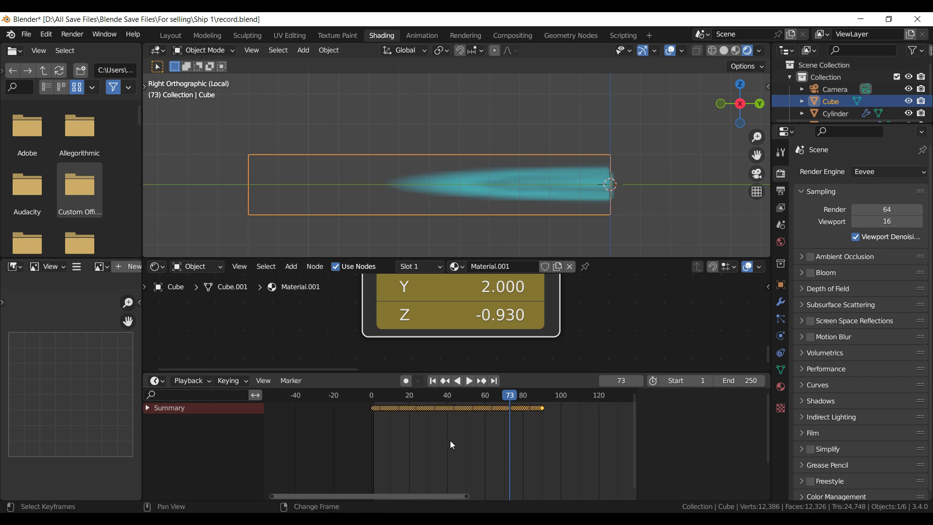
{"action": "key", "text": "shift+d"}
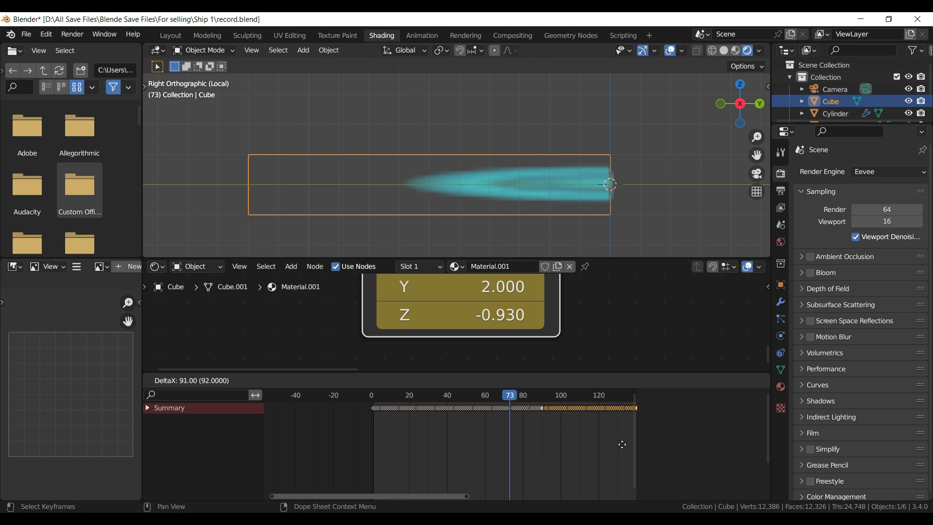
{"action": "left_click", "coordinate": [622, 444]}
{"action": "scroll", "coordinate": [533, 448], "scroll_direction": "down", "scroll_amount": 3}
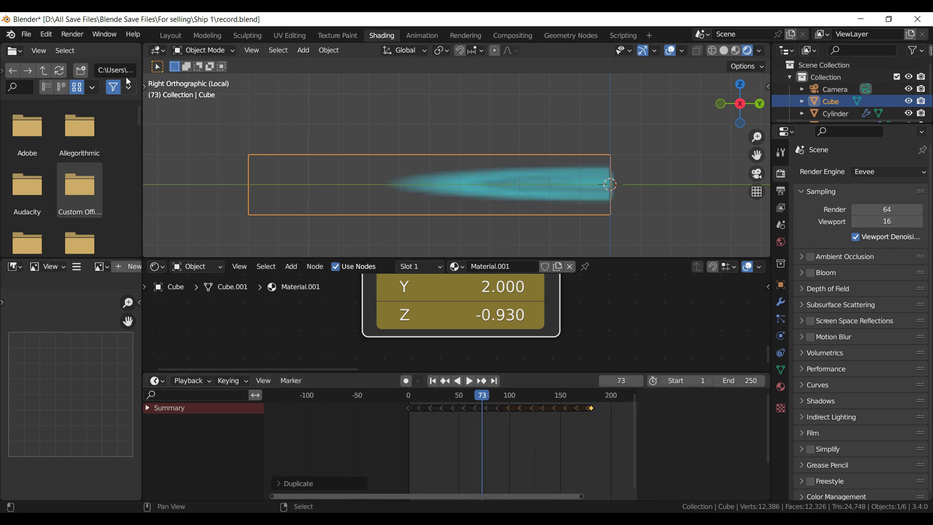
- Switch to the Layout workspace and show the whole ship outside local view in rendered shading
{"action": "left_click", "coordinate": [166, 36]}
{"action": "scroll", "coordinate": [520, 177], "scroll_direction": "down", "scroll_amount": 3}
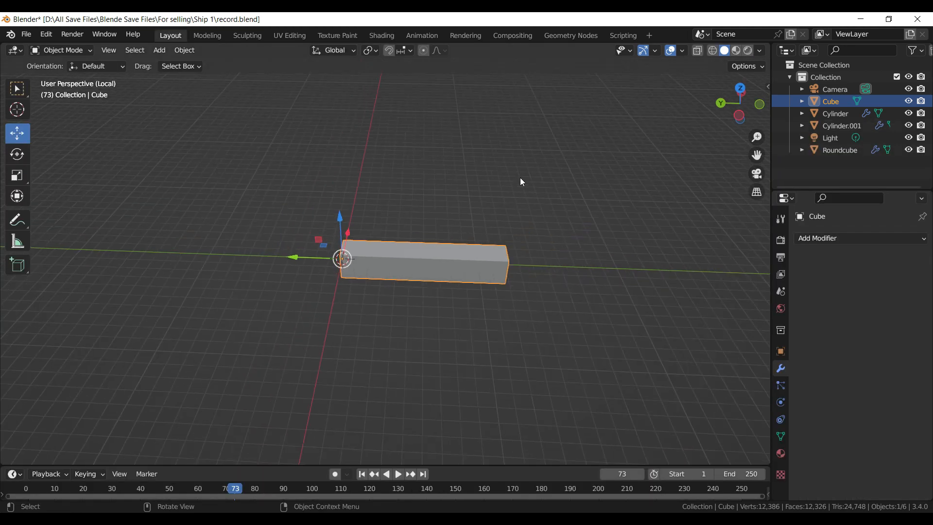
{"action": "key", "text": "KP_Divide"}
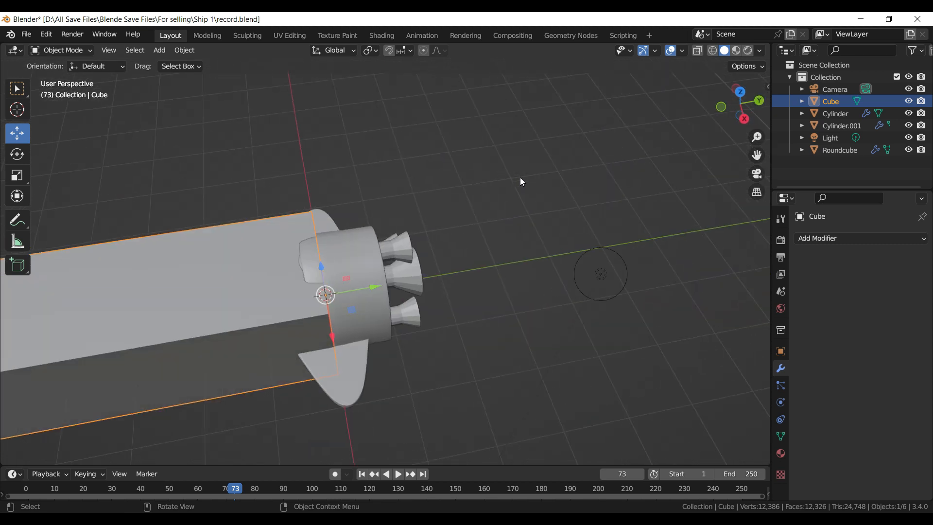
{"action": "left_click", "coordinate": [748, 50]}
{"action": "scroll", "coordinate": [145, 320], "scroll_direction": "down", "scroll_amount": 3}
- Rotate the flame cube 180° around the global X axis
{"action": "type", "text": "r"}
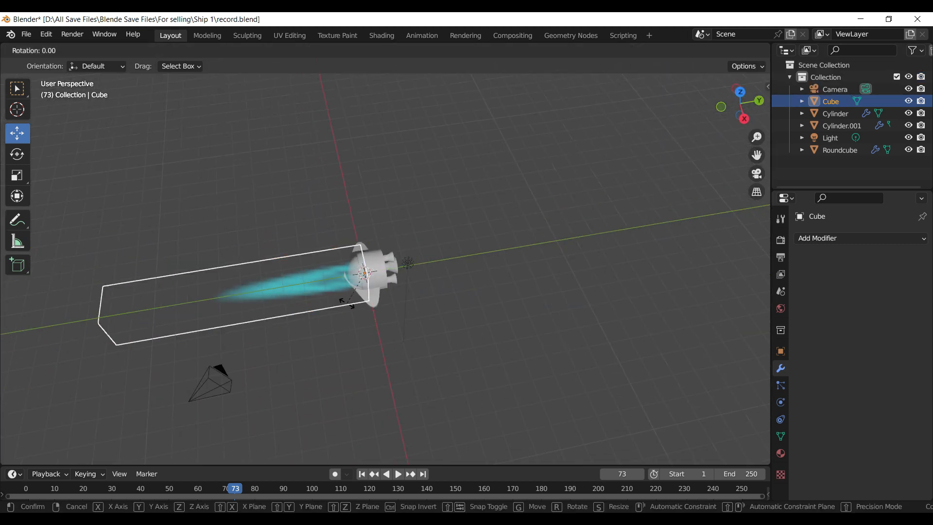
{"action": "type", "text": "x180"}
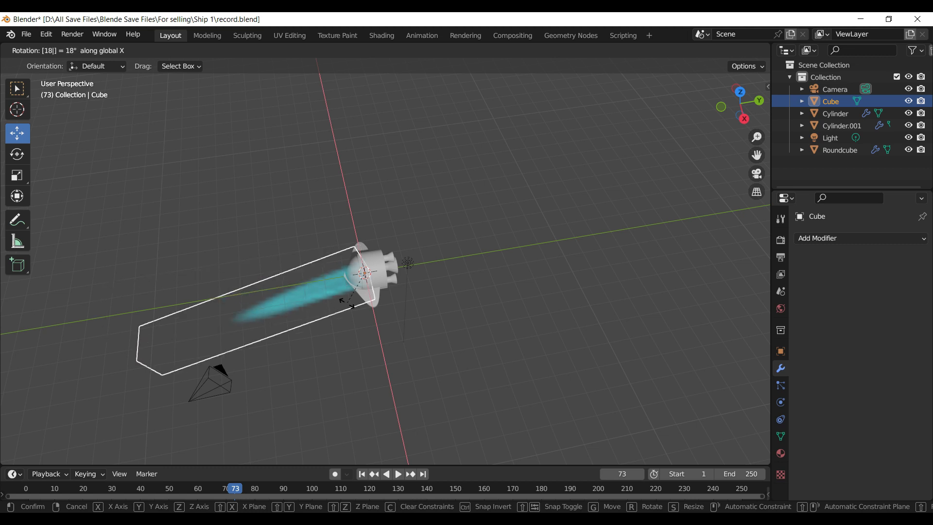
{"action": "key", "text": "Return"}
{"action": "scroll", "coordinate": [437, 281], "scroll_direction": "up", "scroll_amount": 3}
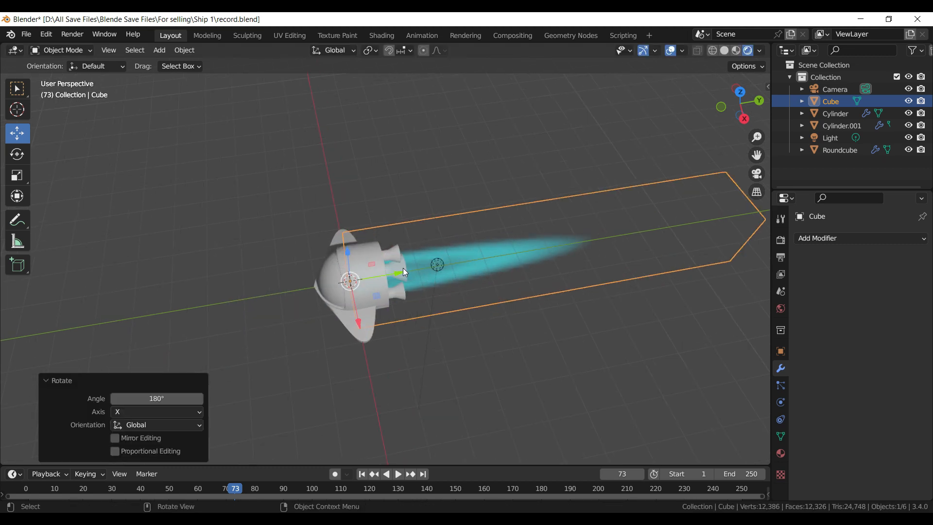
- Move the flame cube about 1.15 m along Y, and a further 0.29 m in Y and 0.24 m in Z onto the central nozzle
{"action": "key", "text": "g"}
{"action": "key", "text": "y"}
{"action": "left_click", "coordinate": [440, 270]}
{"action": "key", "text": "KP_3"}
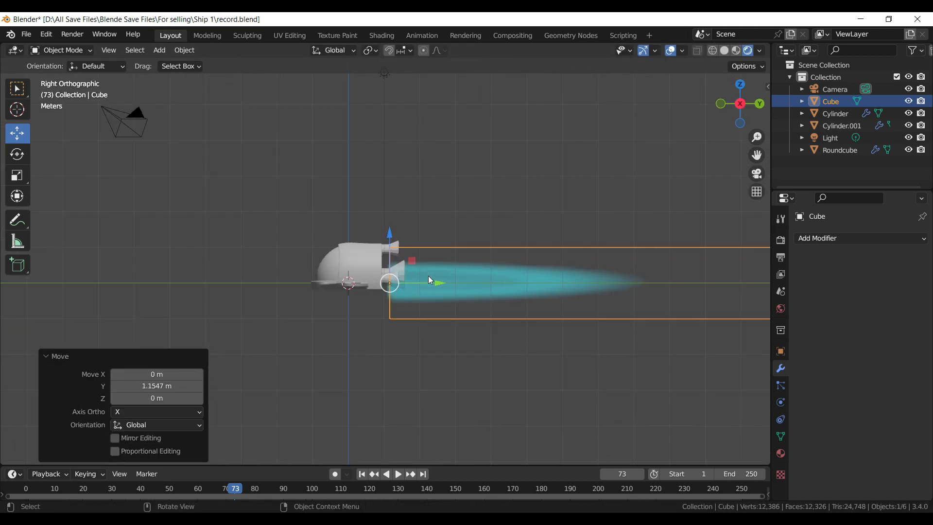
{"action": "scroll", "coordinate": [448, 308], "scroll_direction": "up", "scroll_amount": 5}
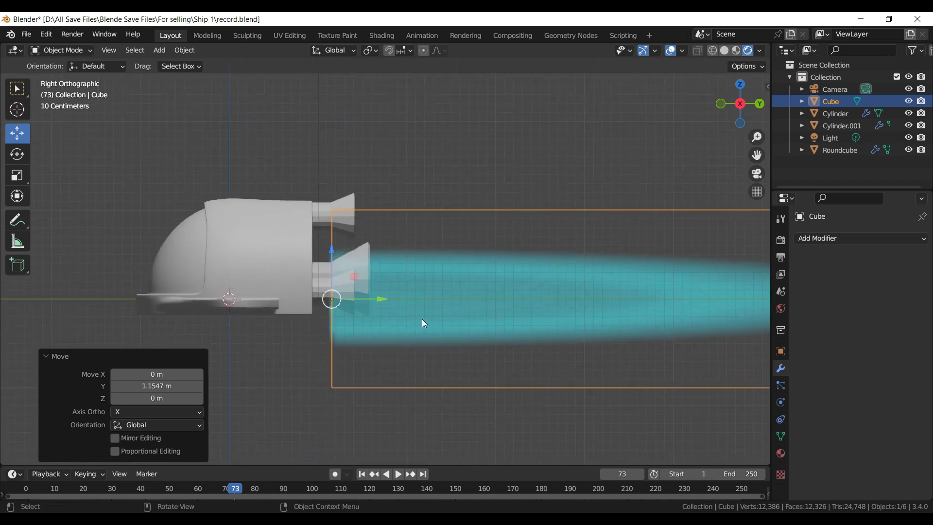
{"action": "key", "text": "g"}
{"action": "left_click", "coordinate": [453, 314]}
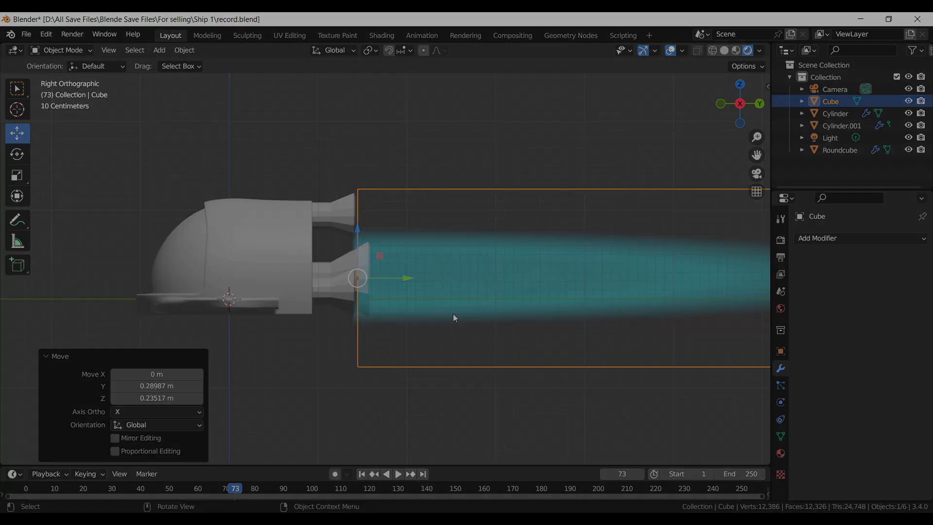
- Scale the flame cube down to about half its size to fit the central nozzle and apply its scale
{"action": "scroll", "coordinate": [455, 318], "scroll_direction": "down", "scroll_amount": 4}
{"action": "key", "text": "s"}
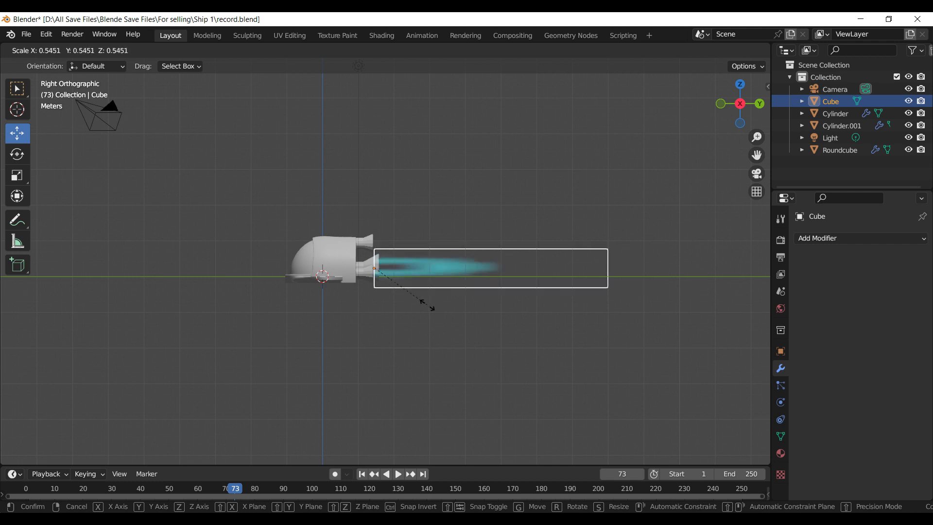
{"action": "left_click", "coordinate": [399, 307]}
{"action": "key", "text": "ctrl+a"}
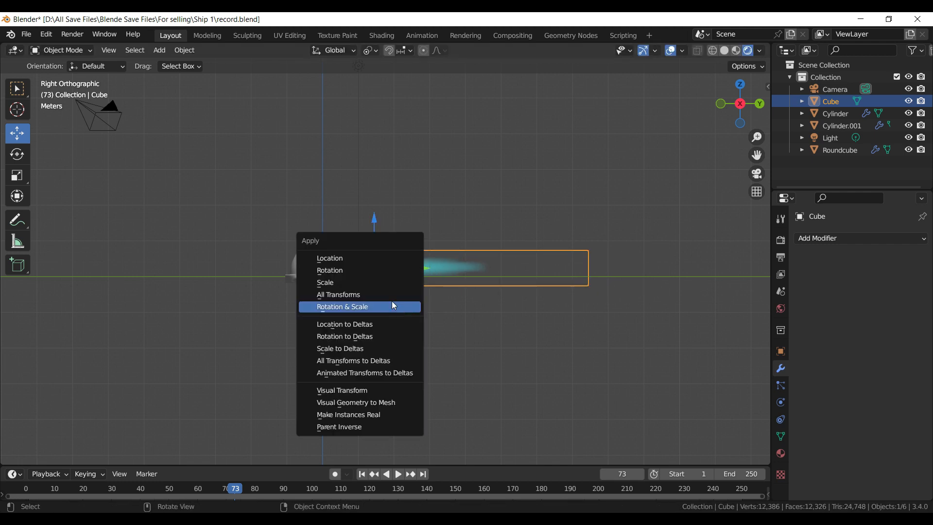
{"action": "left_click", "coordinate": [354, 285]}
{"action": "scroll", "coordinate": [452, 289], "scroll_direction": "up", "scroll_amount": 4}
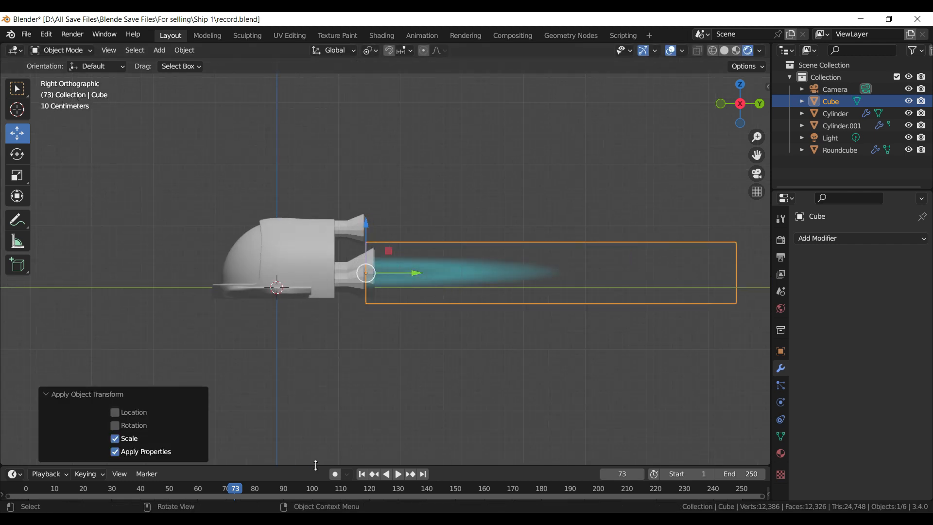
- Enlarge the timeline and play the animation to check the flame's flicker on the ship
{"action": "left_click_drag", "start_coordinate": [315, 466], "coordinate": [291, 326]}
{"action": "left_click_drag", "start_coordinate": [238, 354], "coordinate": [30, 351]}
{"action": "key", "text": "space"}
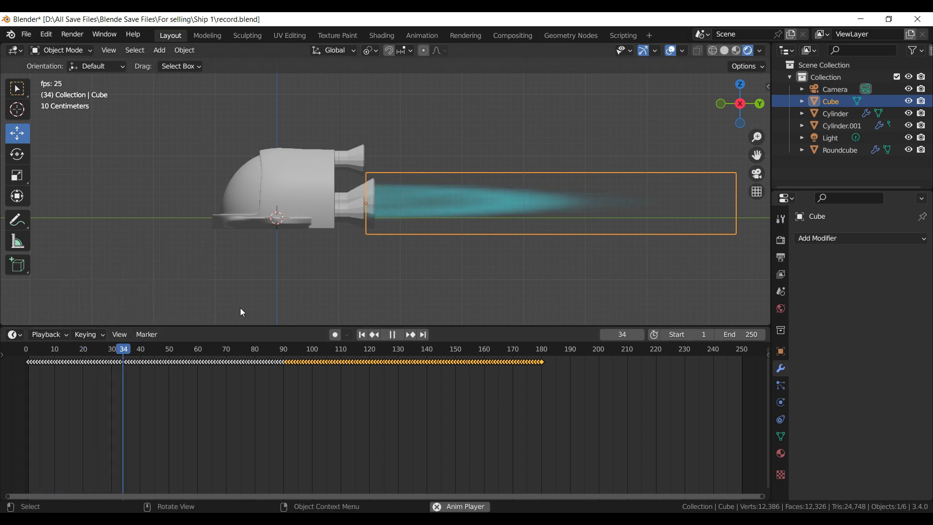
{"action": "key", "text": "space"}
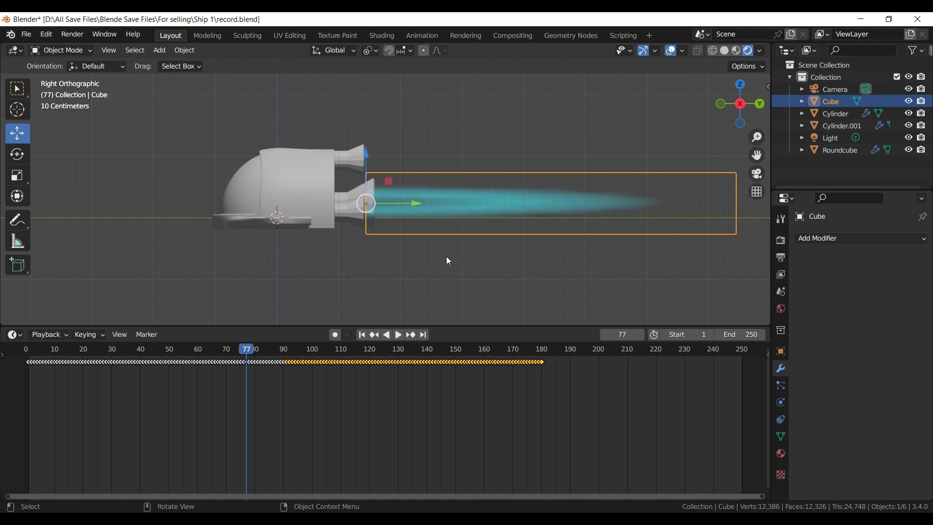
- Duplicate the flame cube about -0.09 m in Y and 0.74 m in Z onto the upper nozzle, scaling the copy to 0.726
{"action": "left_click", "coordinate": [446, 255]}
{"action": "middle_click_drag", "start_coordinate": [451, 243], "coordinate": [451, 298], "text": "shift"}
{"action": "left_click", "coordinate": [437, 265]}
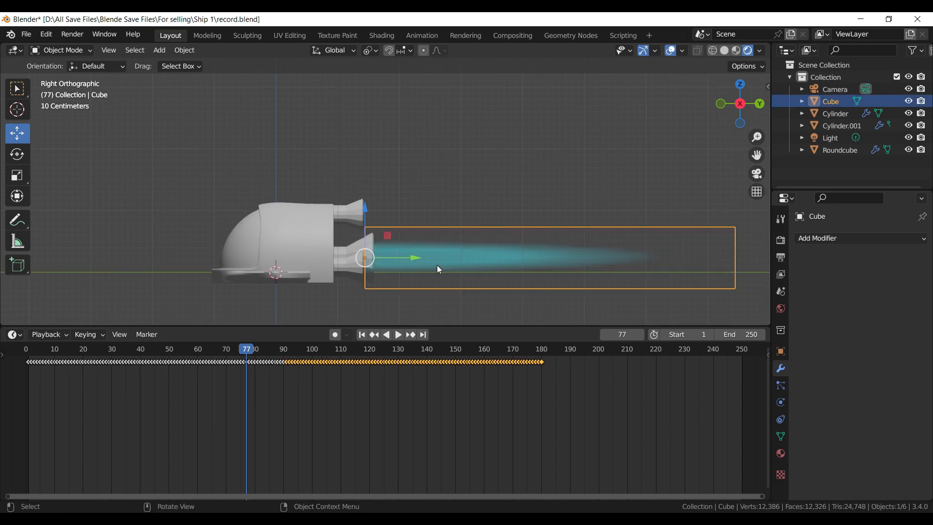
{"action": "scroll", "coordinate": [436, 265], "scroll_direction": "up", "scroll_amount": 2}
{"action": "key", "text": "shift+d"}
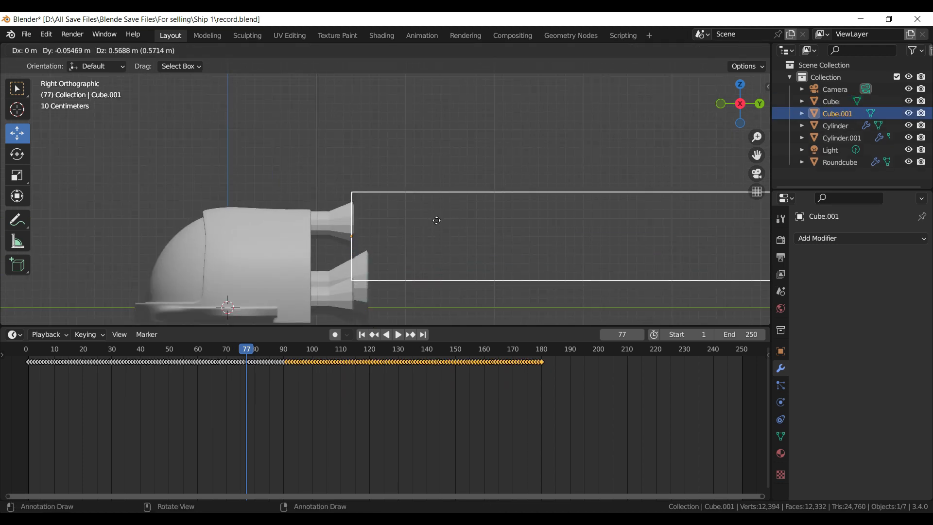
{"action": "left_click", "coordinate": [434, 207]}
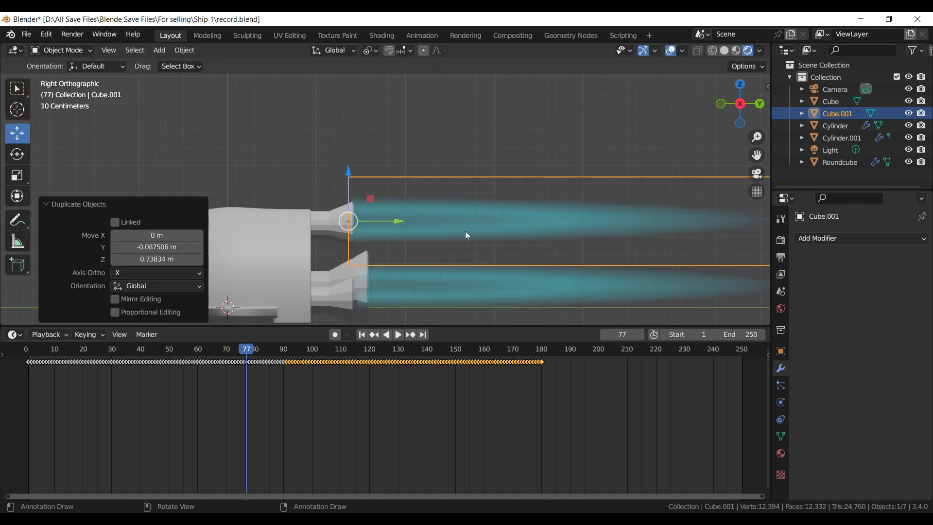
{"action": "key", "text": "s"}
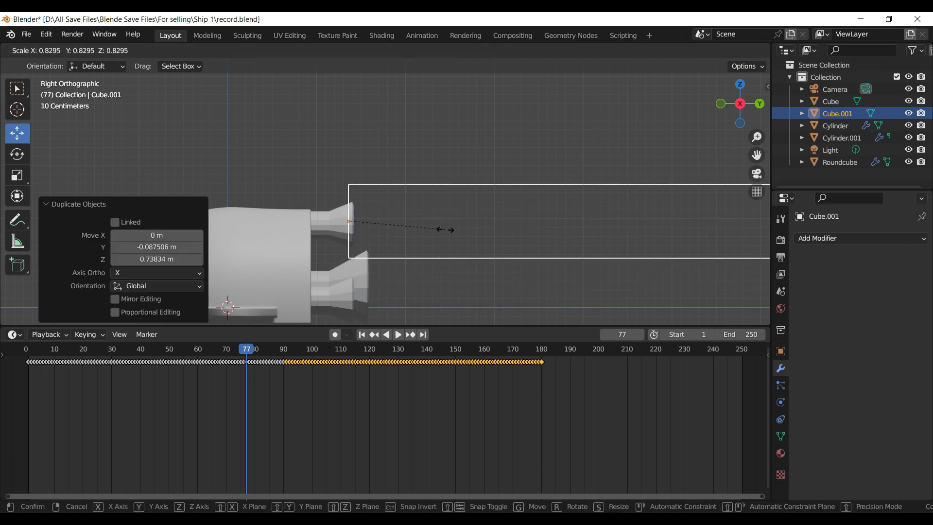
{"action": "left_click", "coordinate": [442, 232]}
{"action": "scroll", "coordinate": [453, 237], "scroll_direction": "down", "scroll_amount": 3}
- Duplicate the small flame cube onto each of the two lower side nozzles, working in the back view
{"action": "middle_click_drag", "start_coordinate": [452, 236], "coordinate": [494, 267]}
{"action": "middle_click_drag", "start_coordinate": [475, 228], "coordinate": [455, 226]}
{"action": "scroll", "coordinate": [459, 247], "scroll_direction": "up", "scroll_amount": 3}
{"action": "key", "text": "shift+d"}
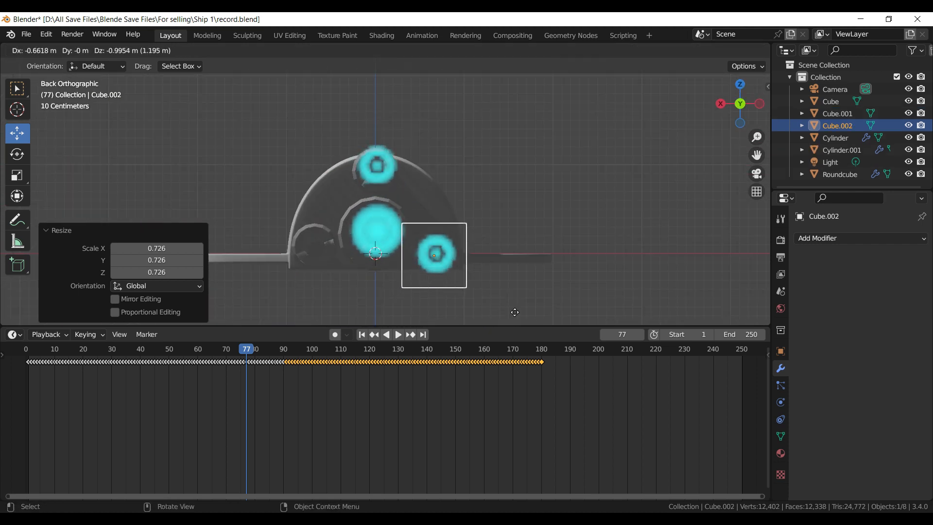
{"action": "left_click", "coordinate": [498, 250]}
{"action": "key", "text": "shift+d"}
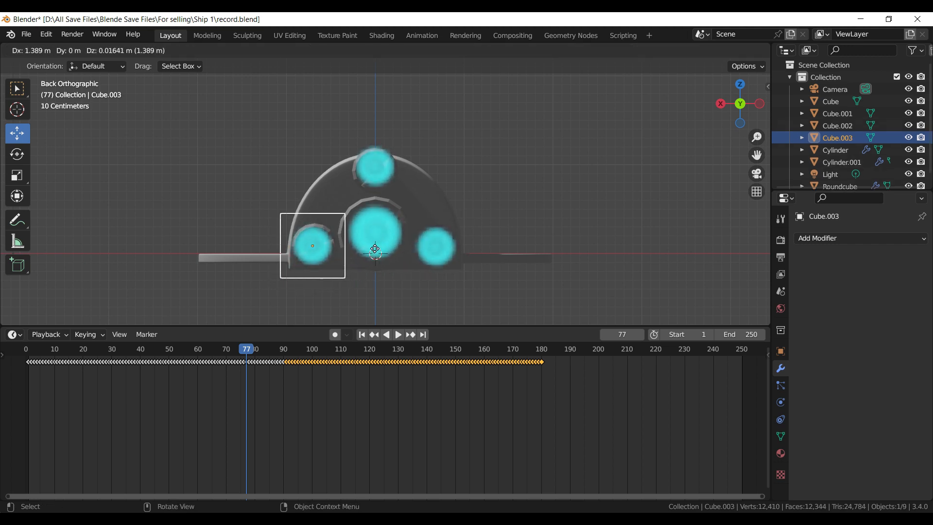
{"action": "left_click", "coordinate": [374, 250]}
{"action": "middle_click_drag", "start_coordinate": [375, 250], "coordinate": [381, 278]}
{"action": "left_click", "coordinate": [381, 277]}
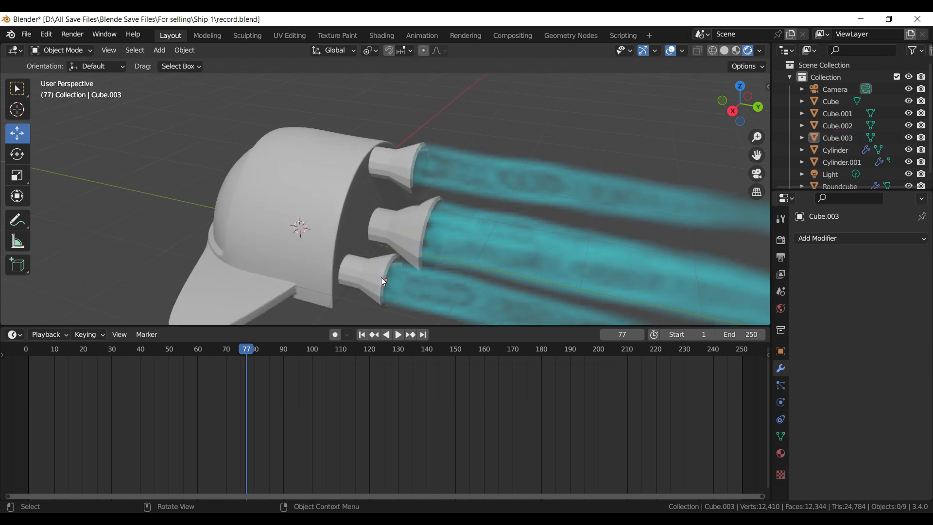
{"action": "left_click", "coordinate": [408, 276]}
{"action": "left_click", "coordinate": [357, 270], "text": "shift"}
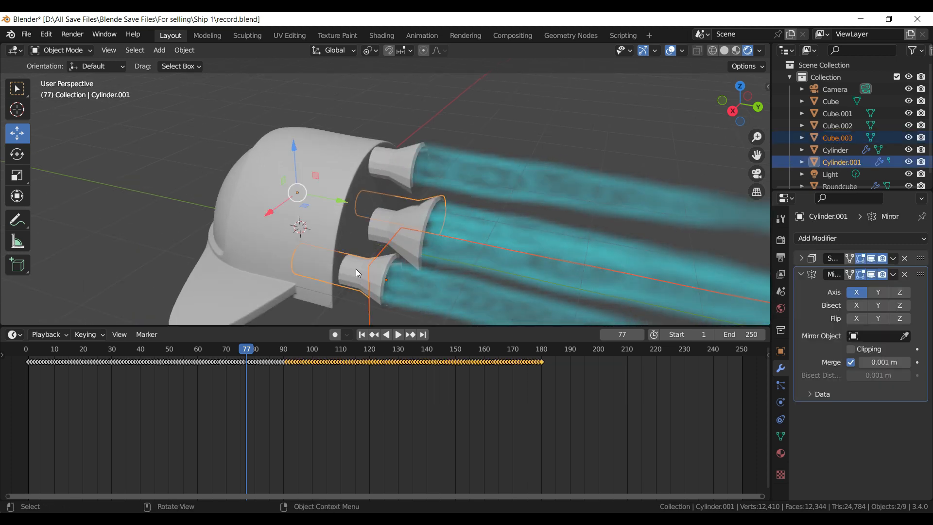
{"action": "scroll", "coordinate": [357, 269], "scroll_direction": "down", "scroll_amount": 2}
{"action": "left_click", "coordinate": [478, 220], "text": "shift"}
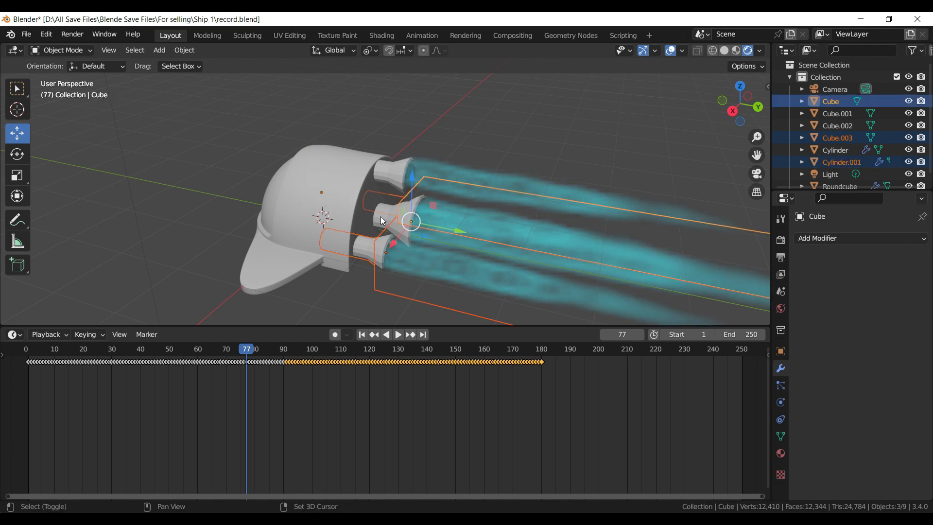
{"action": "left_click", "coordinate": [453, 223]}
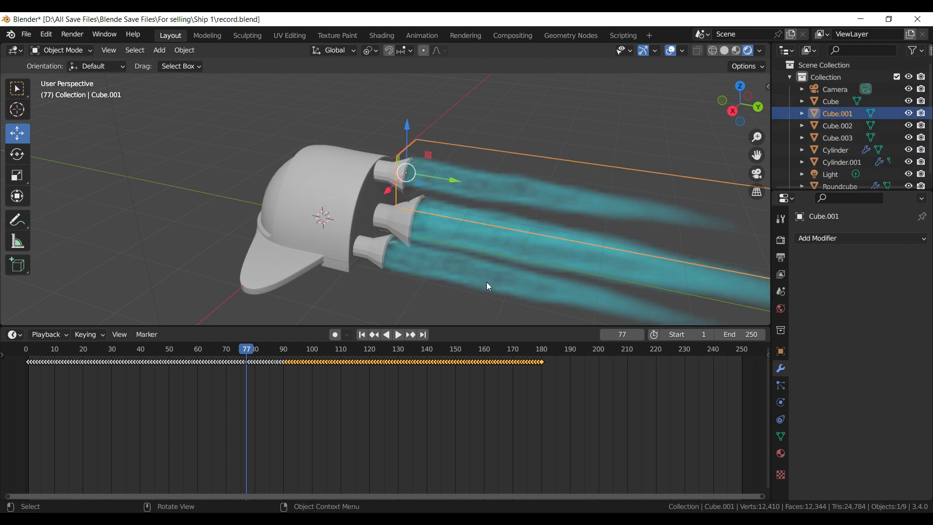
- Select the three small outer flame cubes and shorten them to about 0.9 along the global Y axis
{"action": "left_click", "coordinate": [492, 246]}
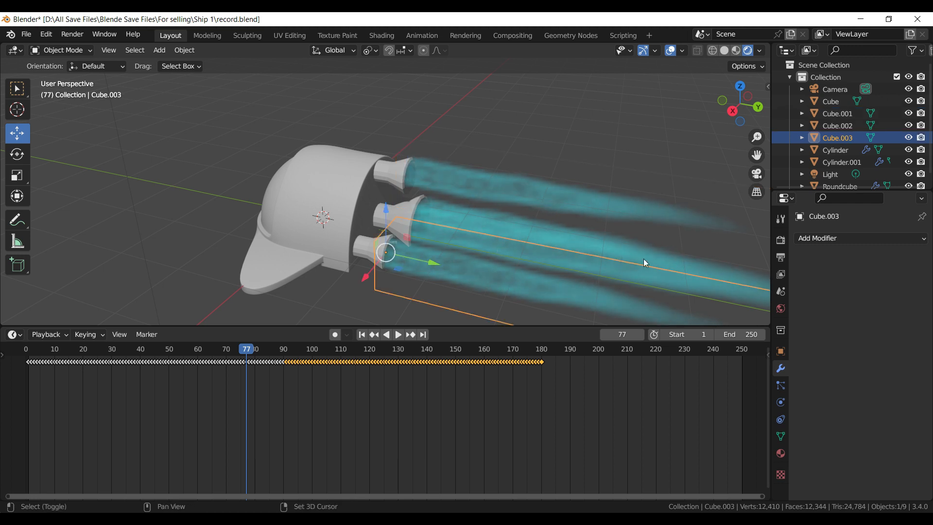
{"action": "scroll", "coordinate": [632, 263], "scroll_direction": "down", "scroll_amount": 3}
{"action": "left_click", "coordinate": [475, 193], "text": "shift"}
{"action": "middle_click_drag", "start_coordinate": [474, 191], "coordinate": [433, 251]}
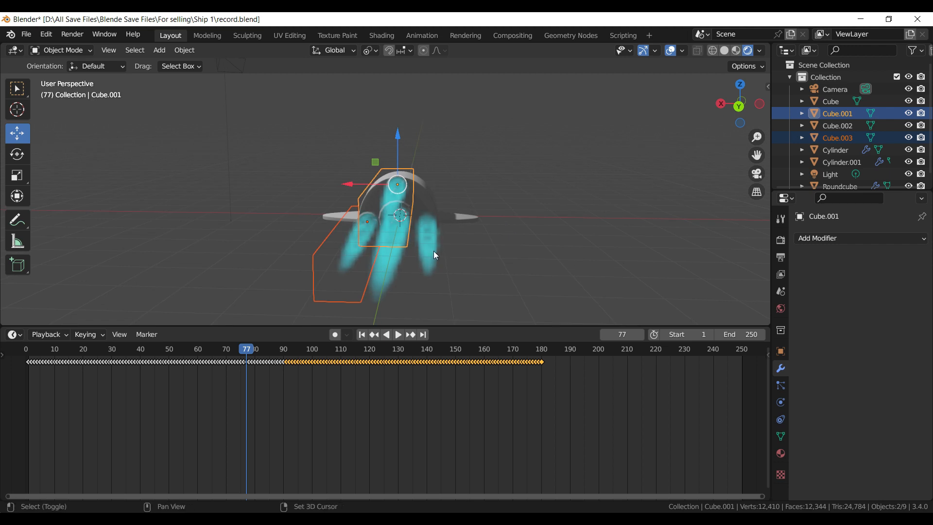
{"action": "left_click", "coordinate": [432, 253], "text": "shift"}
{"action": "middle_click_drag", "start_coordinate": [374, 257], "coordinate": [497, 266]}
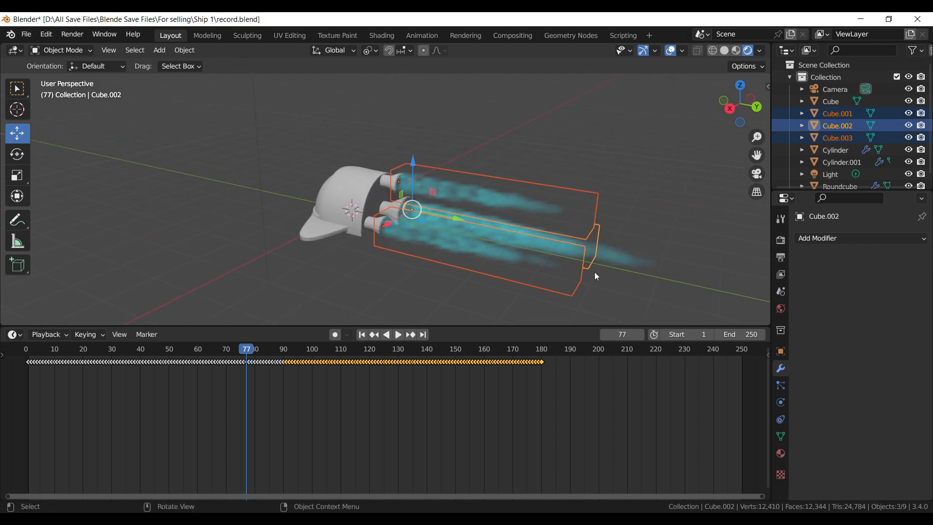
{"action": "key", "text": "s"}
{"action": "key", "text": "y"}
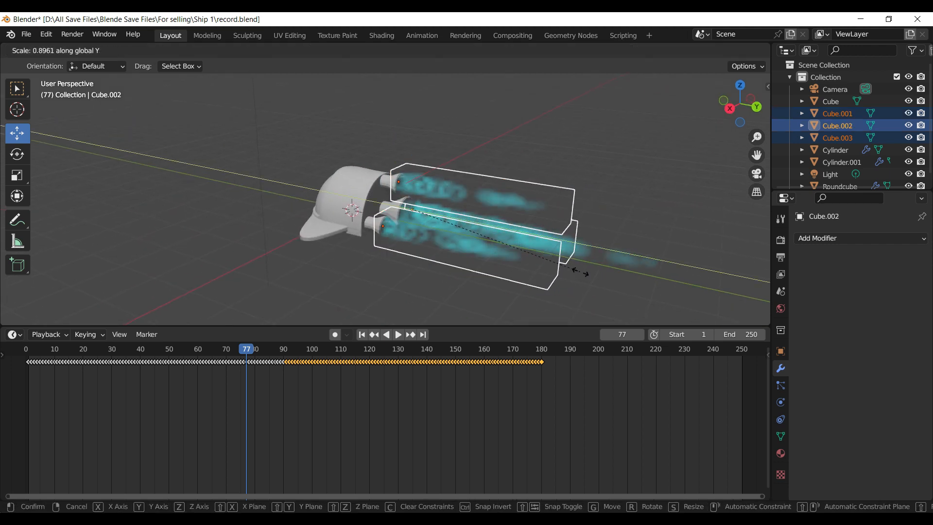
{"action": "left_click", "coordinate": [575, 271]}
{"action": "middle_click_drag", "start_coordinate": [563, 275], "coordinate": [361, 270]}
{"action": "left_click", "coordinate": [354, 262], "text": "shift"}
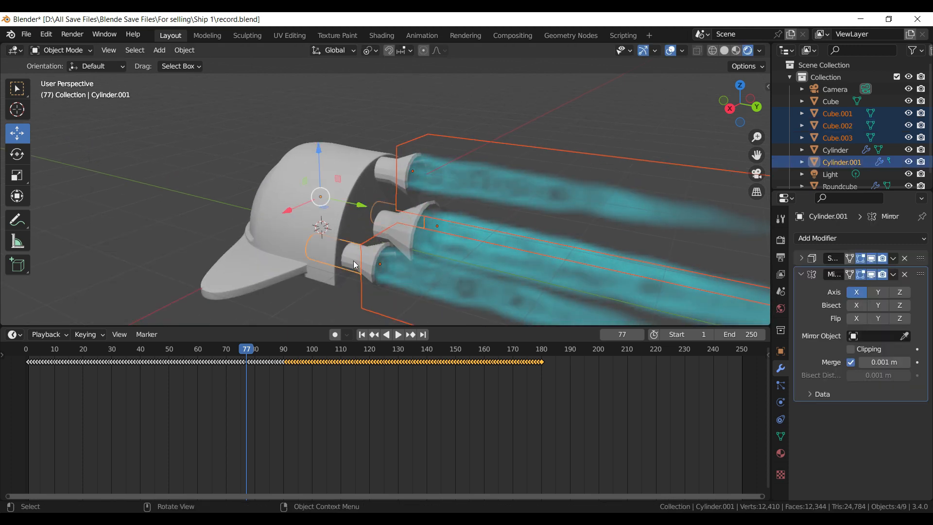
{"action": "left_click", "coordinate": [535, 159], "text": "shift"}
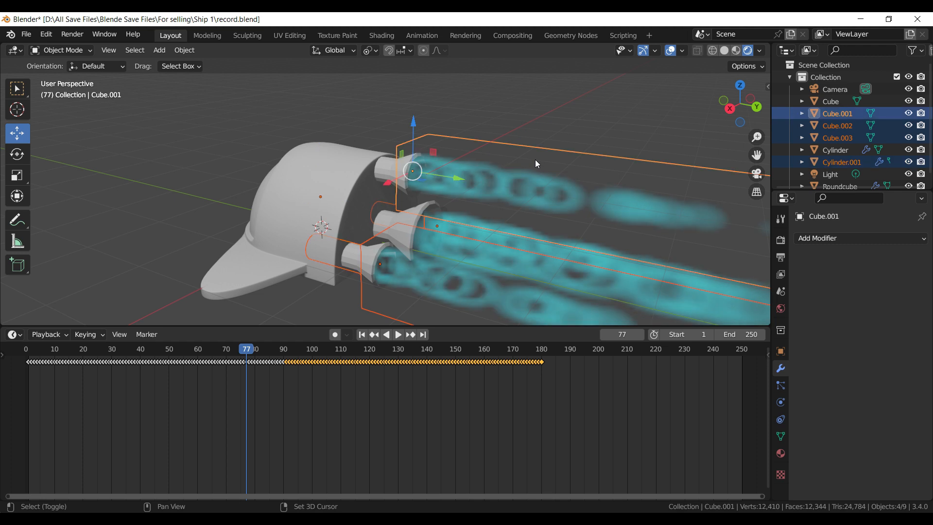
{"action": "key", "text": "alt+a"}
{"action": "left_click", "coordinate": [400, 284]}
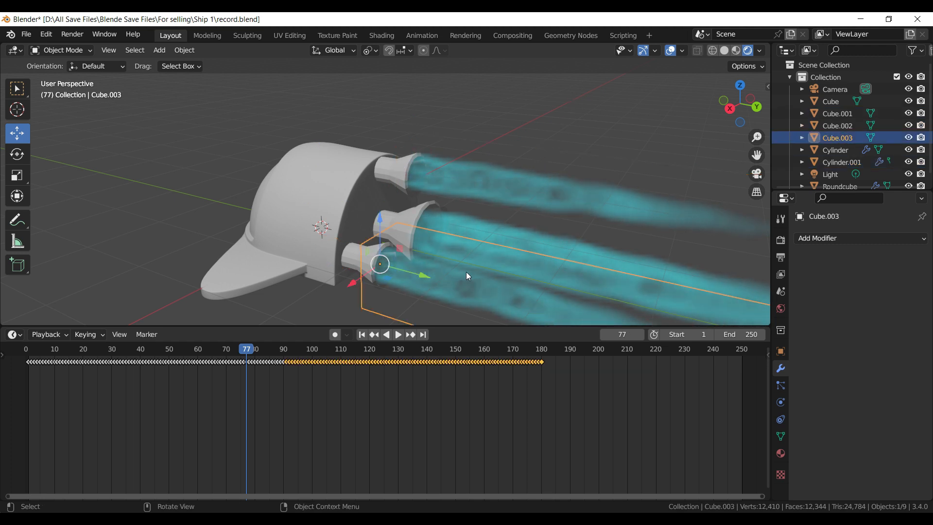
{"action": "scroll", "coordinate": [535, 275], "scroll_direction": "down", "scroll_amount": 4}
{"action": "middle_click_drag", "start_coordinate": [521, 273], "coordinate": [512, 273]}
{"action": "middle_click_drag", "start_coordinate": [491, 312], "coordinate": [471, 257]}
- Parent the upper flame cube to the Cylinder nozzle object using the Object parent type
{"action": "left_click", "coordinate": [377, 247], "text": "shift"}
{"action": "middle_click_drag", "start_coordinate": [376, 246], "coordinate": [477, 226]}
{"action": "scroll", "coordinate": [477, 226], "scroll_direction": "up", "scroll_amount": 3}
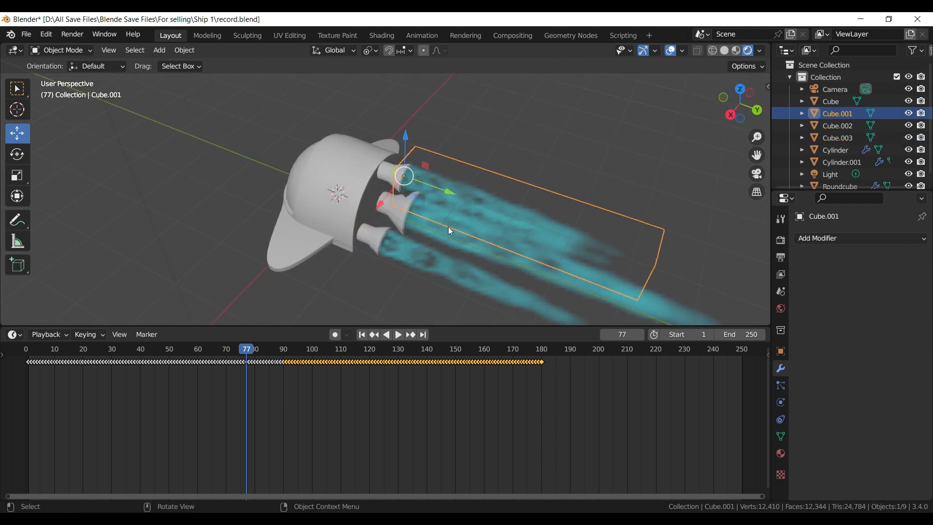
{"action": "left_click", "coordinate": [390, 176], "text": "shift"}
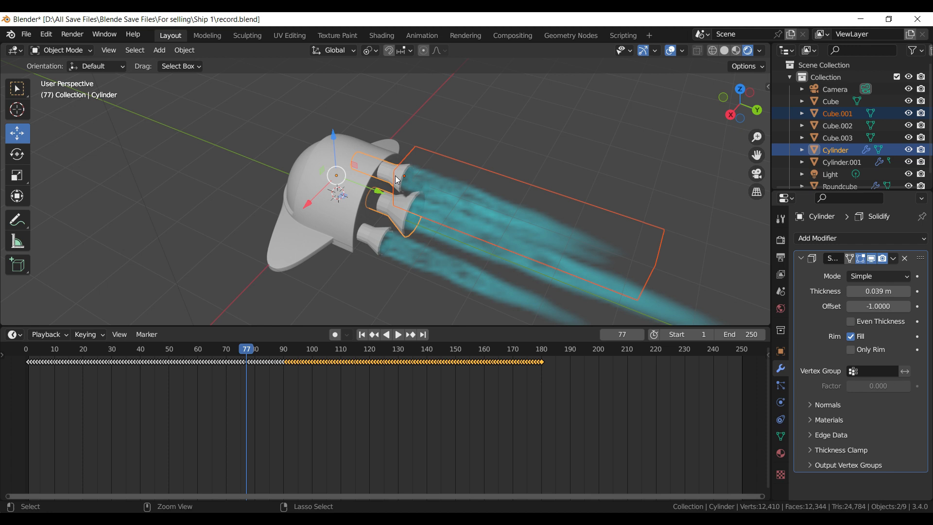
{"action": "key", "text": "ctrl+p"}
{"action": "left_click", "coordinate": [396, 176]}
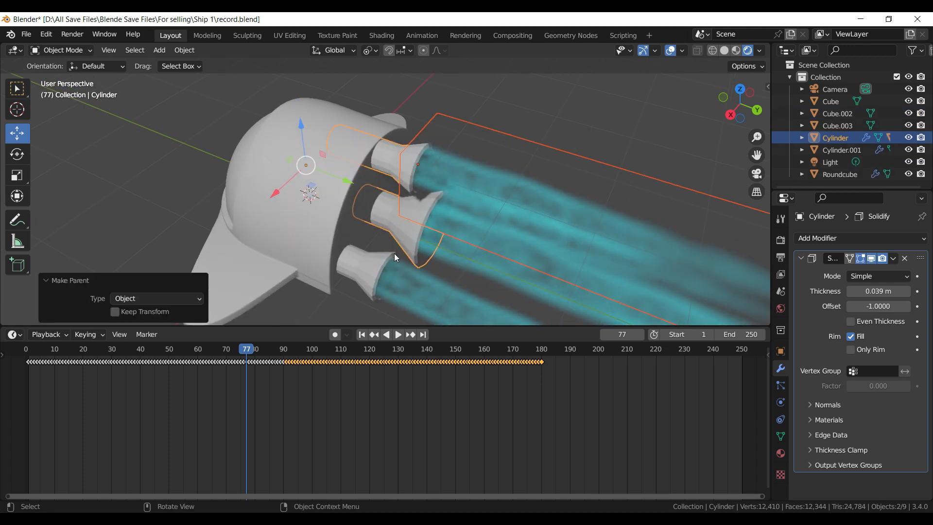
- Parent the large central flame cube to the Cylinder nozzle object using the Object parent type
{"action": "scroll", "coordinate": [395, 253], "scroll_direction": "down", "scroll_amount": 2}
{"action": "left_click", "coordinate": [445, 240]}
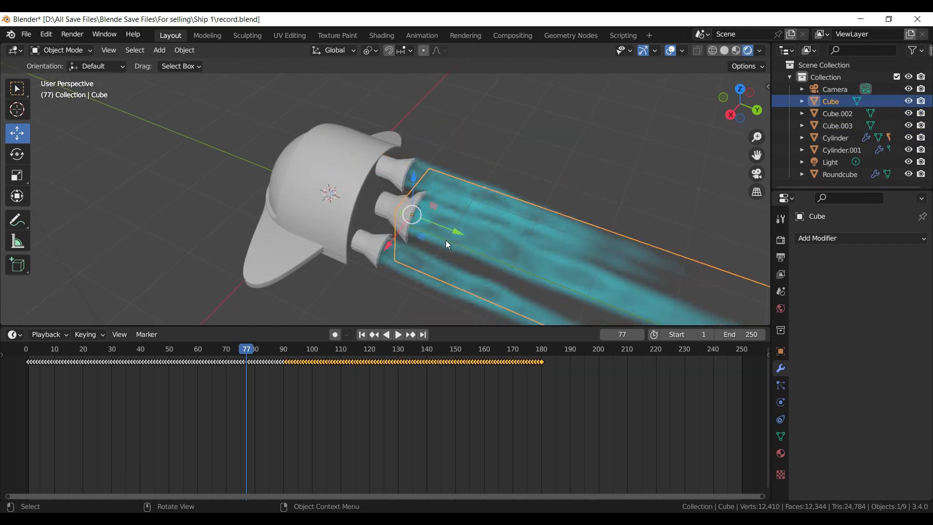
{"action": "left_click", "coordinate": [387, 208], "text": "shift"}
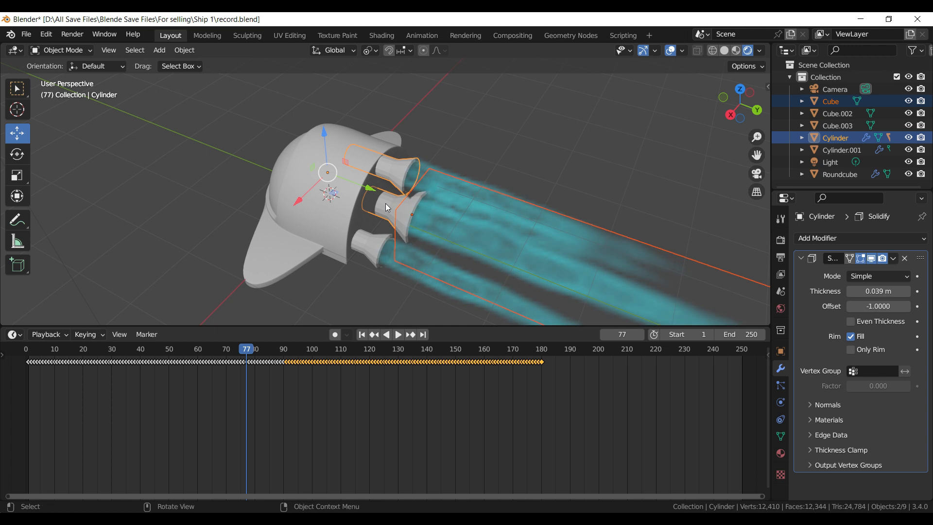
{"action": "key", "text": "ctrl+p"}
{"action": "left_click", "coordinate": [386, 203]}
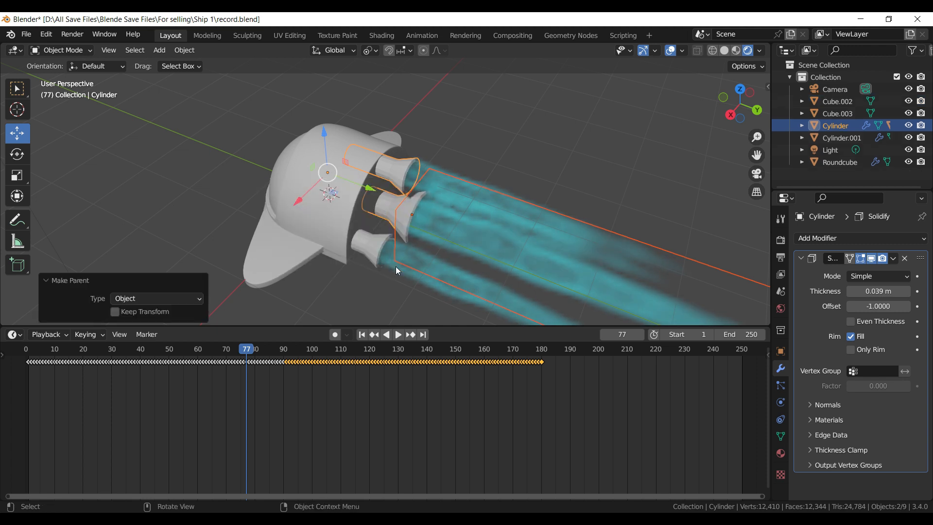
- Parent the near lower flame, Cube.003, to the mirrored side-nozzle object Cylinder.001
{"action": "left_click", "coordinate": [386, 284]}
{"action": "left_click", "coordinate": [358, 250], "text": "shift"}
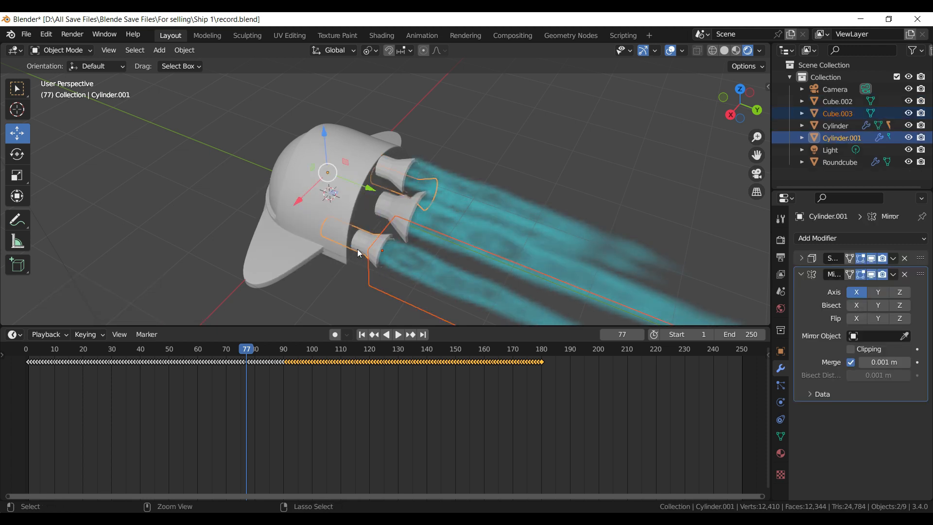
{"action": "key", "text": "ctrl+p"}
{"action": "left_click", "coordinate": [357, 249]}
- Parent the remaining side flame, Cube.002, to Cylinder.001 using the Object parent type and clear the selection
{"action": "middle_click_drag", "start_coordinate": [428, 247], "coordinate": [381, 283]}
{"action": "left_click", "coordinate": [436, 281]}
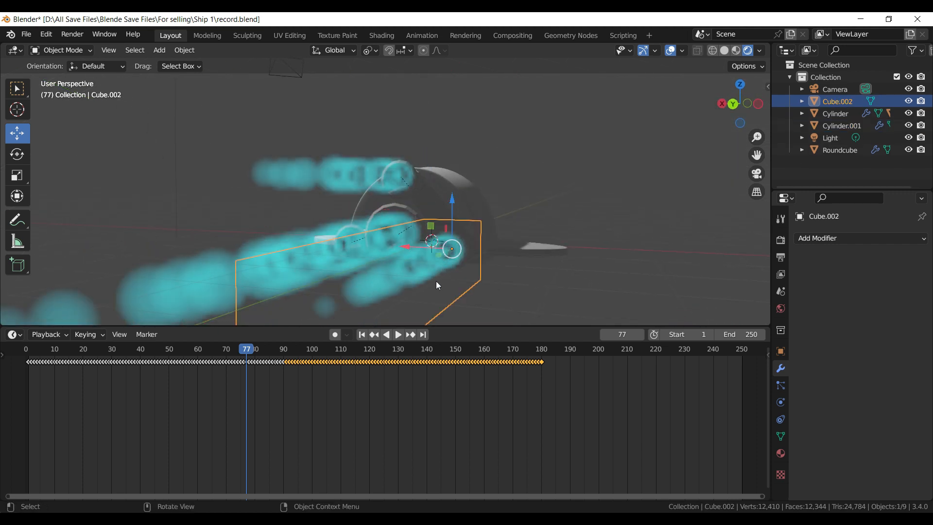
{"action": "left_click", "coordinate": [474, 238], "text": "shift"}
{"action": "middle_click_drag", "start_coordinate": [460, 249], "coordinate": [335, 264]}
{"action": "left_click", "coordinate": [390, 278]}
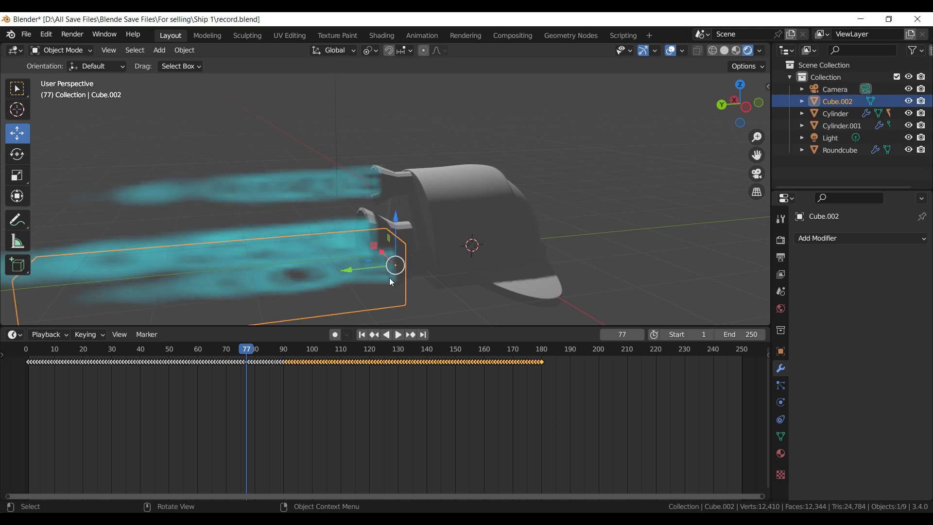
{"action": "left_click", "coordinate": [414, 271], "text": "shift"}
{"action": "key", "text": "ctrl+p"}
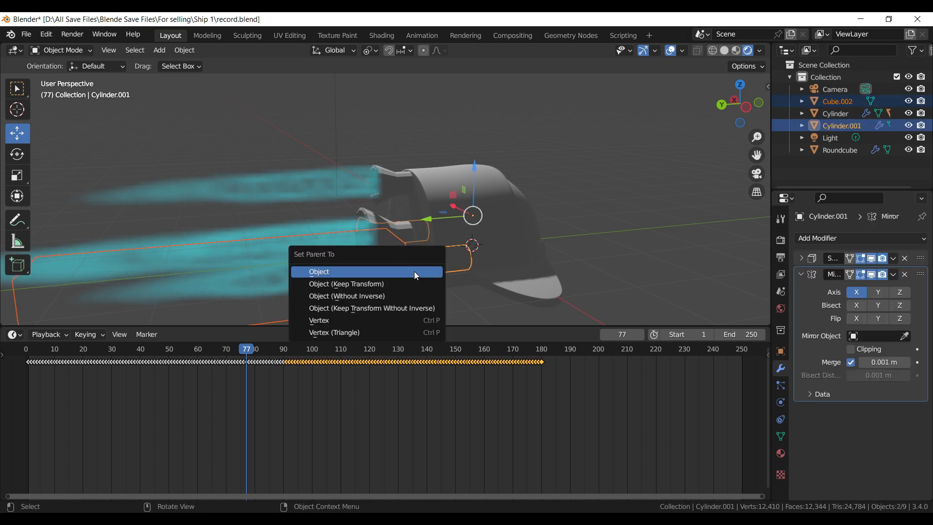
{"action": "left_click", "coordinate": [414, 271]}
{"action": "key", "text": "alt+a"}
- Parent both nozzle objects, Cylinder and Cylinder.001, to the ship body Roundcube using the Object parent type
{"action": "middle_click_drag", "start_coordinate": [414, 271], "coordinate": [561, 260]}
{"action": "scroll", "coordinate": [294, 231], "scroll_direction": "up", "scroll_amount": 3}
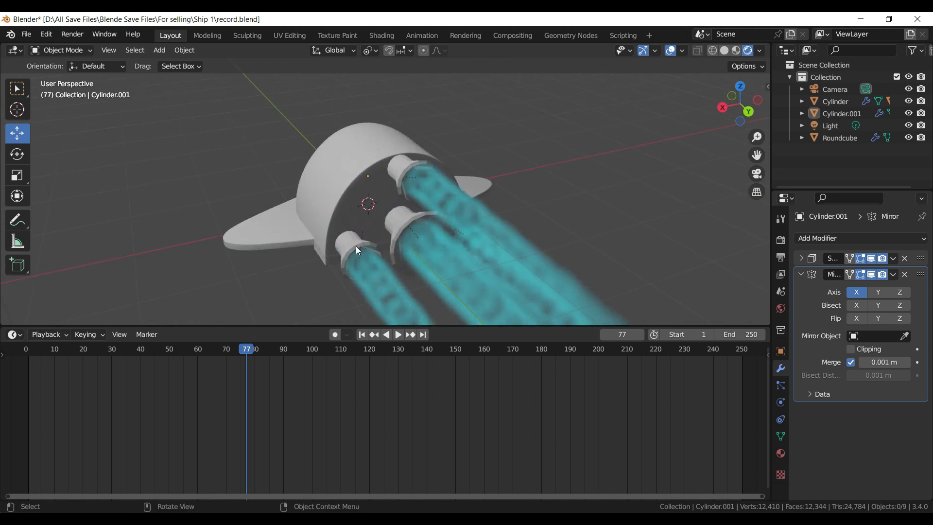
{"action": "left_click", "coordinate": [395, 227]}
{"action": "middle_click_drag", "start_coordinate": [350, 229], "coordinate": [360, 259]}
{"action": "left_click", "coordinate": [361, 261]}
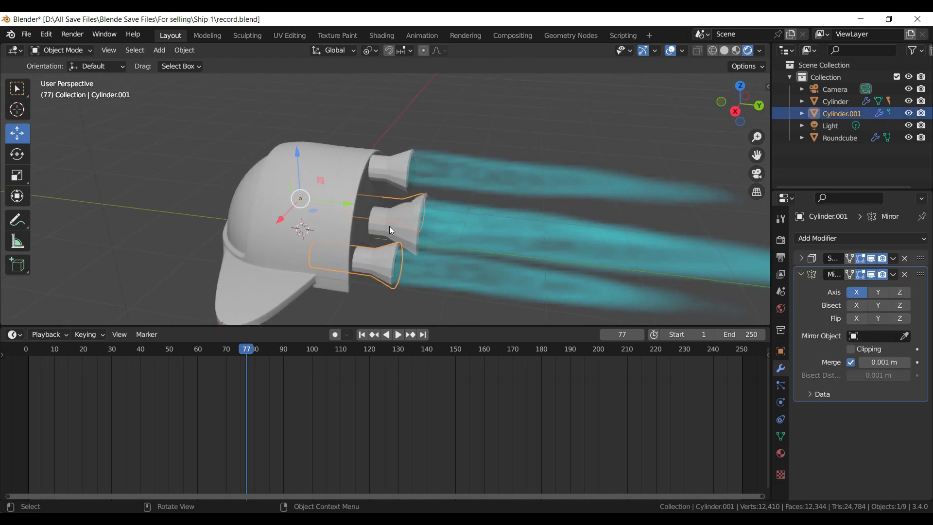
{"action": "left_click", "coordinate": [393, 180], "text": "shift"}
{"action": "left_click", "coordinate": [301, 160], "text": "shift"}
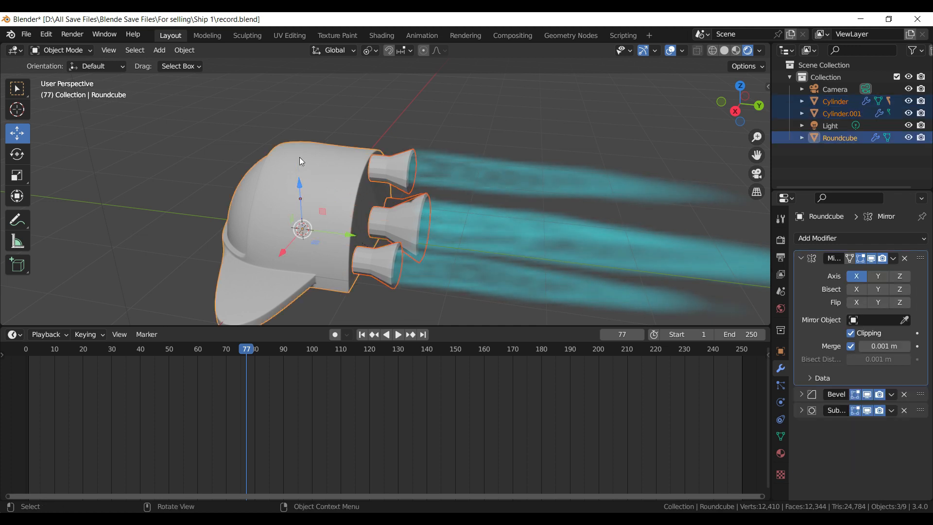
{"action": "key", "text": "ctrl+p"}
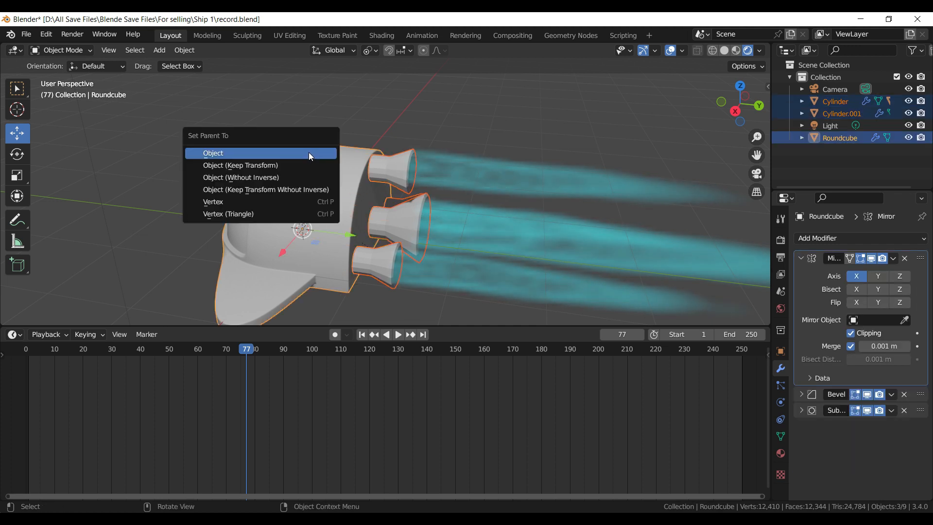
{"action": "left_click", "coordinate": [310, 154]}
{"action": "left_click", "coordinate": [424, 118]}
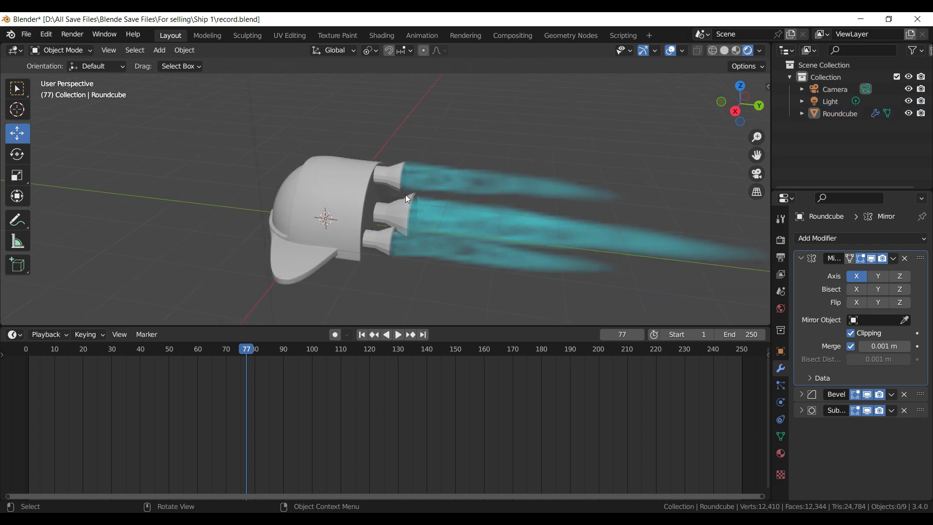
- Shade the selected engine nozzles with Auto Smooth at 30°
{"action": "scroll", "coordinate": [406, 195], "scroll_direction": "down", "scroll_amount": 5}
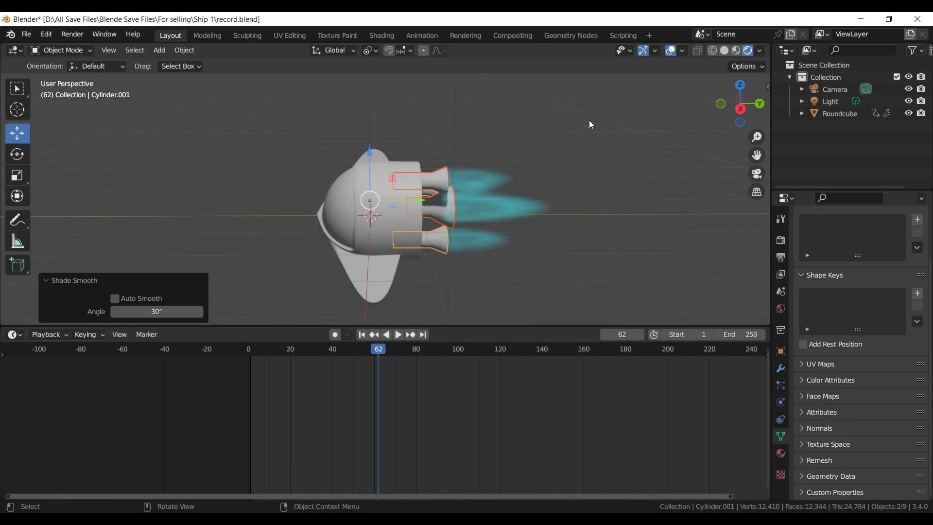
{"action": "right_click", "coordinate": [591, 125]}
{"action": "left_click", "coordinate": [580, 131]}
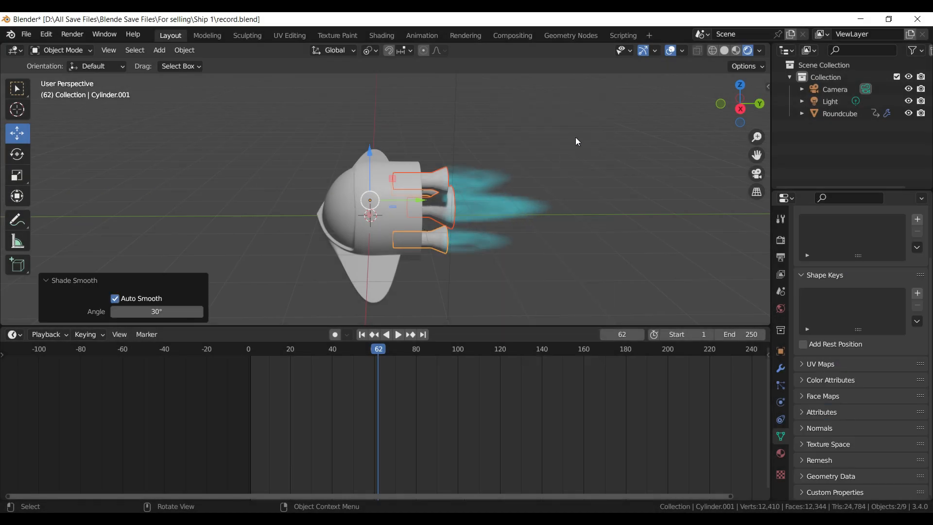
- Add a Bevel modifier to the side nozzles, Cylinder.001
{"action": "left_click", "coordinate": [782, 372]}
{"action": "left_click", "coordinate": [802, 275]}
{"action": "left_click", "coordinate": [826, 239]}
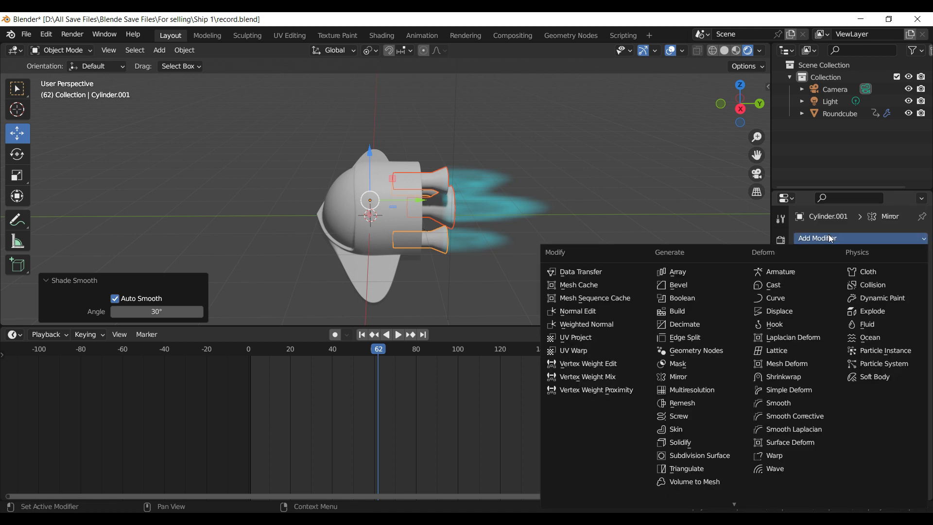
{"action": "left_click", "coordinate": [677, 284]}
{"action": "scroll", "coordinate": [522, 220], "scroll_direction": "up", "scroll_amount": 5}
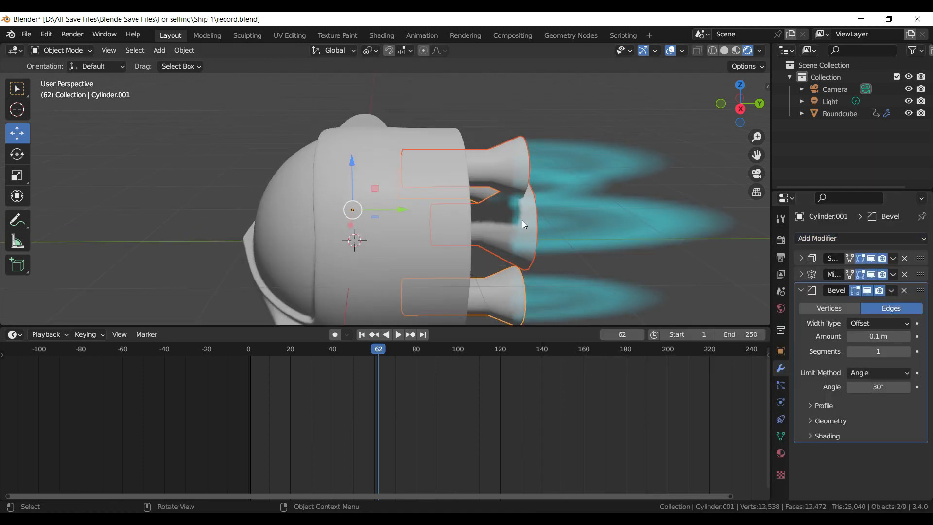
{"action": "middle_click_drag", "start_coordinate": [647, 251], "coordinate": [599, 252]}
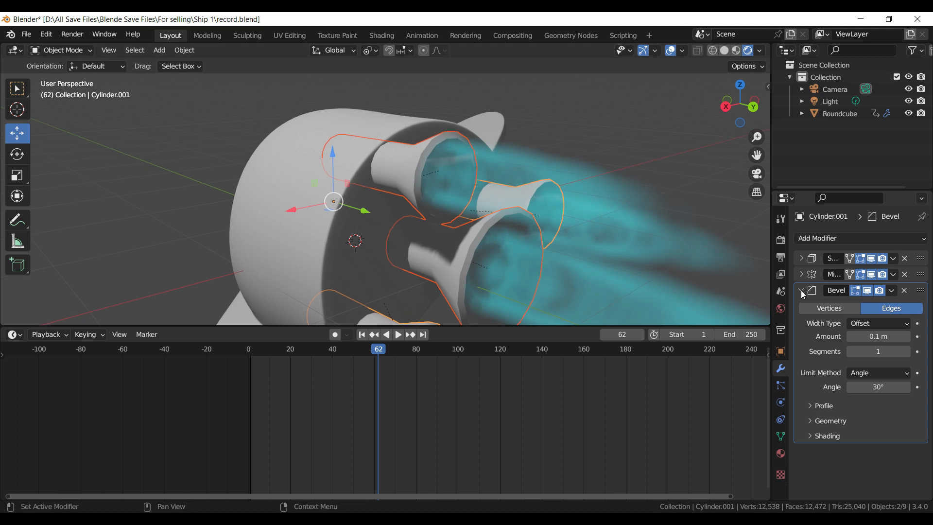
- Move the side nozzles' Bevel modifier above Solidify and set it to 3 segments with an amount of 0.055 m
{"action": "left_click", "coordinate": [801, 291]}
{"action": "left_click_drag", "start_coordinate": [920, 291], "coordinate": [907, 262]}
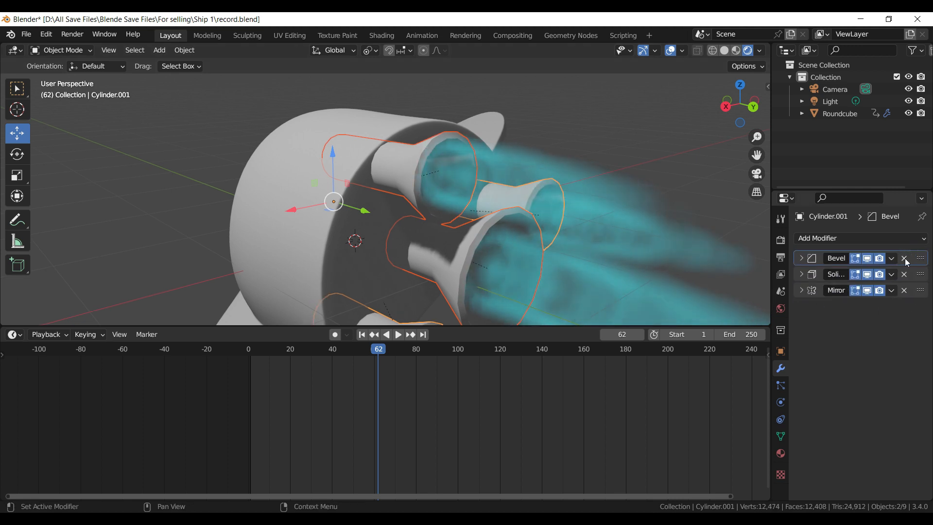
{"action": "left_click", "coordinate": [800, 258]}
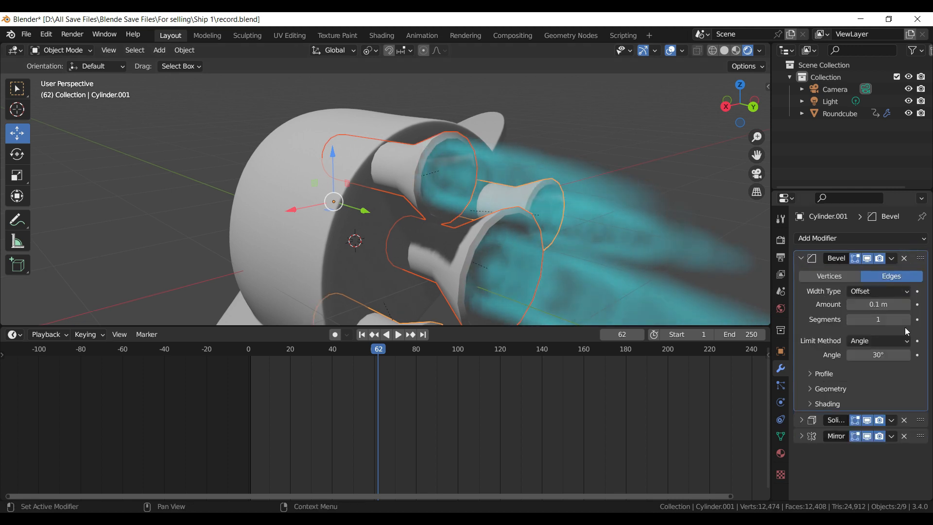
{"action": "mouse_move", "coordinate": [879, 305]}
{"action": "left_mouse_down"}
{"action": "mouse_move", "coordinate": [866, 304]}
{"action": "mouse_move", "coordinate": [889, 304]}
{"action": "mouse_move", "coordinate": [843, 304]}
{"action": "mouse_move", "coordinate": [894, 304]}
{"action": "left_mouse_up"}
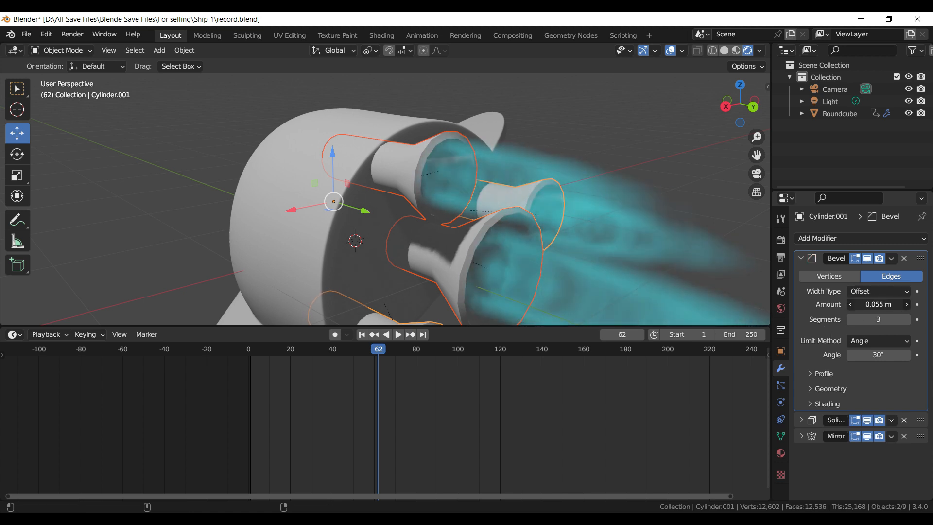
- Reorder the side nozzles' Bevel modifier so it sits between Solidify and Mirror
{"action": "left_click", "coordinate": [803, 258]}
{"action": "left_click_drag", "start_coordinate": [921, 258], "coordinate": [916, 287]}
{"action": "middle_click_drag", "start_coordinate": [476, 226], "coordinate": [402, 264]}
{"action": "middle_click_drag", "start_coordinate": [467, 223], "coordinate": [484, 188]}
- Select the side nozzles on their own and set their Bevel amount to 0 m
{"action": "left_click", "coordinate": [500, 176]}
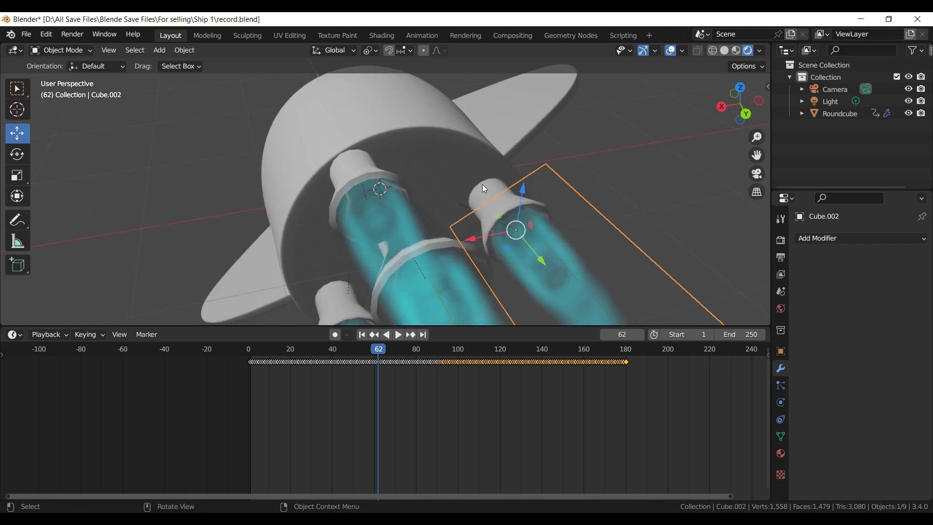
{"action": "left_click", "coordinate": [484, 188]}
{"action": "left_click", "coordinate": [802, 274]}
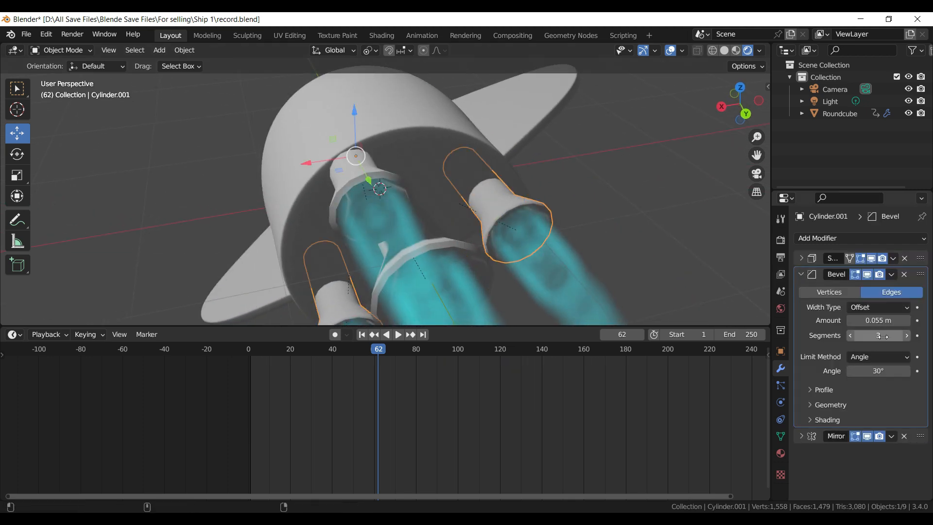
{"action": "mouse_move", "coordinate": [879, 321]}
{"action": "left_mouse_down"}
{"action": "mouse_move", "coordinate": [847, 321]}
{"action": "mouse_move", "coordinate": [844, 308]}
{"action": "mouse_move", "coordinate": [886, 320]}
{"action": "mouse_move", "coordinate": [875, 320]}
{"action": "left_mouse_up"}
- Remove the Bevel modifier from the side nozzles and undo the removal
{"action": "left_click", "coordinate": [904, 275]}
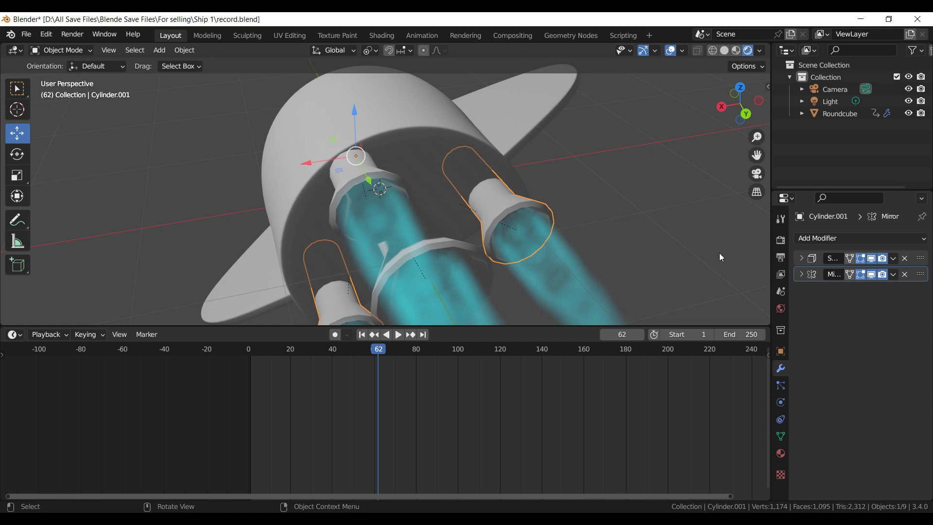
{"action": "scroll", "coordinate": [700, 260], "scroll_direction": "up", "scroll_amount": 1}
{"action": "middle_click_drag", "start_coordinate": [701, 259], "coordinate": [682, 252]}
{"action": "key", "text": "ctrl+z"}
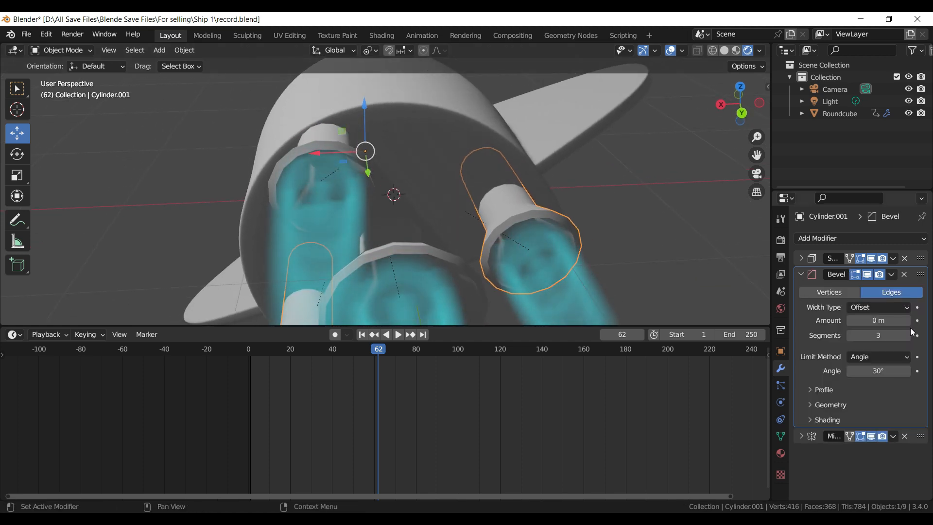
- Set the side nozzles' Bevel amount to 0.015 m and look at the Solidify settings
{"action": "left_click_drag", "start_coordinate": [895, 321], "coordinate": [888, 291]}
{"action": "left_click", "coordinate": [801, 258]}
{"action": "left_click", "coordinate": [802, 258]}
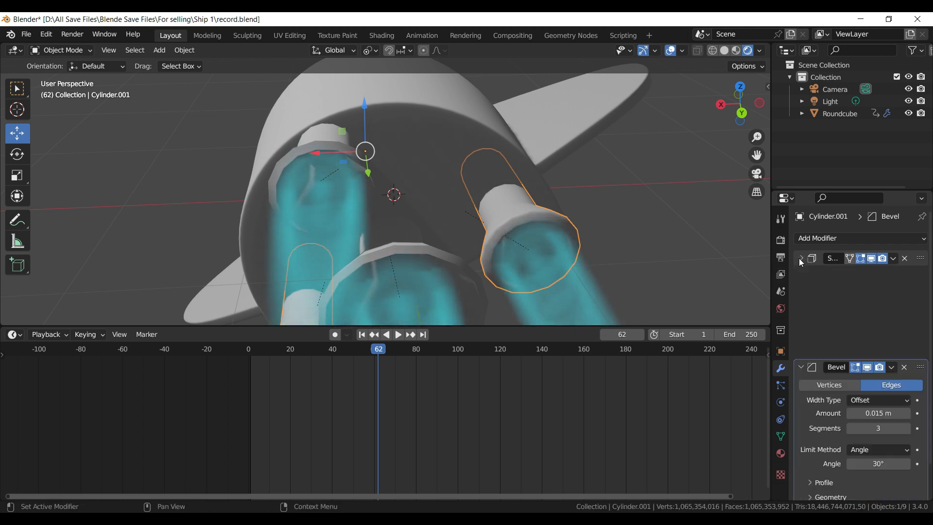
- Add a level 2 Subdivision Surface modifier to the centre nozzles and the side nozzles
{"action": "scroll", "coordinate": [378, 191], "scroll_direction": "down", "scroll_amount": 3}
{"action": "middle_click_drag", "start_coordinate": [385, 194], "coordinate": [492, 202]}
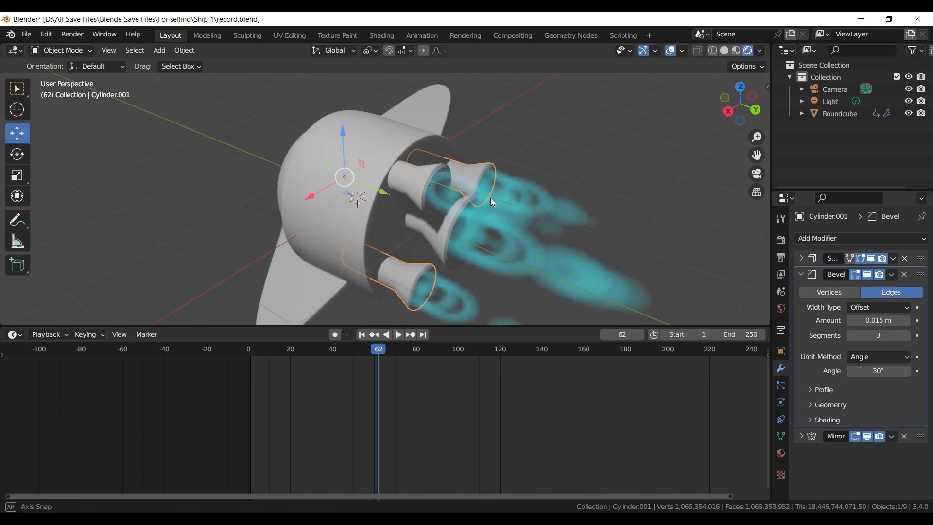
{"action": "left_click", "coordinate": [434, 237], "text": "shift"}
{"action": "left_click", "coordinate": [402, 173], "text": "shift"}
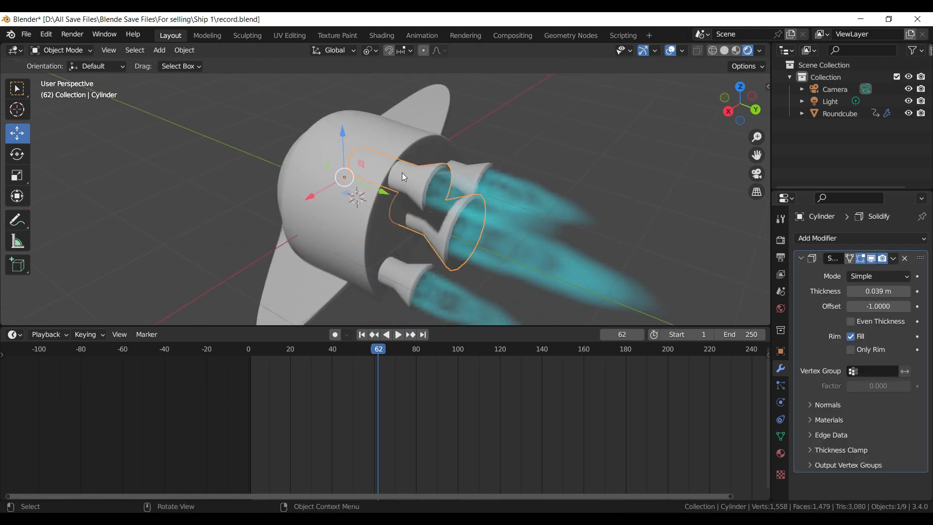
{"action": "left_click", "coordinate": [466, 168], "text": "shift"}
{"action": "middle_click_drag", "start_coordinate": [465, 168], "coordinate": [458, 146]}
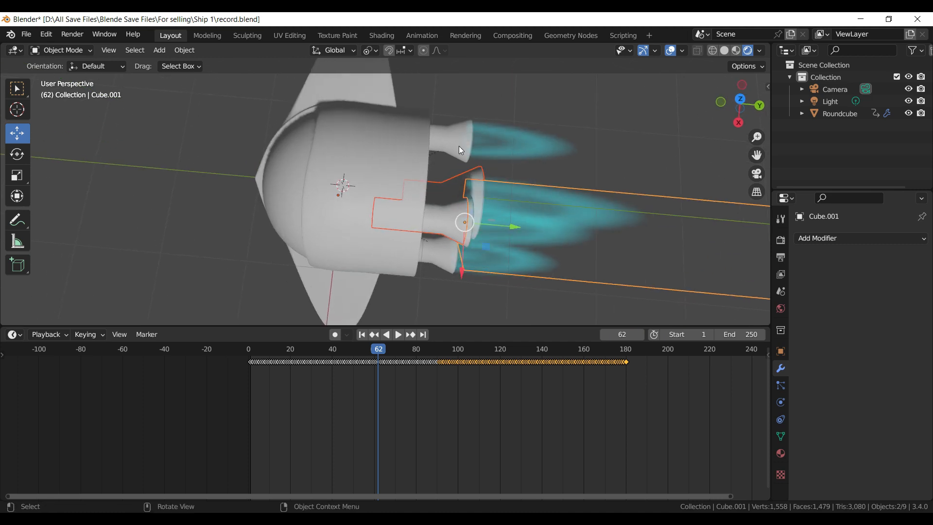
{"action": "left_click", "coordinate": [445, 220]}
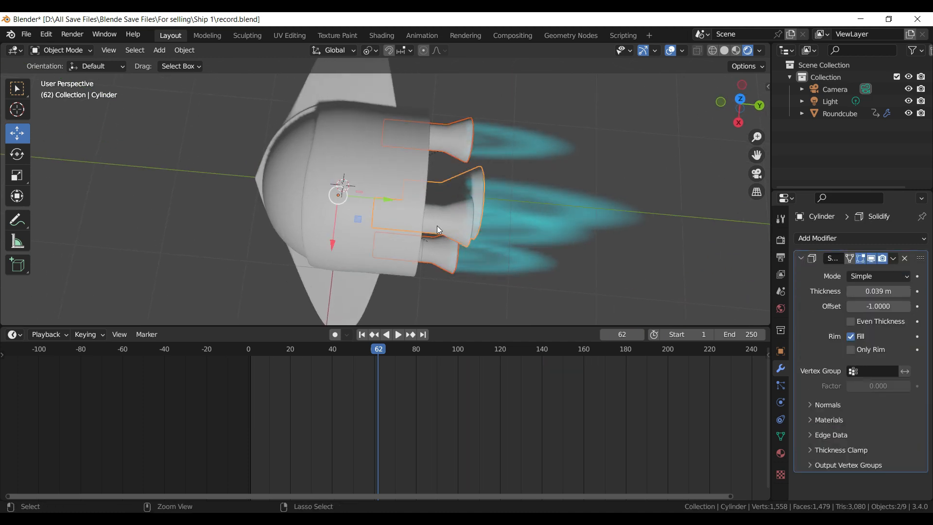
{"action": "key", "text": "ctrl+1"}
{"action": "left_click", "coordinate": [639, 181]}
{"action": "middle_click_drag", "start_coordinate": [640, 181], "coordinate": [435, 200]}
- Add a 3-segment Bevel modifier to the centre nozzles and move it above Solidify and Subdivision
{"action": "left_click", "coordinate": [411, 186]}
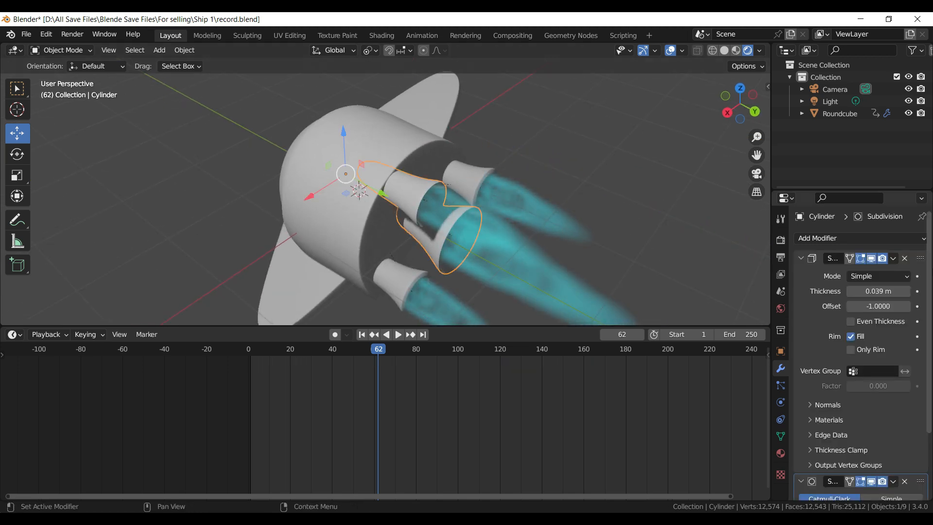
{"action": "left_click", "coordinate": [802, 261]}
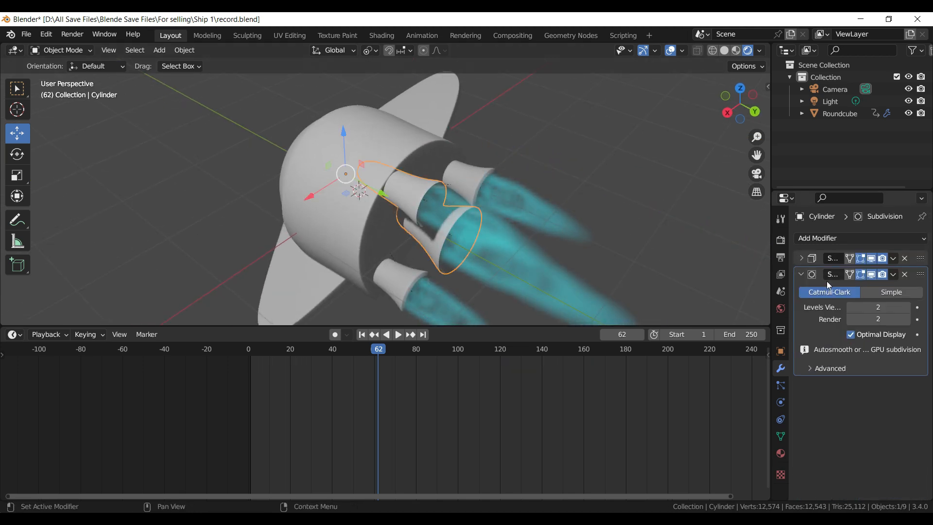
{"action": "left_click", "coordinate": [800, 275]}
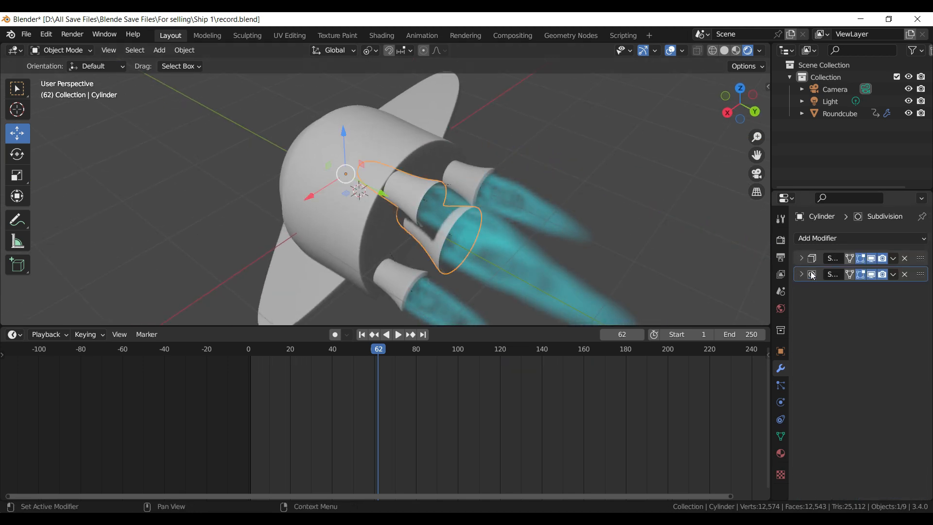
{"action": "left_click", "coordinate": [866, 238]}
{"action": "left_click", "coordinate": [679, 285]}
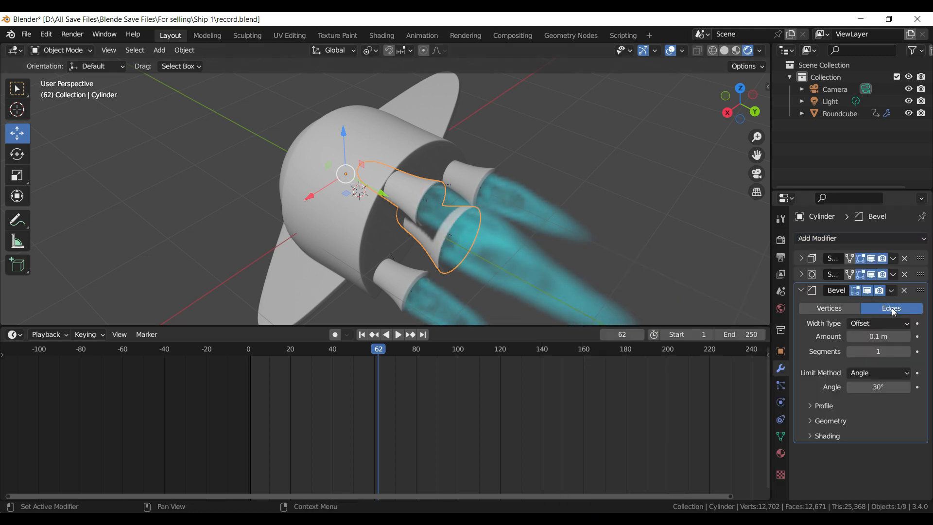
{"action": "left_click", "coordinate": [904, 351]}
{"action": "left_click", "coordinate": [905, 351]}
{"action": "left_click", "coordinate": [869, 297]}
{"action": "left_click_drag", "start_coordinate": [920, 297], "coordinate": [920, 257]}
- Isolate the centre nozzles in local view and open their mesh for editing in Material Preview shading
{"action": "scroll", "coordinate": [539, 236], "scroll_direction": "up", "scroll_amount": 3}
{"action": "middle_click_drag", "start_coordinate": [539, 236], "coordinate": [558, 239]}
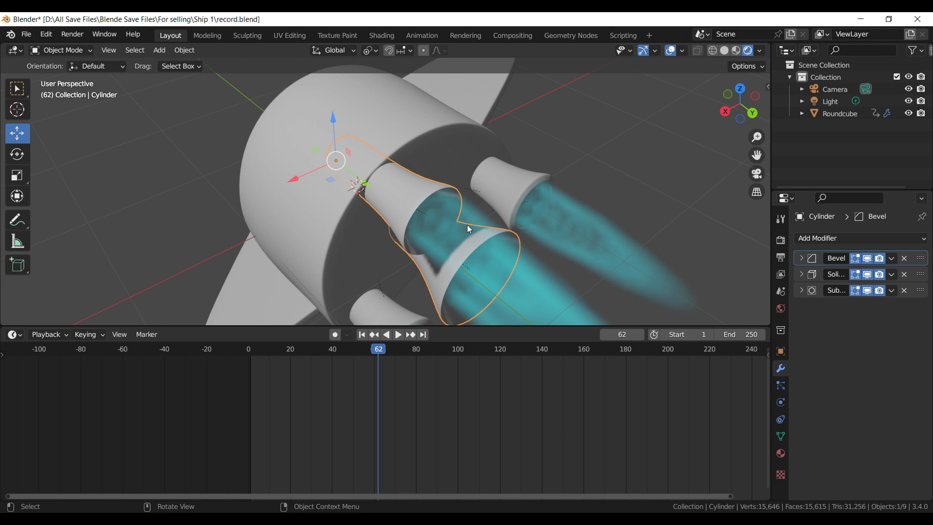
{"action": "key", "text": "KP_Divide"}
{"action": "key", "text": "Tab"}
{"action": "left_click", "coordinate": [738, 51]}
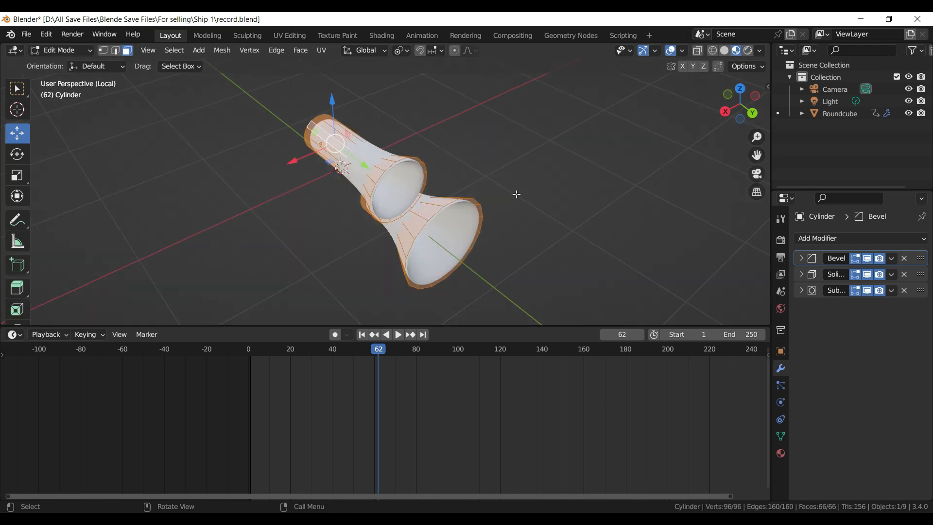
{"action": "middle_click_drag", "start_coordinate": [516, 194], "coordinate": [562, 202]}
{"action": "left_click", "coordinate": [803, 258]}
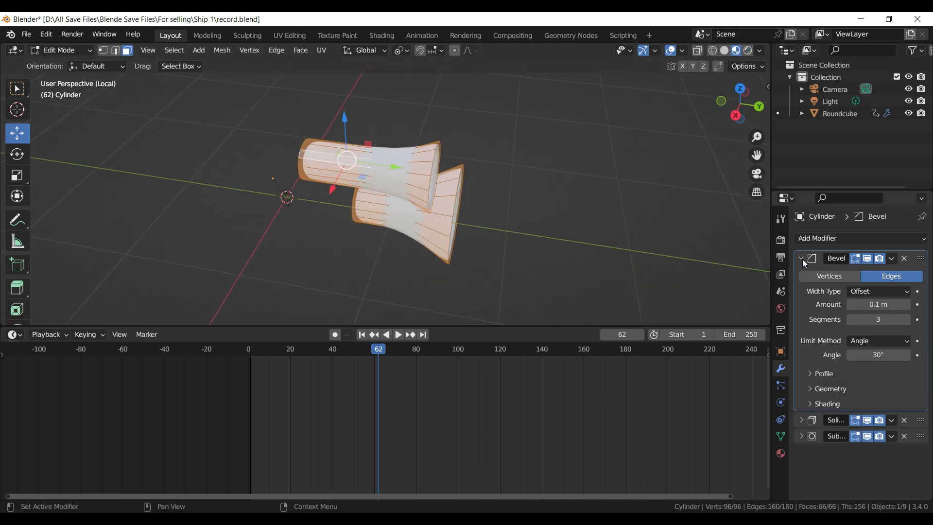
{"action": "left_click", "coordinate": [803, 258]}
{"action": "scroll", "coordinate": [374, 212], "scroll_direction": "up", "scroll_amount": 2}
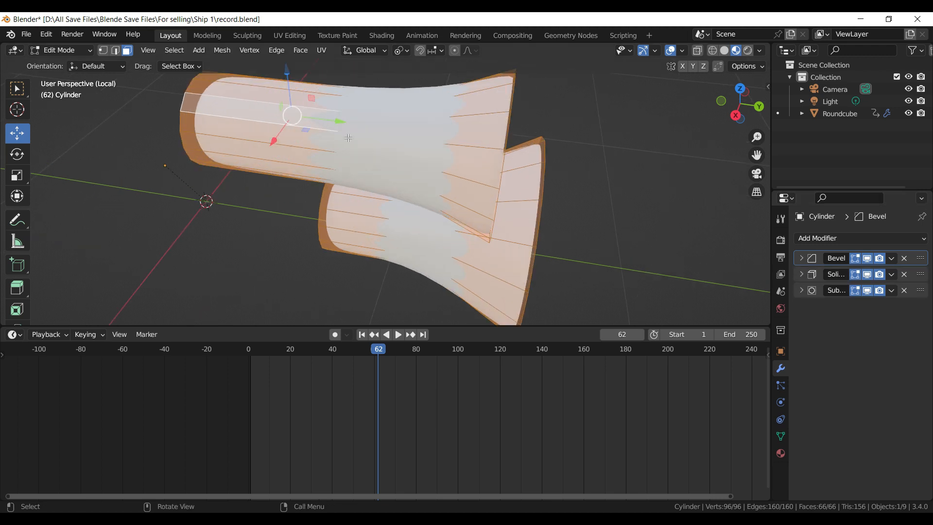
- Hide the Subdivision in the viewport and set the mean edge bevel weight of both nozzles' neck loops to 1.00
{"action": "left_click", "coordinate": [116, 51]}
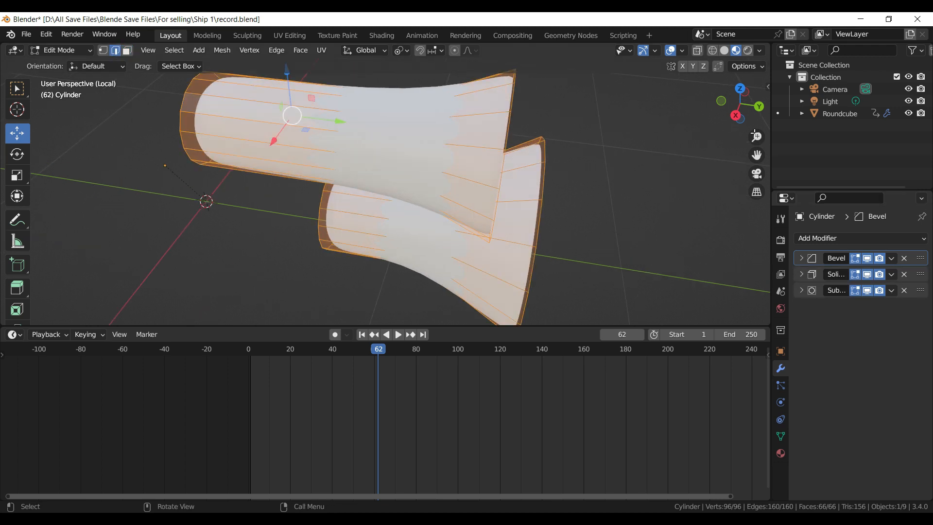
{"action": "left_click", "coordinate": [869, 291]}
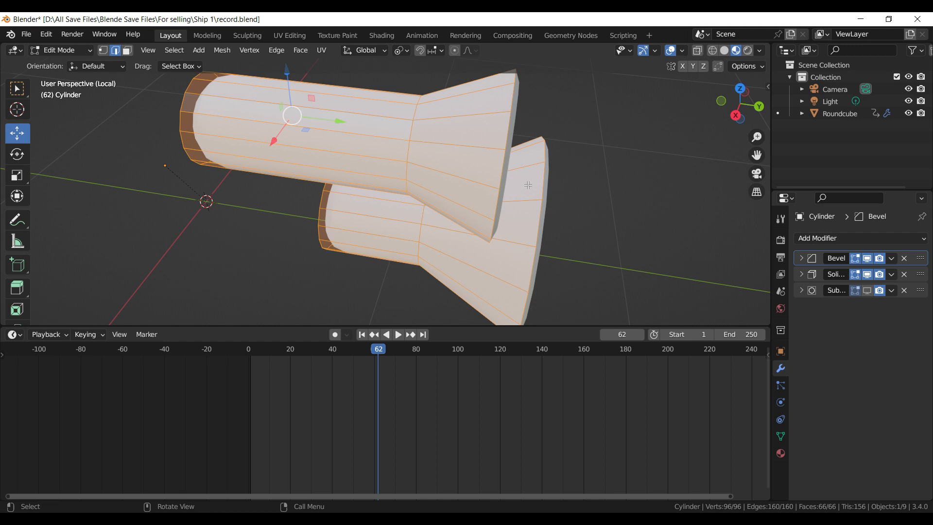
{"action": "left_click", "coordinate": [416, 132]}
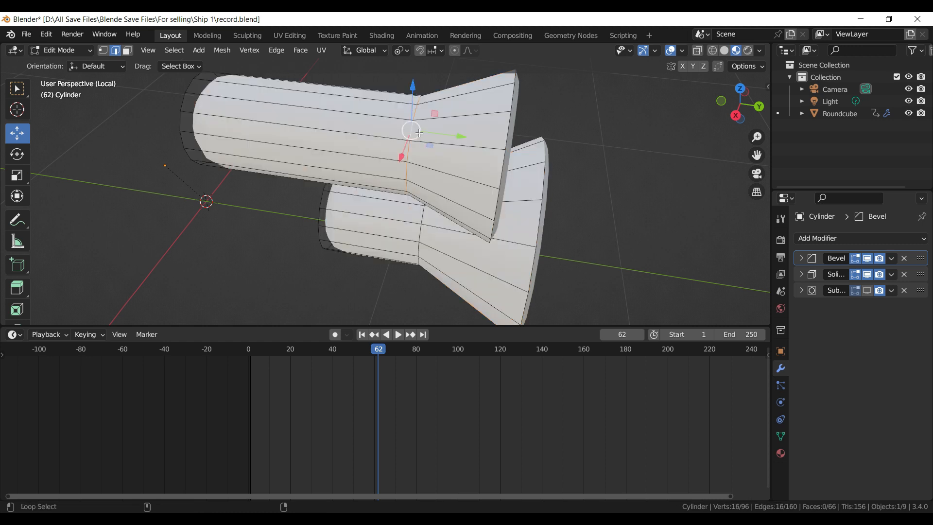
{"action": "key", "text": "n"}
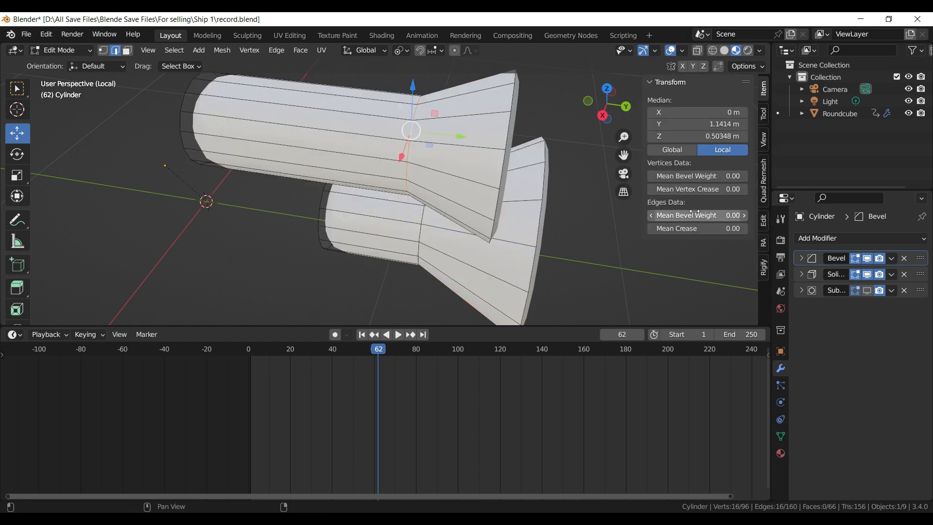
{"action": "left_click_drag", "start_coordinate": [688, 215], "coordinate": [743, 216]}
{"action": "middle_click_drag", "start_coordinate": [520, 225], "coordinate": [518, 195]}
{"action": "left_click", "coordinate": [426, 236], "text": "alt"}
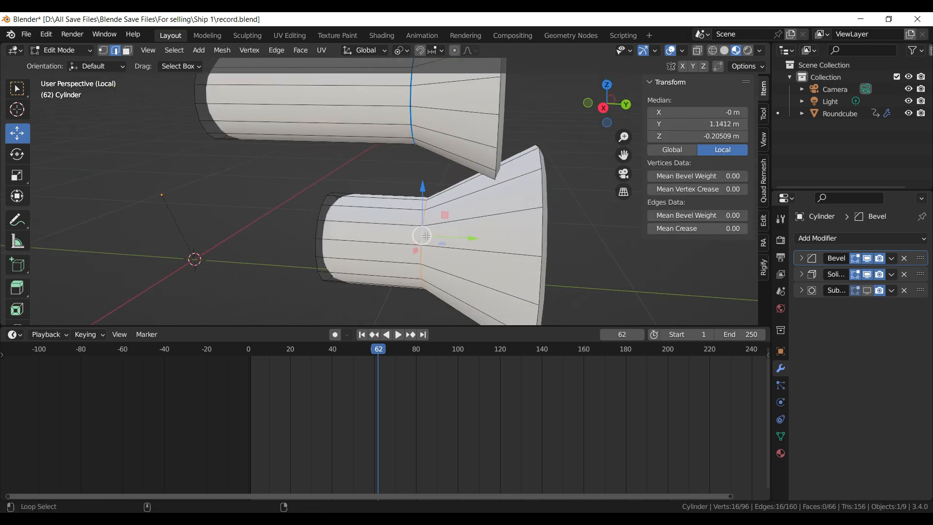
{"action": "left_click_drag", "start_coordinate": [688, 215], "coordinate": [744, 216]}
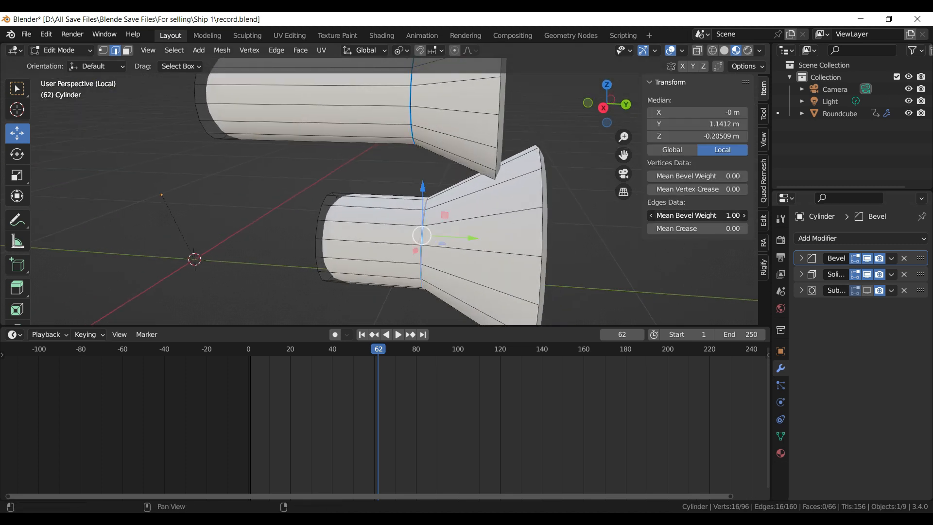
- Show the Subdivision again and limit the centre nozzles' Bevel by Weight with an amount of 0.046 m
{"action": "left_click", "coordinate": [801, 258]}
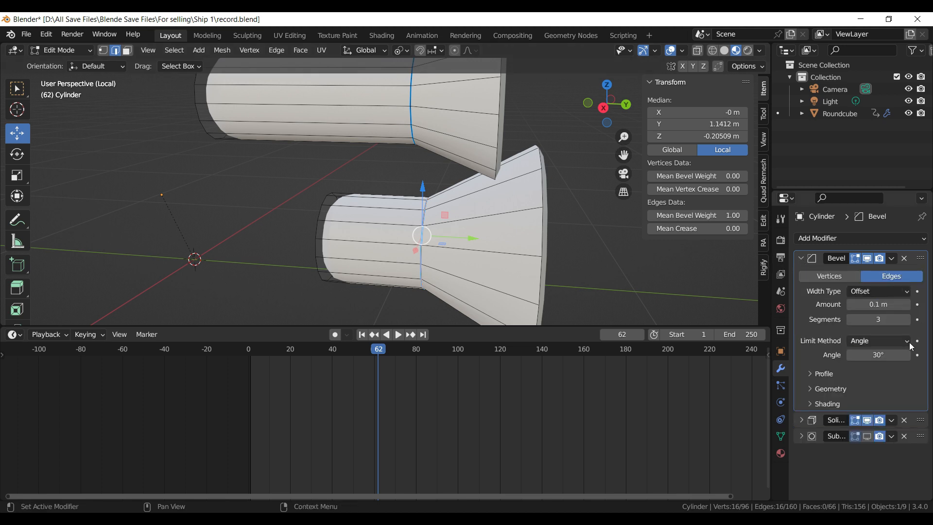
{"action": "left_click", "coordinate": [899, 343]}
{"action": "left_click", "coordinate": [866, 366]}
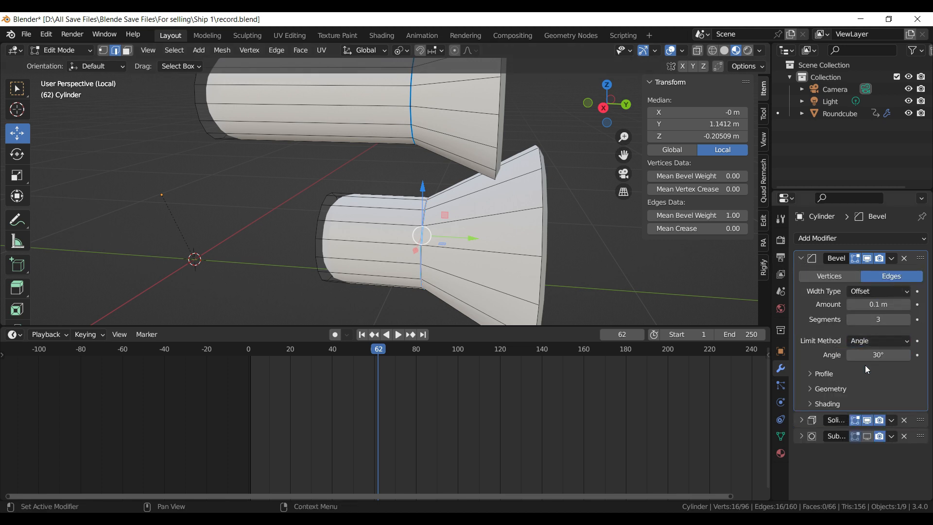
{"action": "left_click", "coordinate": [870, 436]}
{"action": "scroll", "coordinate": [501, 231], "scroll_direction": "down", "scroll_amount": 1}
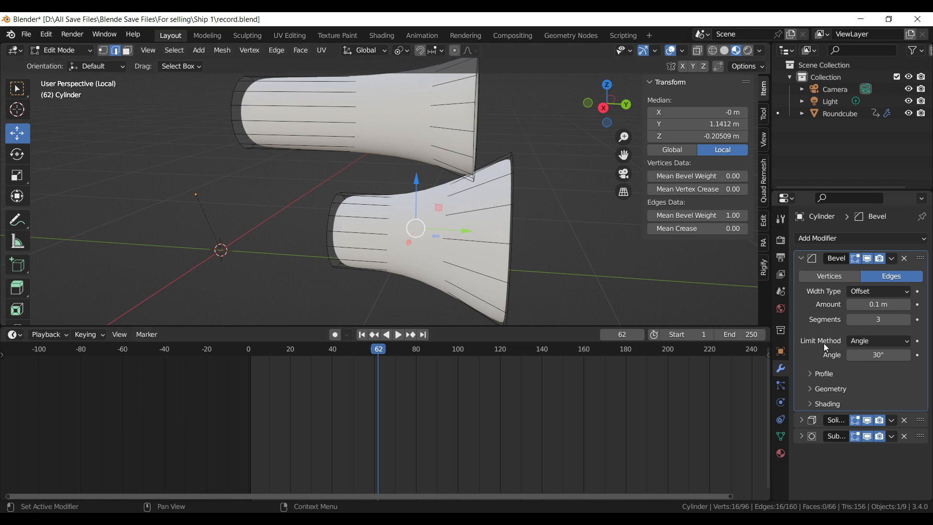
{"action": "mouse_move", "coordinate": [879, 305]}
{"action": "left_mouse_down"}
{"action": "mouse_move", "coordinate": [892, 305]}
{"action": "mouse_move", "coordinate": [861, 305]}
{"action": "left_mouse_up"}
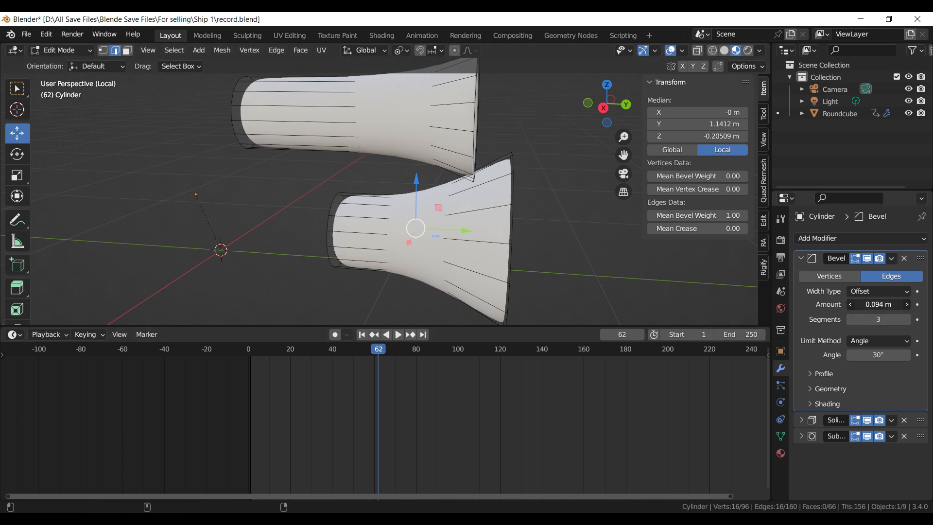
{"action": "left_click", "coordinate": [897, 343]}
{"action": "left_click", "coordinate": [871, 380]}
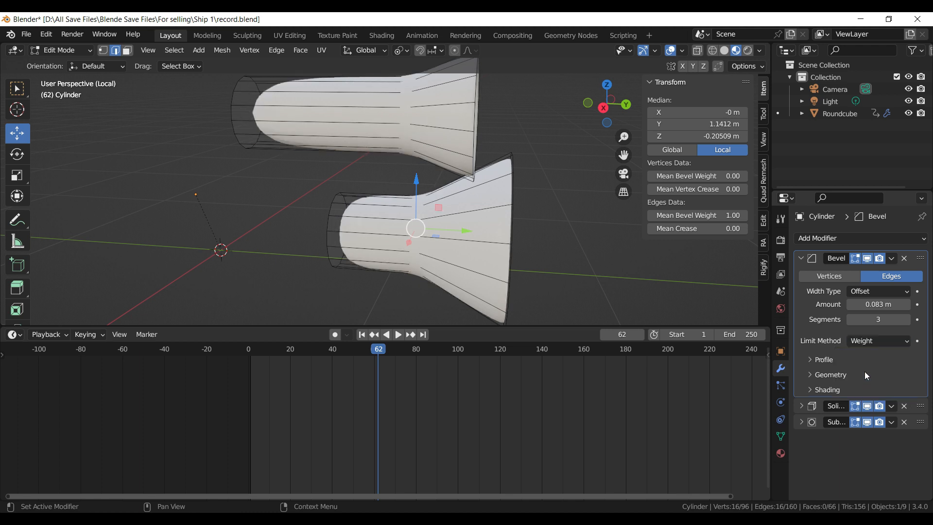
{"action": "left_click_drag", "start_coordinate": [879, 305], "coordinate": [855, 304]}
- Raise the mean edge bevel weight of the upper nozzle's open rim loop and return to Object Mode
{"action": "middle_click_drag", "start_coordinate": [447, 185], "coordinate": [416, 161]}
{"action": "left_click", "coordinate": [527, 119]}
{"action": "middle_click_drag", "start_coordinate": [527, 119], "coordinate": [445, 137]}
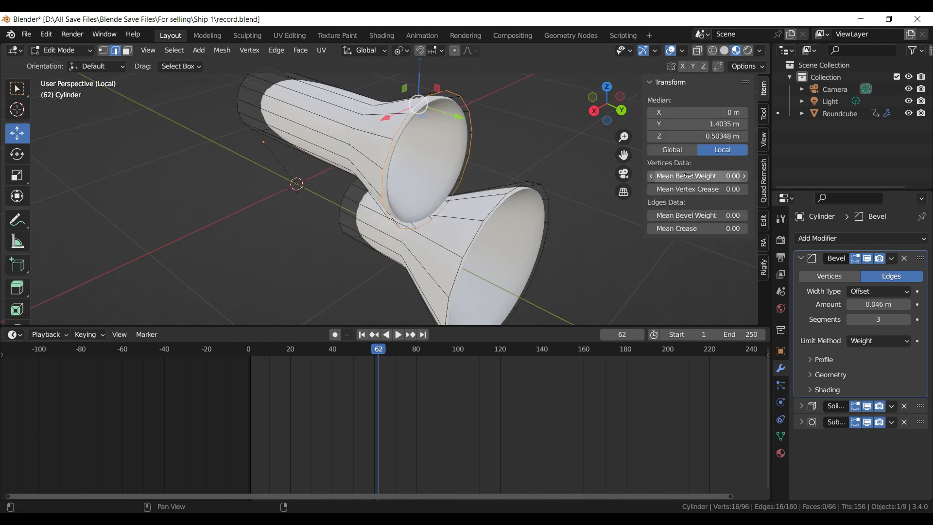
{"action": "left_click_drag", "start_coordinate": [708, 215], "coordinate": [744, 215]}
{"action": "key", "text": "Tab"}
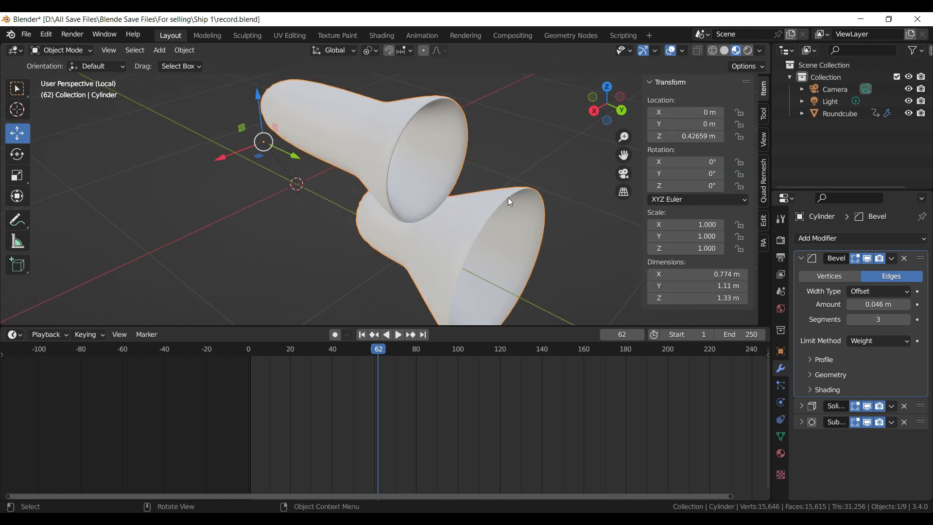
- Apply the centre nozzles' Solidify modifier and set the upper nozzle rim's mean edge bevel weight to 1.00
{"action": "left_click", "coordinate": [895, 412]}
{"action": "left_click", "coordinate": [870, 419]}
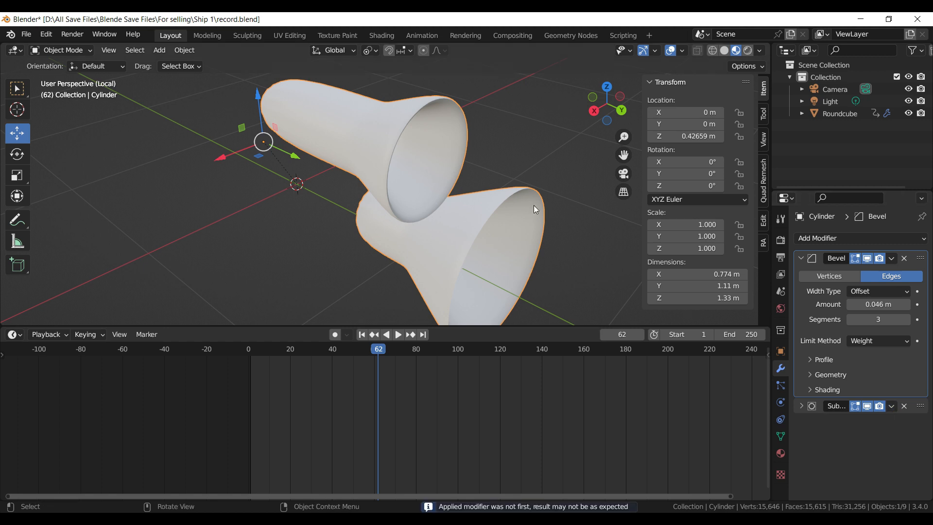
{"action": "key", "text": "Tab"}
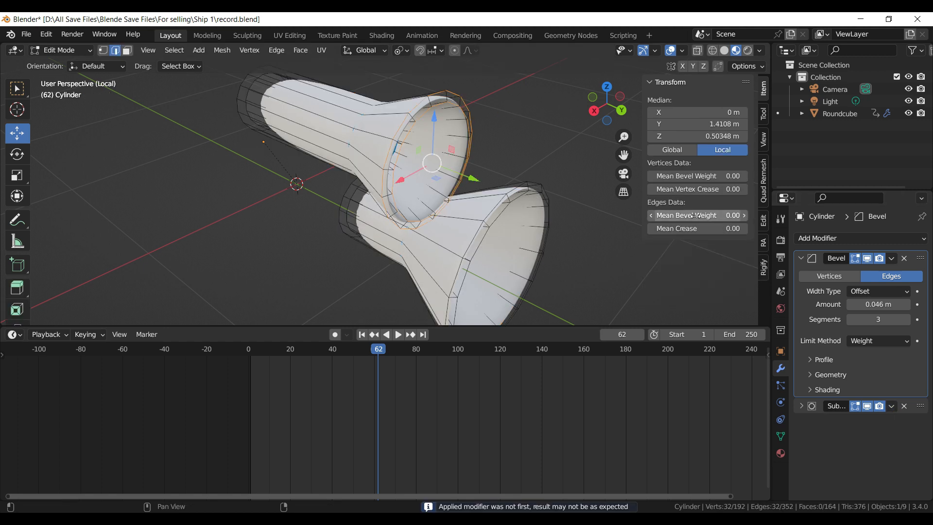
{"action": "left_click_drag", "start_coordinate": [690, 216], "coordinate": [734, 215]}
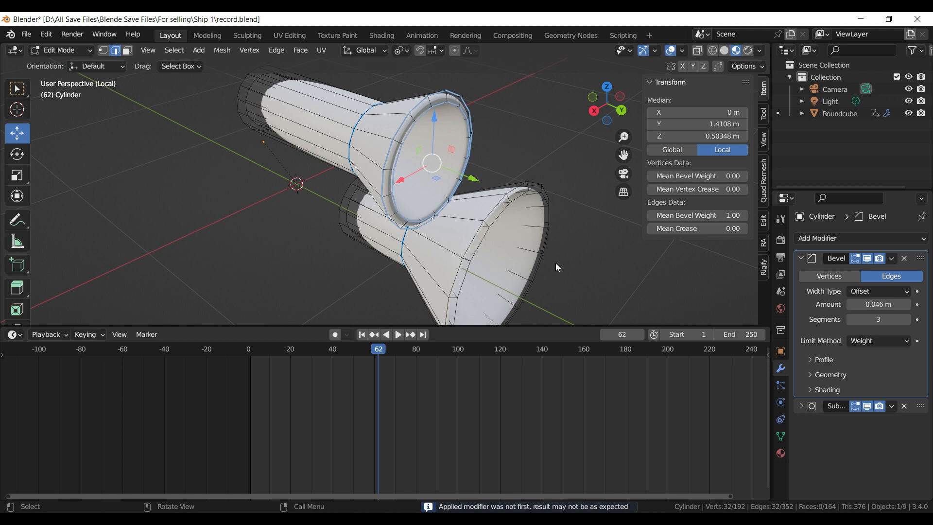
- Raise the mean edge bevel weight of the lower nozzle's outer and inner rim loops and return to Object Mode
{"action": "middle_click_drag", "start_coordinate": [556, 264], "coordinate": [599, 257]}
{"action": "left_click", "coordinate": [599, 257]}
{"action": "left_click", "coordinate": [474, 190]}
{"action": "left_click", "coordinate": [474, 191], "text": "alt"}
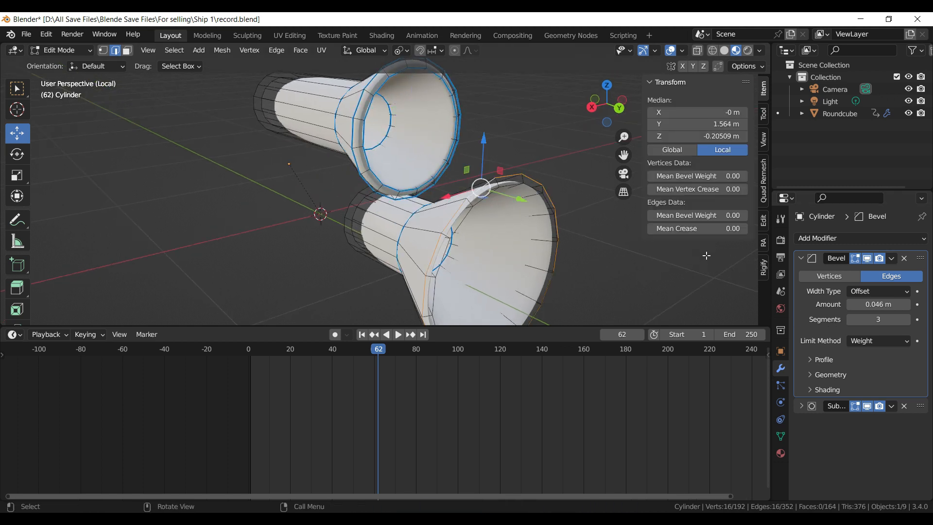
{"action": "left_click_drag", "start_coordinate": [695, 215], "coordinate": [744, 215]}
{"action": "middle_click_drag", "start_coordinate": [564, 183], "coordinate": [557, 168]}
{"action": "left_click", "coordinate": [557, 169]}
{"action": "left_click", "coordinate": [526, 179]}
{"action": "key", "text": "alt+a"}
{"action": "left_click", "coordinate": [526, 177], "text": "alt"}
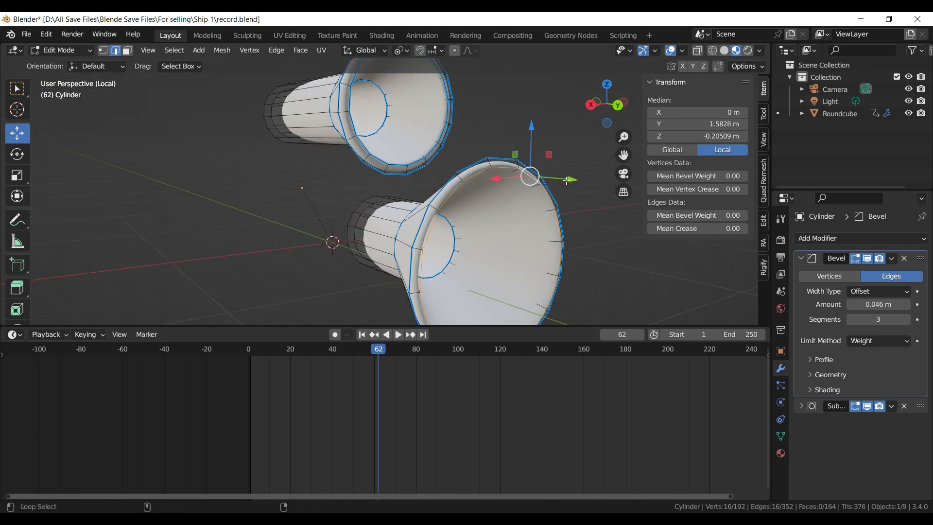
{"action": "left_click_drag", "start_coordinate": [695, 215], "coordinate": [739, 216]}
{"action": "key", "text": "Tab"}
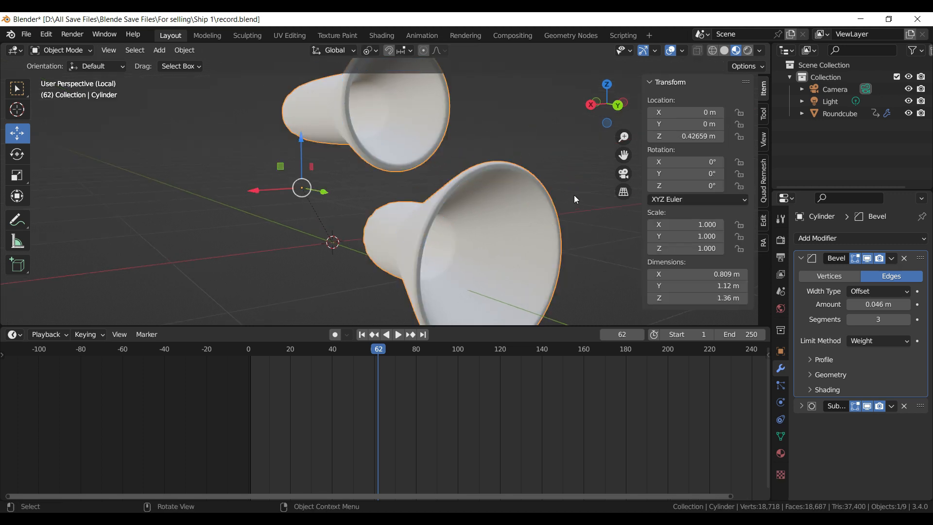
- Set the centre nozzles' Bevel amount to 0.013 m and leave local view
{"action": "left_click", "coordinate": [574, 196]}
{"action": "scroll", "coordinate": [554, 206], "scroll_direction": "down", "scroll_amount": 3}
{"action": "middle_click_drag", "start_coordinate": [553, 206], "coordinate": [564, 267]}
{"action": "left_click_drag", "start_coordinate": [886, 305], "coordinate": [865, 304]}
{"action": "key", "text": "slash"}
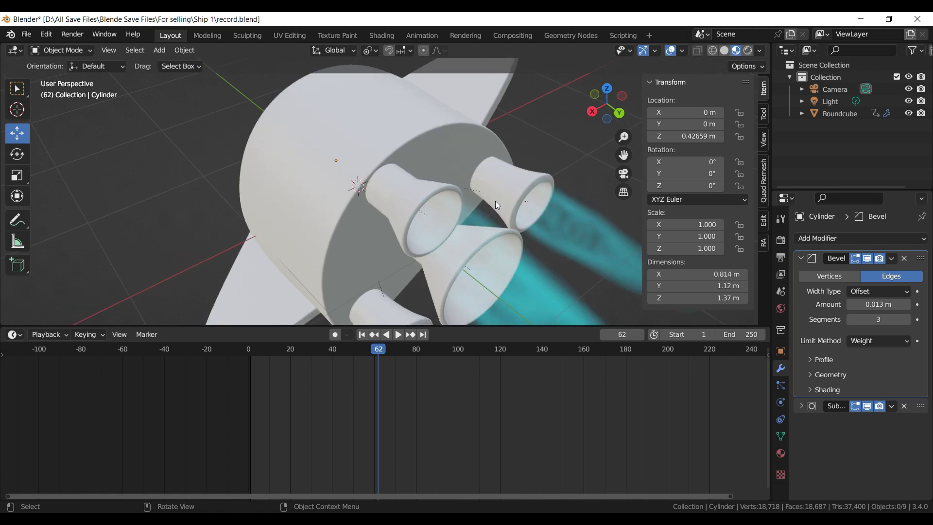
- Apply the Solidify modifier of the mirrored side nozzles
{"action": "scroll", "coordinate": [495, 201], "scroll_direction": "down", "scroll_amount": 2}
{"action": "middle_click_drag", "start_coordinate": [495, 241], "coordinate": [526, 244]}
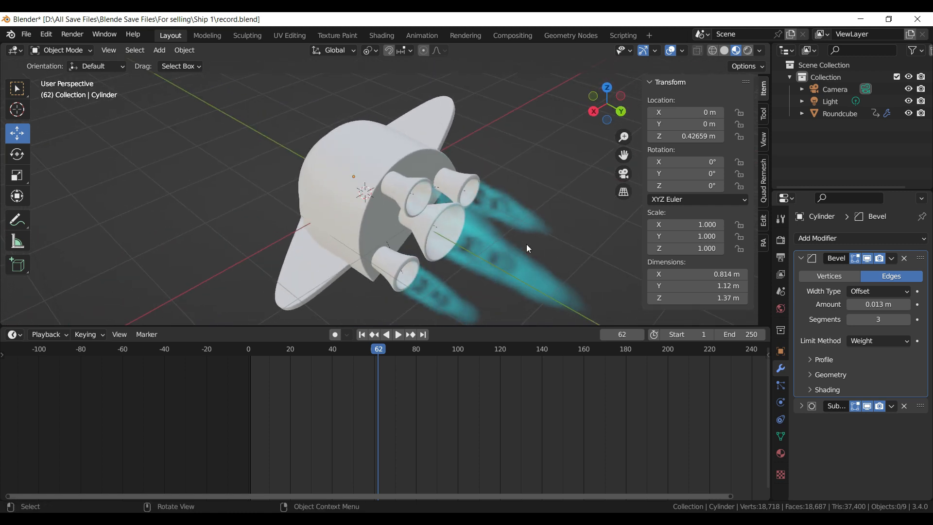
{"action": "scroll", "coordinate": [527, 244], "scroll_direction": "up", "scroll_amount": 2}
{"action": "left_click", "coordinate": [495, 162]}
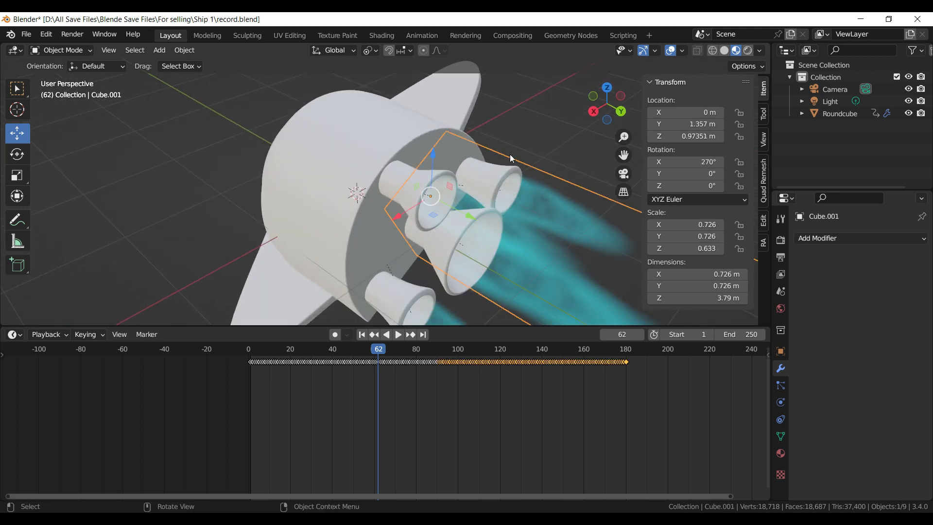
{"action": "middle_click_drag", "start_coordinate": [511, 157], "coordinate": [489, 214]}
{"action": "left_click", "coordinate": [488, 214]}
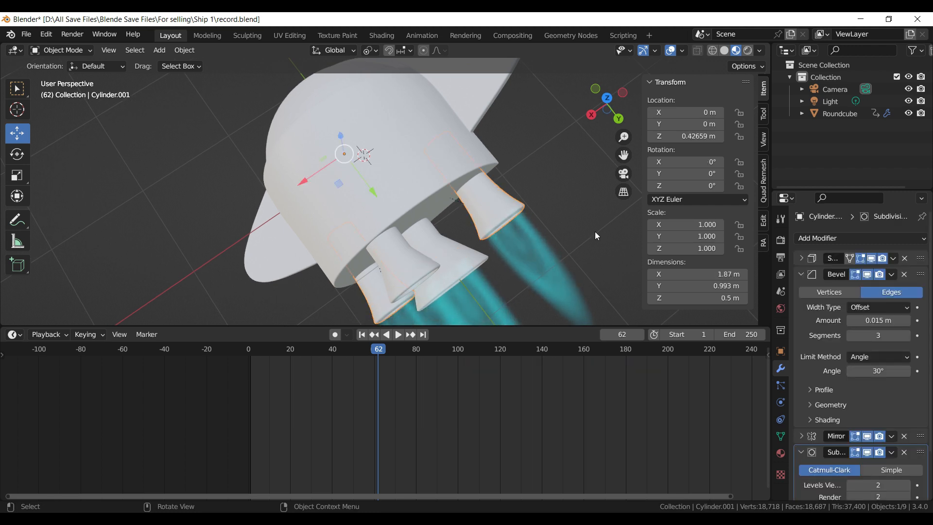
{"action": "left_click", "coordinate": [893, 259]}
{"action": "left_click", "coordinate": [837, 272]}
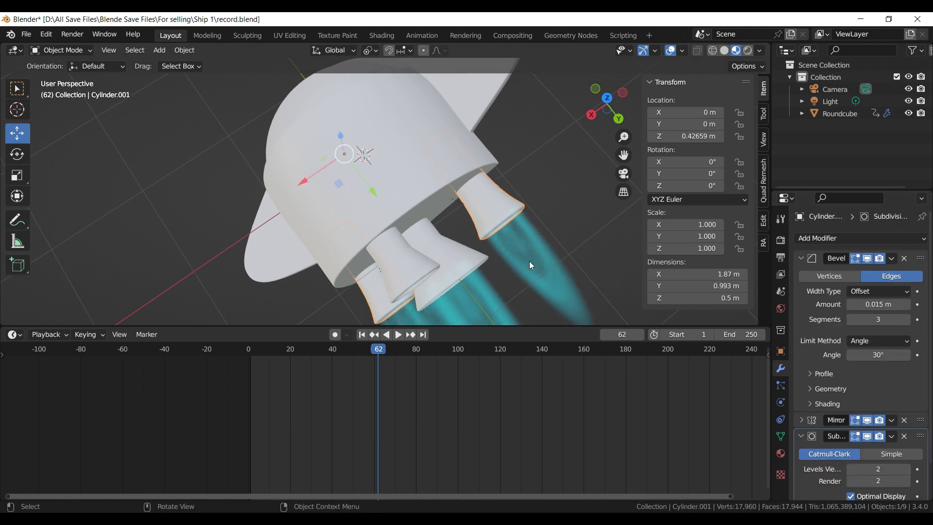
- Isolate the mirrored side nozzles in local view and enter Edit Mode on their mesh
{"action": "scroll", "coordinate": [619, 197], "scroll_direction": "up", "scroll_amount": 2}
{"action": "middle_click_drag", "start_coordinate": [617, 194], "coordinate": [507, 145]}
{"action": "scroll", "coordinate": [507, 145], "scroll_direction": "down", "scroll_amount": 2}
{"action": "left_click", "coordinate": [508, 146]}
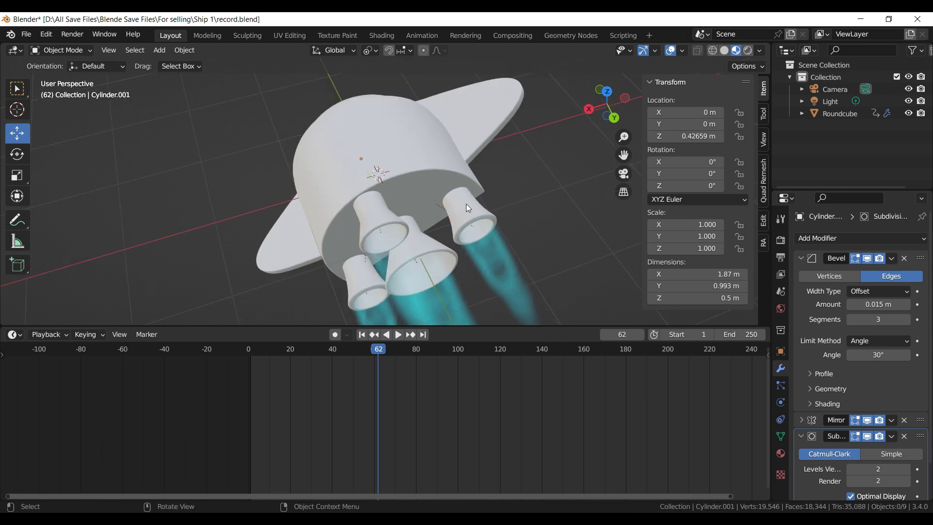
{"action": "key", "text": "KP_Divide"}
{"action": "key", "text": "Tab"}
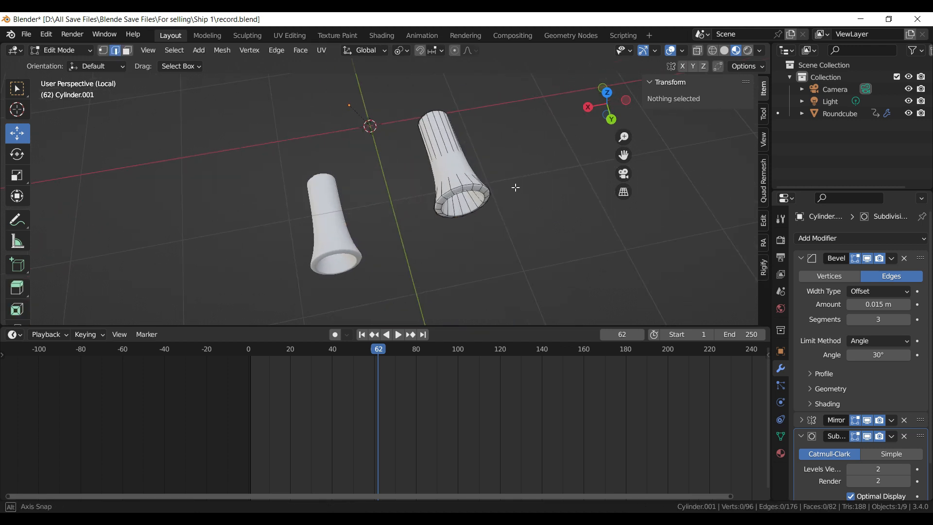
{"action": "scroll", "coordinate": [531, 138], "scroll_direction": "up", "scroll_amount": 5}
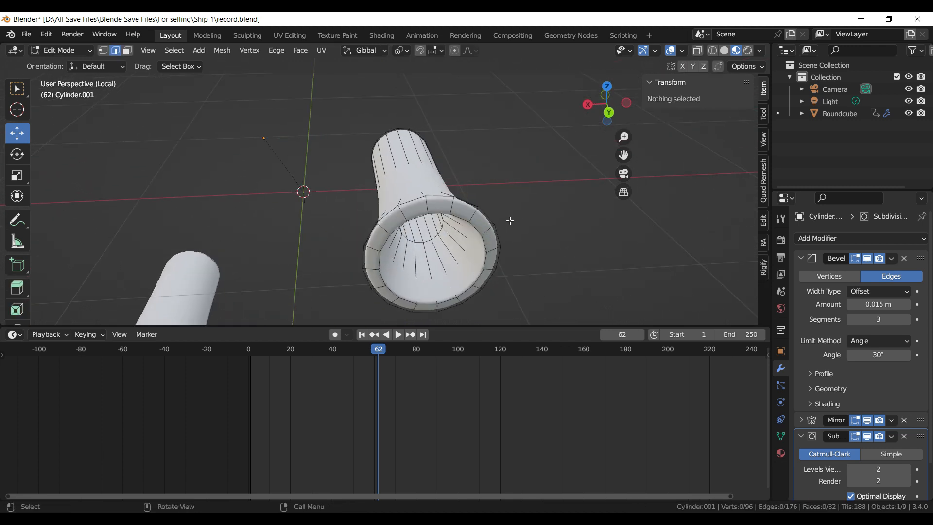
- Hide the side nozzles' Subdivision preview and set the mean edge bevel weight of the edge loop behind the rim to 1.00
{"action": "left_click", "coordinate": [872, 437]}
{"action": "scroll", "coordinate": [549, 262], "scroll_direction": "down", "scroll_amount": 2}
{"action": "scroll", "coordinate": [446, 191], "scroll_direction": "up", "scroll_amount": 5}
{"action": "left_click", "coordinate": [445, 190], "text": "alt"}
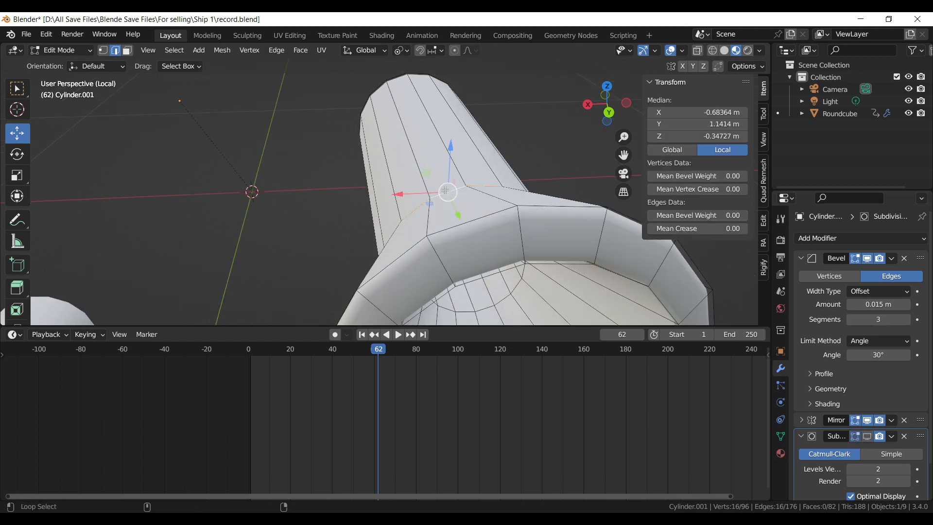
{"action": "left_click_drag", "start_coordinate": [688, 216], "coordinate": [929, 217]}
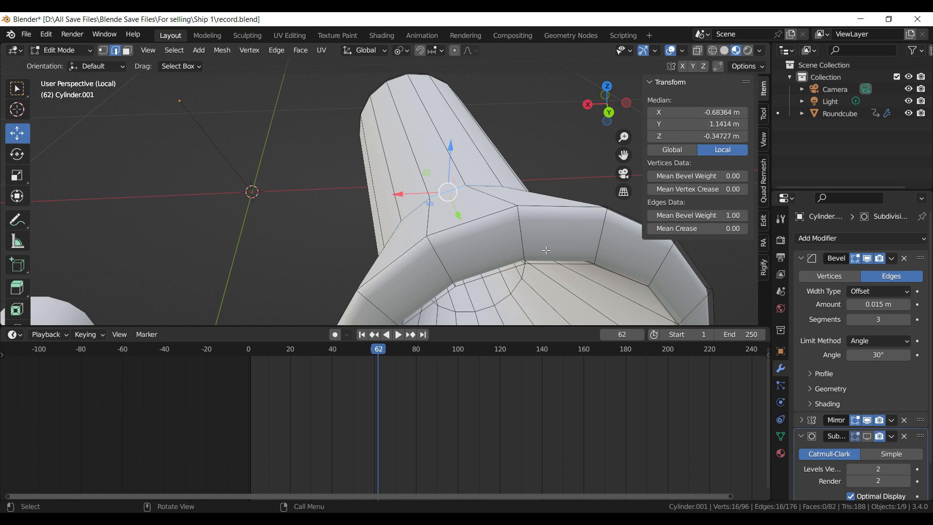
- Set the mean edge bevel weight of the side nozzle's outer and inner rim loops to 1.00, then leave Edit Mode and local view
{"action": "key", "text": "alt+a"}
{"action": "left_click", "coordinate": [482, 262], "text": "alt"}
{"action": "left_click", "coordinate": [484, 278], "text": "alt+shift"}
{"action": "left_click_drag", "start_coordinate": [695, 215], "coordinate": [751, 228]}
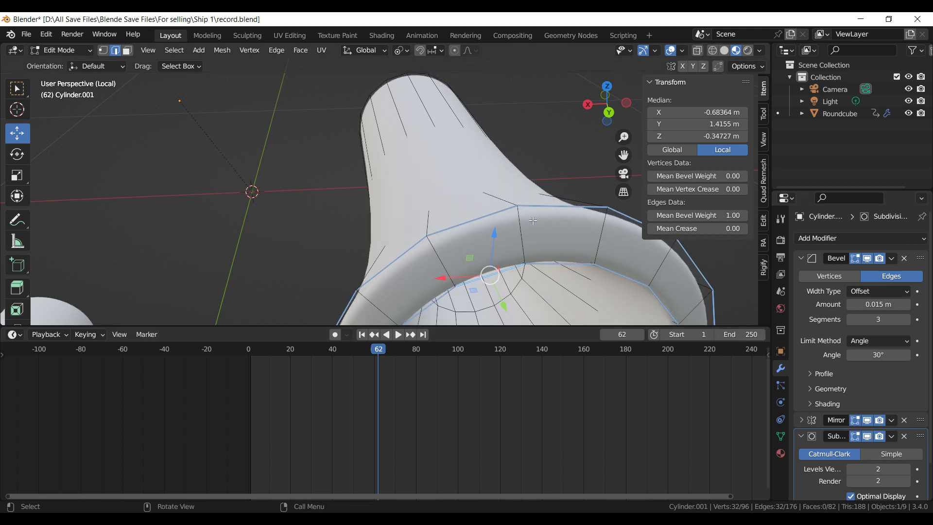
{"action": "key", "text": "Tab"}
{"action": "scroll", "coordinate": [535, 208], "scroll_direction": "down", "scroll_amount": 3}
{"action": "key", "text": "KP_Divide"}
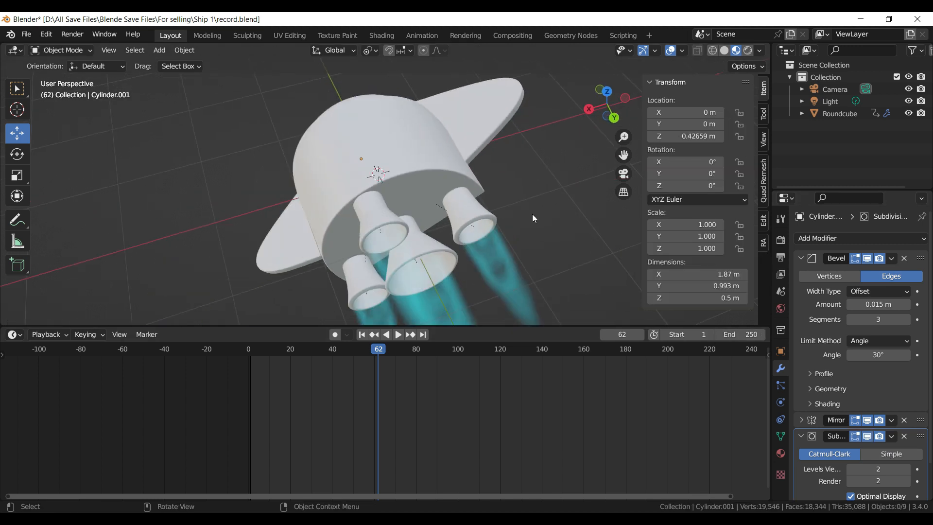
- Switch the side nozzles' Bevel limit method to Weight, reset the bevel amount and fine-tune it
{"action": "scroll", "coordinate": [499, 238], "scroll_direction": "up", "scroll_amount": 2}
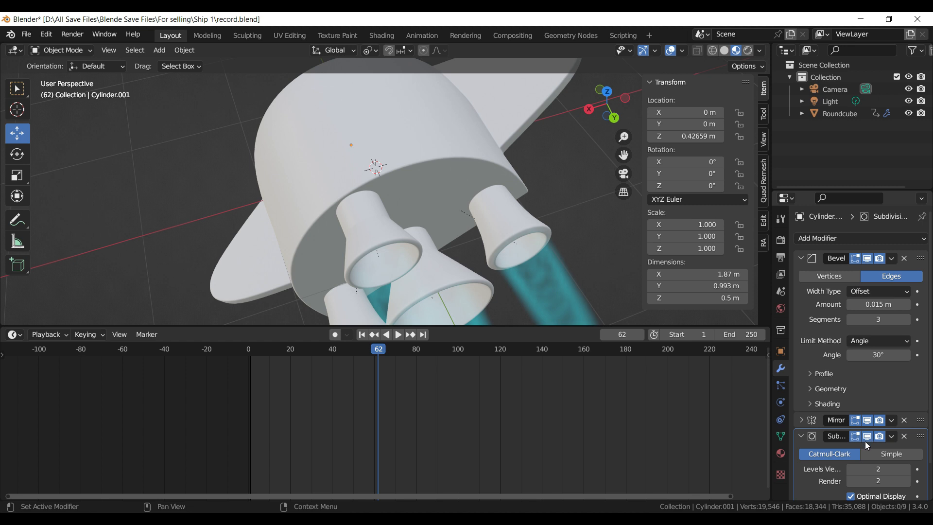
{"action": "left_click", "coordinate": [870, 341]}
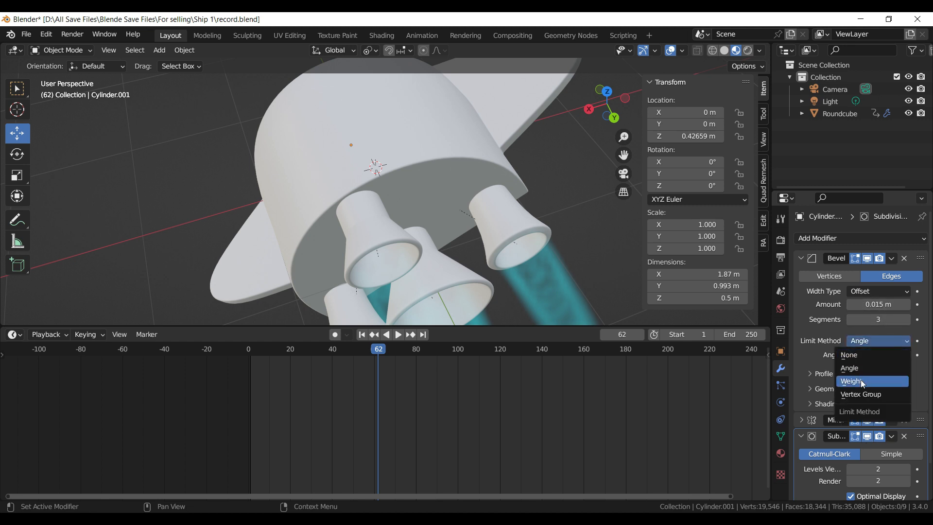
{"action": "left_click", "coordinate": [863, 384]}
{"action": "key", "text": "BackSpace"}
{"action": "left_click_drag", "start_coordinate": [879, 304], "coordinate": [887, 304]}
{"action": "scroll", "coordinate": [549, 276], "scroll_direction": "down", "scroll_amount": 2}
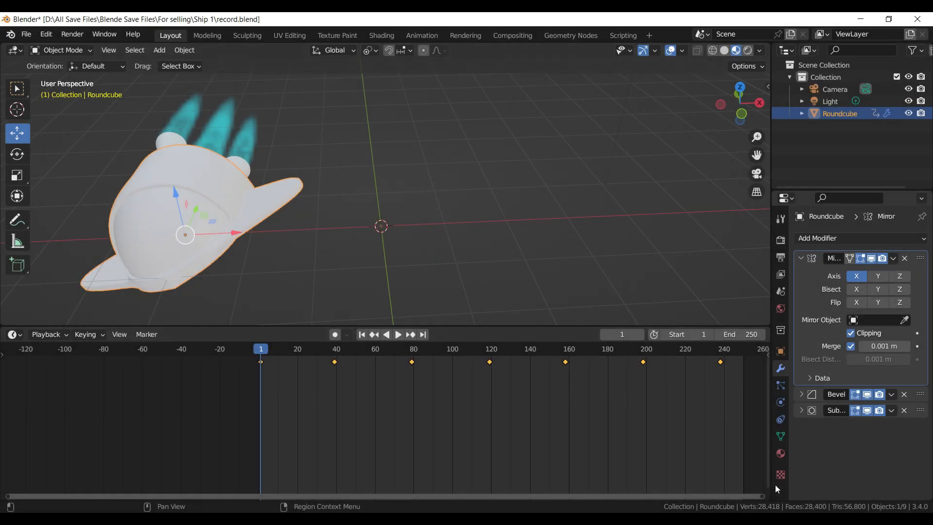
- Give the ship's body a new material with a bright red base colour
{"action": "left_click", "coordinate": [780, 453]}
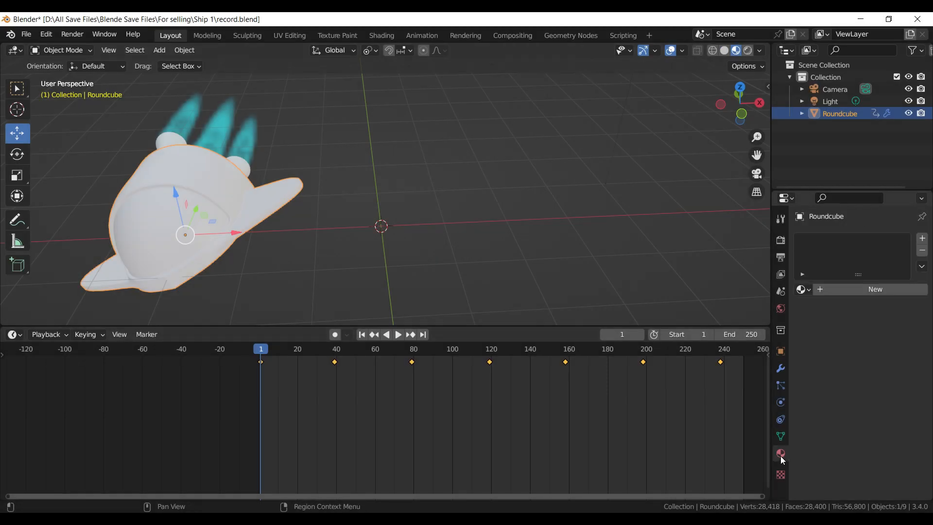
{"action": "left_click", "coordinate": [861, 298]}
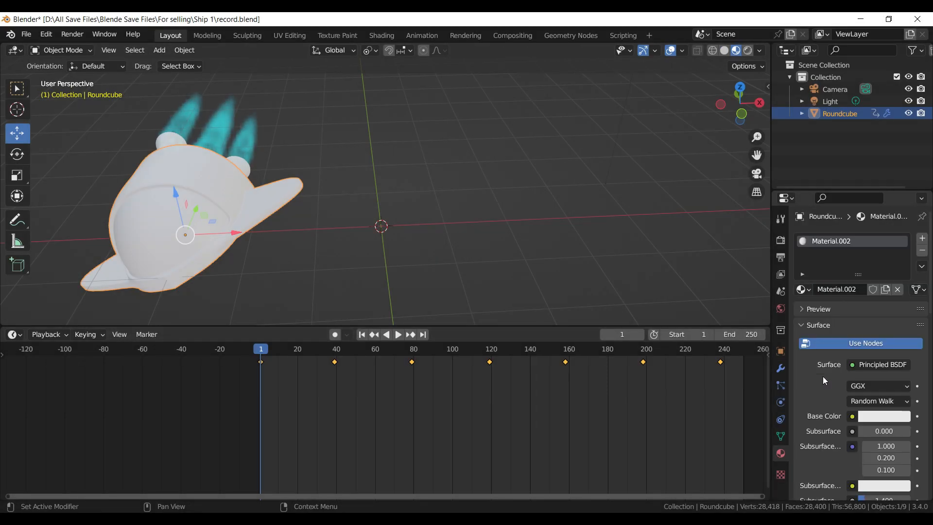
{"action": "left_click", "coordinate": [879, 416]}
{"action": "left_click_drag", "start_coordinate": [862, 309], "coordinate": [852, 332]}
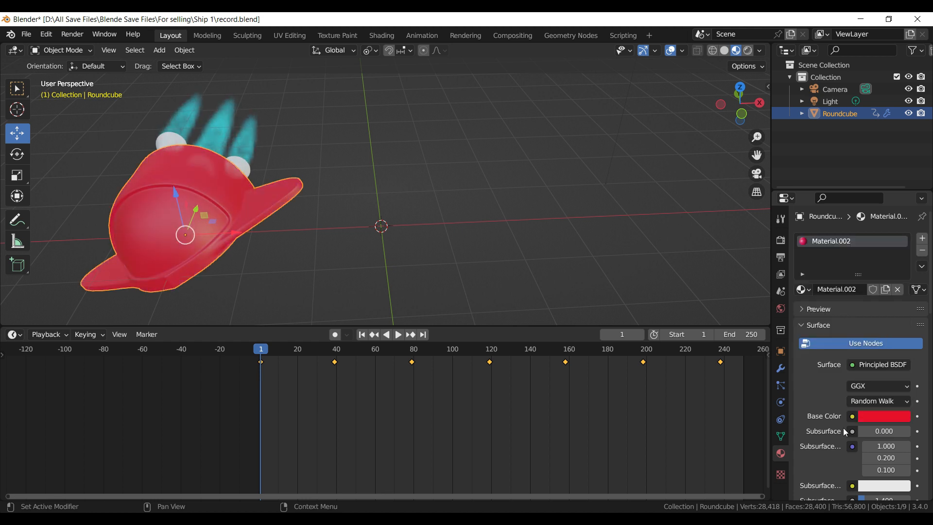
- Set the red body material's Metallic to 0.789, Sheen to 1.000 and Clearcoat to 1.000
{"action": "scroll", "coordinate": [850, 433], "scroll_direction": "down", "scroll_amount": 6}
{"action": "left_click_drag", "start_coordinate": [870, 415], "coordinate": [912, 415]}
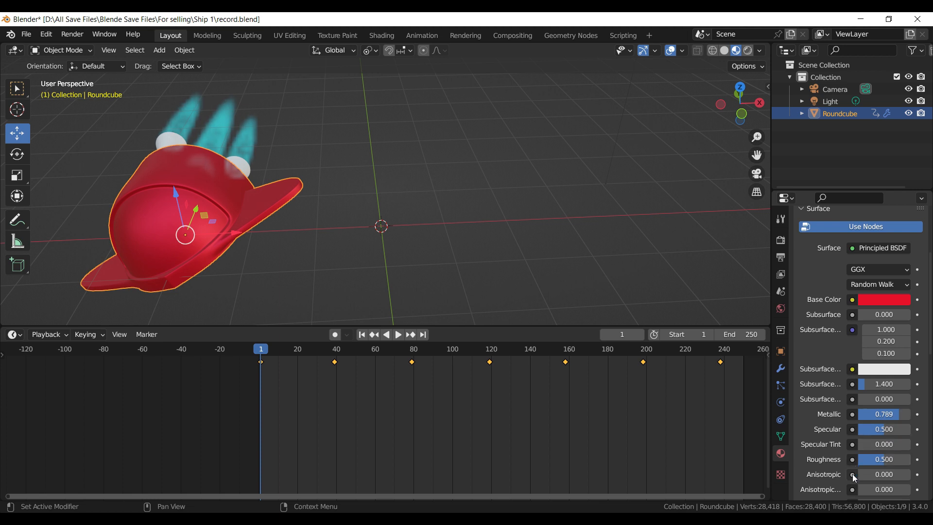
{"action": "scroll", "coordinate": [855, 478], "scroll_direction": "down", "scroll_amount": 5}
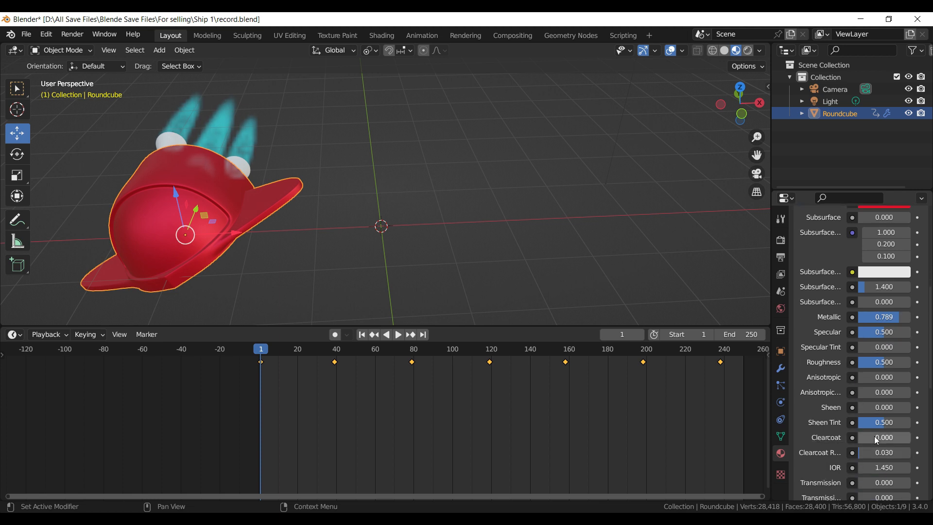
{"action": "left_click_drag", "start_coordinate": [870, 408], "coordinate": [910, 407]}
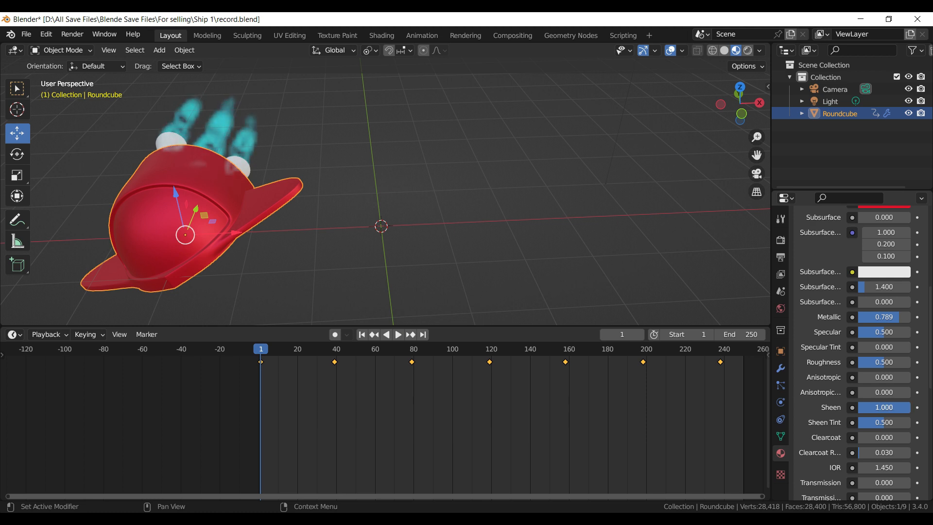
{"action": "left_click_drag", "start_coordinate": [865, 441], "coordinate": [910, 438]}
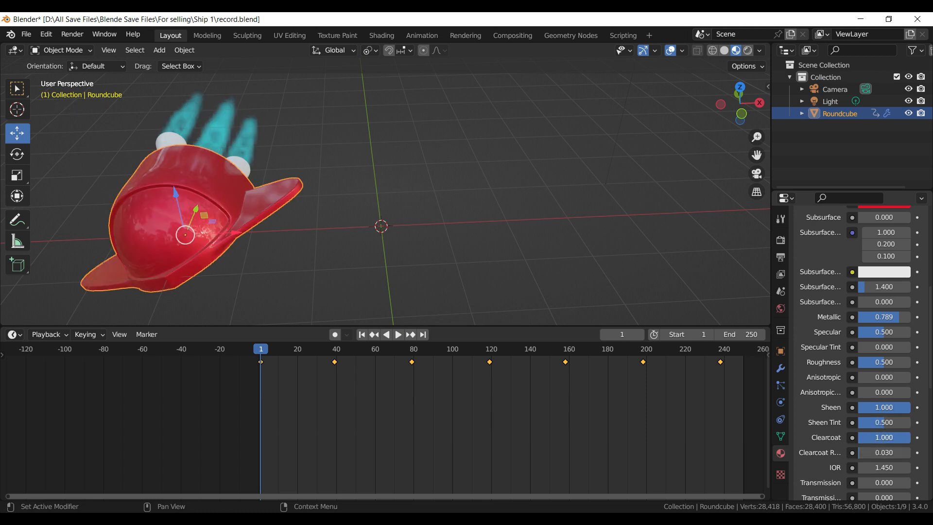
- Give the centre nozzles a new material with a grey base colour of Value 0.456
{"action": "middle_click_drag", "start_coordinate": [479, 233], "coordinate": [489, 245]}
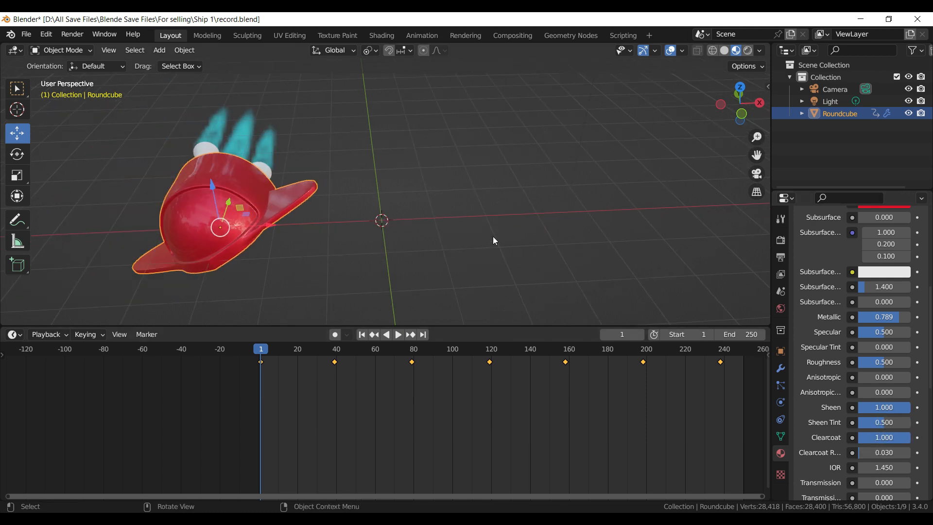
{"action": "left_click_drag", "start_coordinate": [747, 120], "coordinate": [453, 199]}
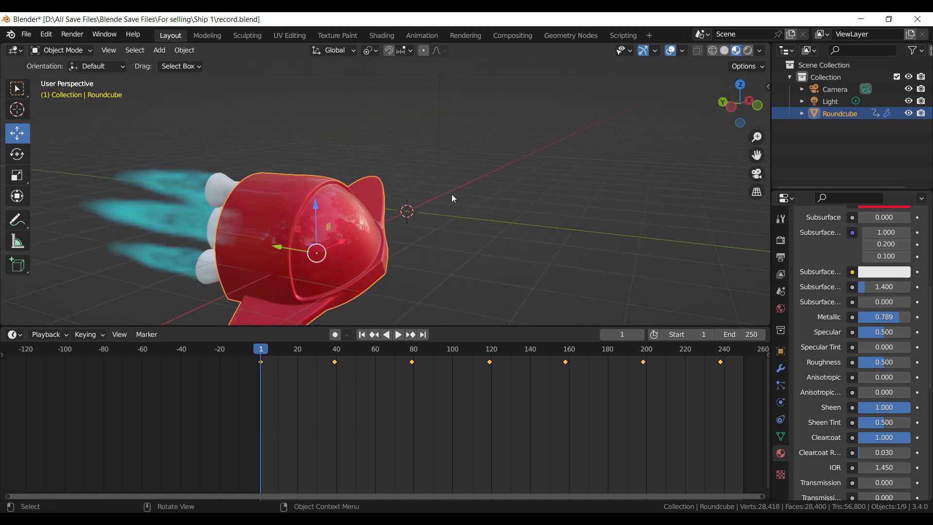
{"action": "left_click", "coordinate": [221, 182]}
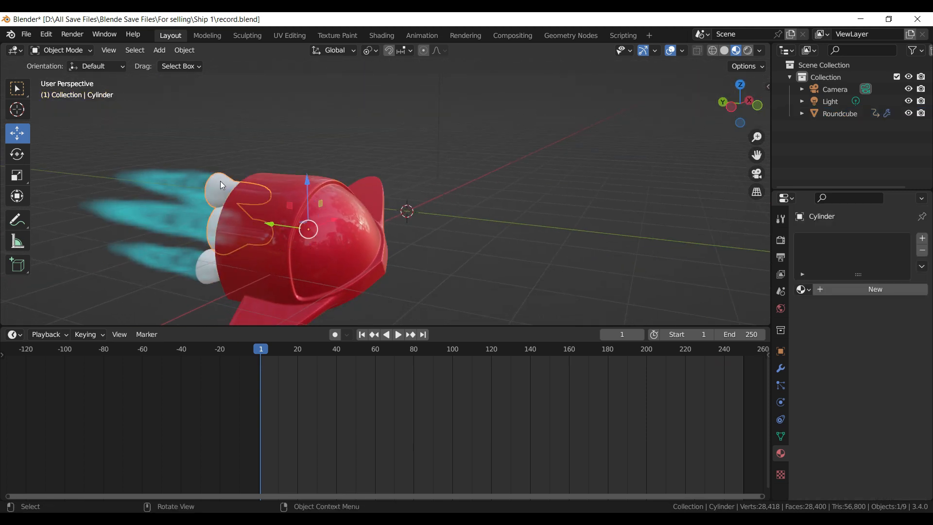
{"action": "left_click", "coordinate": [831, 292]}
{"action": "left_click", "coordinate": [878, 419]}
{"action": "left_click", "coordinate": [901, 270]}
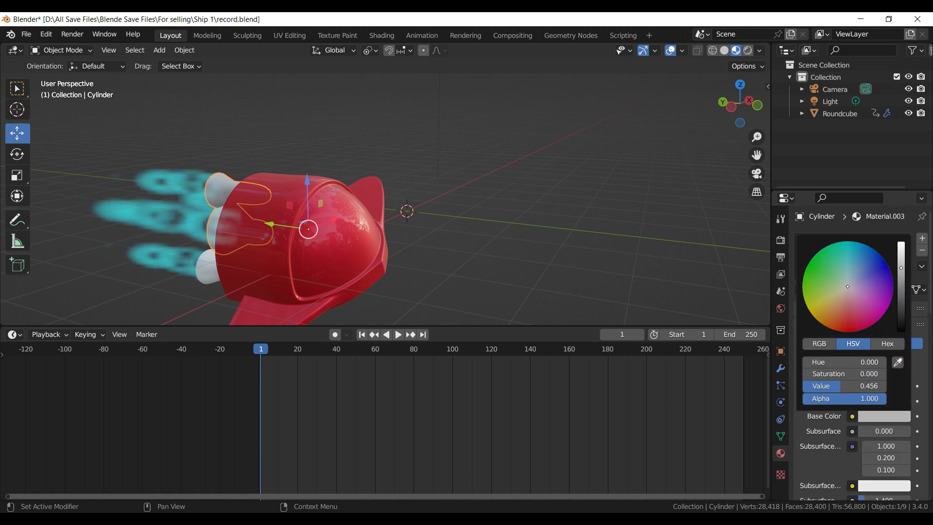
- Set the centre nozzles' material to Metallic 1.000 and Roughness 0.739
{"action": "scroll", "coordinate": [865, 474], "scroll_direction": "down", "scroll_amount": 5}
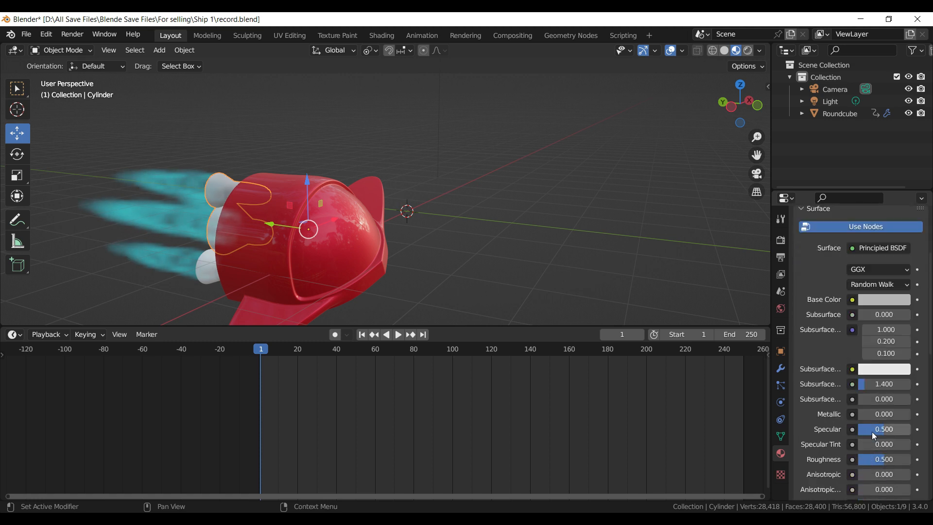
{"action": "left_click_drag", "start_coordinate": [866, 417], "coordinate": [920, 417]}
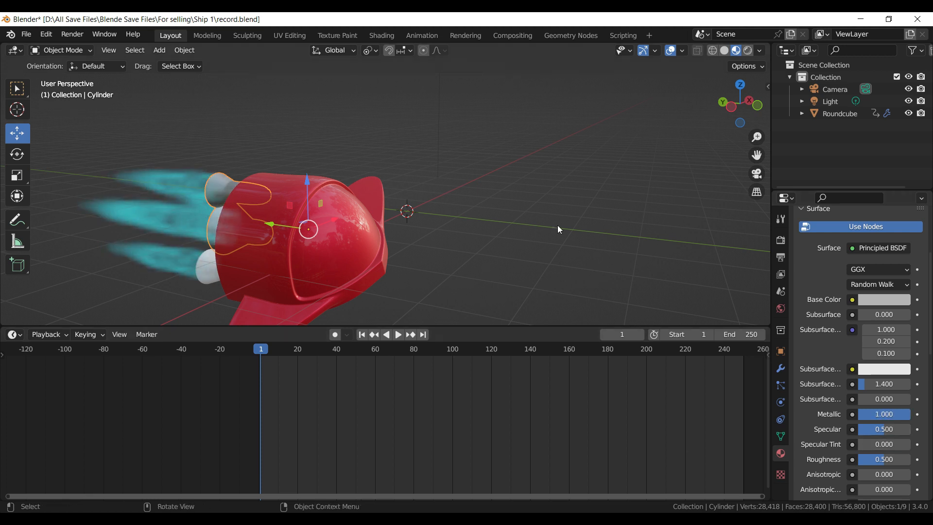
{"action": "left_click_drag", "start_coordinate": [745, 109], "coordinate": [780, 101]}
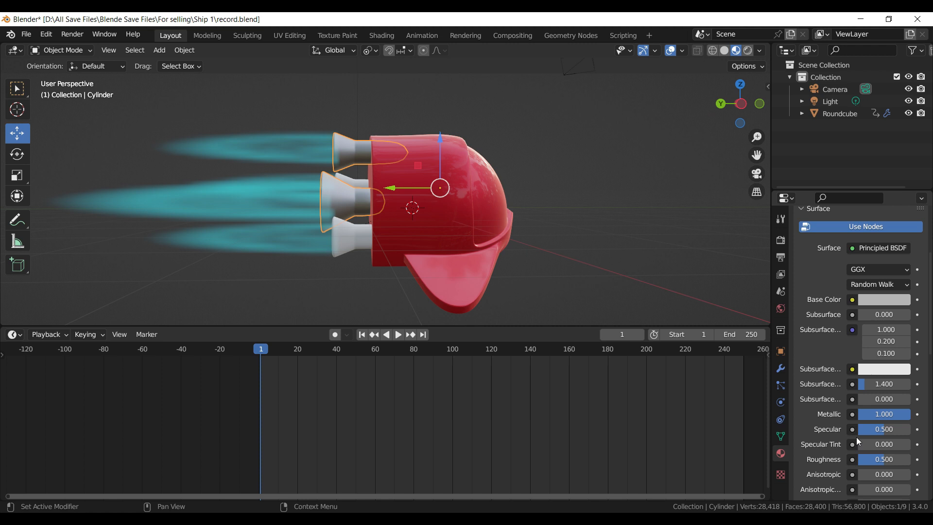
{"action": "scroll", "coordinate": [867, 439], "scroll_direction": "down", "scroll_amount": 5}
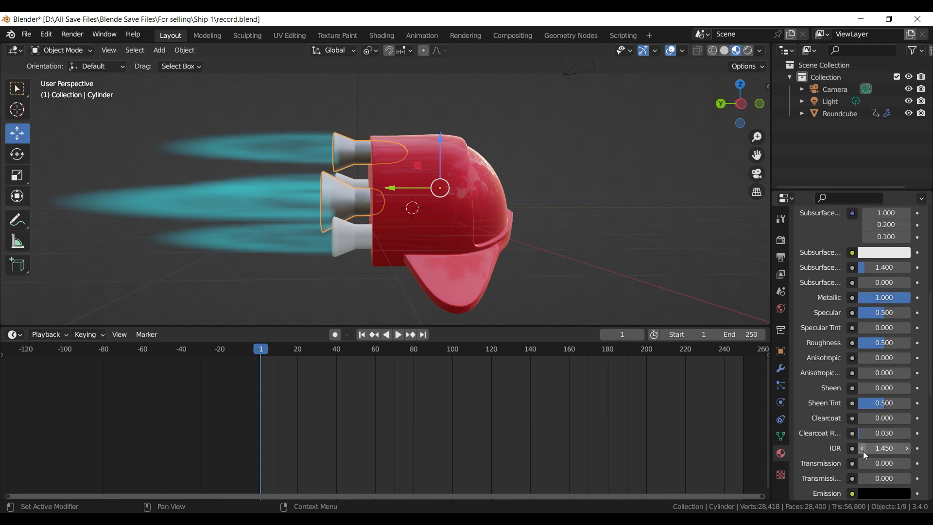
{"action": "left_click_drag", "start_coordinate": [884, 343], "coordinate": [904, 344]}
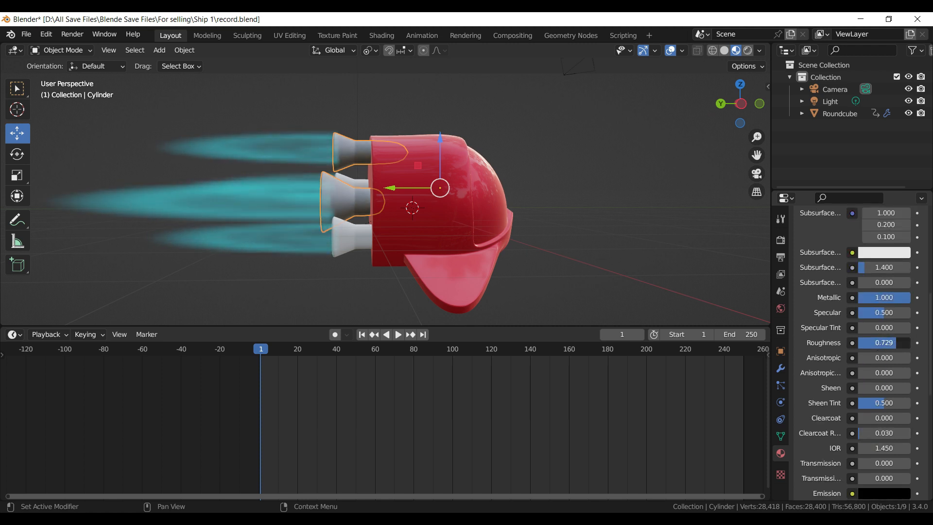
{"action": "scroll", "coordinate": [883, 350], "scroll_direction": "up", "scroll_amount": 4}
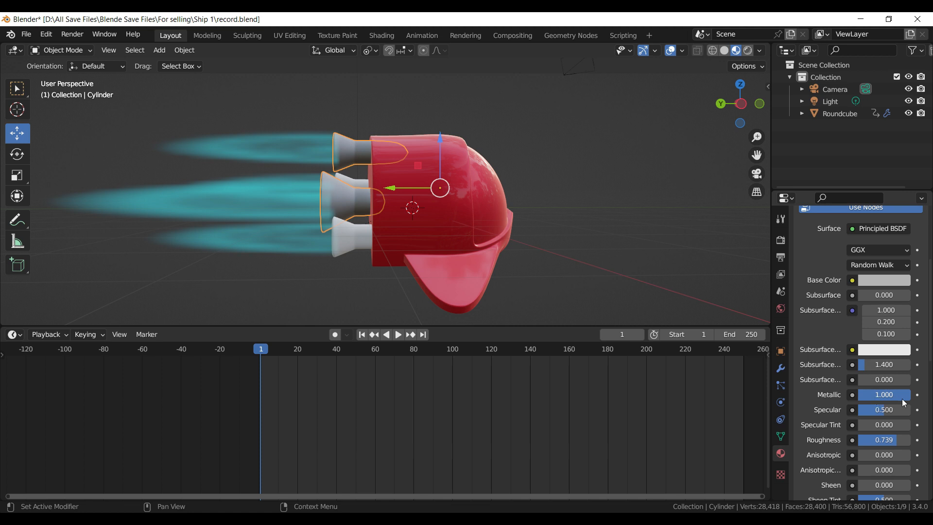
{"action": "left_click_drag", "start_coordinate": [899, 395], "coordinate": [911, 391]}
- Darken the centre nozzles' base colour to a Value of about 0.166 and raise their Clearcoat to about 0.54
{"action": "scroll", "coordinate": [898, 356], "scroll_direction": "up", "scroll_amount": 3}
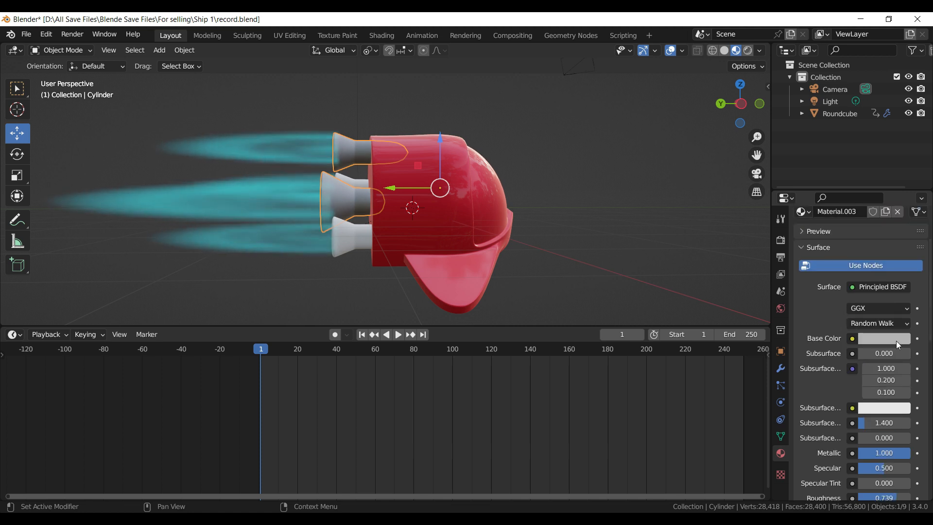
{"action": "left_click", "coordinate": [897, 342]}
{"action": "left_click_drag", "start_coordinate": [901, 184], "coordinate": [902, 214]}
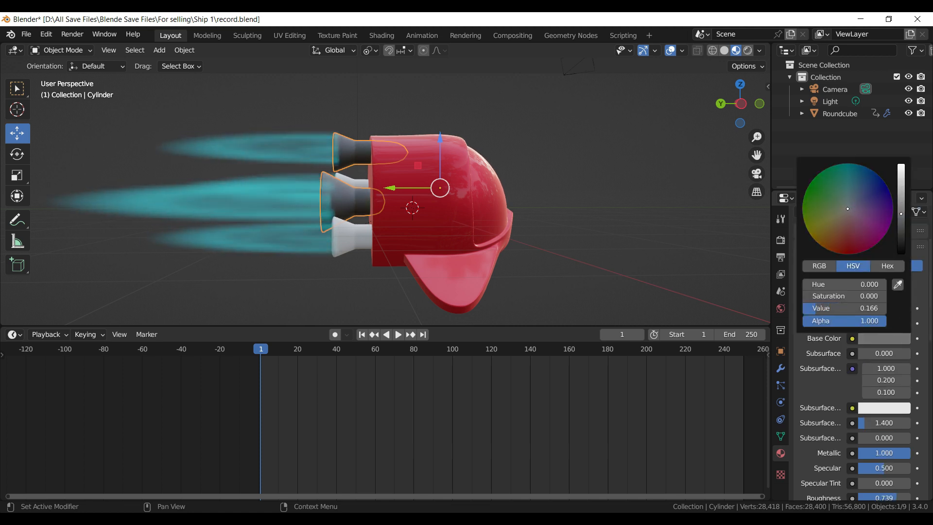
{"action": "scroll", "coordinate": [858, 427], "scroll_direction": "down", "scroll_amount": 8}
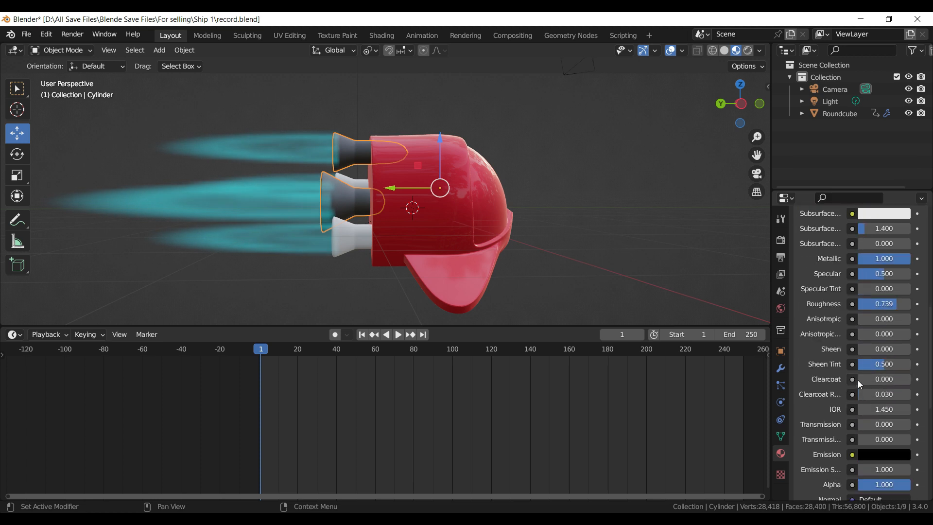
{"action": "mouse_move", "coordinate": [865, 379]}
{"action": "left_mouse_down"}
{"action": "mouse_move", "coordinate": [910, 380]}
{"action": "mouse_move", "coordinate": [888, 379]}
{"action": "left_mouse_up"}
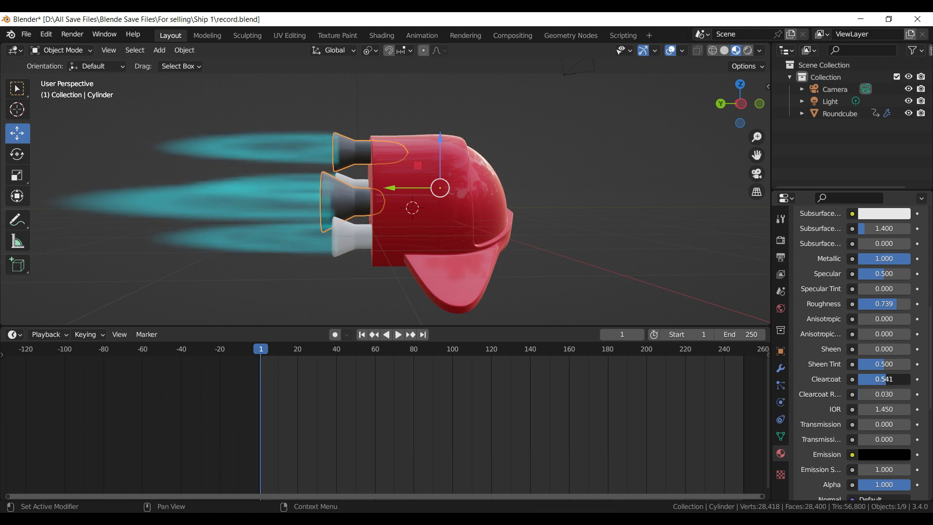
- Scale the upper centre nozzle's flame domain to about 0.80 and lower it about 0.038 m along Z
{"action": "left_click_drag", "start_coordinate": [740, 101], "coordinate": [777, 111]}
{"action": "left_click", "coordinate": [452, 191]}
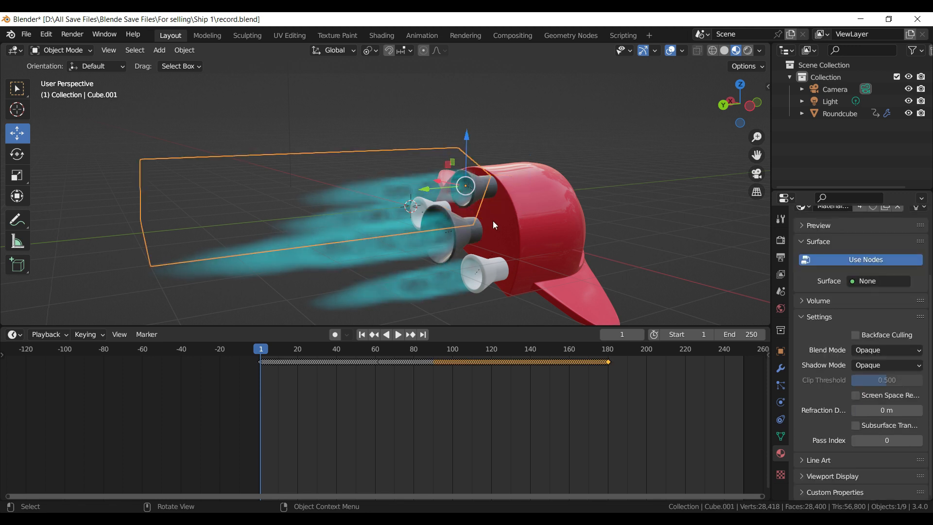
{"action": "key", "text": "s"}
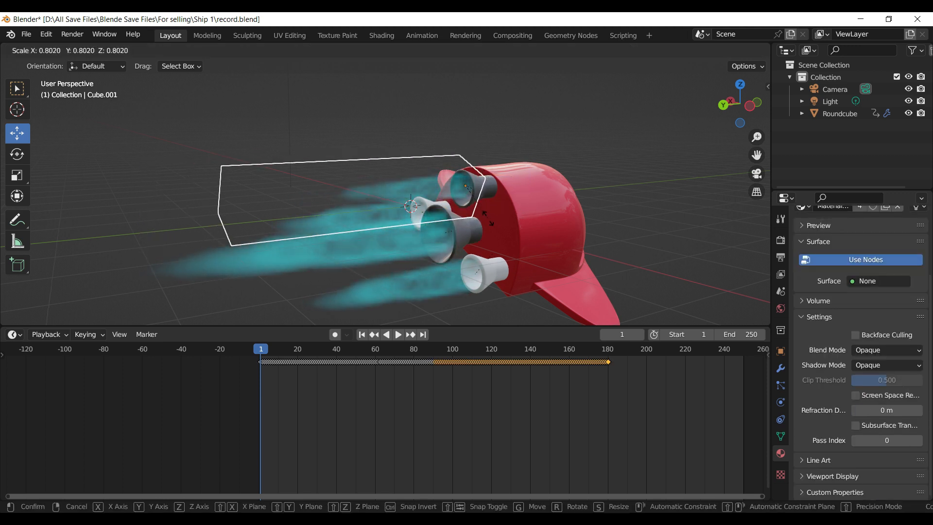
{"action": "left_click", "coordinate": [488, 219]}
{"action": "left_click_drag", "start_coordinate": [470, 138], "coordinate": [473, 143]}
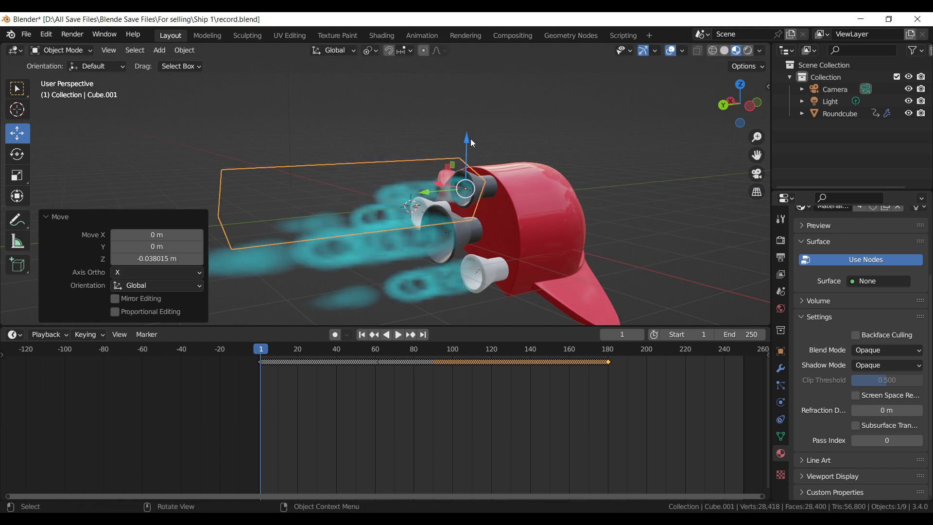
- Scale the side nozzles' flame domain down to about 0.90
{"action": "key", "text": "shift+d"}
{"action": "key", "text": "s"}
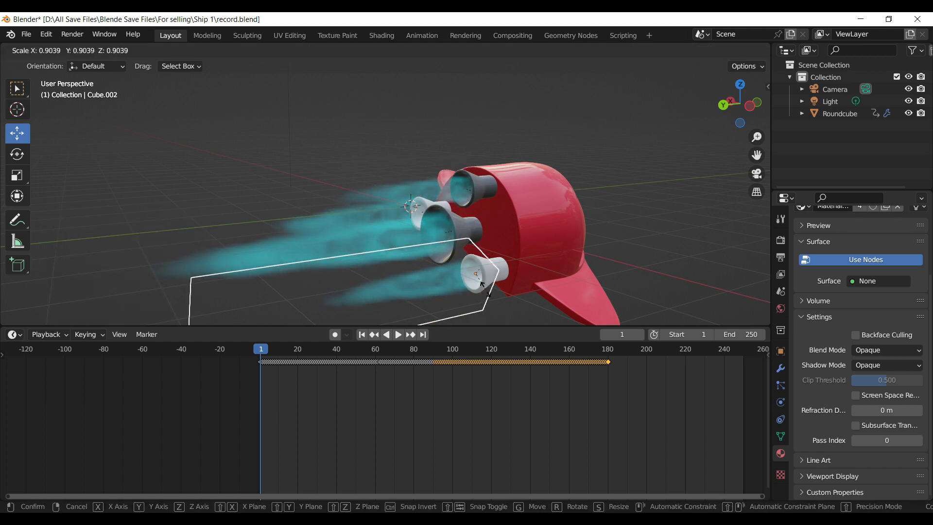
{"action": "left_click", "coordinate": [483, 284]}
- Assign the existing Material.003 to the two white side nozzles
{"action": "left_click", "coordinate": [501, 276]}
{"action": "left_click", "coordinate": [803, 289]}
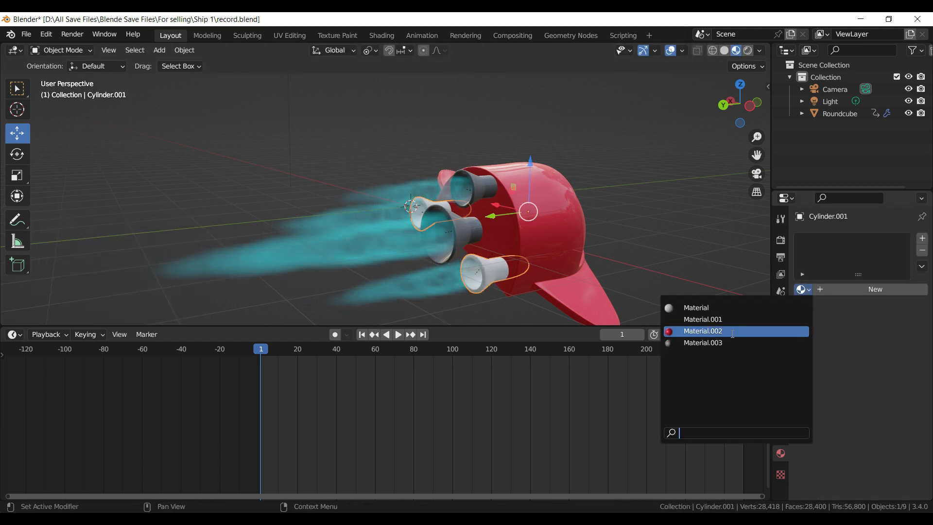
{"action": "left_click", "coordinate": [719, 343]}
- In Edit Mode on the ship body, select all faces of the front window area inside the rim
{"action": "left_click_drag", "start_coordinate": [744, 105], "coordinate": [683, 152]}
{"action": "left_click_drag", "start_coordinate": [754, 103], "coordinate": [715, 119]}
{"action": "left_click", "coordinate": [391, 258]}
{"action": "key", "text": "Tab"}
{"action": "left_click_drag", "start_coordinate": [757, 155], "coordinate": [931, 213]}
{"action": "scroll", "coordinate": [399, 231], "scroll_direction": "up", "scroll_amount": 4}
{"action": "middle_click_drag", "start_coordinate": [399, 232], "coordinate": [440, 244]}
{"action": "left_click", "coordinate": [388, 261]}
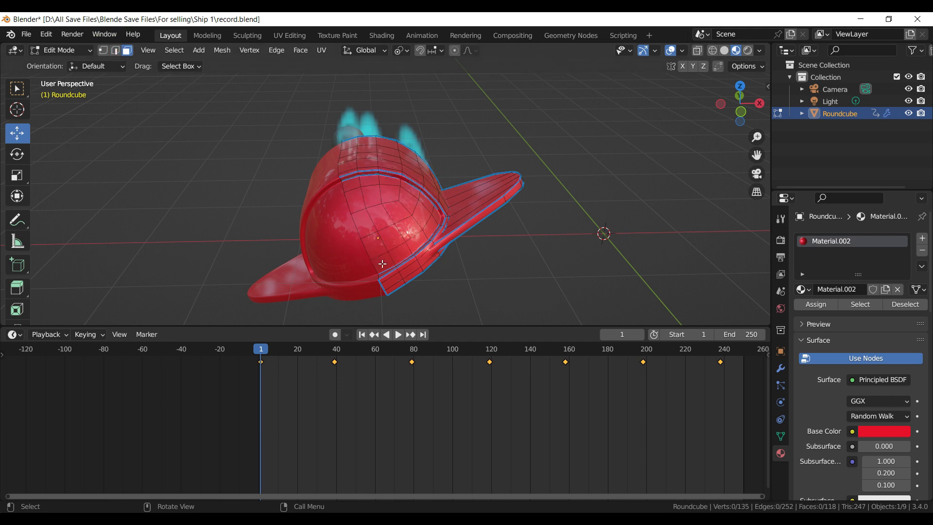
{"action": "left_click", "coordinate": [355, 185], "text": "ctrl"}
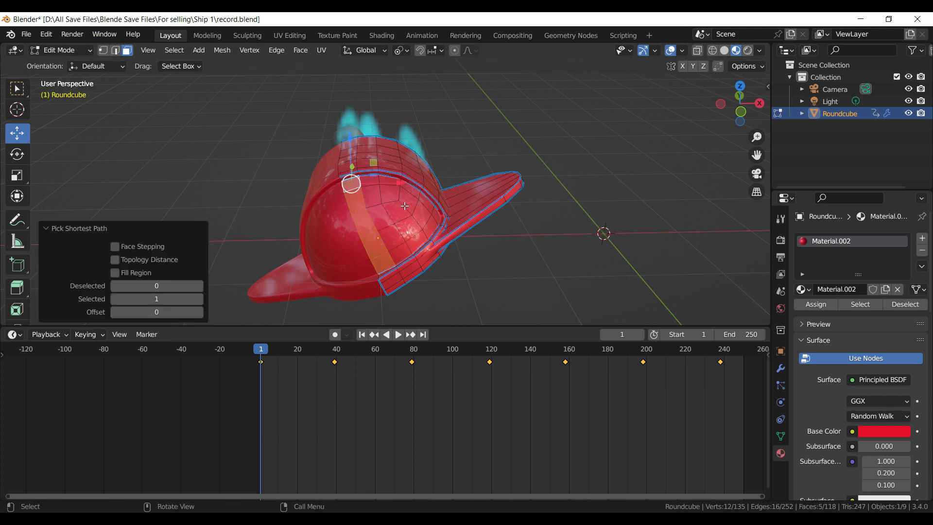
{"action": "left_click", "coordinate": [405, 252], "text": "ctrl"}
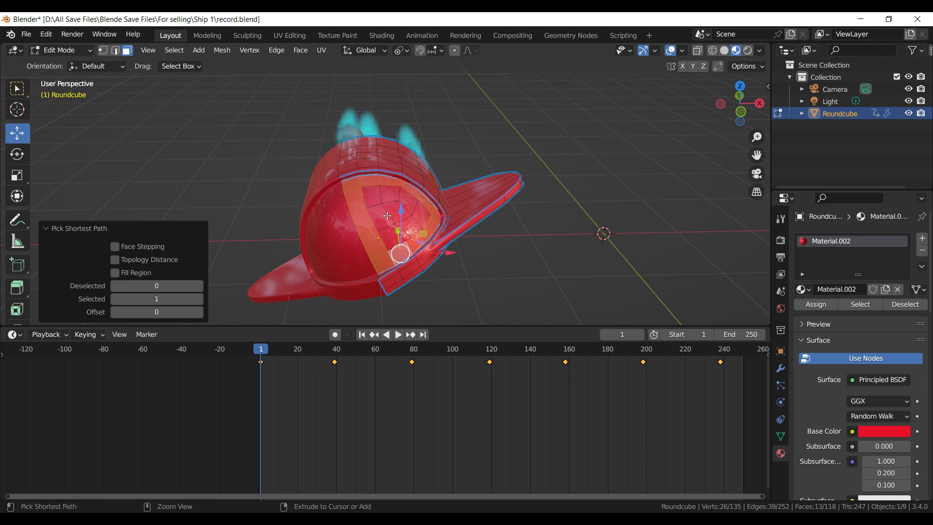
{"action": "left_click", "coordinate": [377, 204], "text": "ctrl"}
{"action": "left_click", "coordinate": [425, 218], "text": "ctrl"}
{"action": "left_click", "coordinate": [411, 230], "text": "ctrl"}
{"action": "left_click", "coordinate": [399, 214], "text": "ctrl"}
- Assign a second material slot with a new cyan material to the selected window faces and return to Object Mode
{"action": "left_click", "coordinate": [922, 242]}
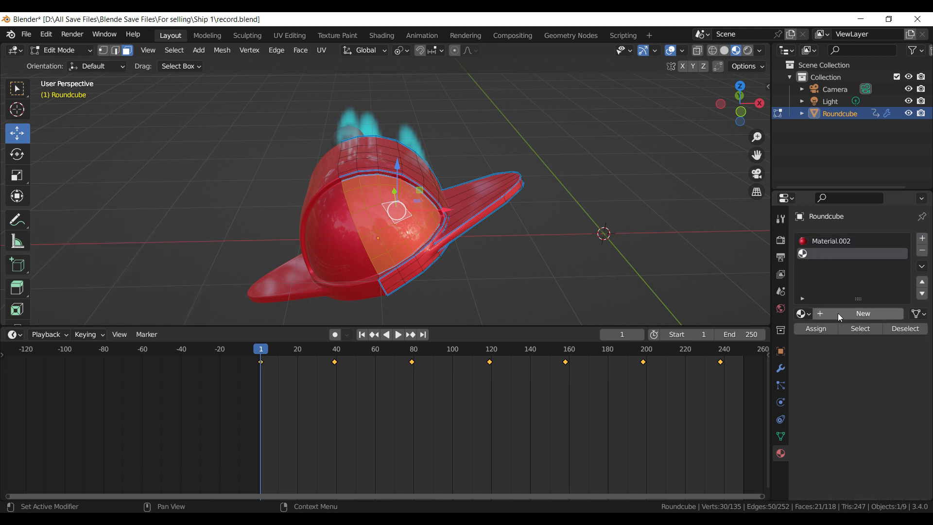
{"action": "left_click", "coordinate": [820, 328]}
{"action": "left_click", "coordinate": [858, 315]}
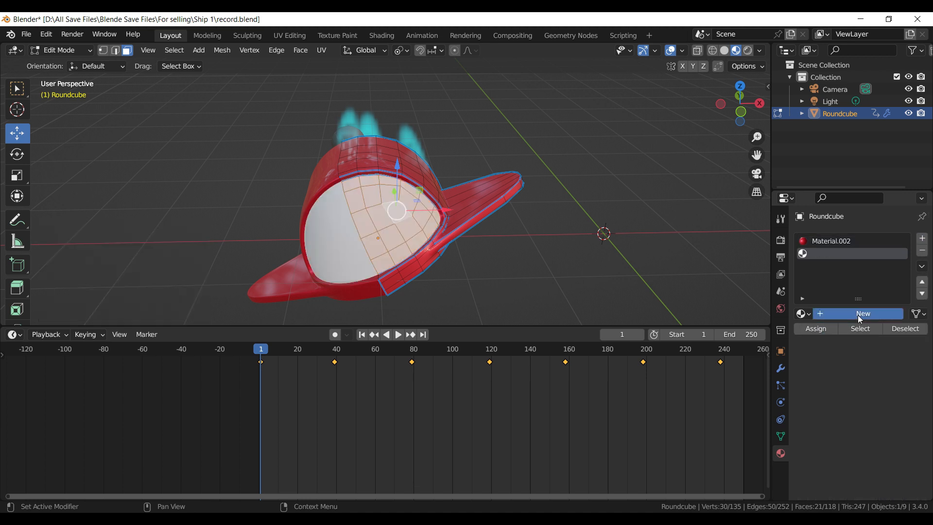
{"action": "left_click", "coordinate": [870, 455]}
{"action": "left_click_drag", "start_coordinate": [857, 295], "coordinate": [857, 282]}
{"action": "key", "text": "Tab"}
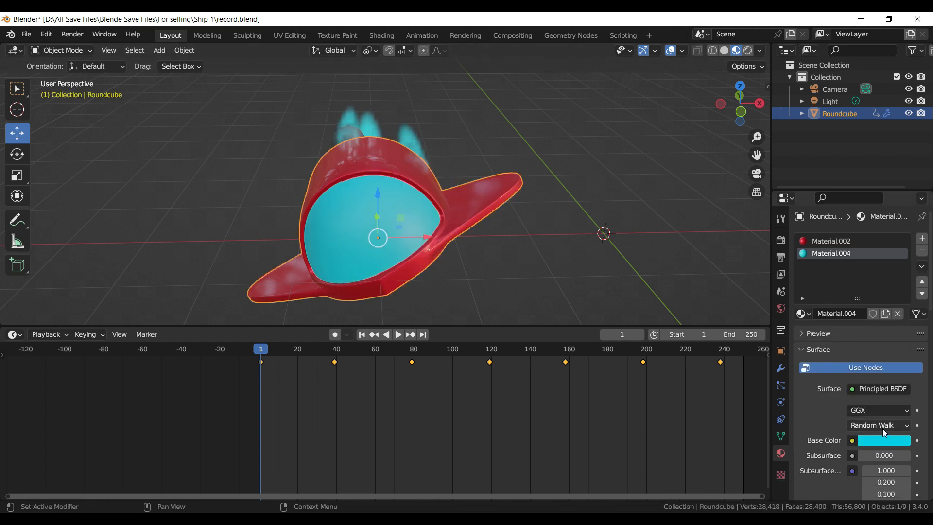
- Give the window material a blue emission colour with an Emission Strength of 12.600
{"action": "scroll", "coordinate": [883, 428], "scroll_direction": "down", "scroll_amount": 15}
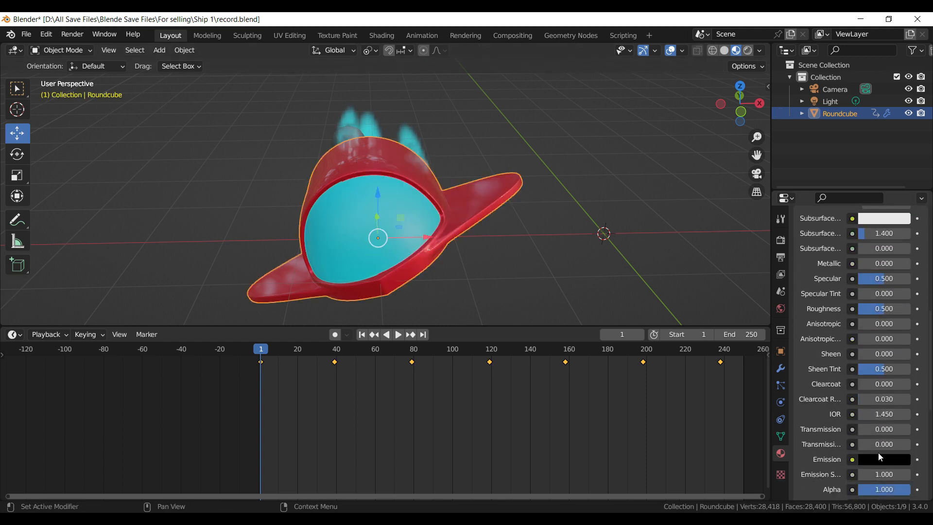
{"action": "left_click", "coordinate": [881, 459]}
{"action": "mouse_move", "coordinate": [902, 346]}
{"action": "left_mouse_down"}
{"action": "mouse_move", "coordinate": [901, 314]}
{"action": "mouse_move", "coordinate": [850, 290]}
{"action": "mouse_move", "coordinate": [864, 288]}
{"action": "left_mouse_up"}
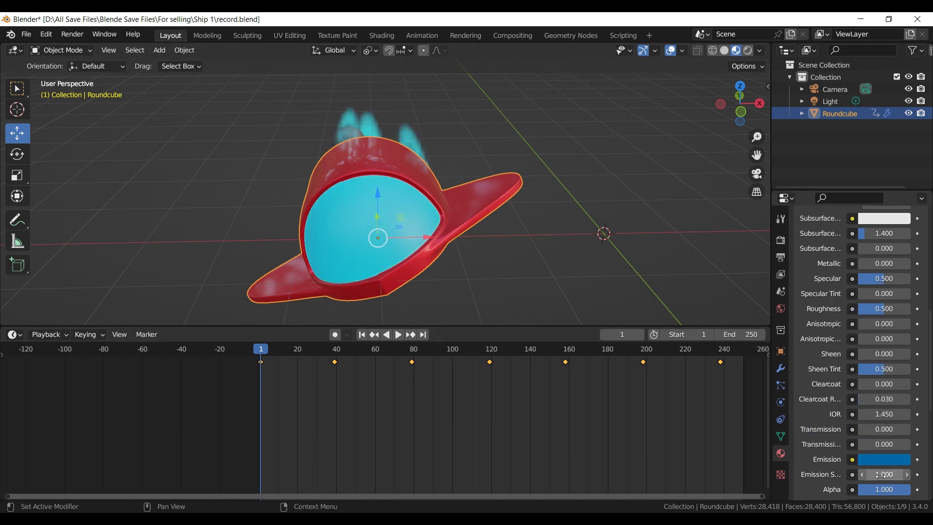
{"action": "left_click_drag", "start_coordinate": [885, 475], "coordinate": [919, 474]}
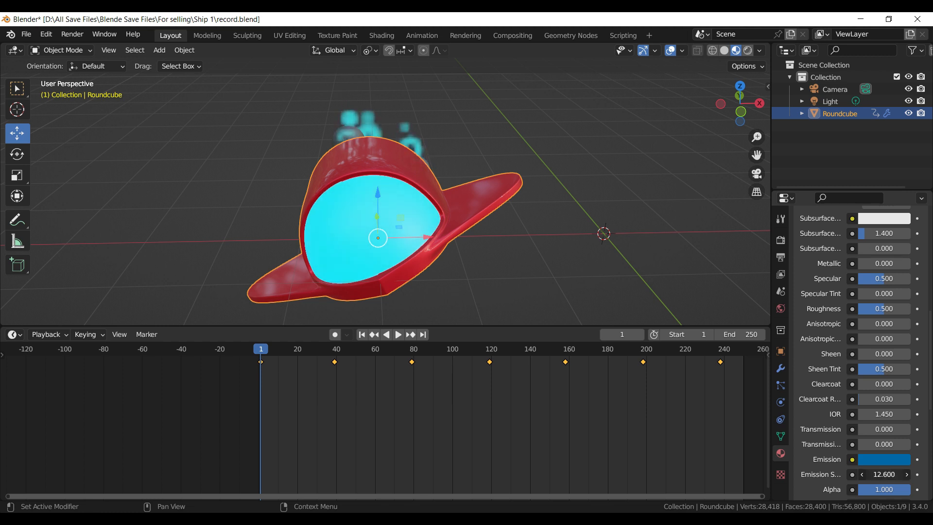
- Enable Bloom in the render settings to make the emissive window glow
{"action": "left_click", "coordinate": [781, 240]}
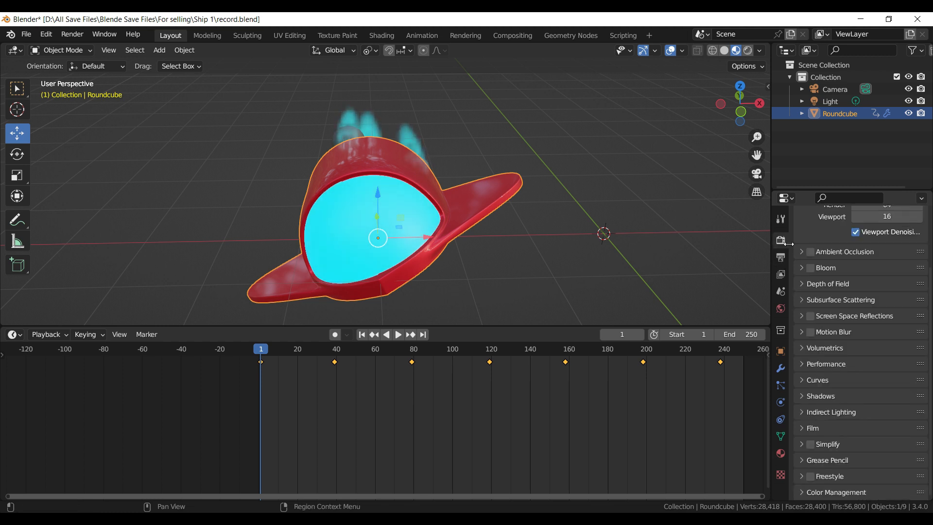
{"action": "left_click", "coordinate": [810, 268]}
{"action": "scroll", "coordinate": [491, 255], "scroll_direction": "down", "scroll_amount": 5}
{"action": "scroll", "coordinate": [495, 249], "scroll_direction": "up", "scroll_amount": 2}
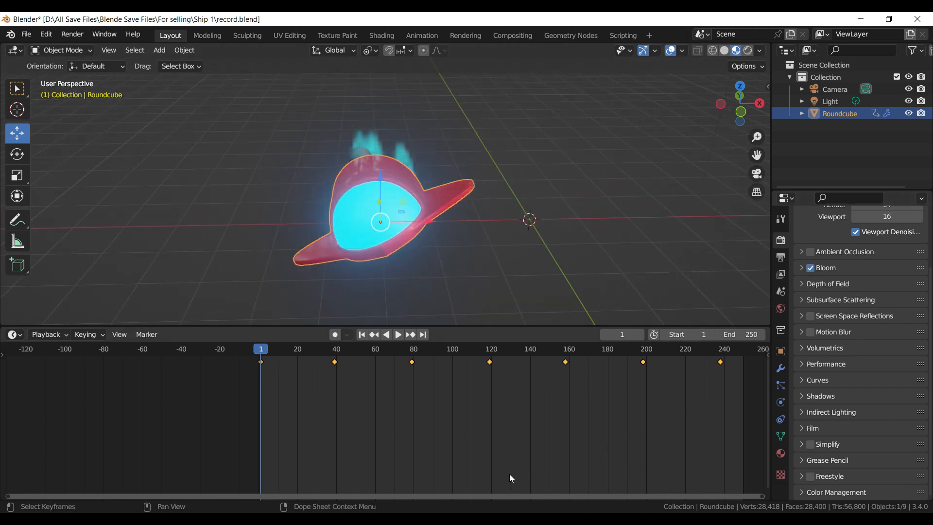